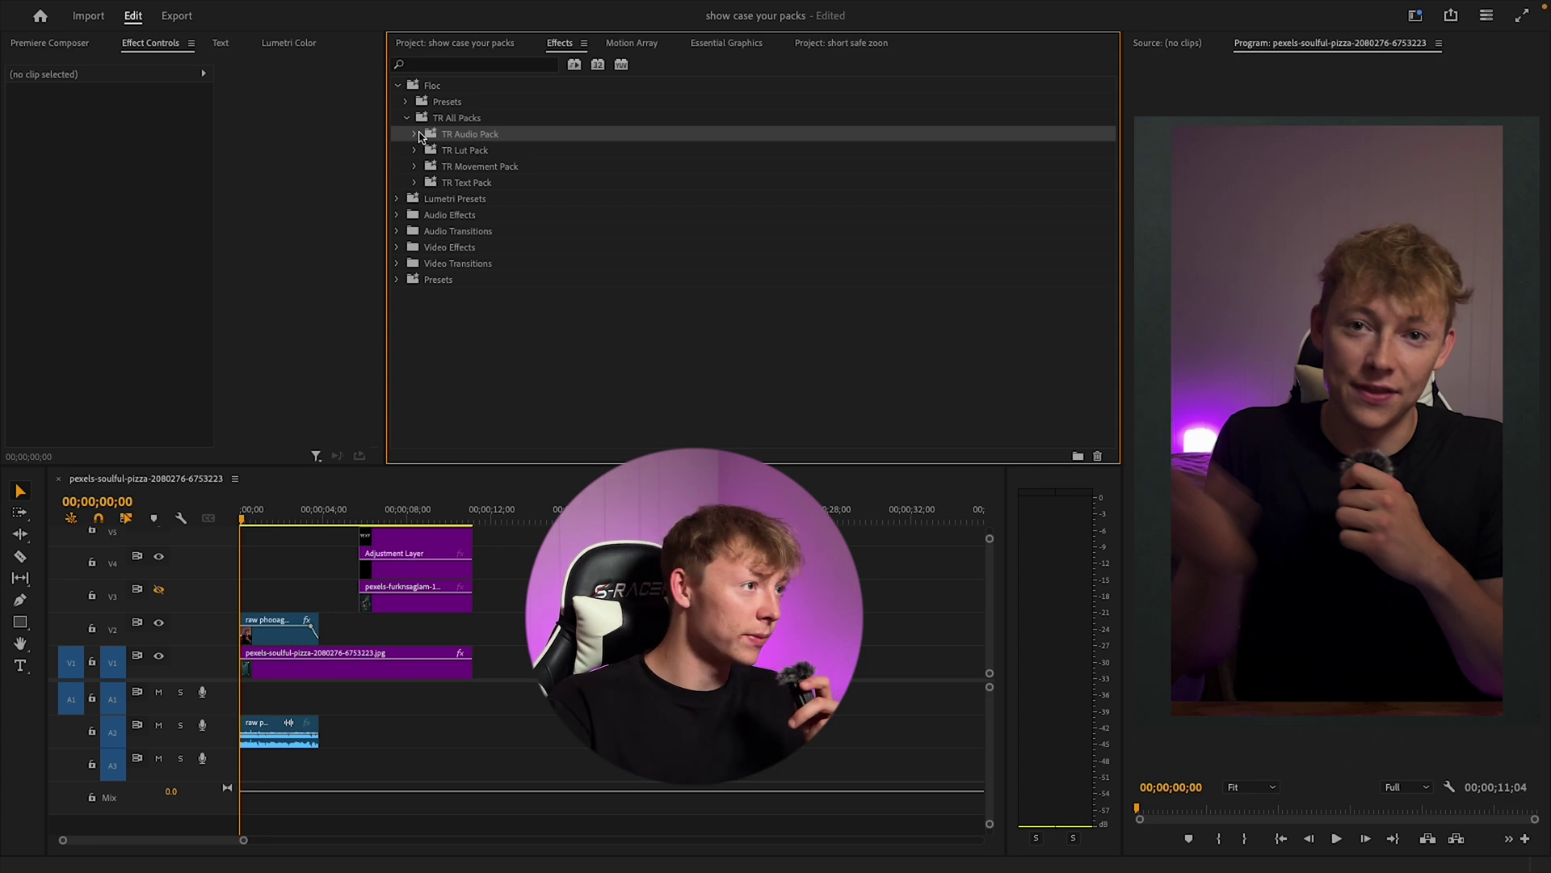
Step: Apply the TR - Fix Any Audio preset to the raw footage's audio clip and play it back from the start
click(414, 134)
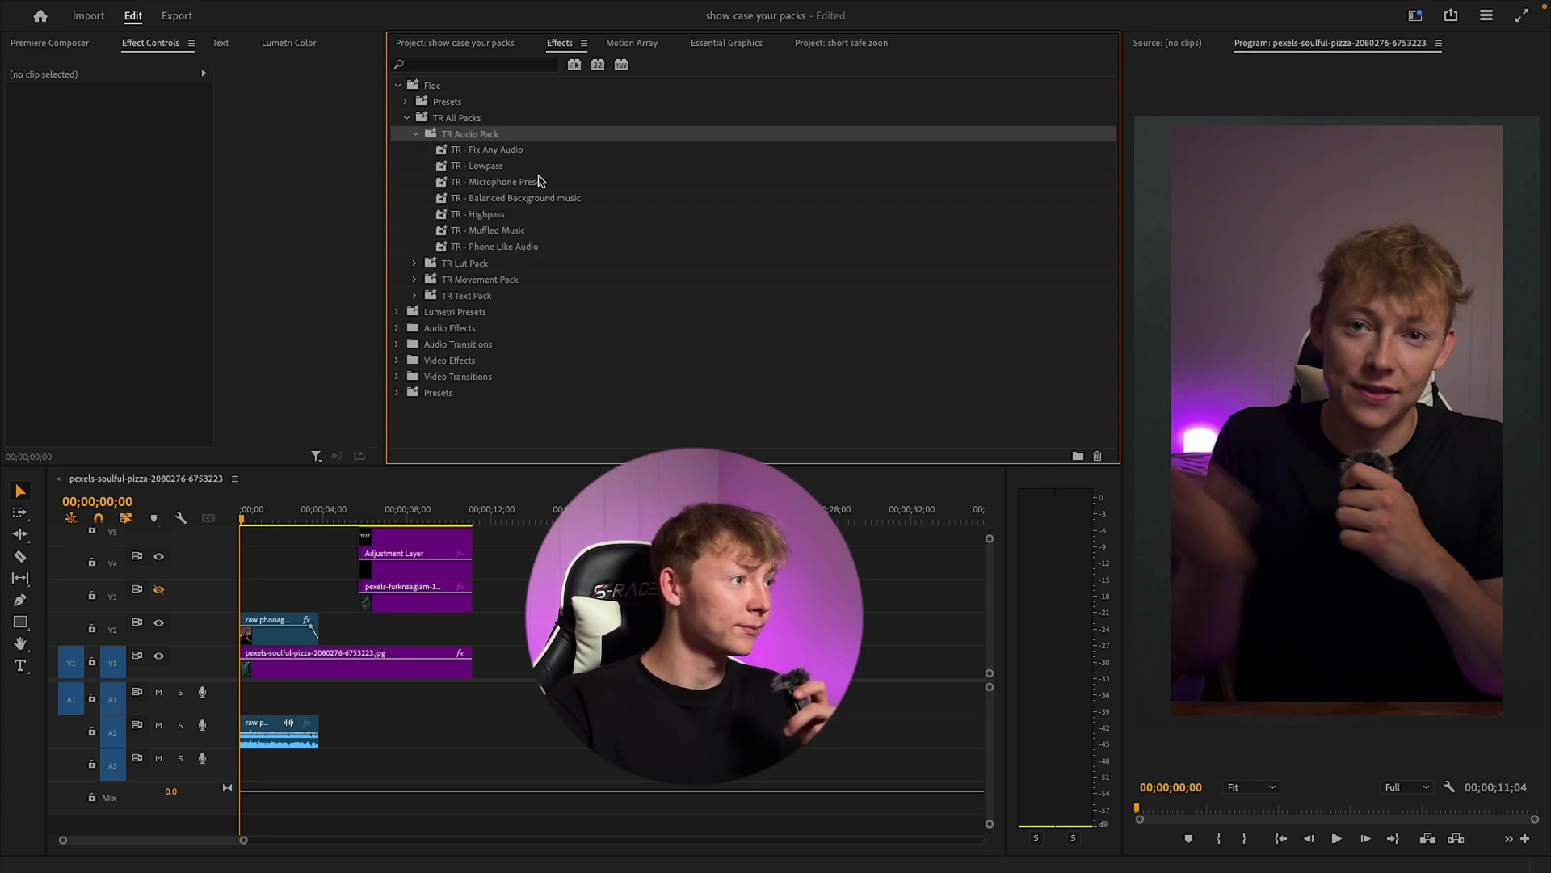
click(491, 154)
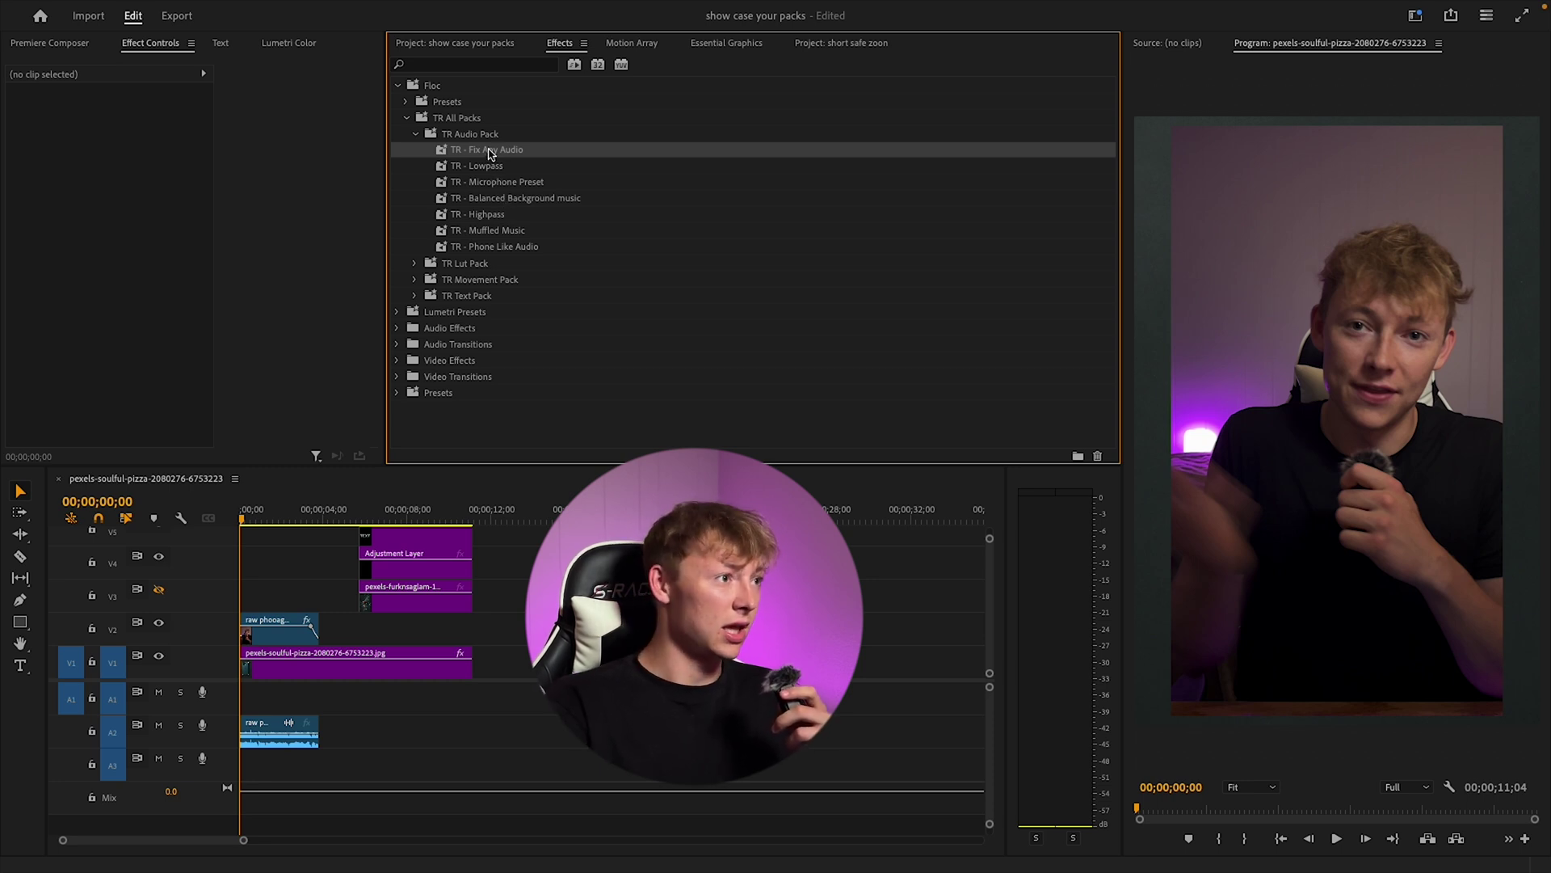
drag(491, 155, 281, 730)
click(224, 521)
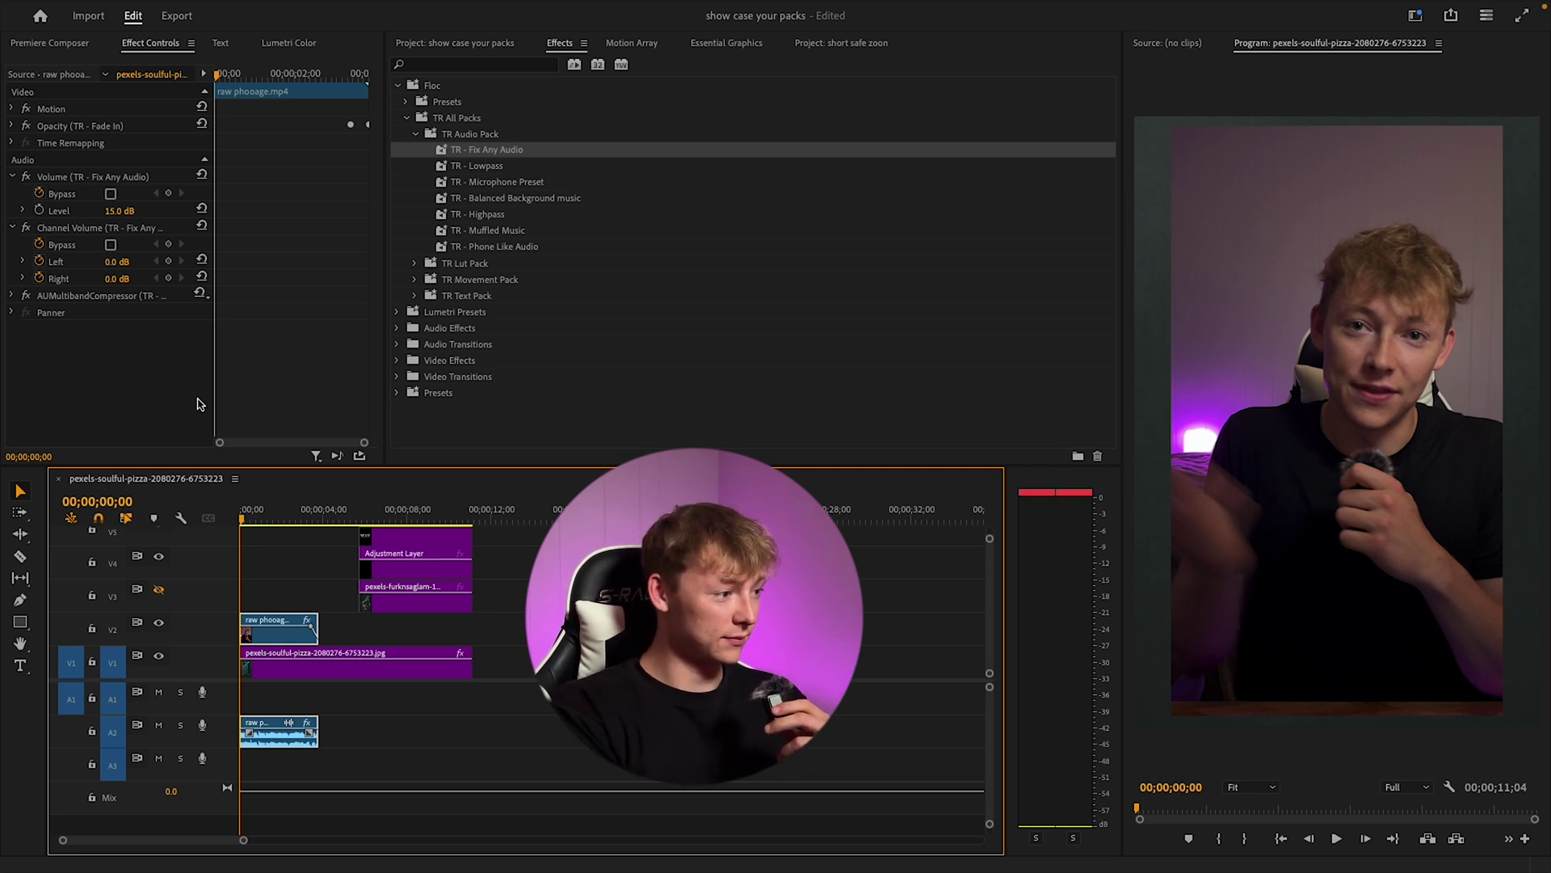
key(space)
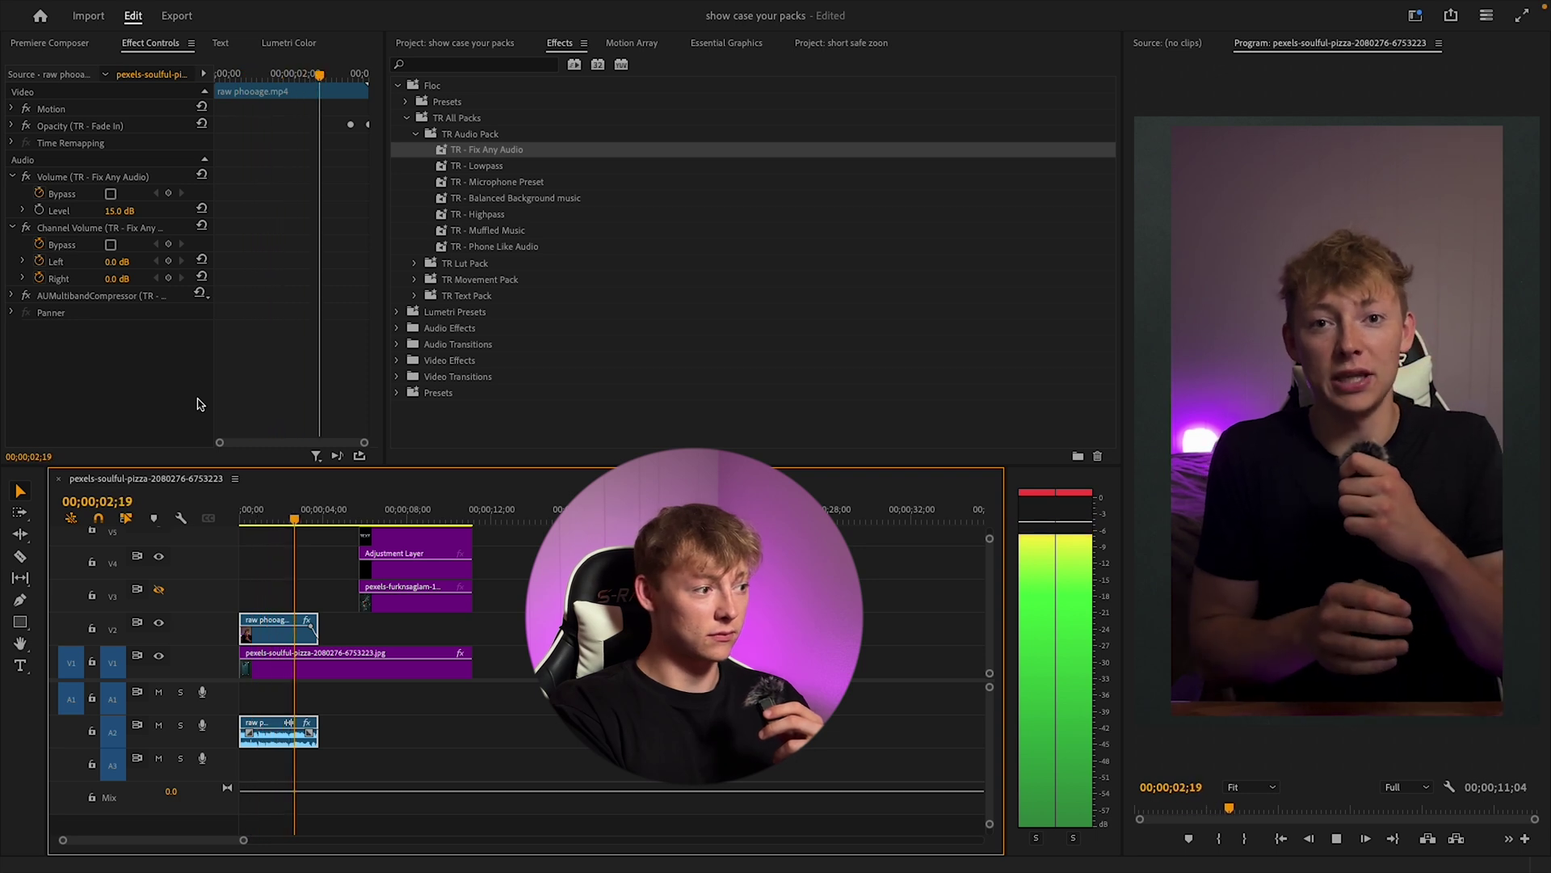
key(space)
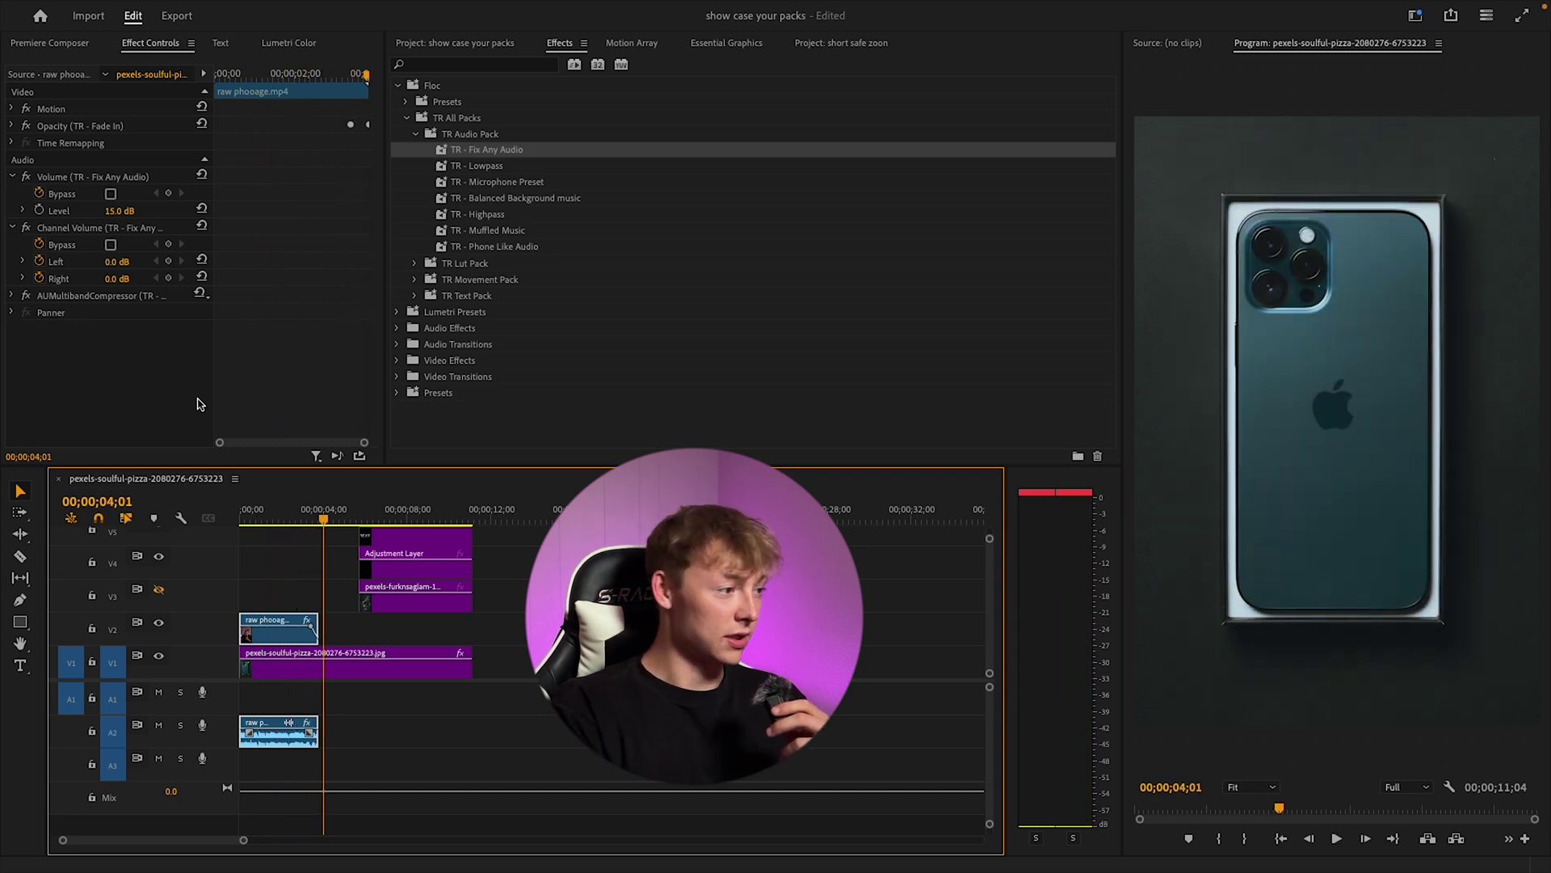
key(Home)
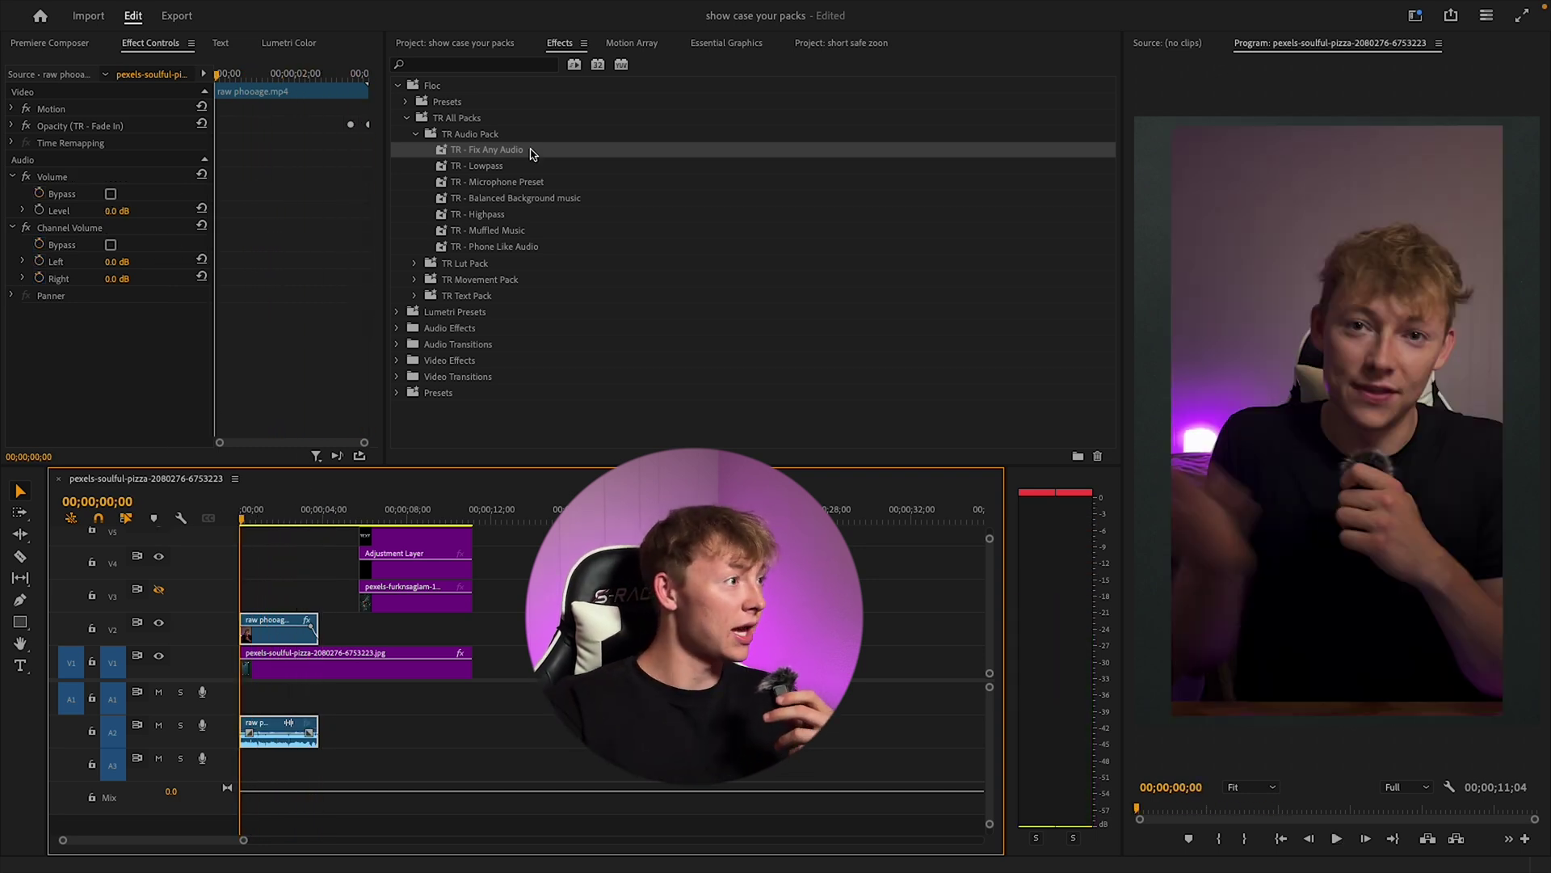
Step: Apply the TR - Lowpass preset to the raw footage's audio clip, play it, and return the playhead to the start
drag(492, 167, 289, 727)
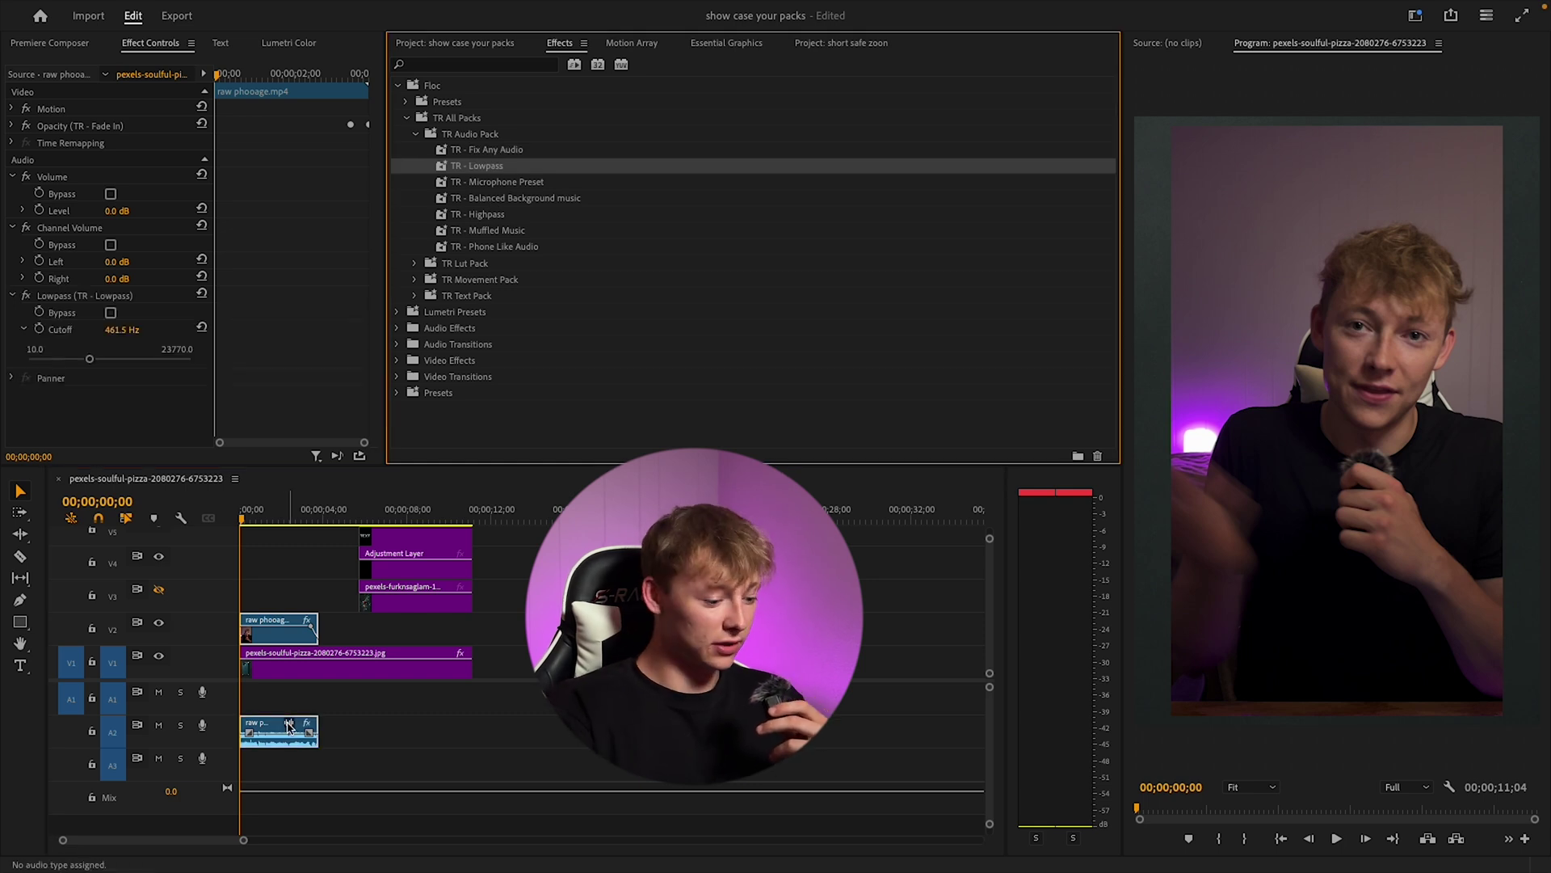
key(space)
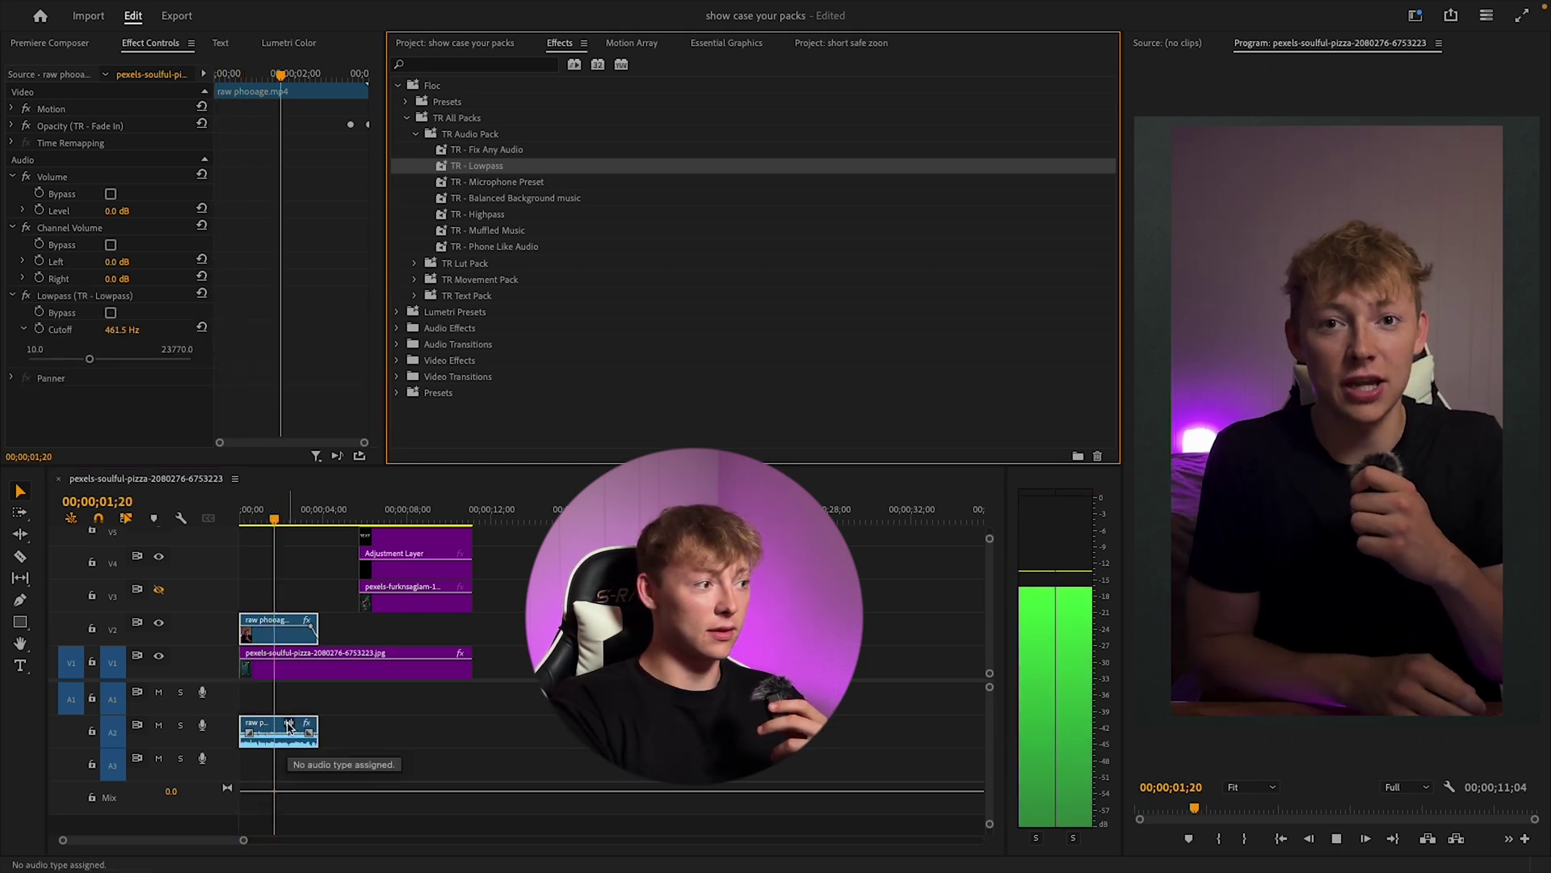
key(space)
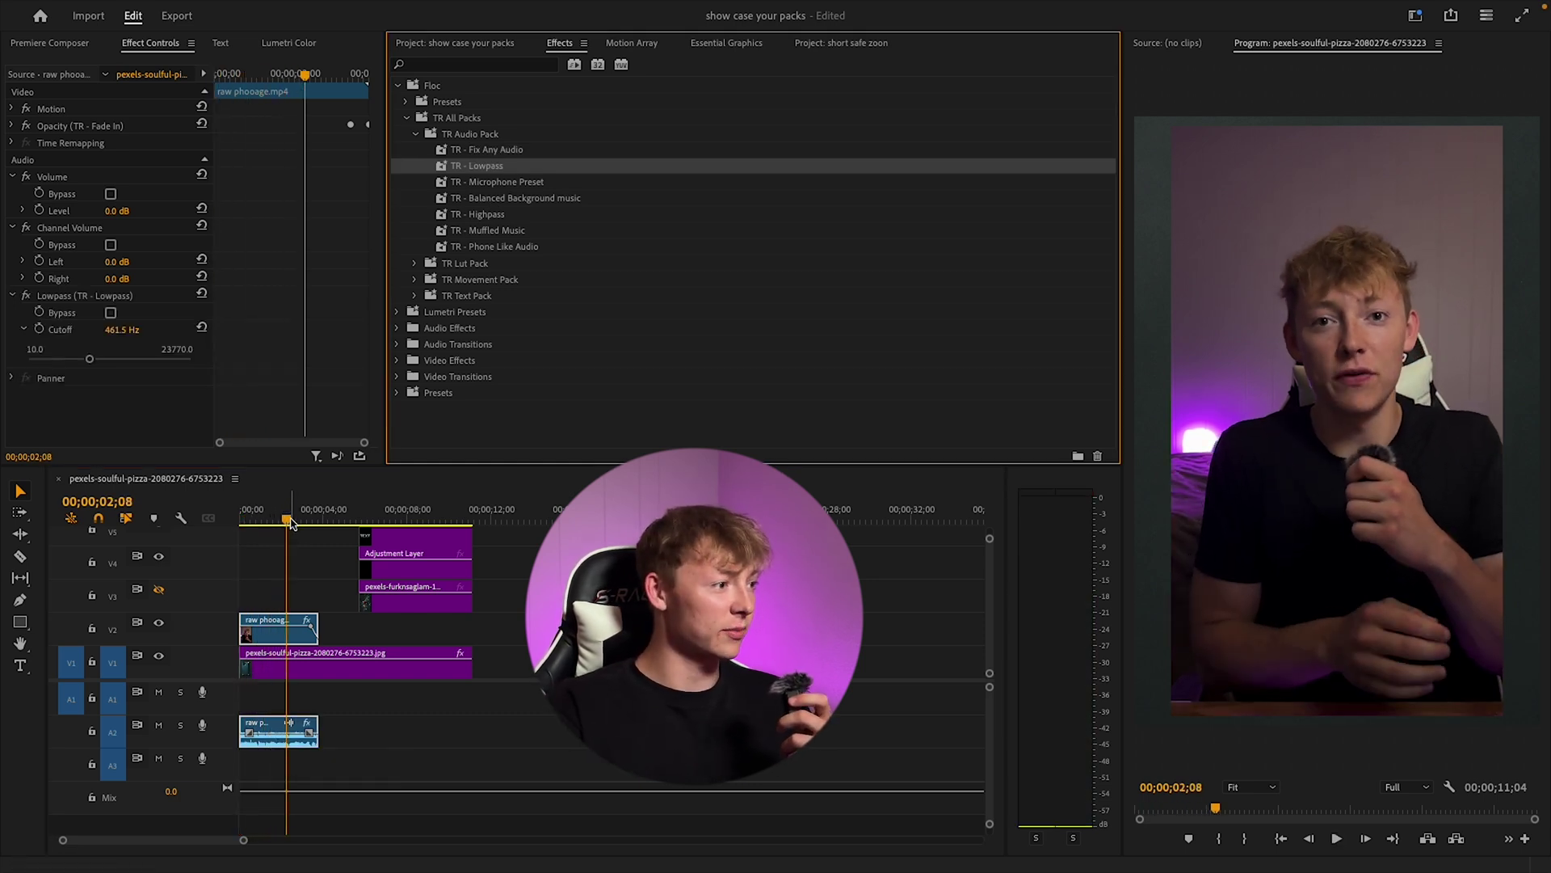
drag(289, 519, 239, 519)
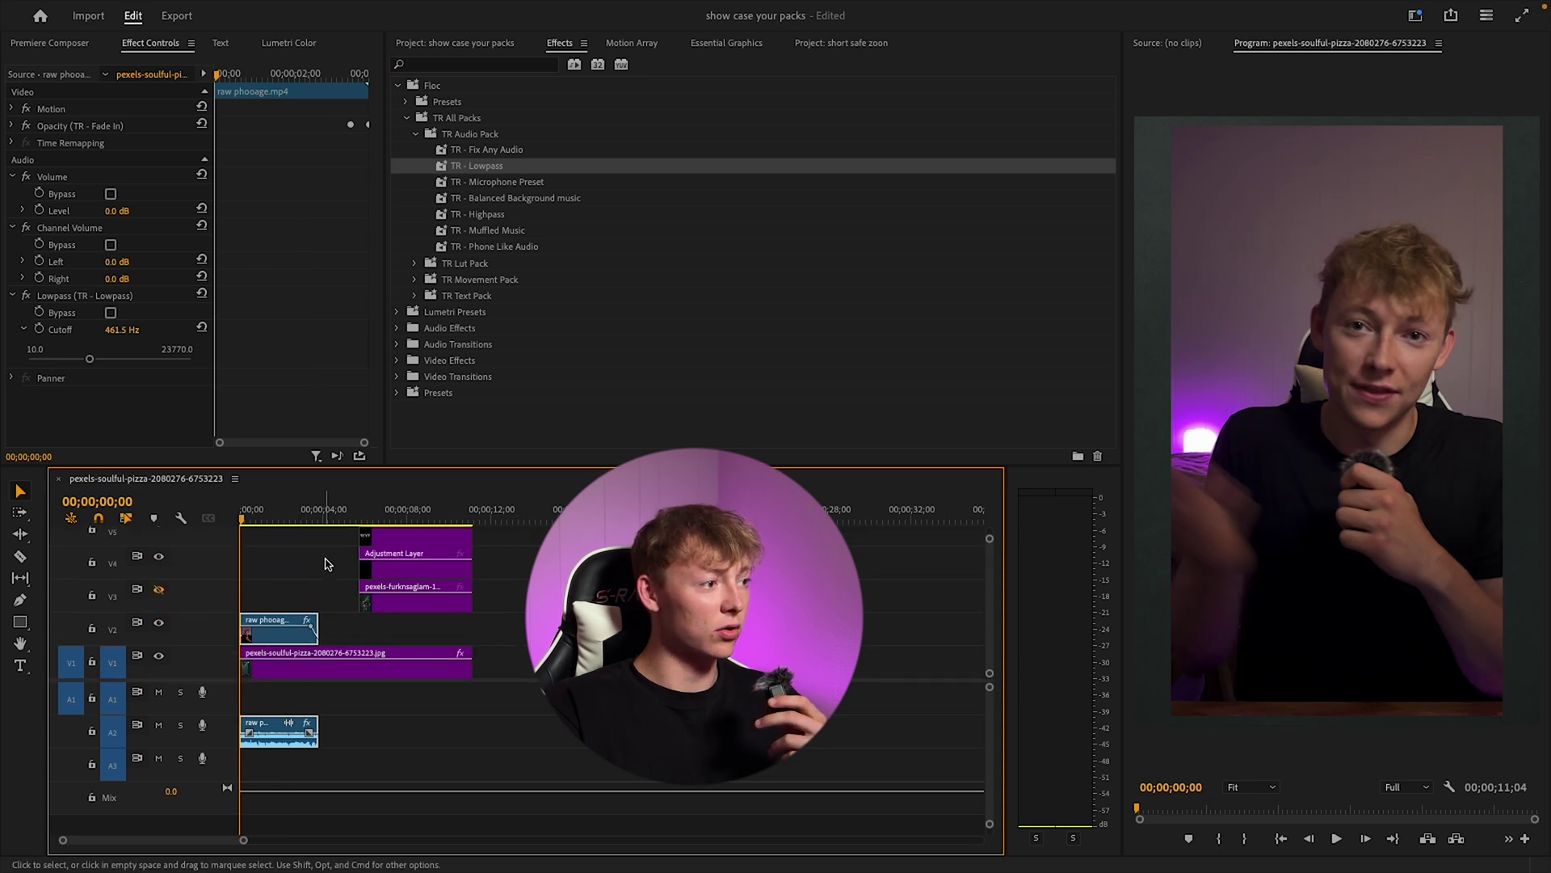
Step: Apply the TR - Microphone Preset to the raw footage's audio clip, play it, and return the playhead to the start
click(505, 184)
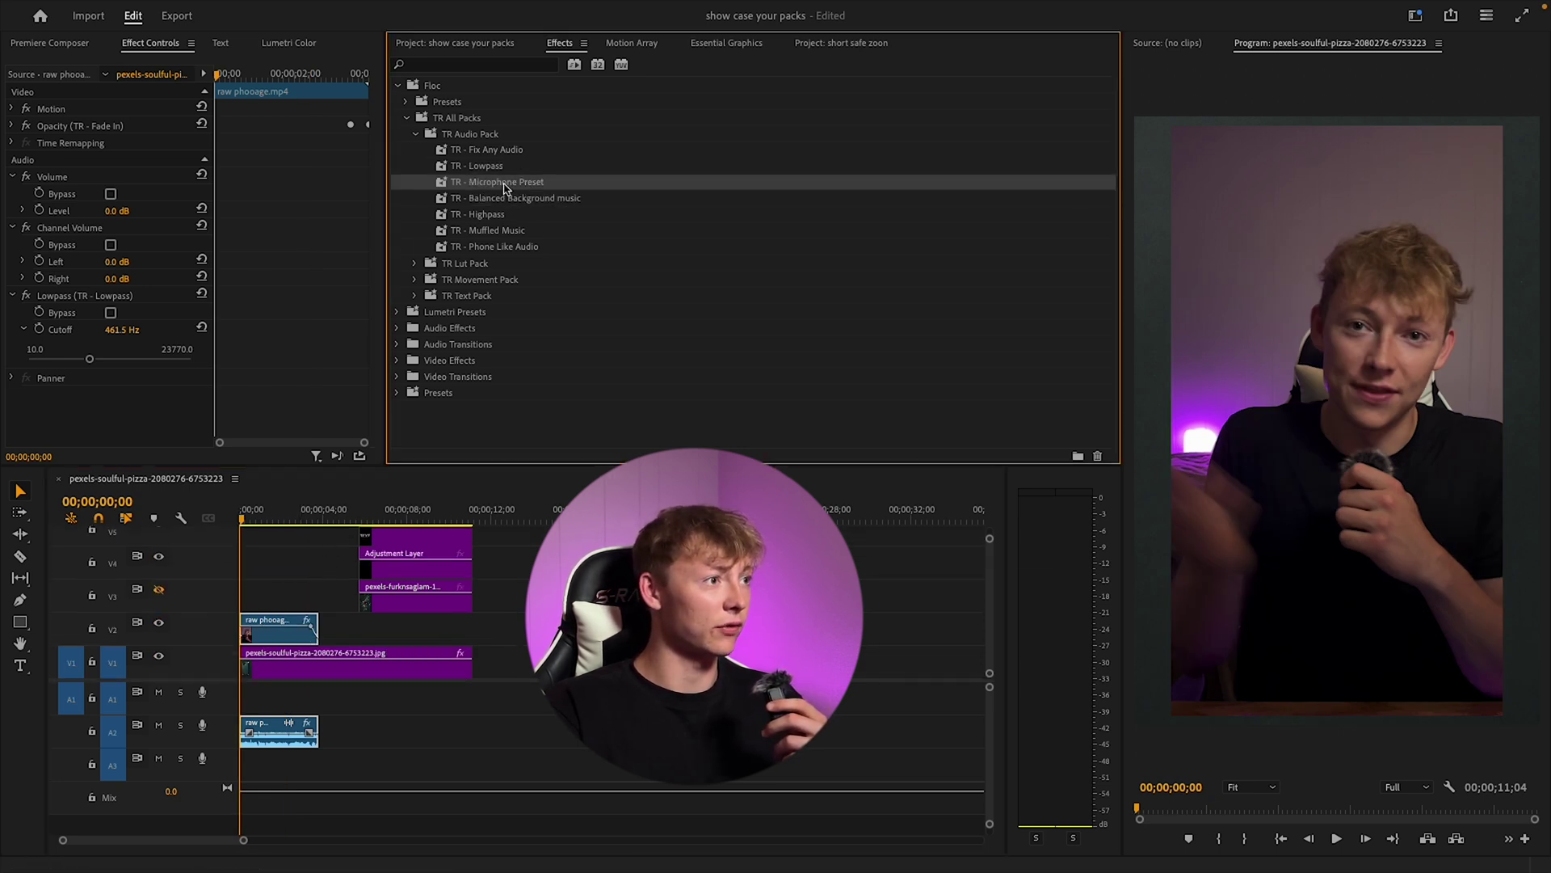
drag(261, 758, 269, 736)
click(249, 509)
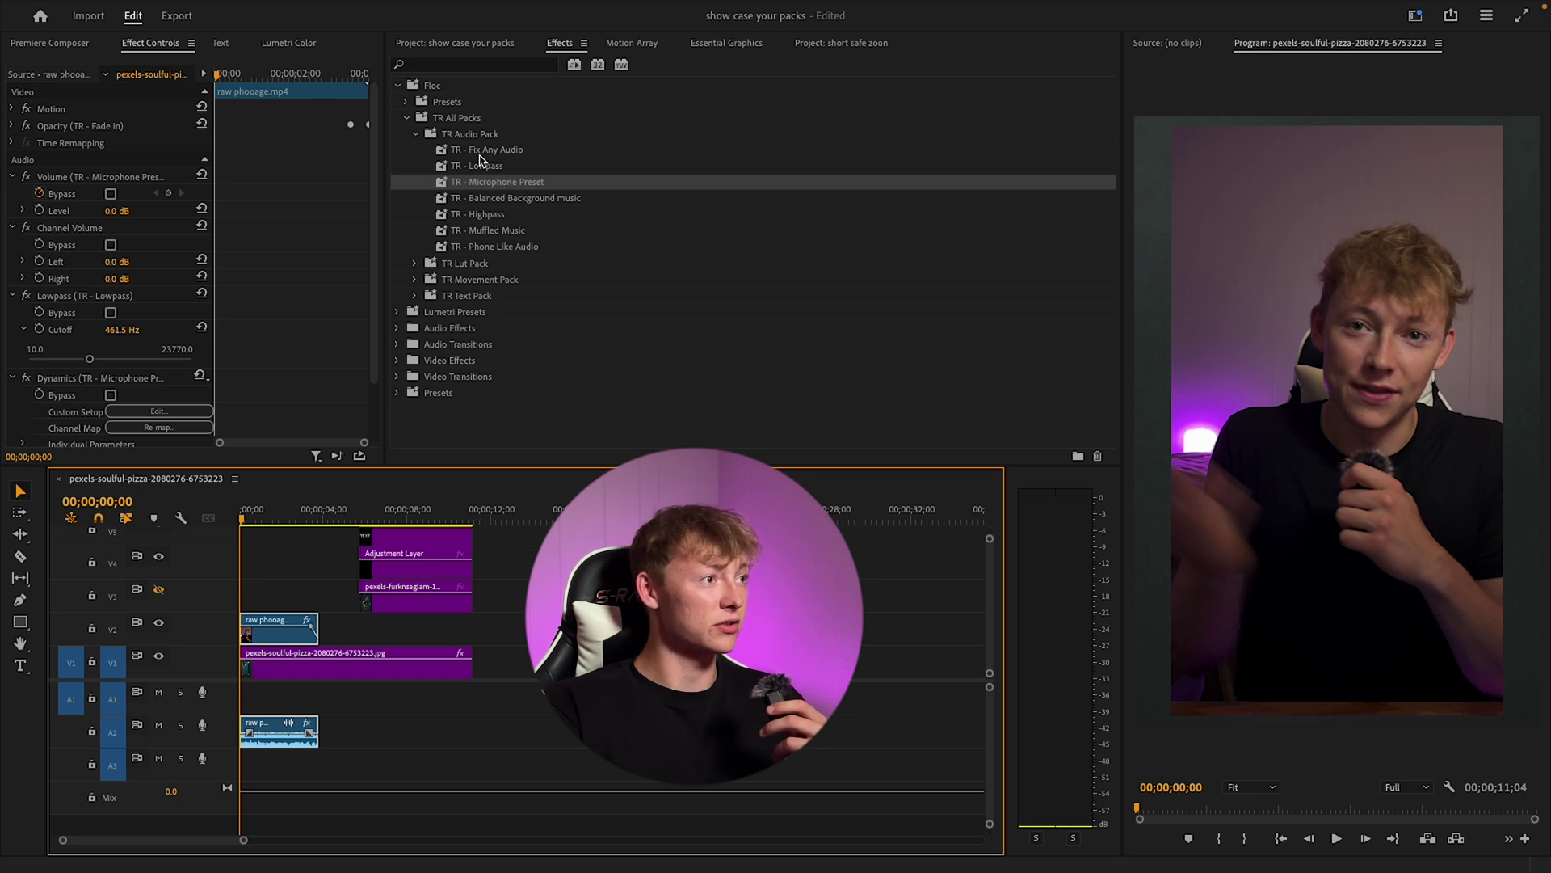
key(space)
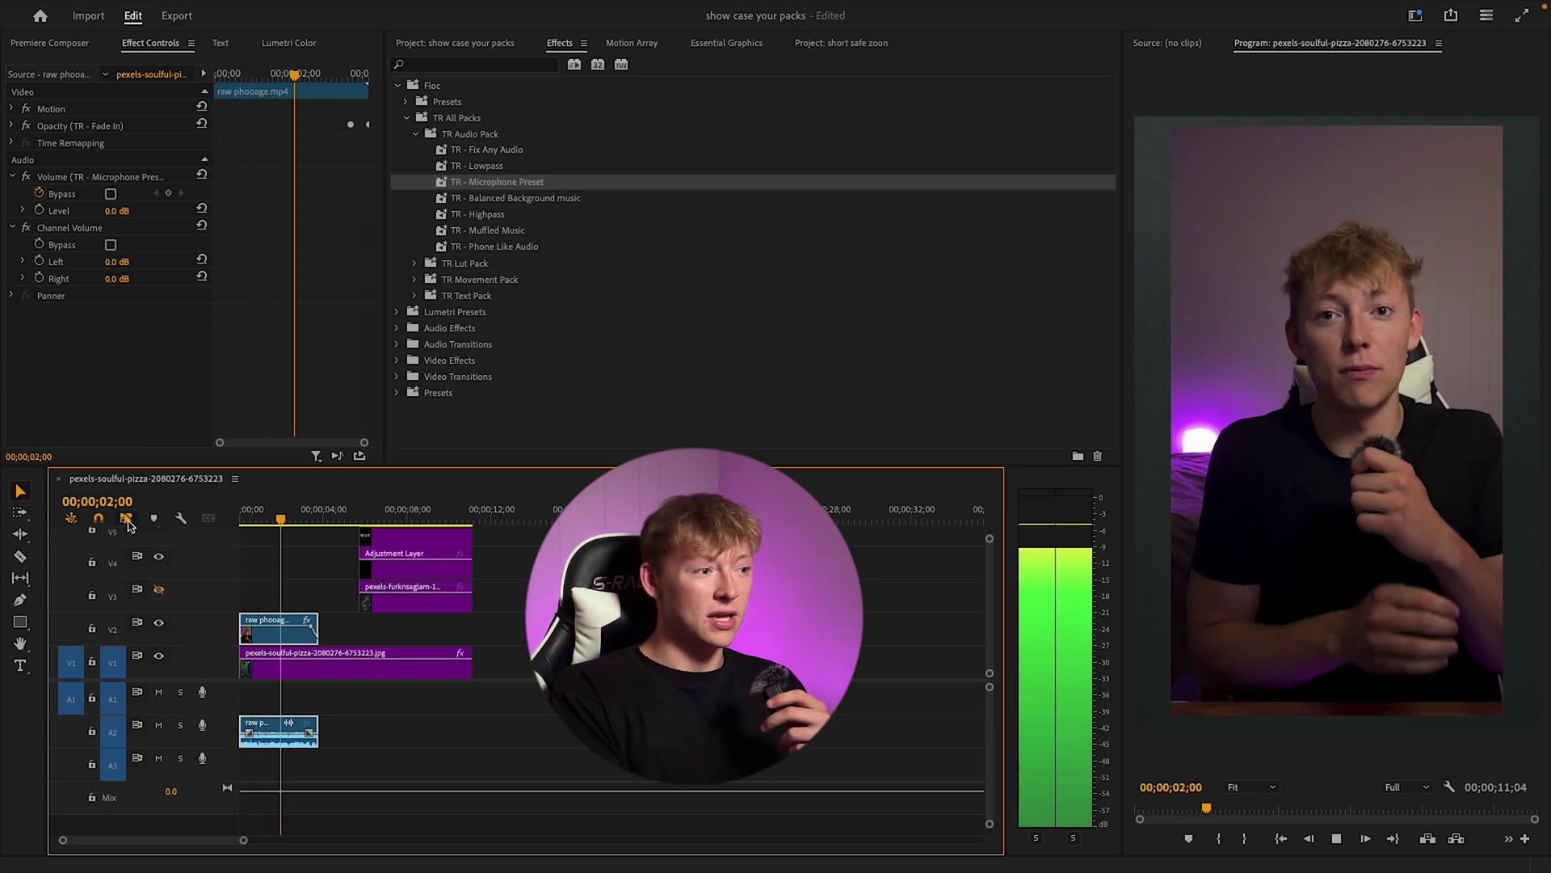
key(space)
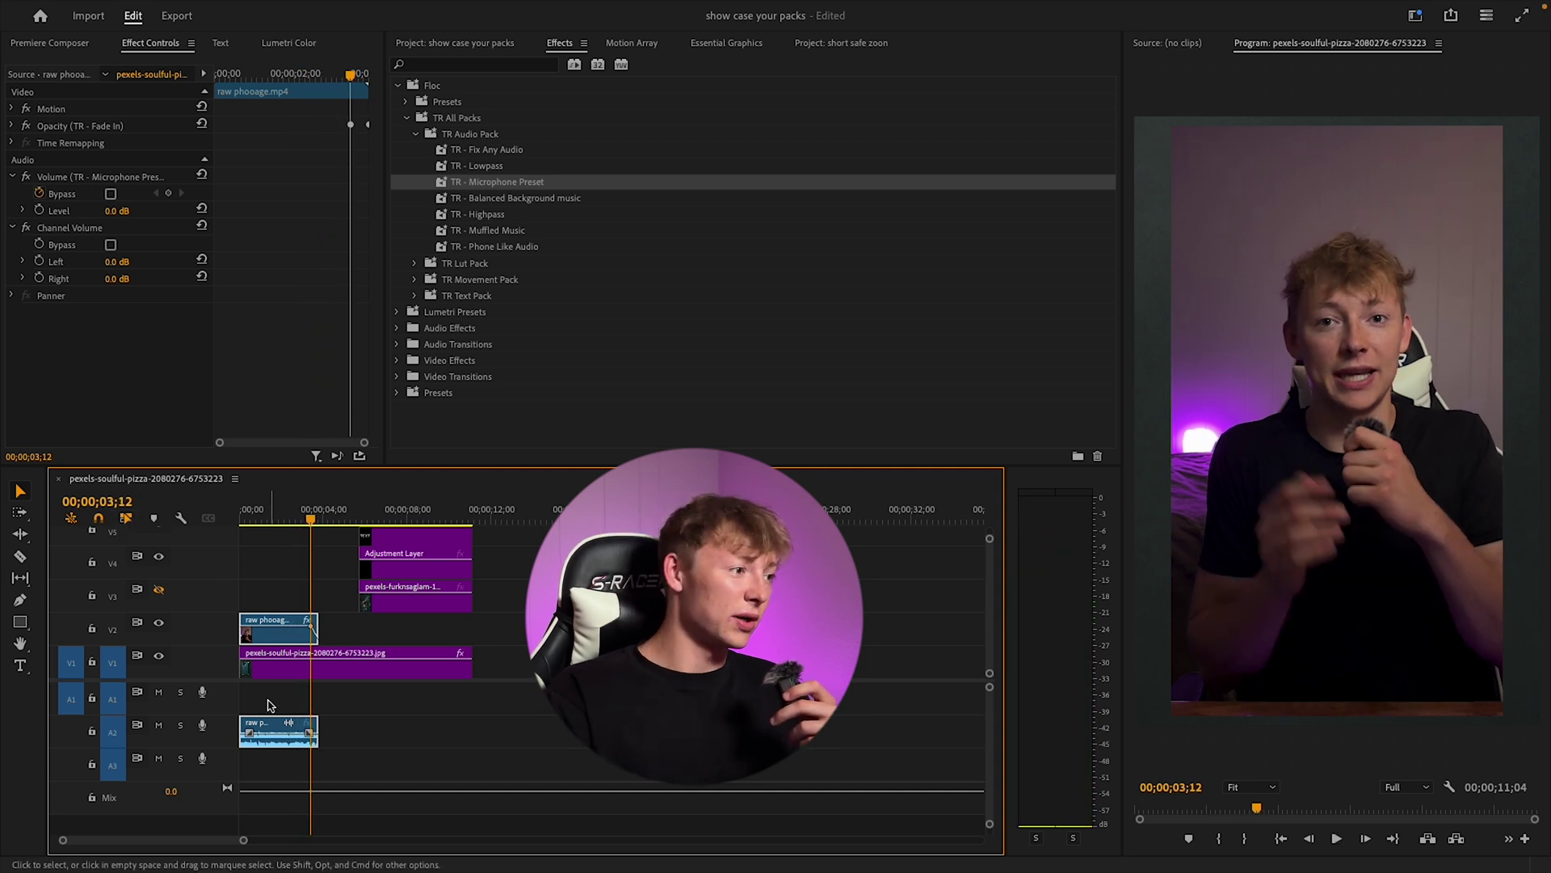
key(Home)
Step: Apply the TR - Highpass preset to the raw footage's audio clip and play it from the start
click(550, 200)
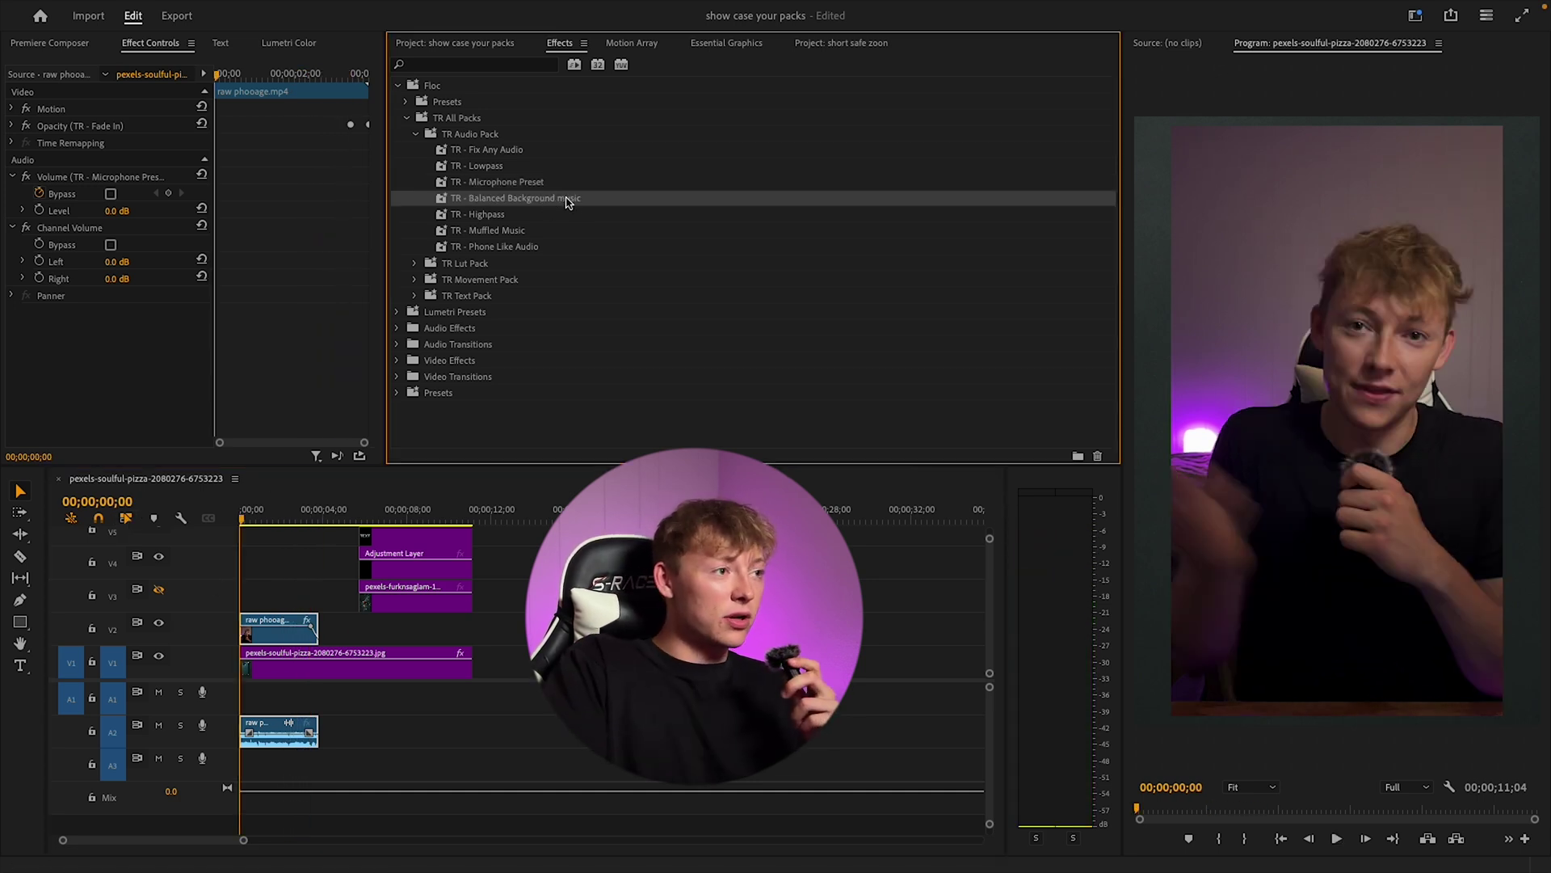
drag(566, 215, 290, 731)
key(space)
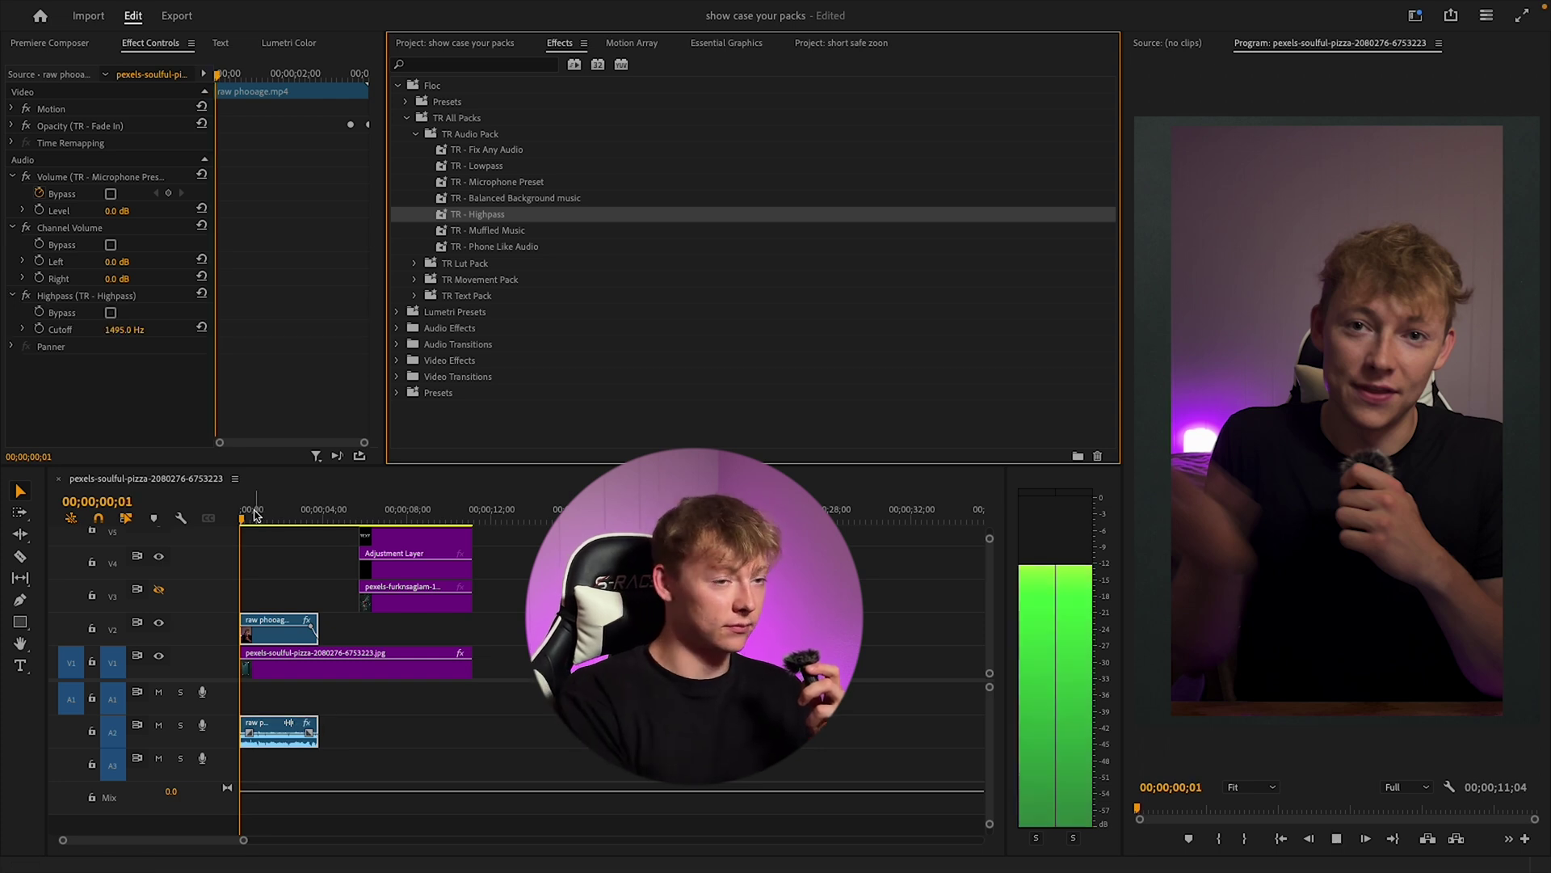
key(space)
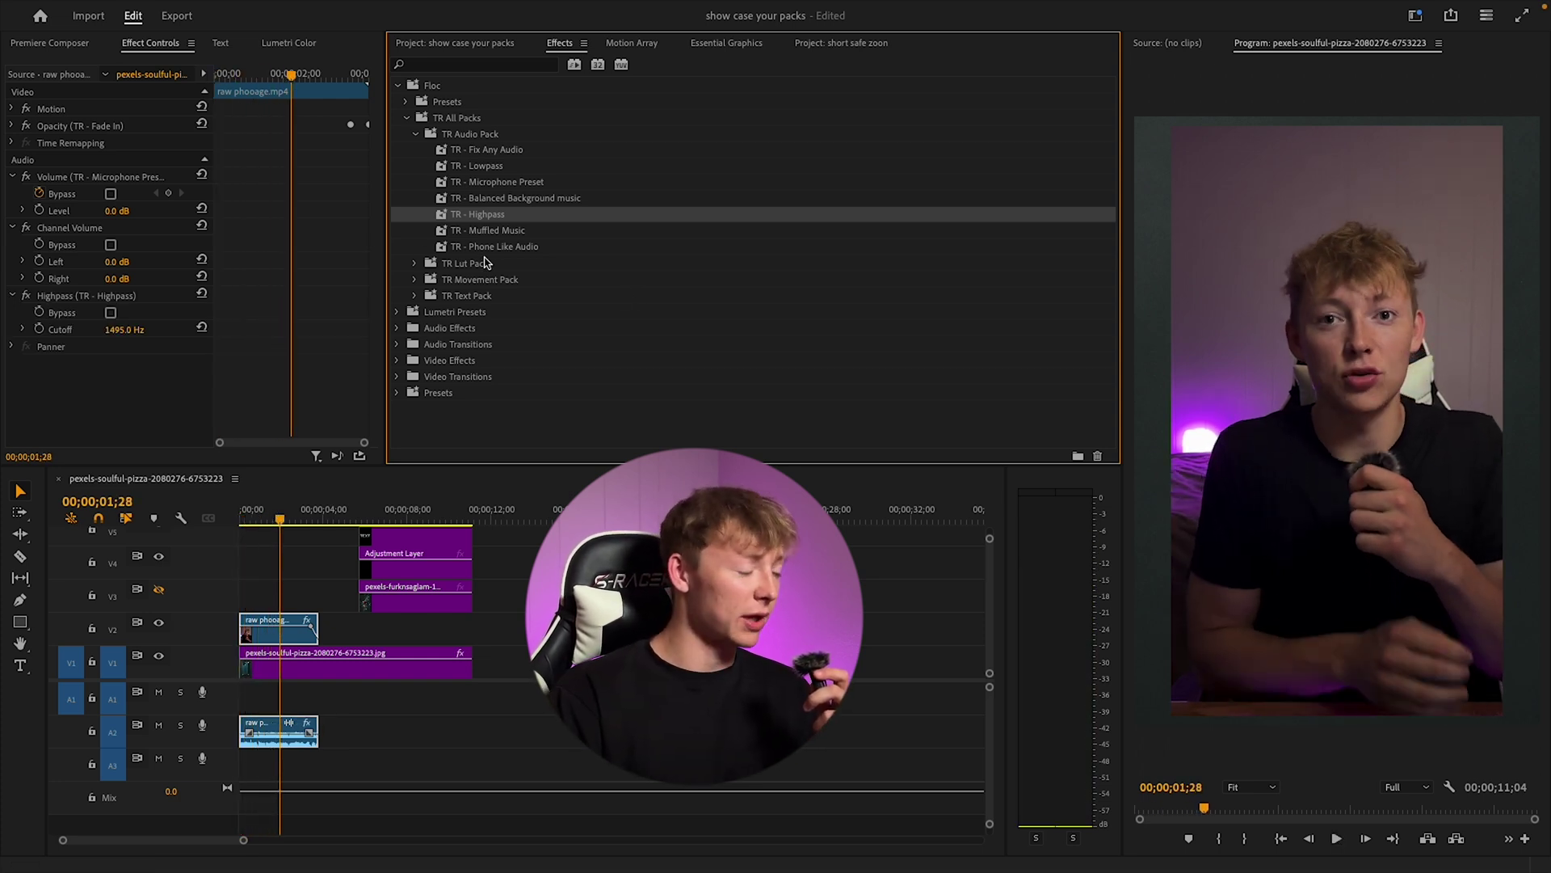
Step: Try the TR - Muffled Music preset on the raw footage's audio clip with playback from the start, and undo it
drag(487, 230, 278, 729)
key(Home)
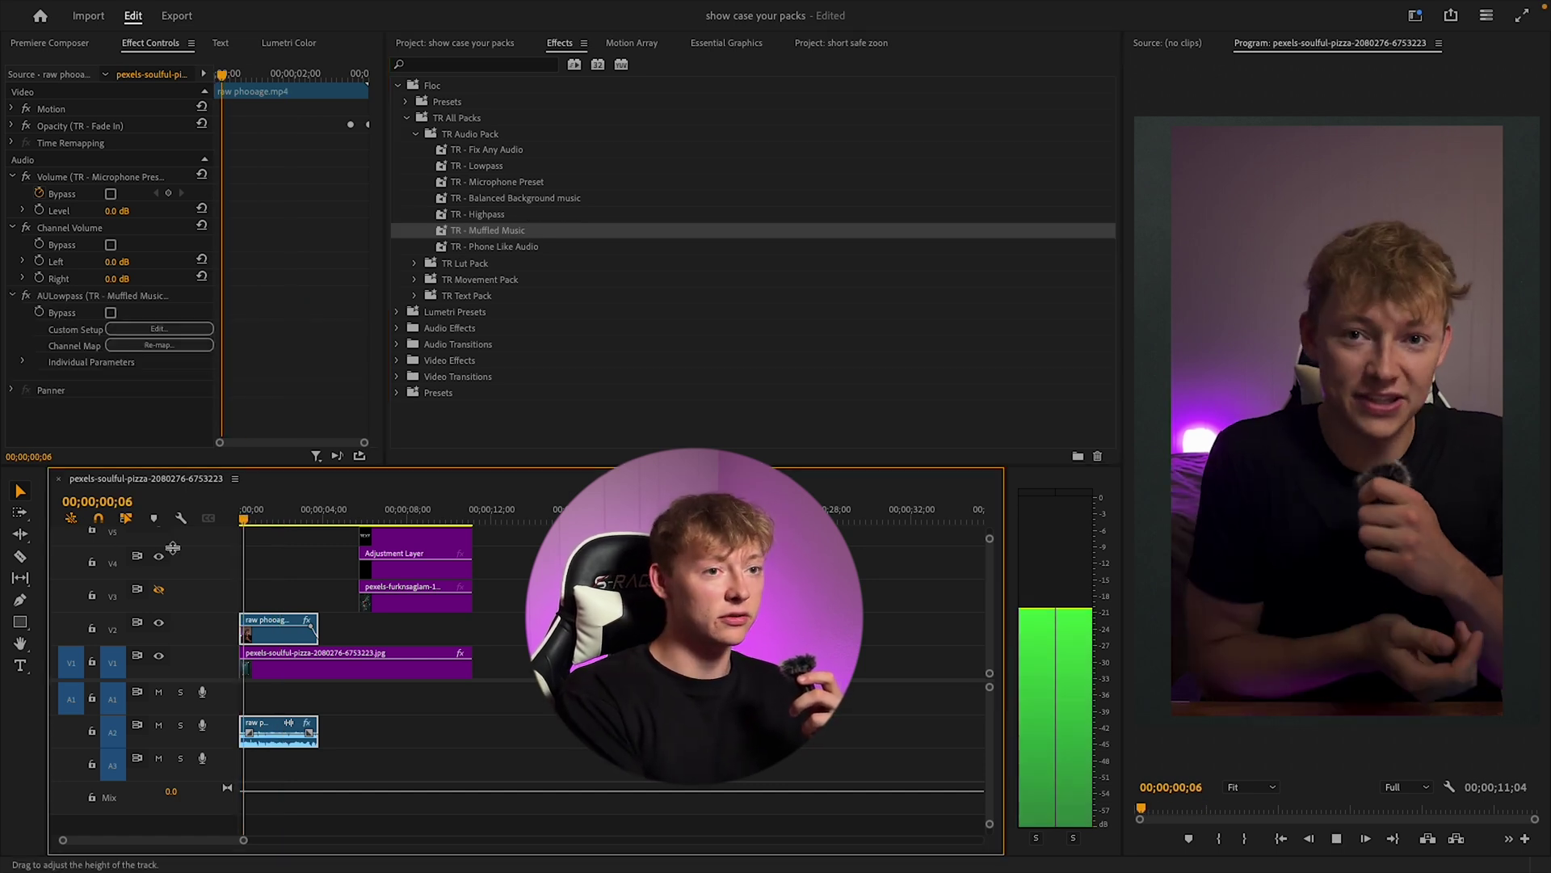
key(space)
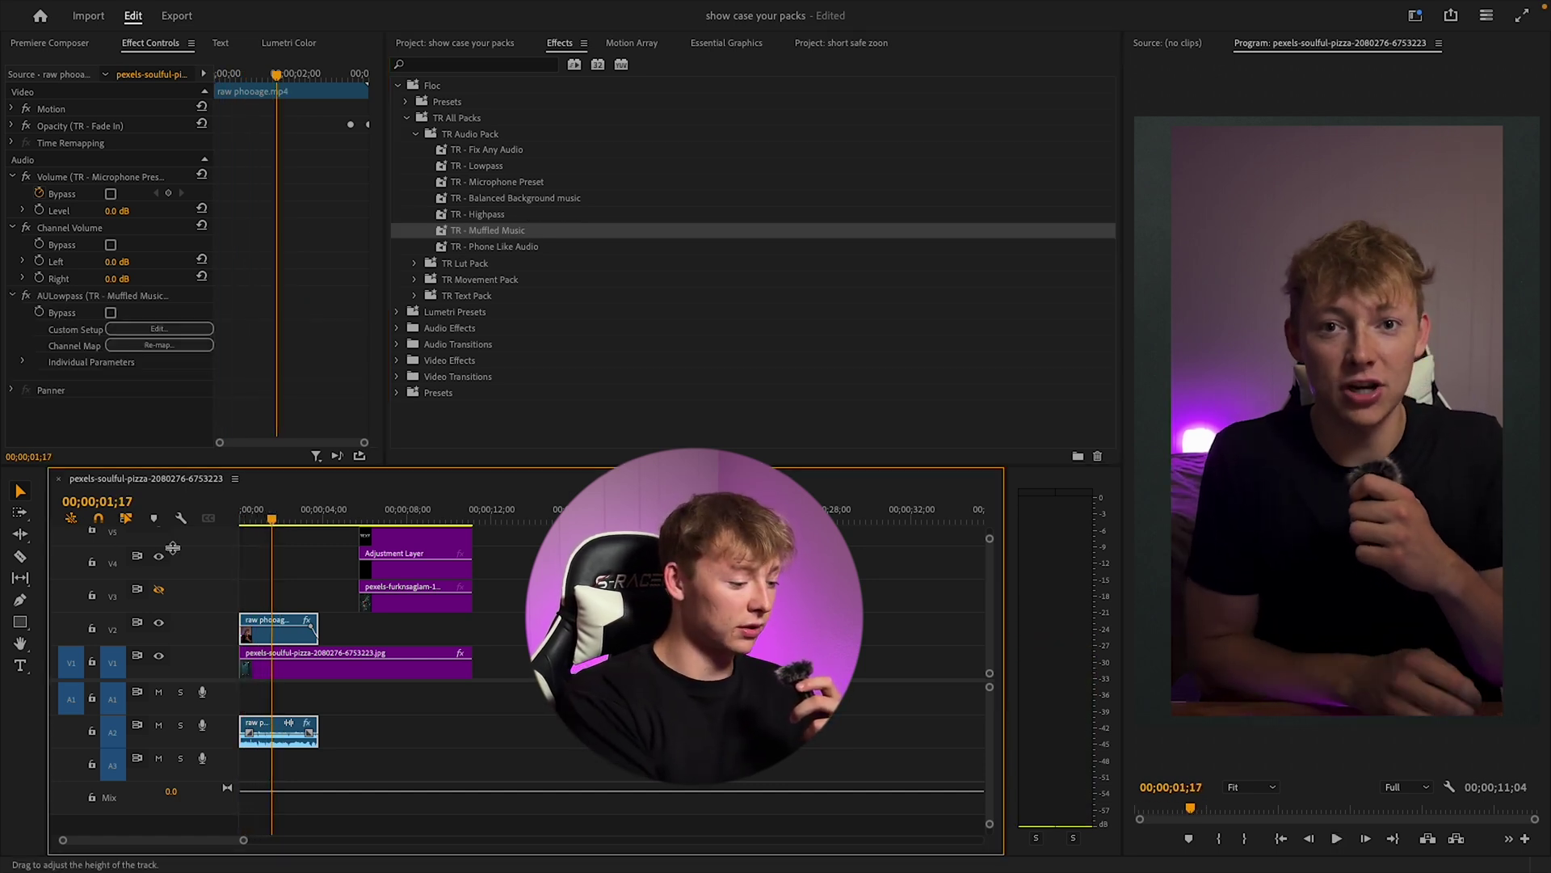
key(ctrl+z)
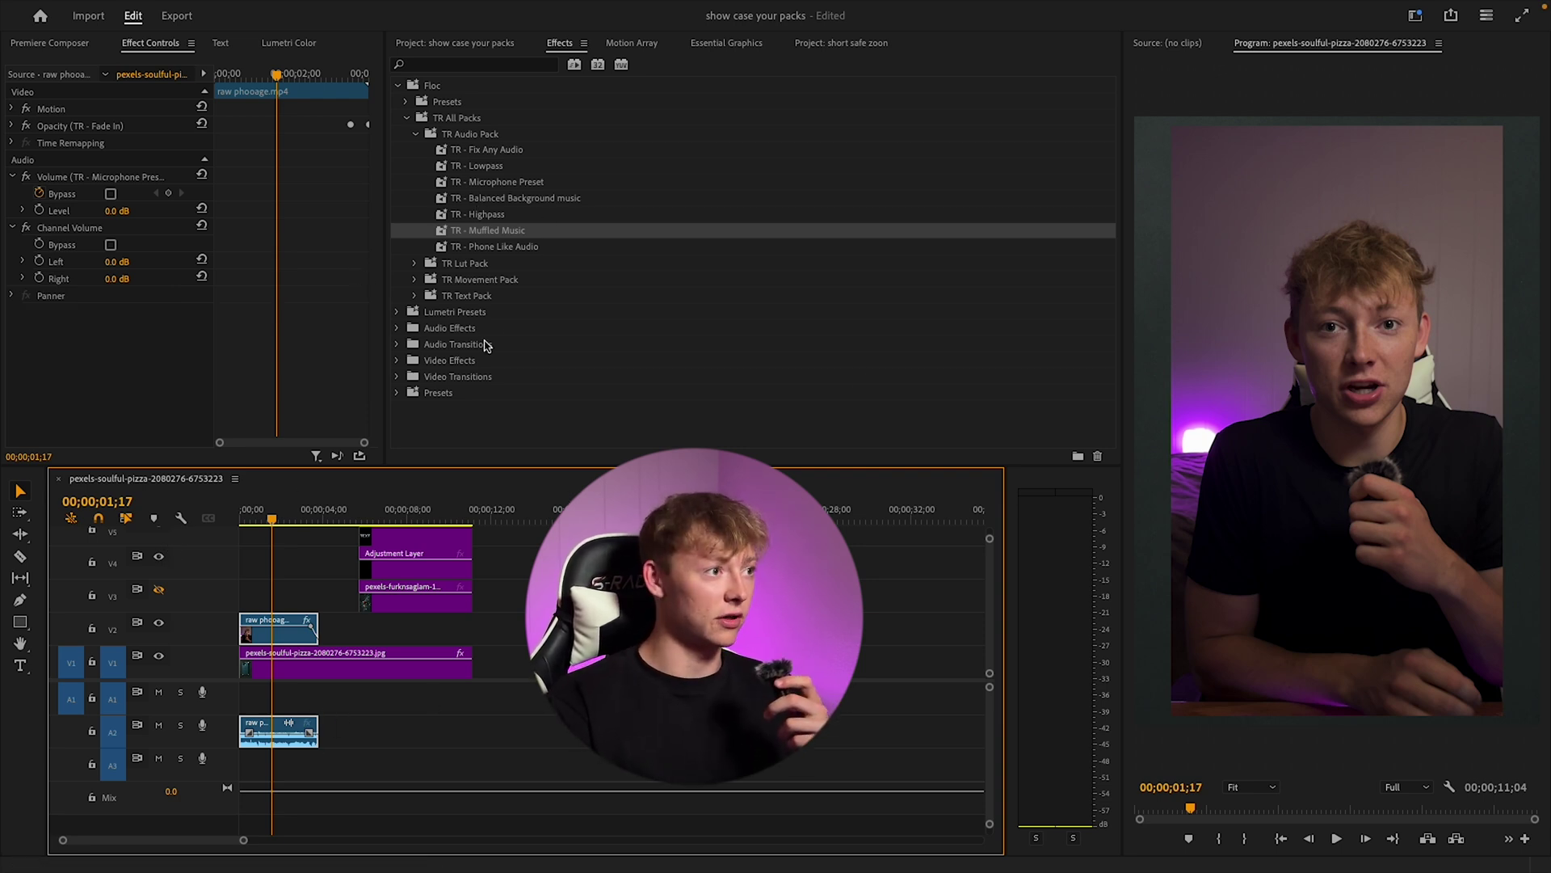
Step: Apply the TR - Phone Like Audio preset to the audio clip, play it from the start, and undo the duplicate application
drag(489, 246, 279, 731)
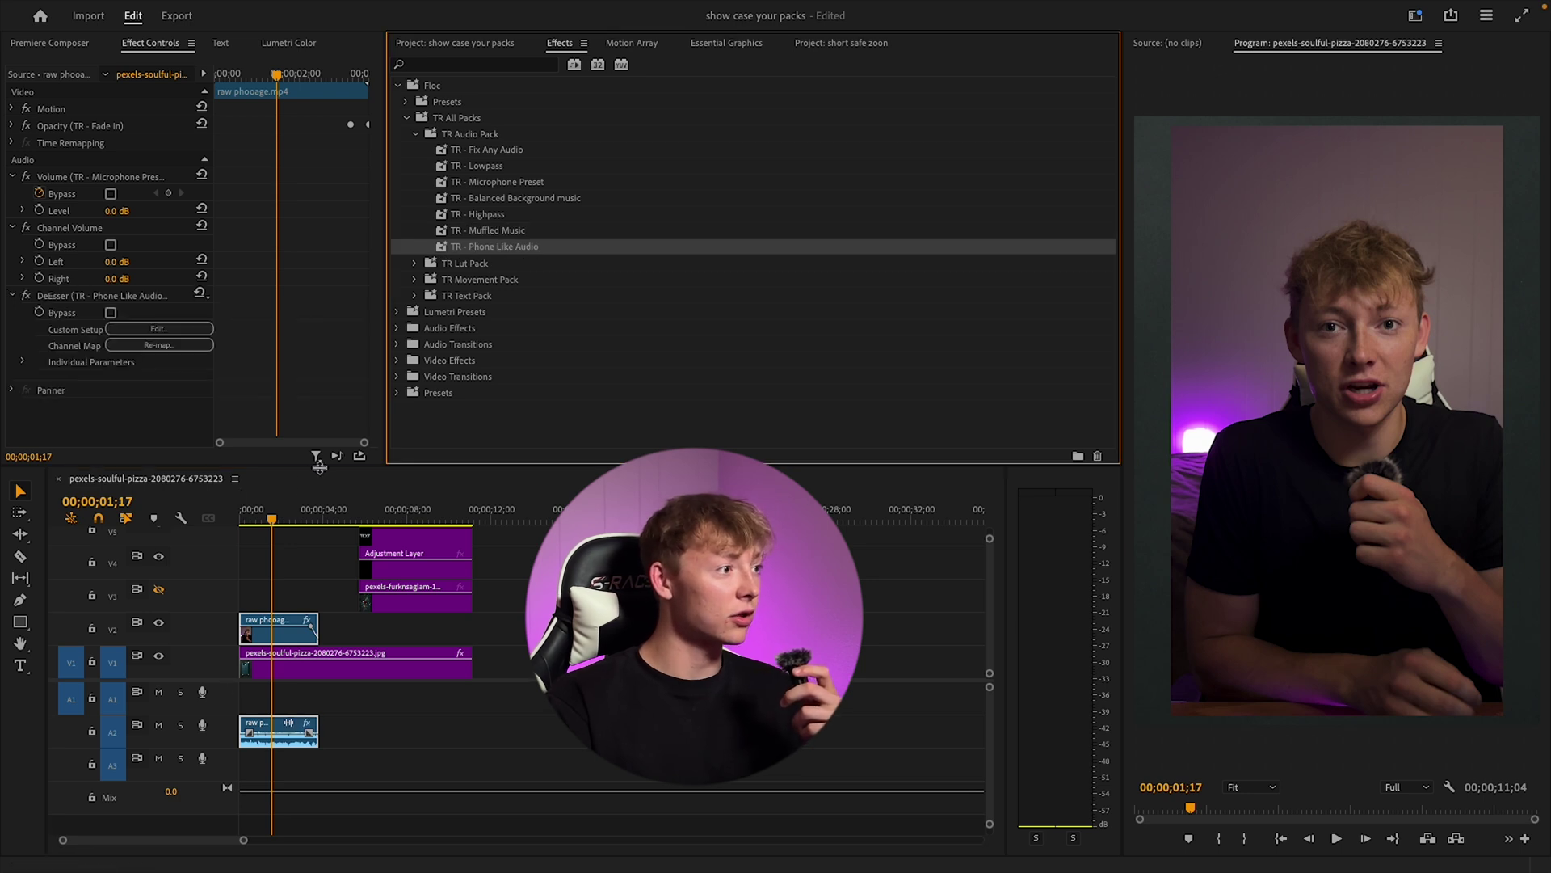
drag(277, 523, 227, 525)
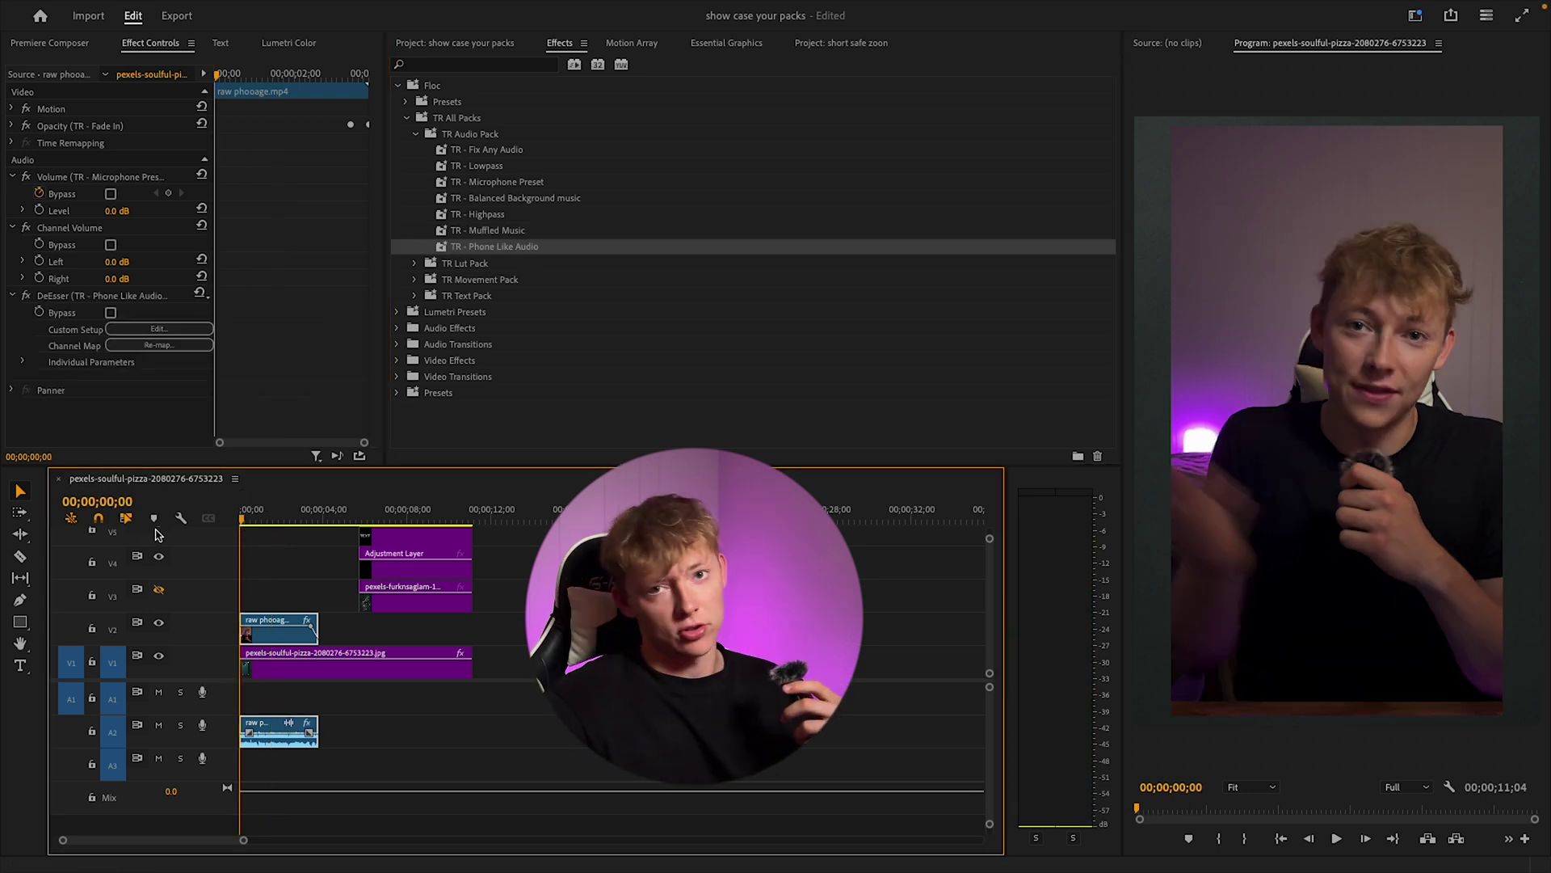
drag(494, 246, 279, 731)
key(space)
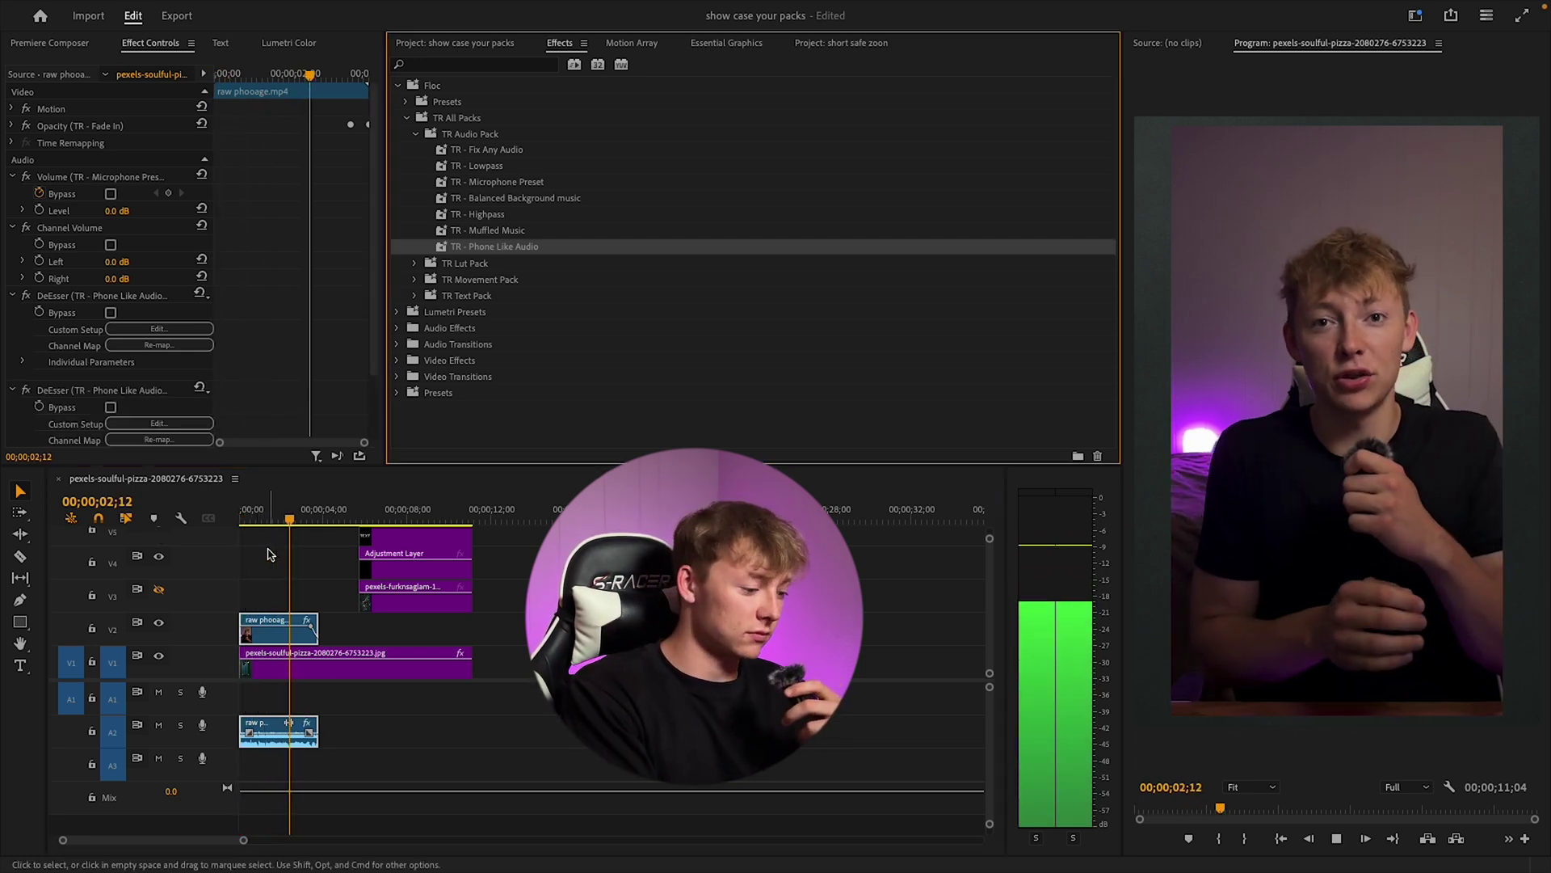
key(space)
key(ctrl+z)
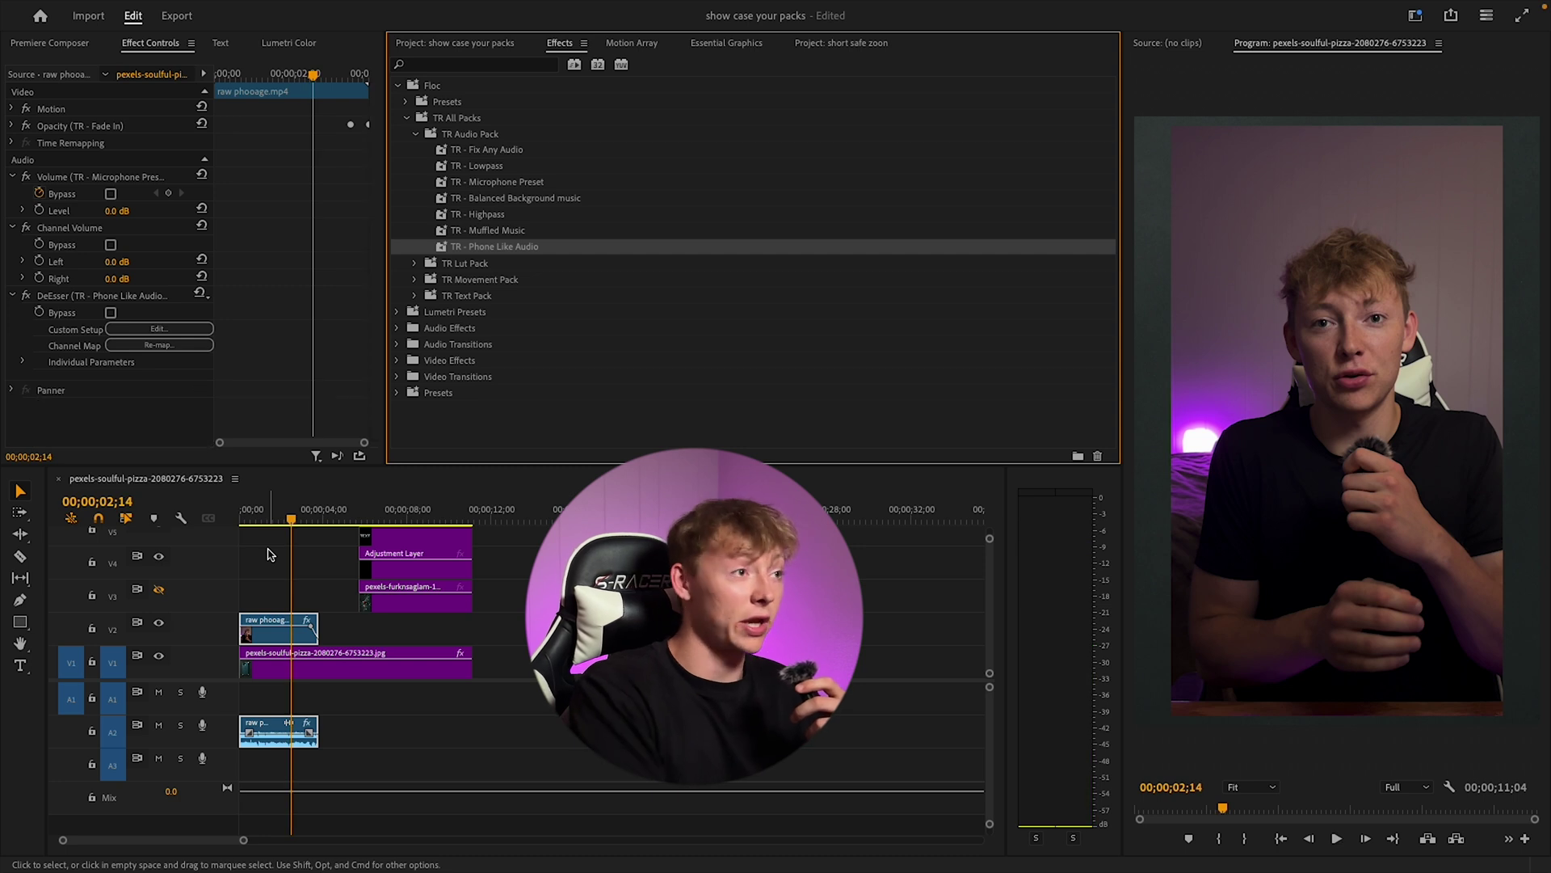
Step: Show the TR Lut Pack presets and hide the TEXT layer's track with the playhead at 00;00;07;09
click(415, 134)
click(415, 150)
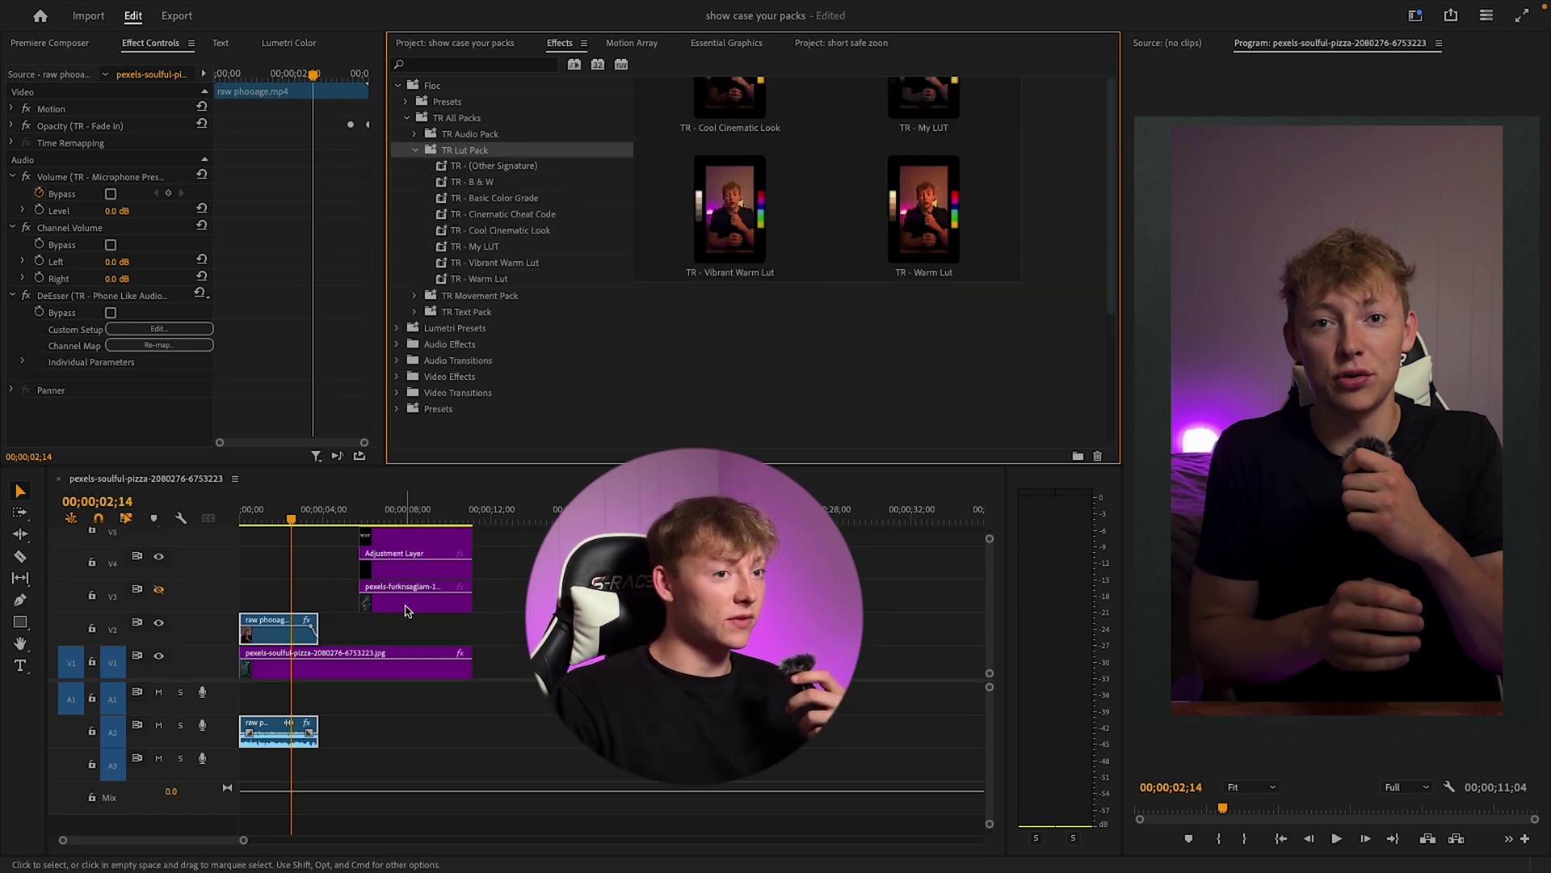
click(391, 518)
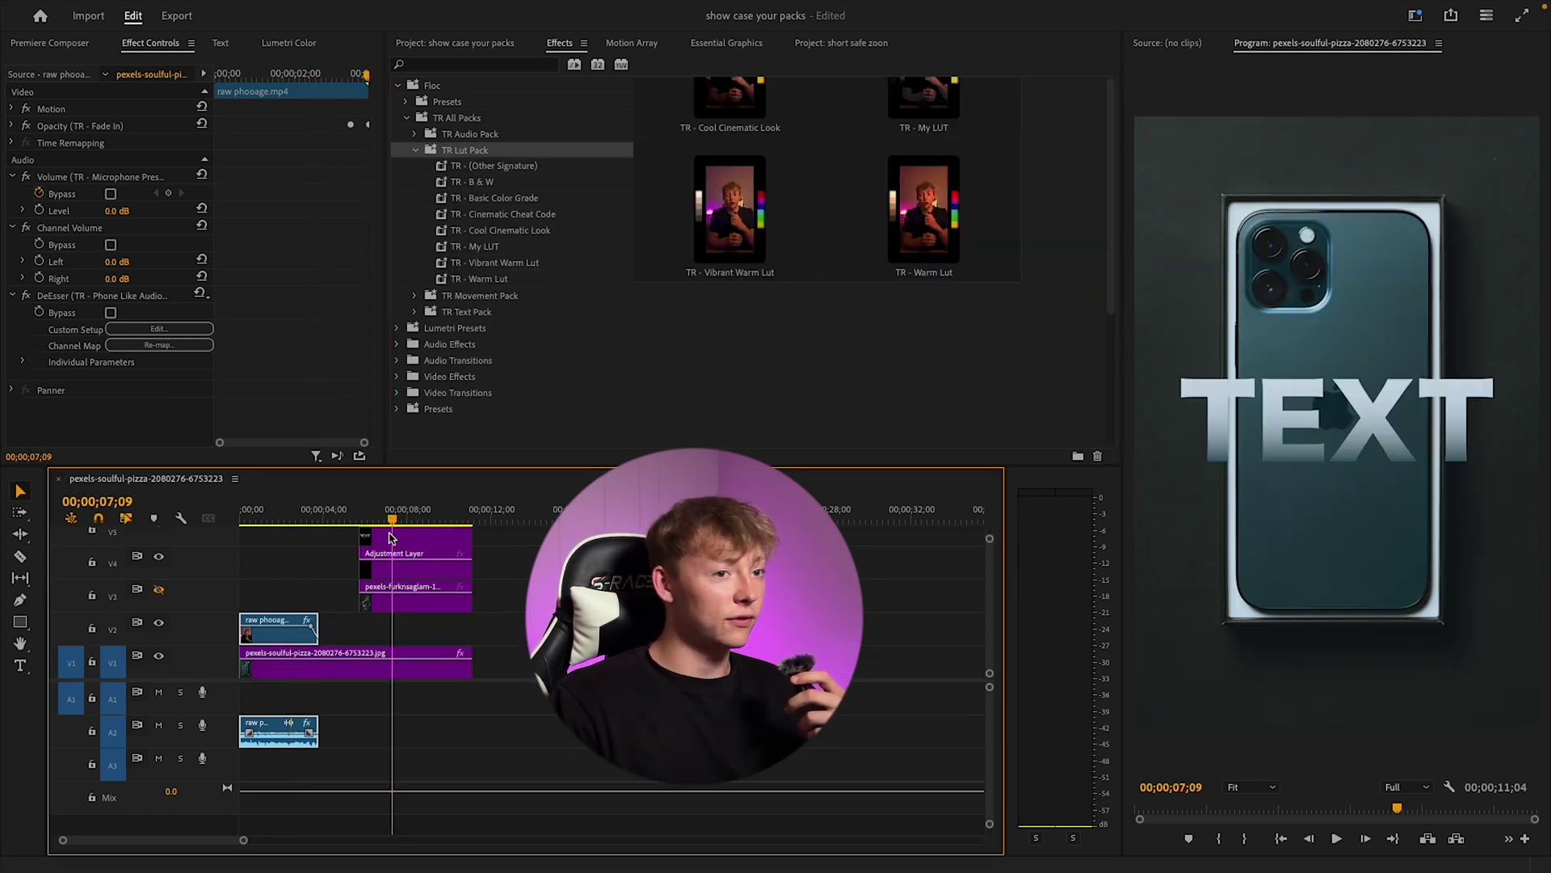
scroll(416, 584, up, 3)
click(159, 578)
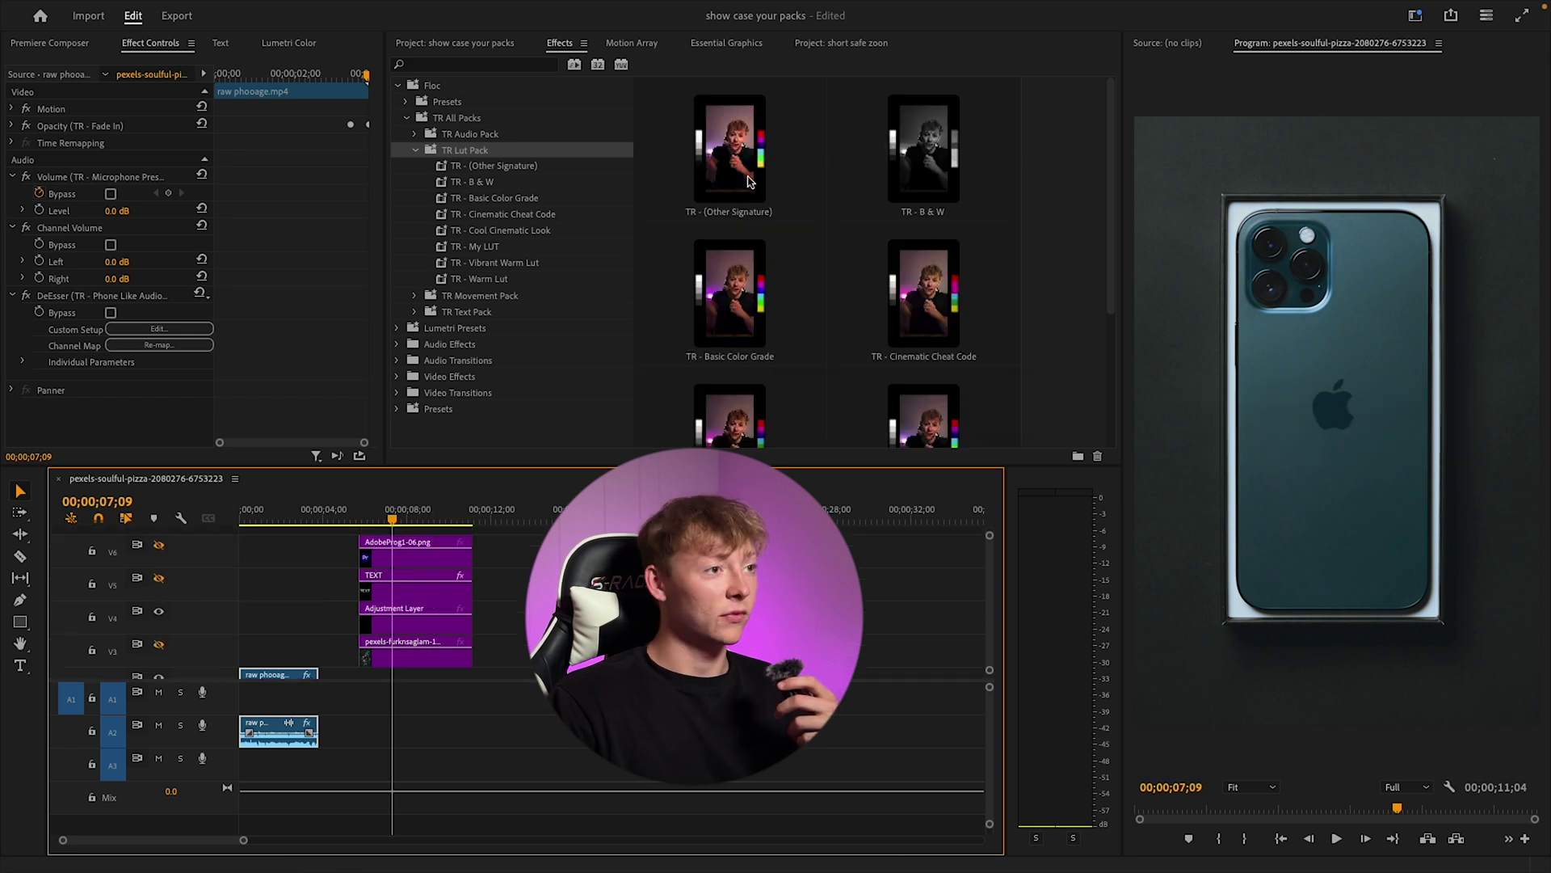
Step: Try the TR - (Other Signature) and TR - B & W LUT presets on the adjustment layer, undoing each one
click(735, 166)
mouse_move(501, 170)
mouse_down()
mouse_move(408, 558)
mouse_move(408, 624)
mouse_up()
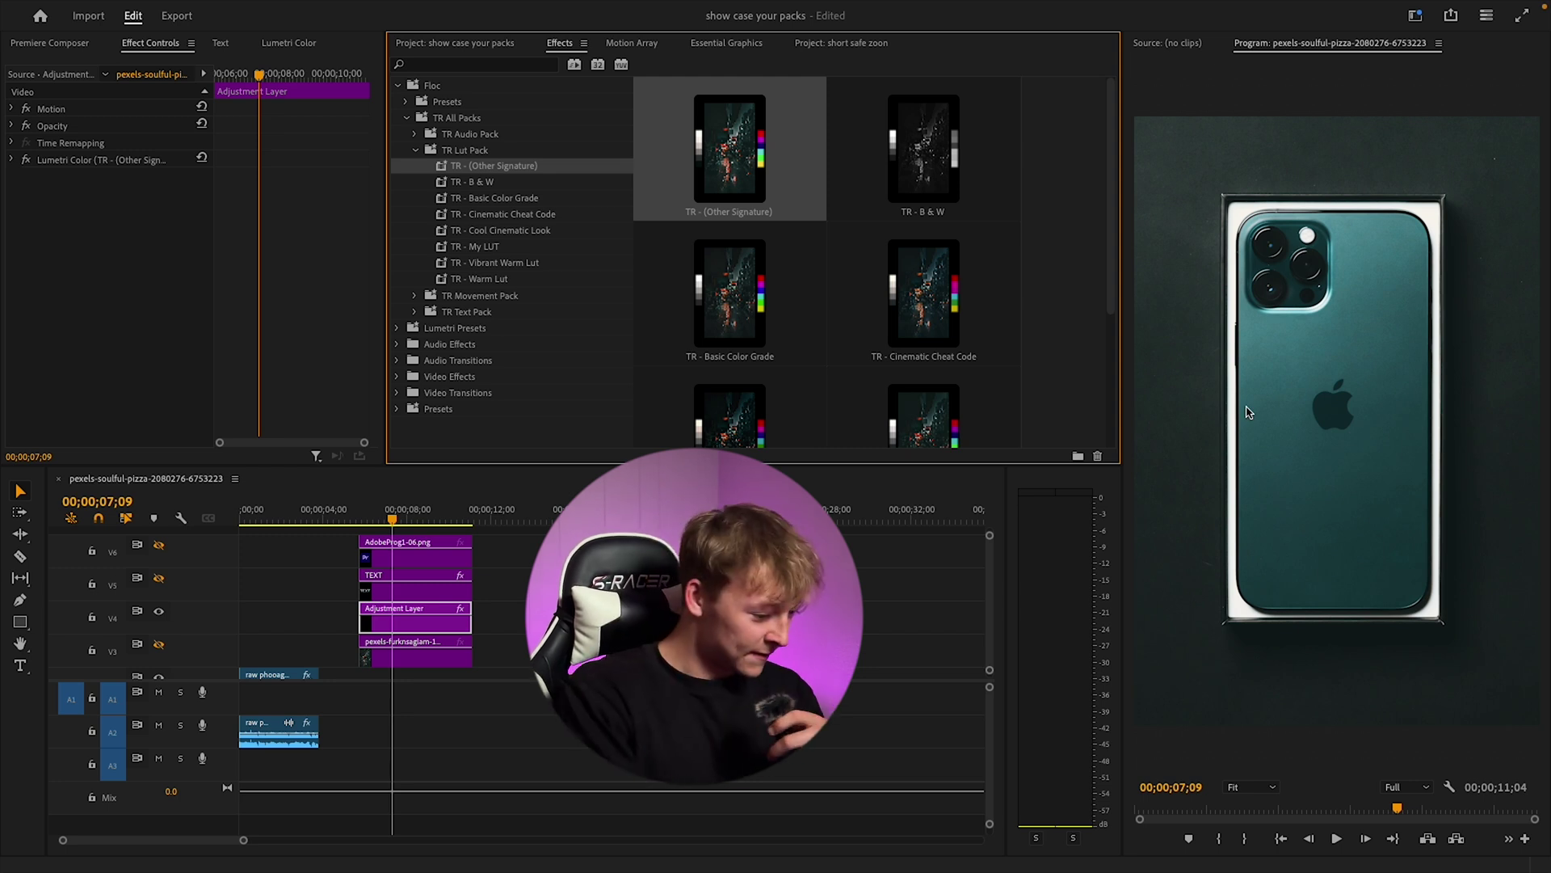
key(ctrl+z)
drag(471, 182, 414, 621)
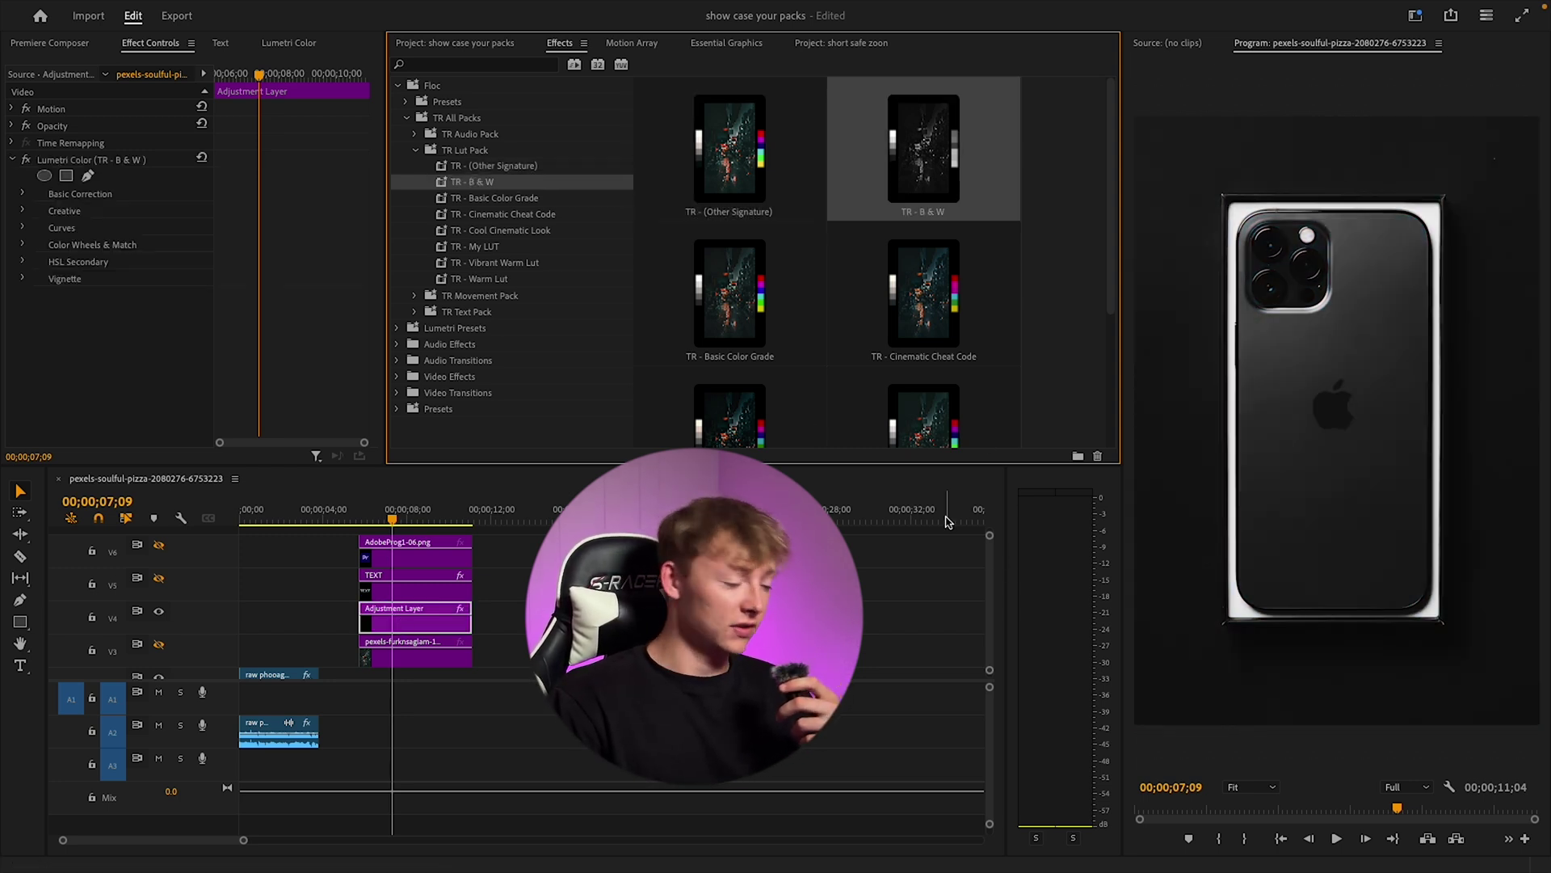
key(ctrl+z)
Step: Try the TR - Basic Color Grade and TR - Cinematic Cheat Code presets on the adjustment layer, undoing each one
drag(493, 198, 429, 627)
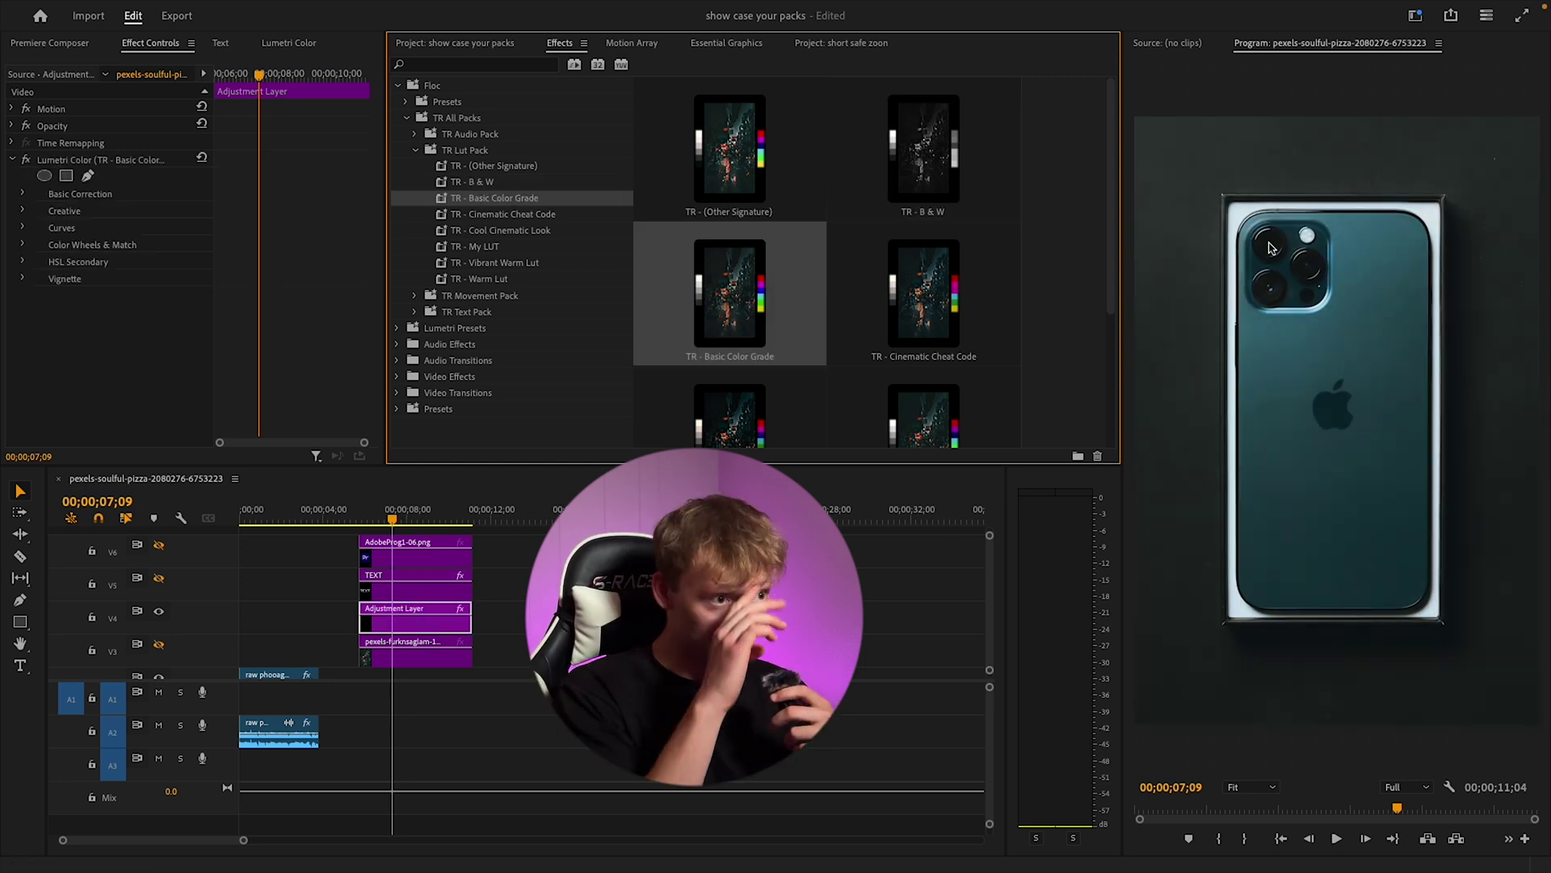
key(ctrl+z)
drag(500, 214, 402, 630)
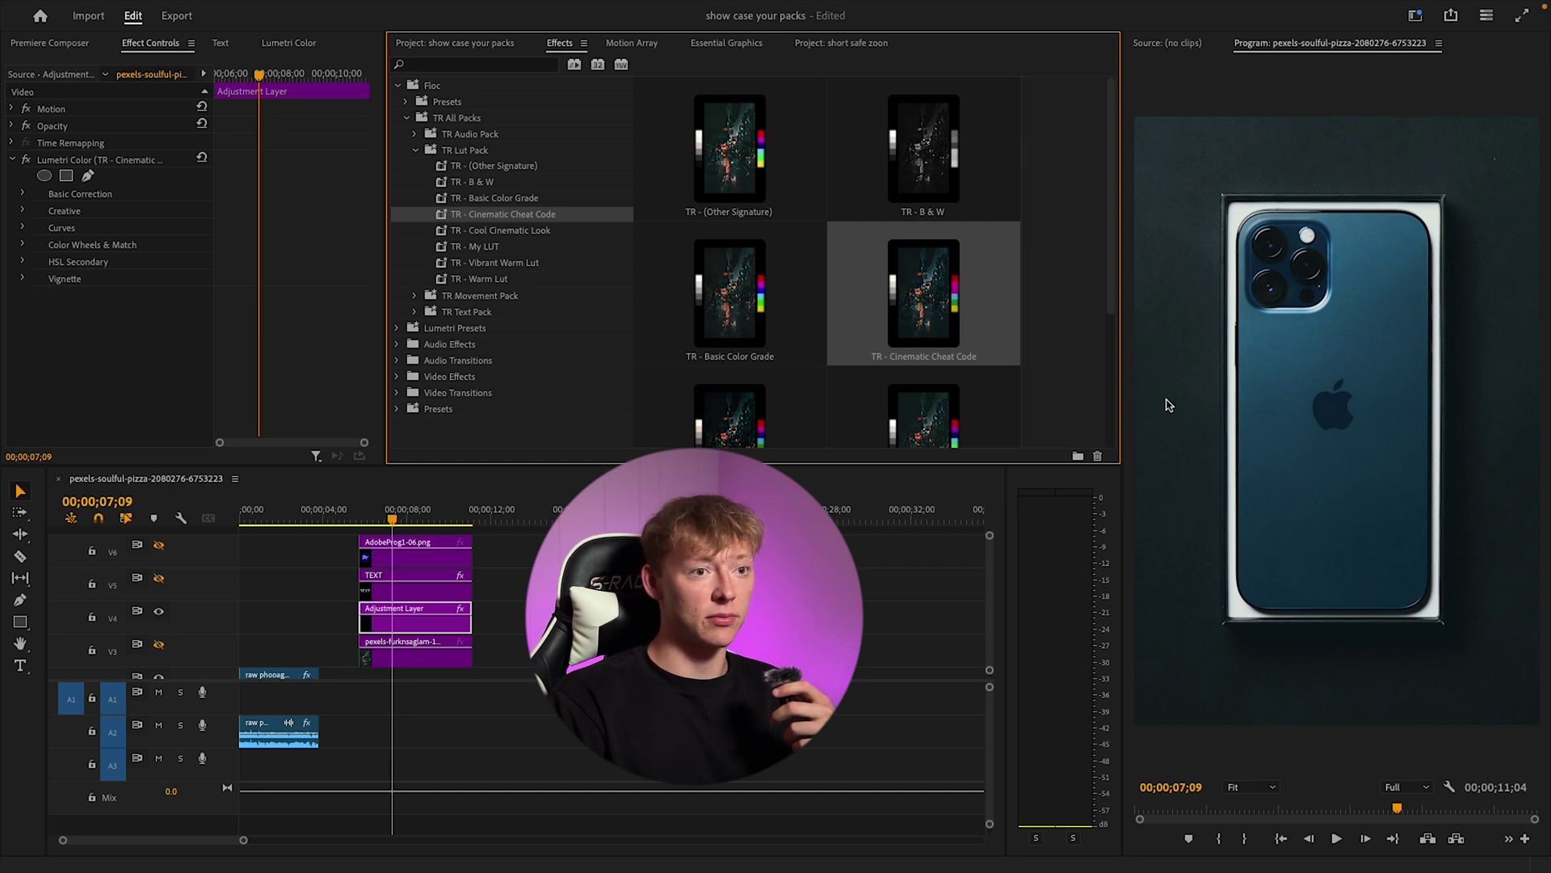
key(ctrl+z)
Step: Try TR - Cool Cinematic Look on the adjustment layer, undo it, and apply TR - My LUT instead
drag(489, 231, 410, 623)
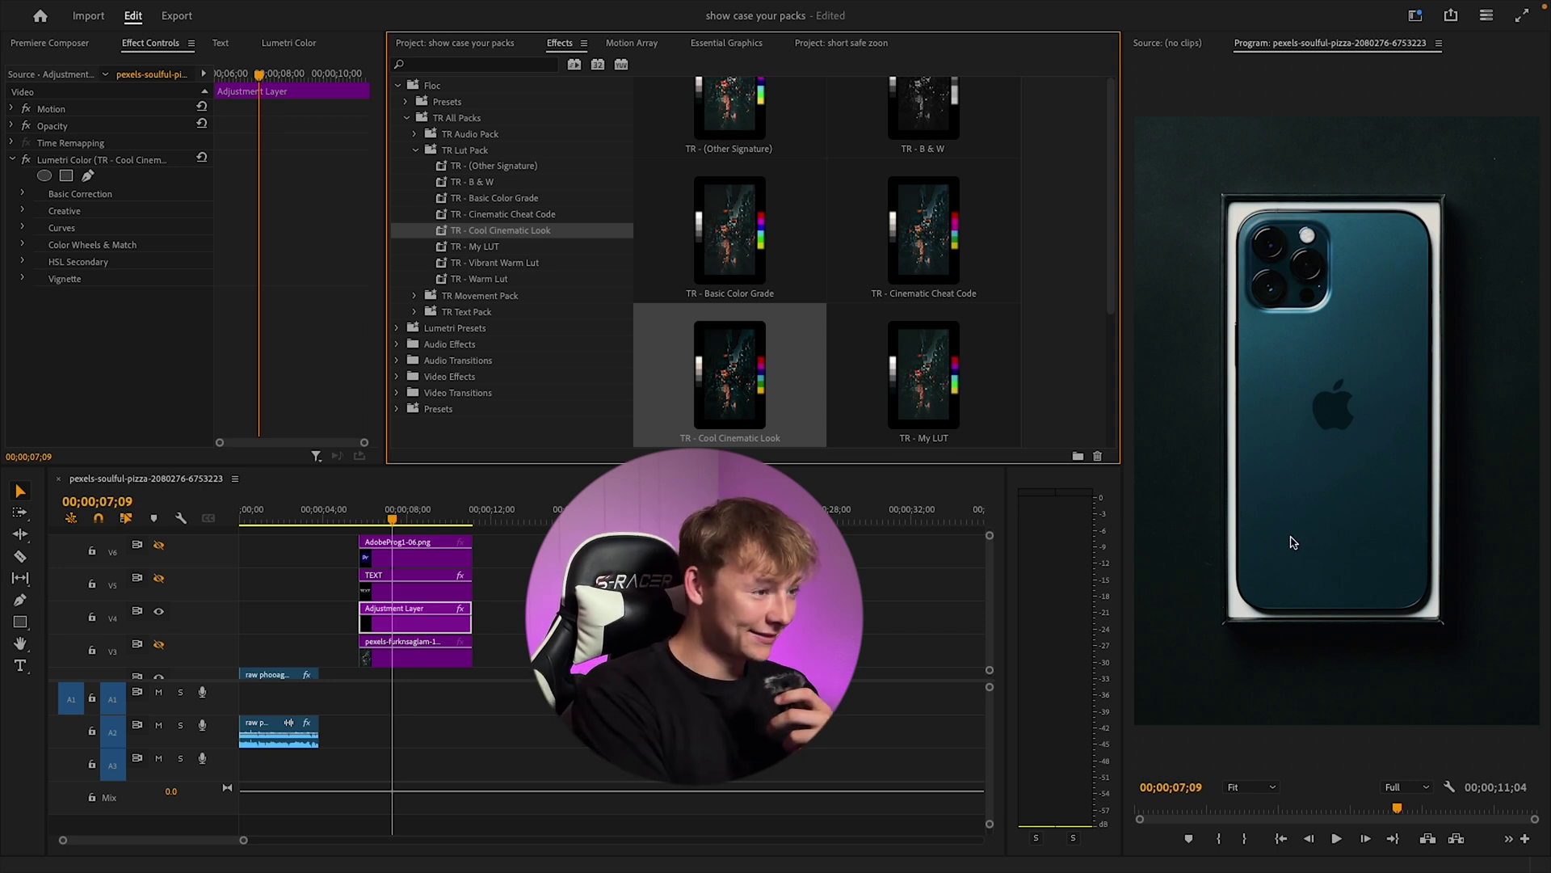
key(ctrl+z)
drag(517, 247, 418, 616)
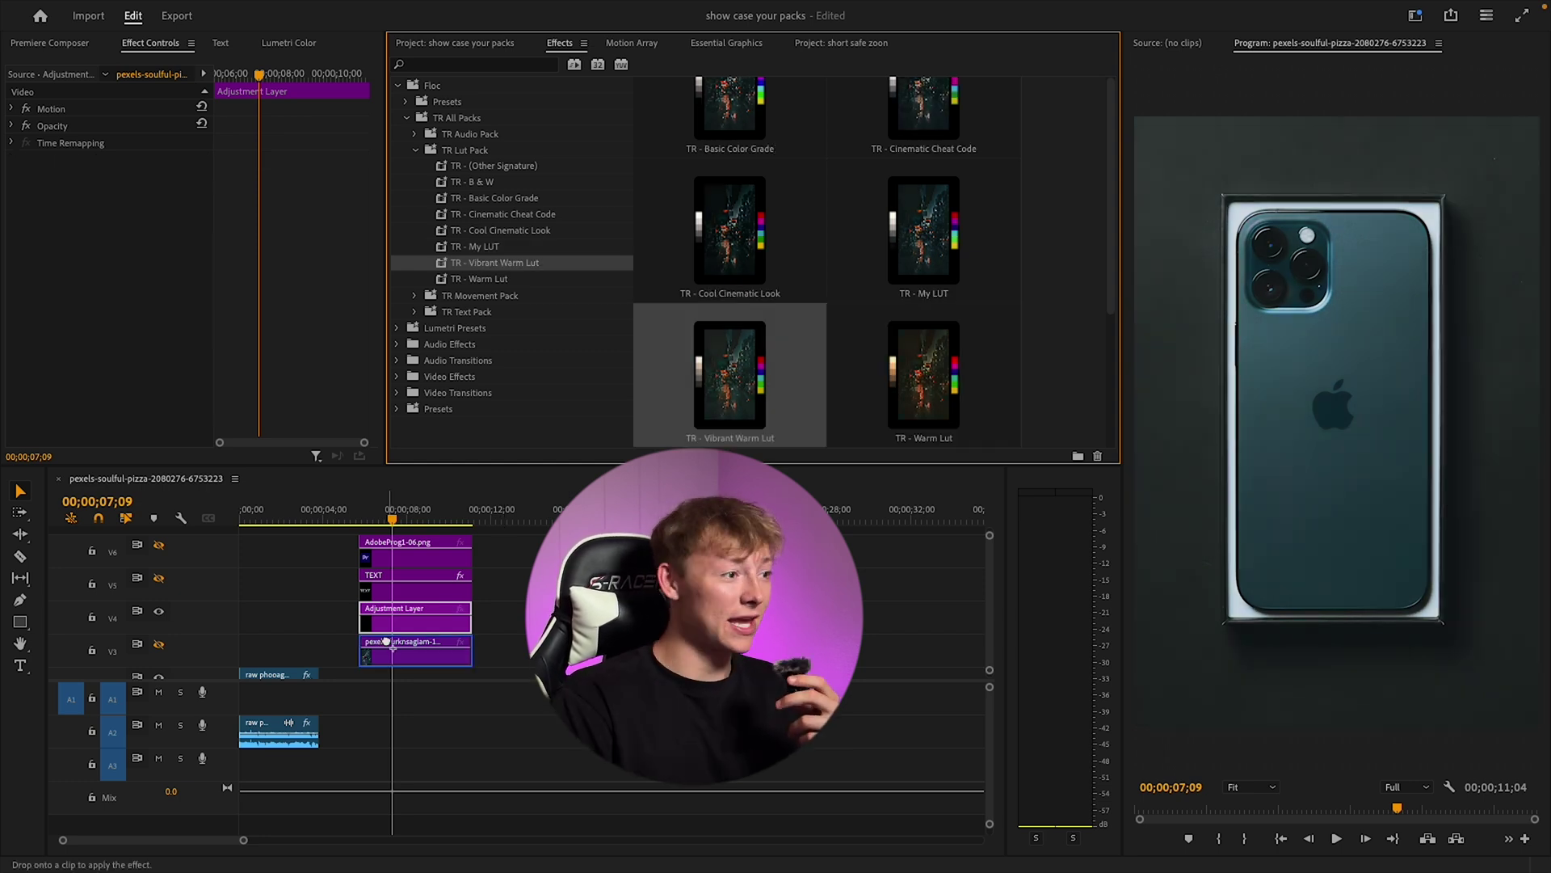
Step: Try TR - Vibrant Warm Lut on the adjustment layer, undo it, and apply TR - Warm Lut instead
drag(408, 602, 418, 615)
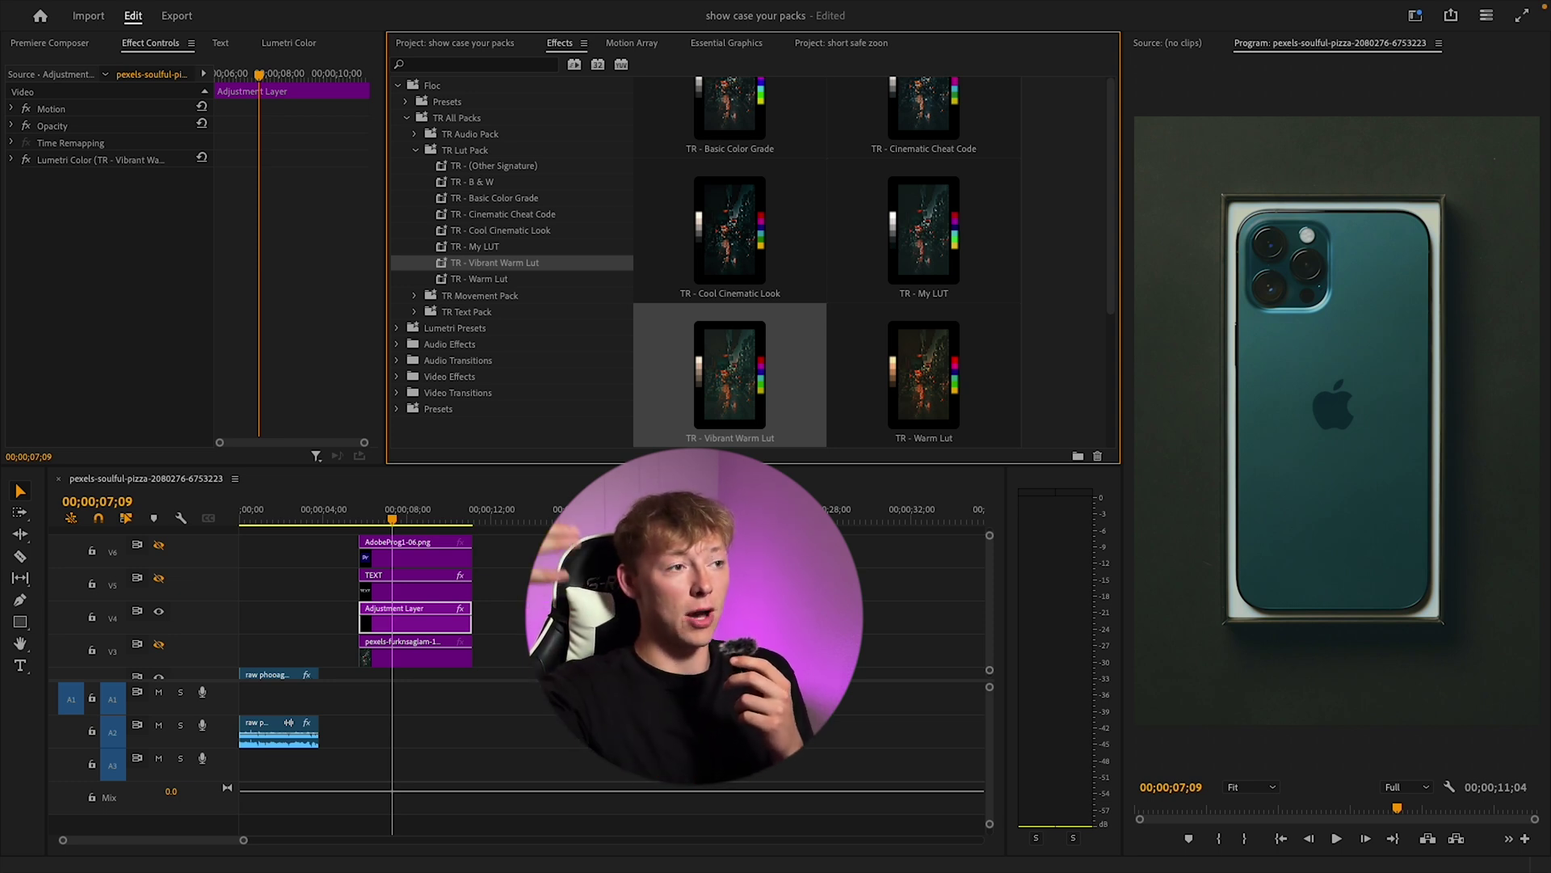
key(super+z)
drag(922, 374, 419, 630)
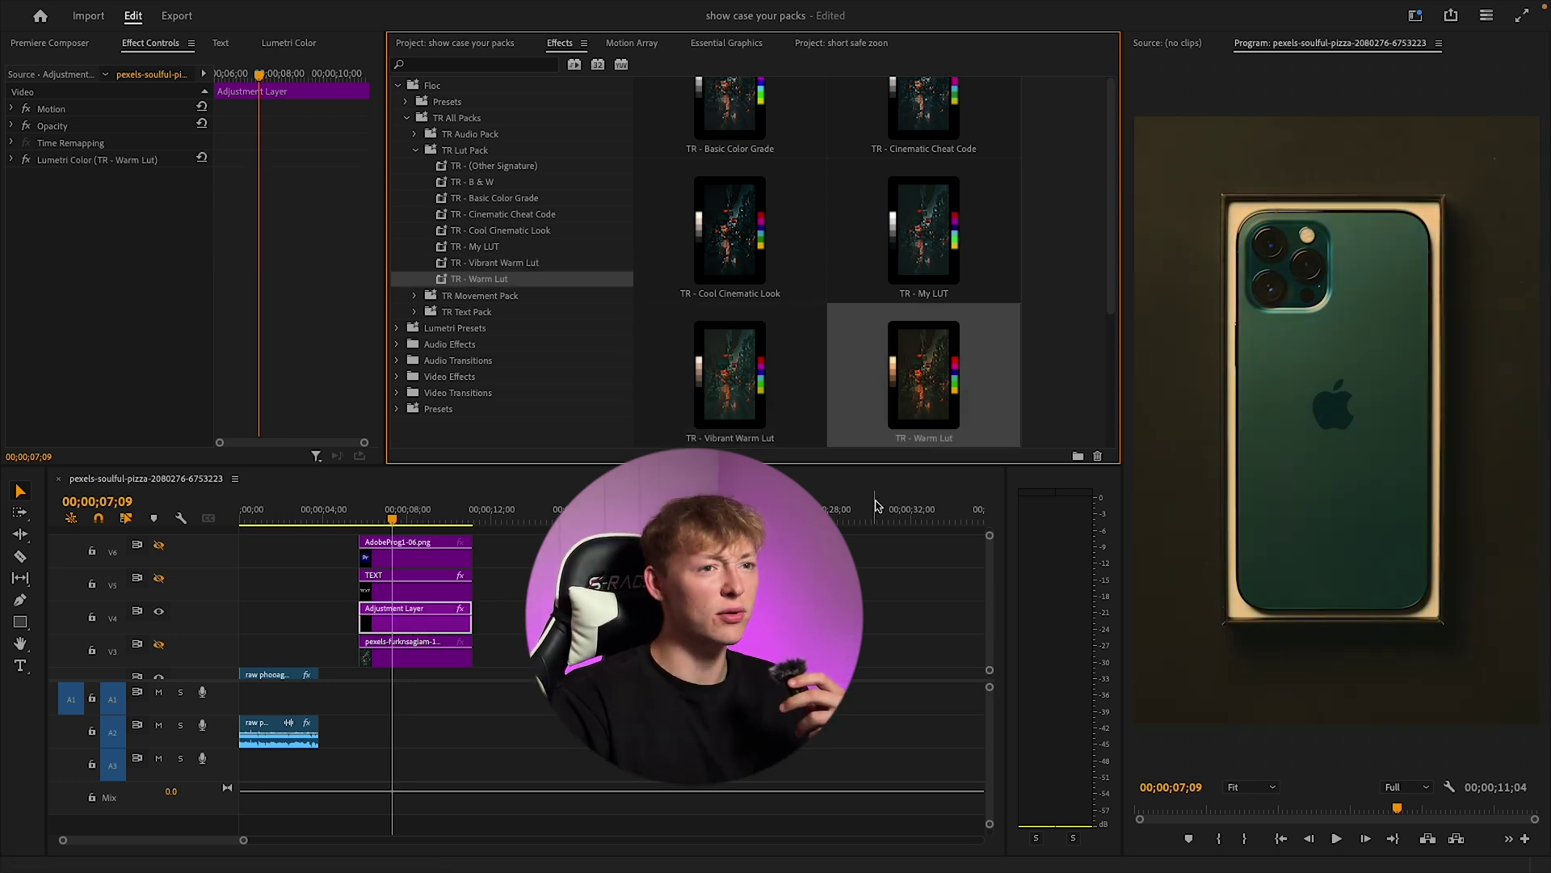
Step: Undo the TR - Warm Lut preset on the adjustment layer and browse the presets in the TR Movement Pack
key(super+z)
click(416, 151)
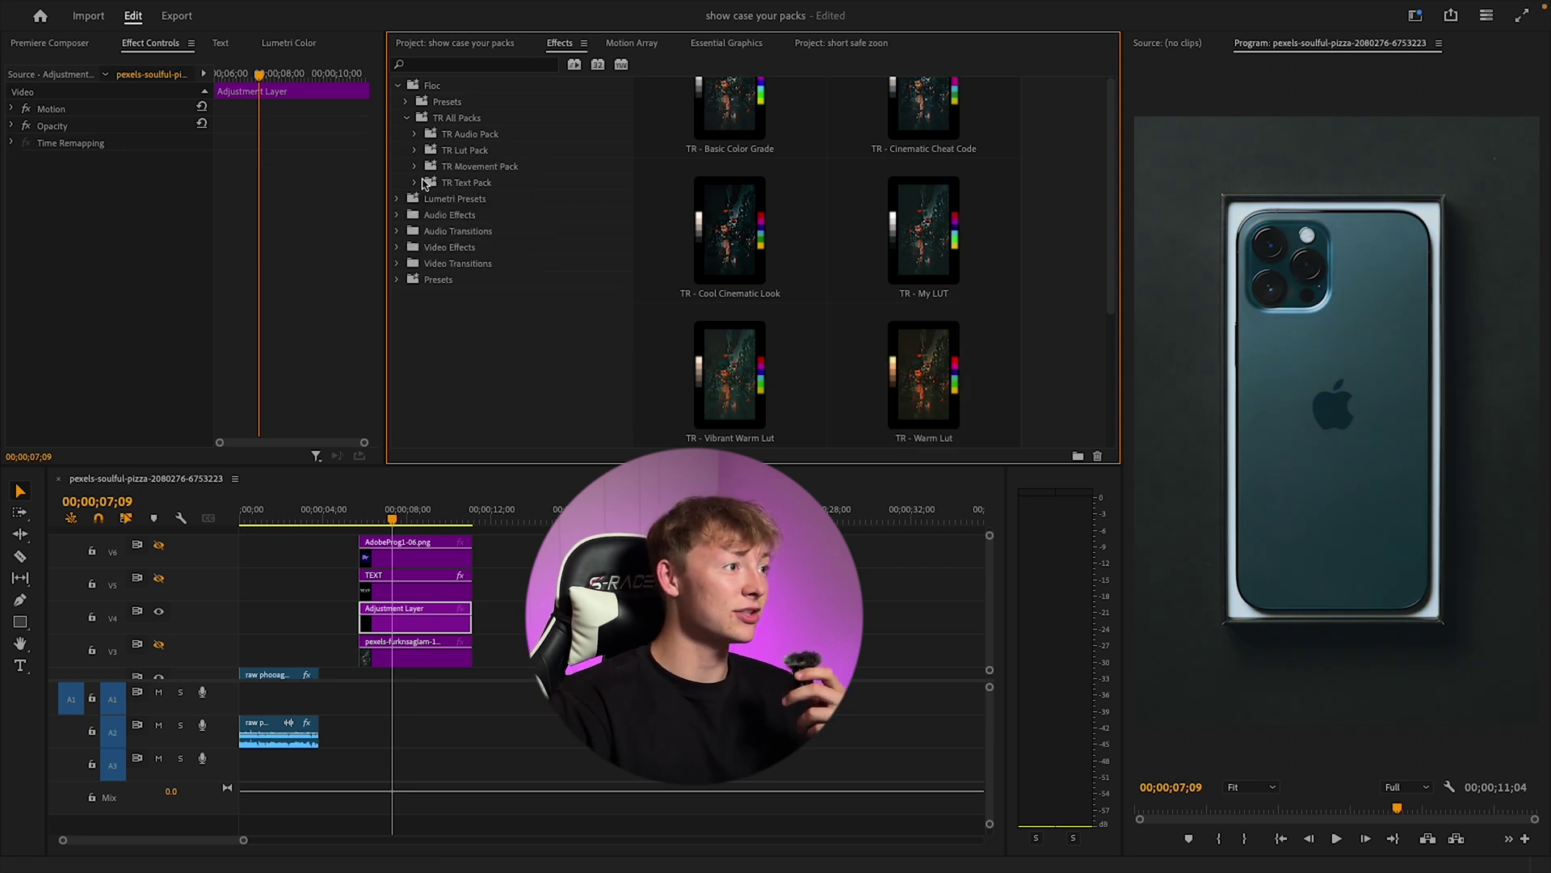
click(414, 166)
scroll(533, 215, down, 5)
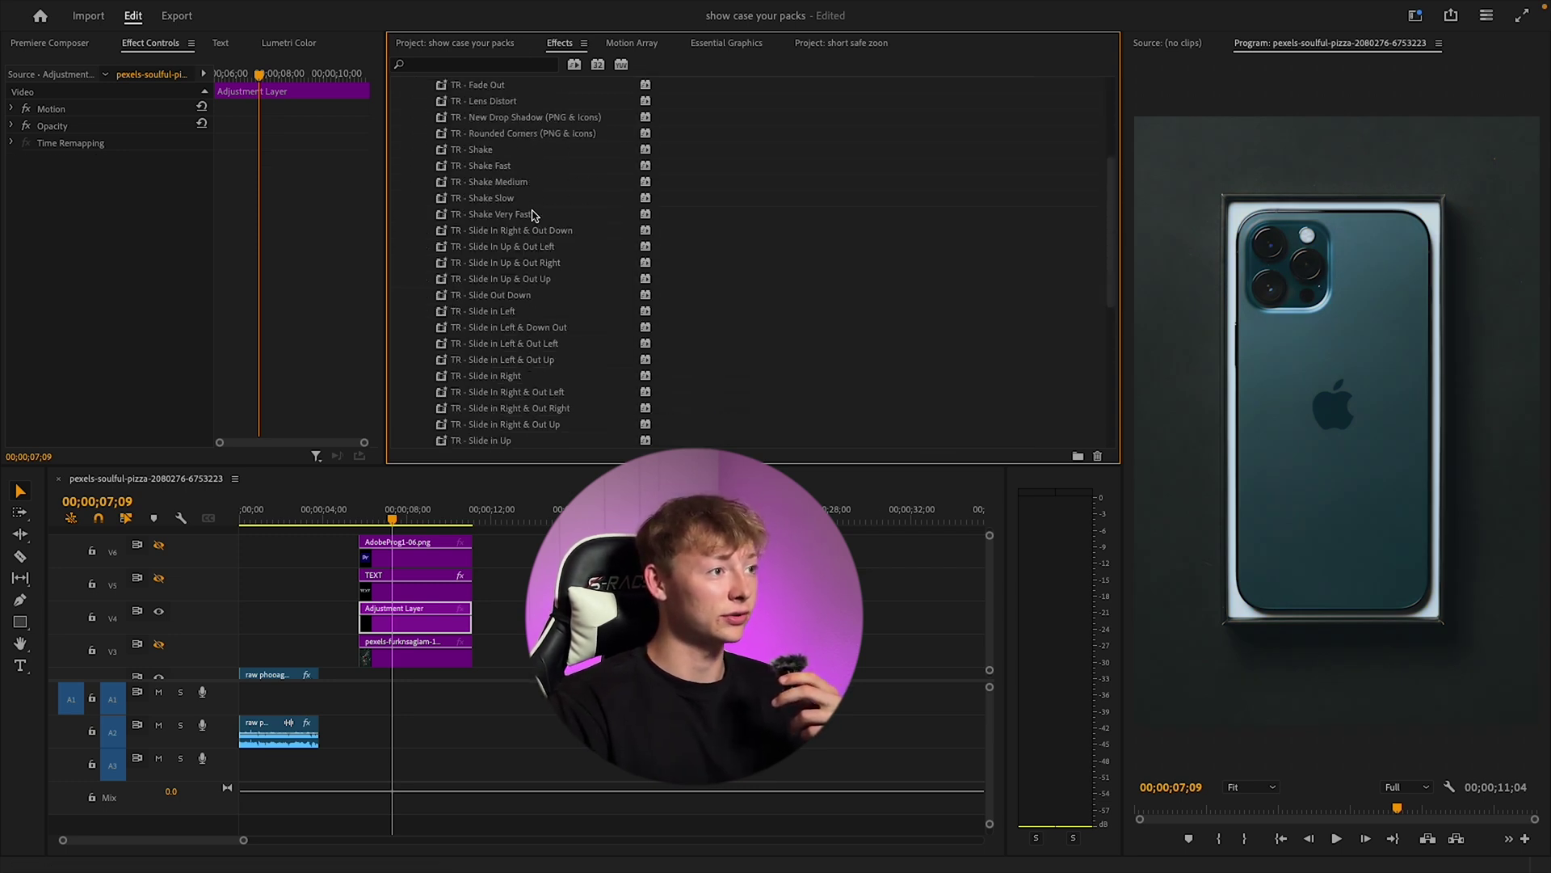
scroll(533, 215, up, 5)
scroll(534, 223, down, 10)
scroll(534, 223, up, 8)
scroll(533, 218, up, 4)
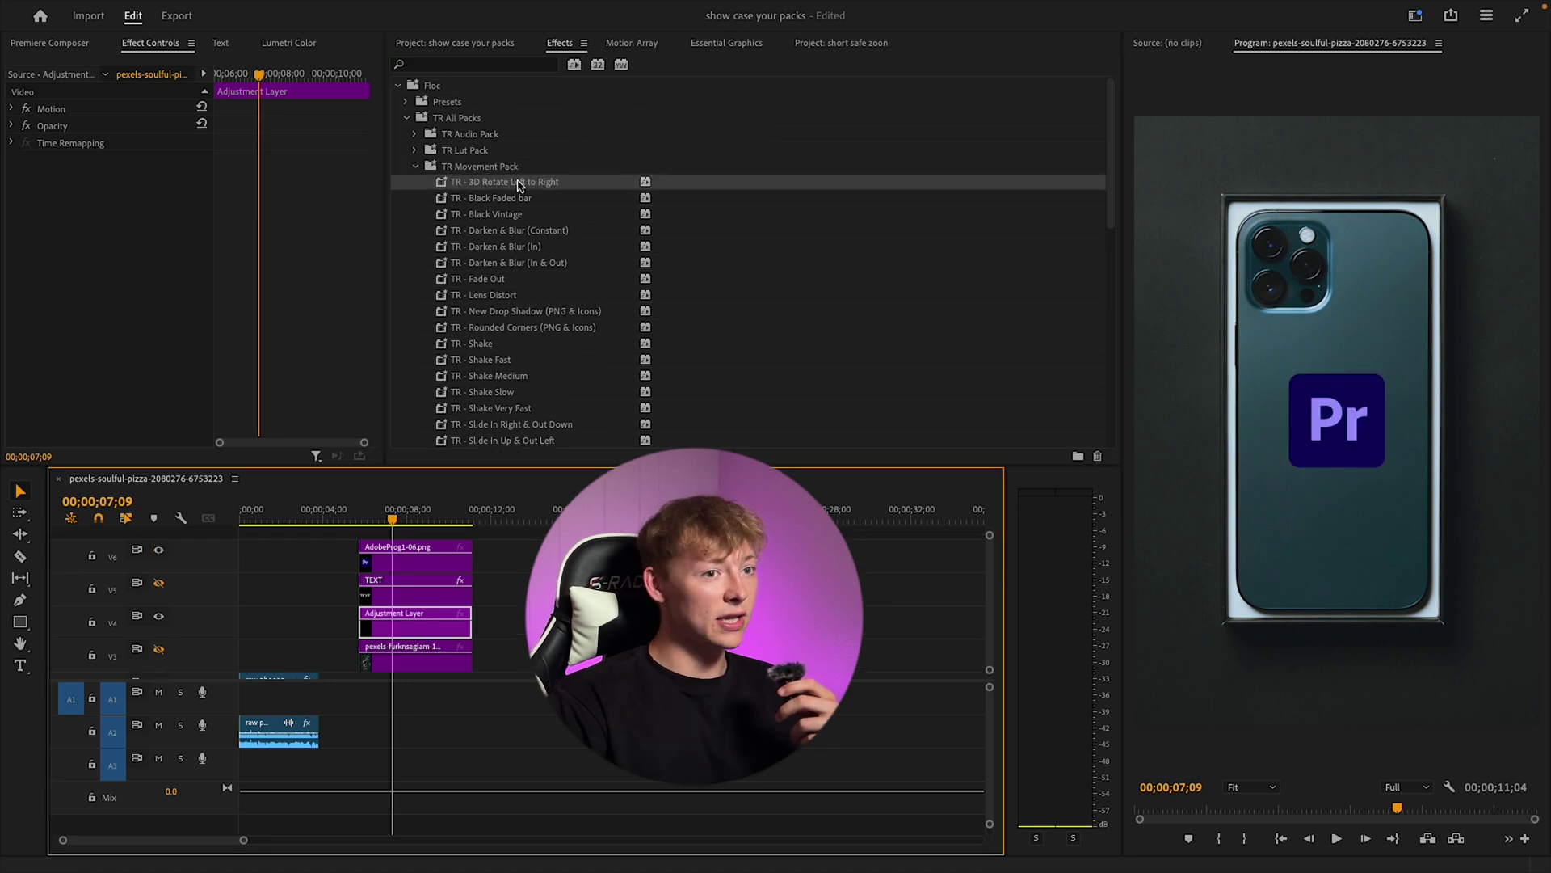
Step: Try TR - 3D Rotate Left to Right on the AdobeProg1-06.png clip, play it from the clip's start, and remove the effect
drag(520, 184, 402, 564)
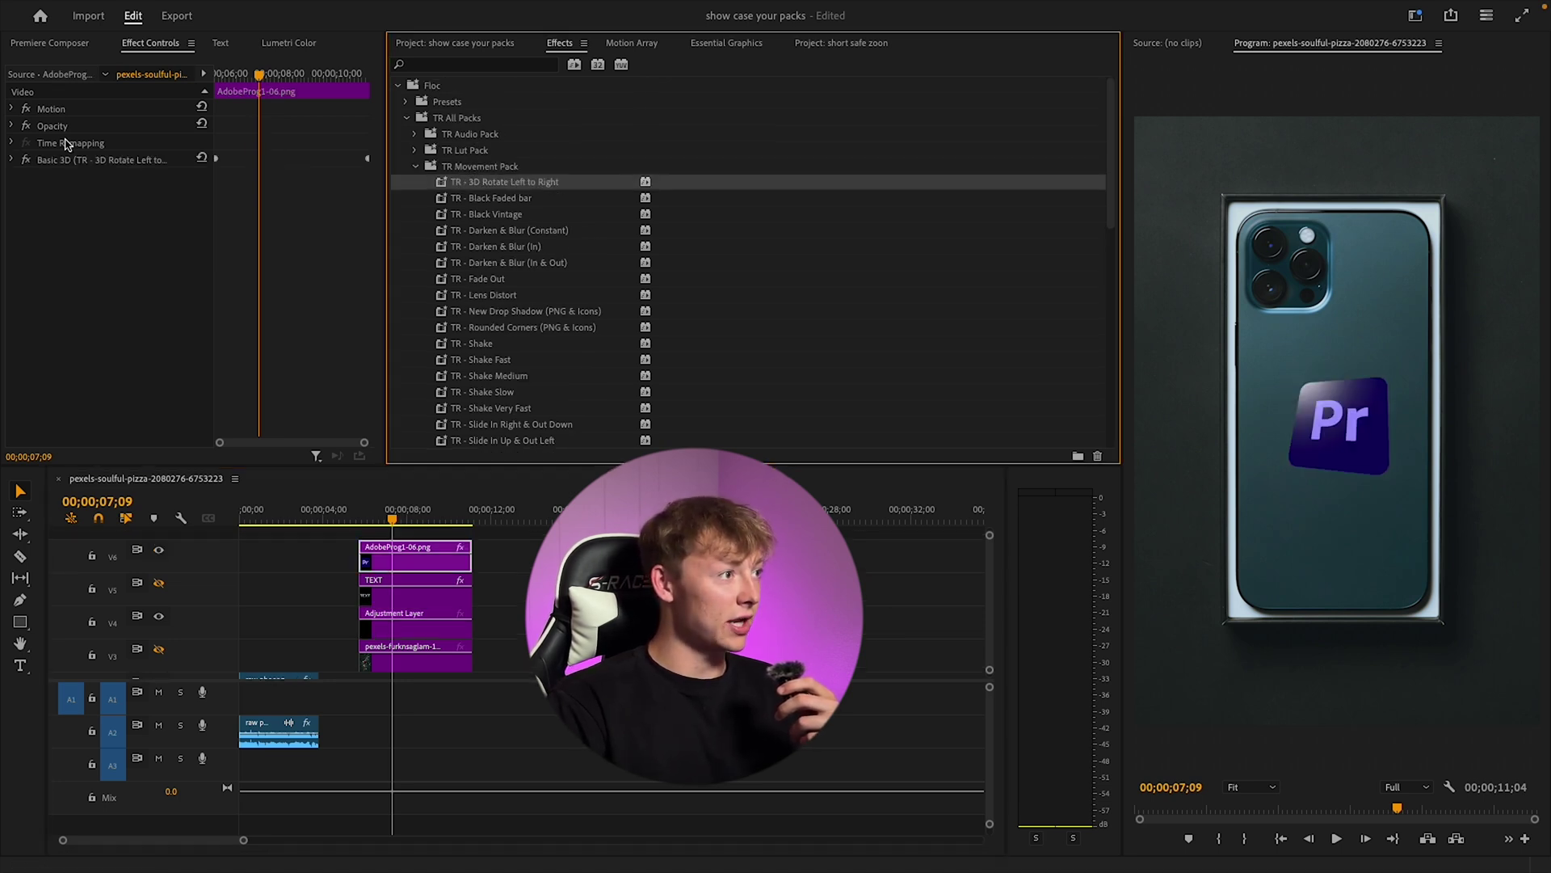
click(11, 160)
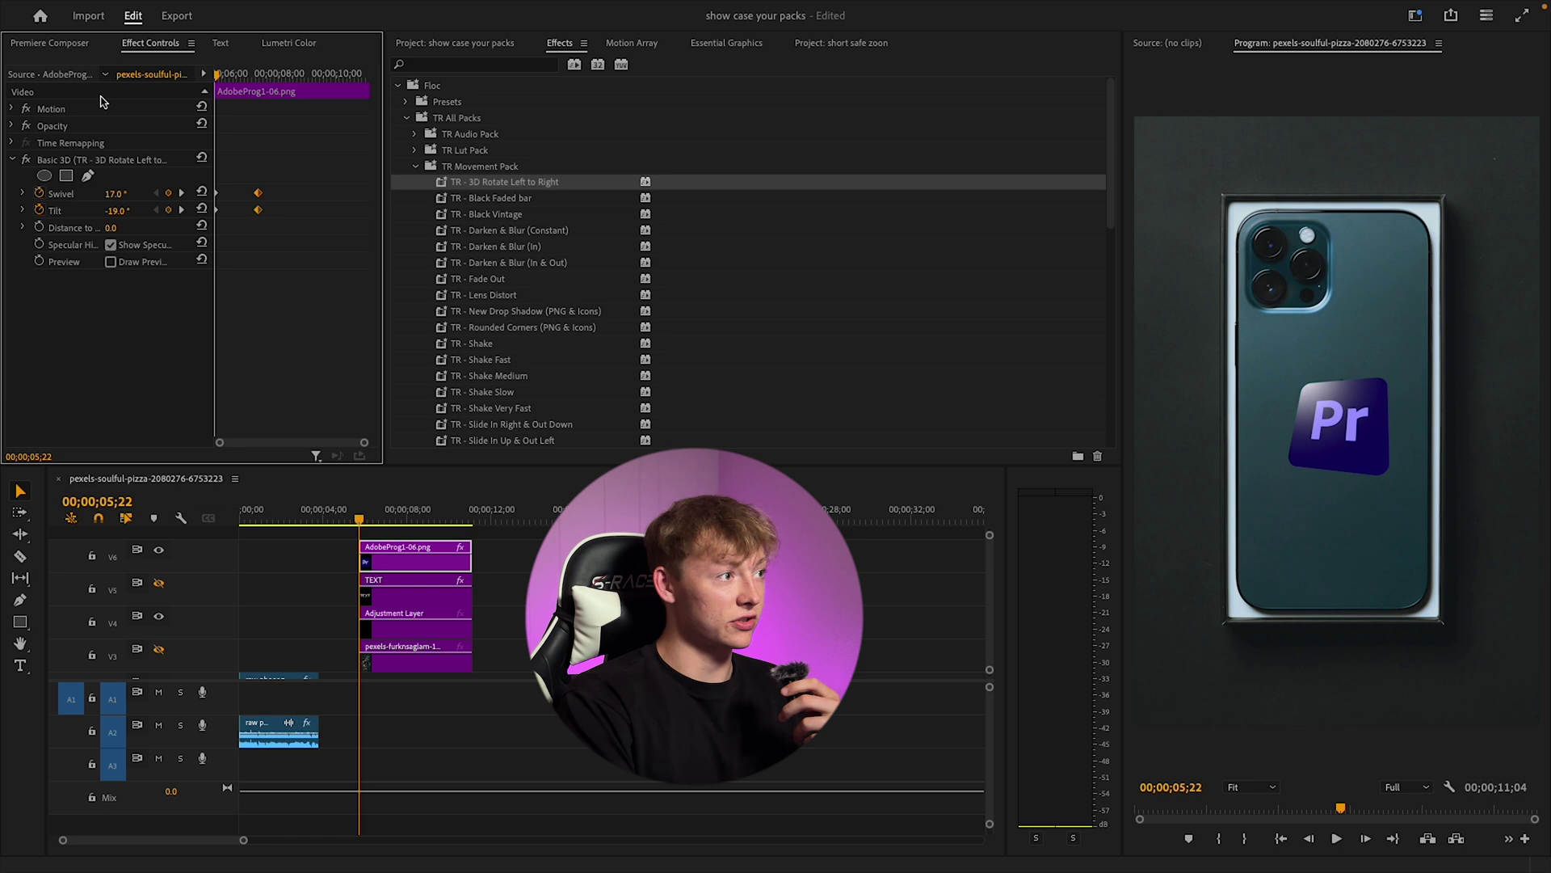
key(space)
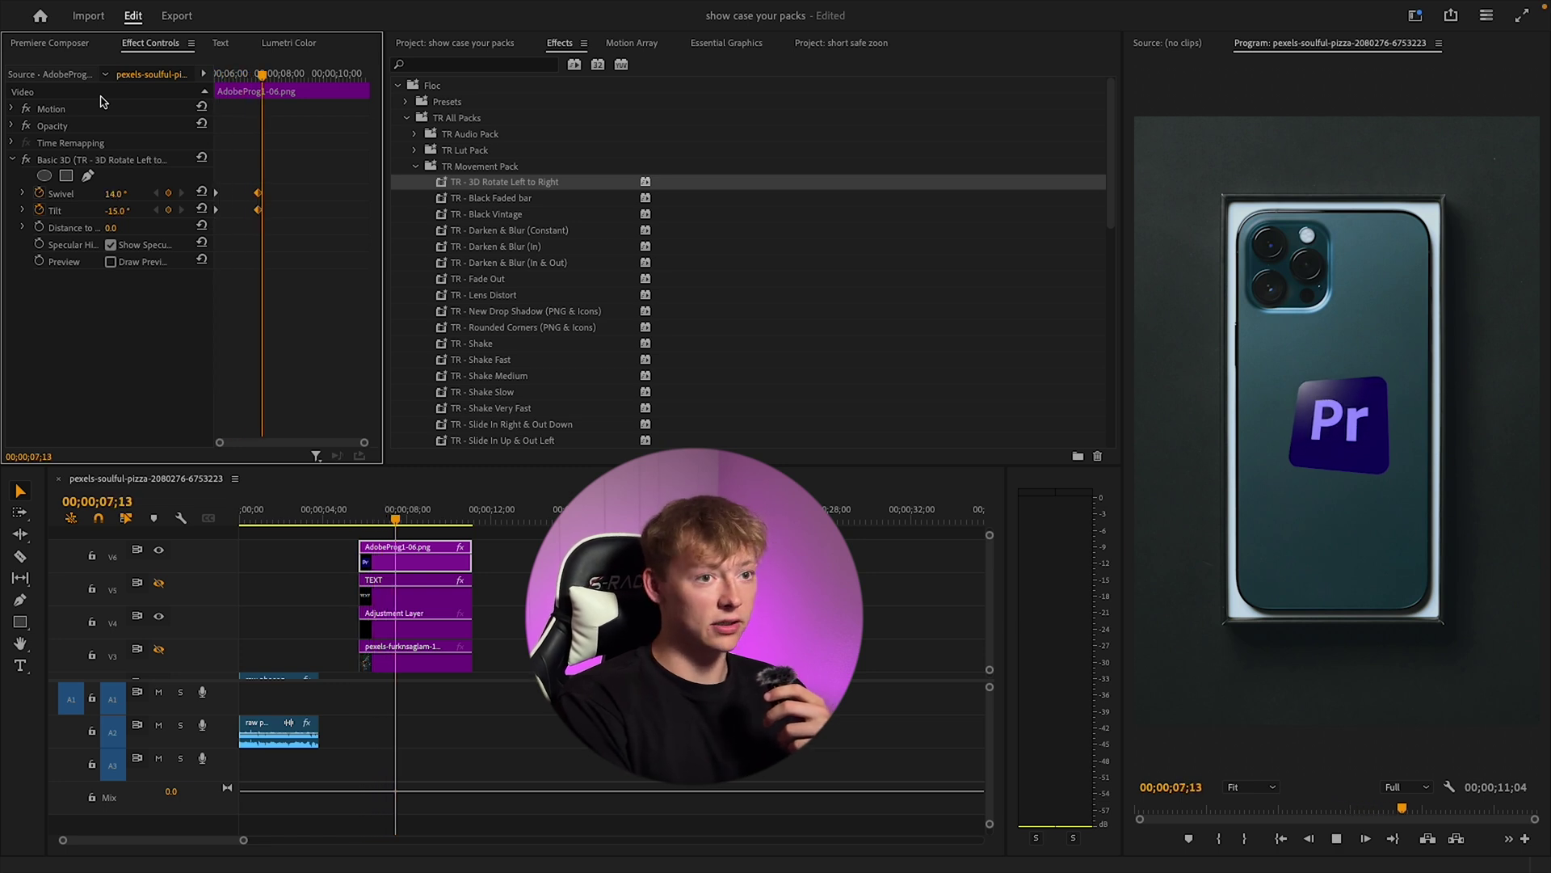
key(Delete)
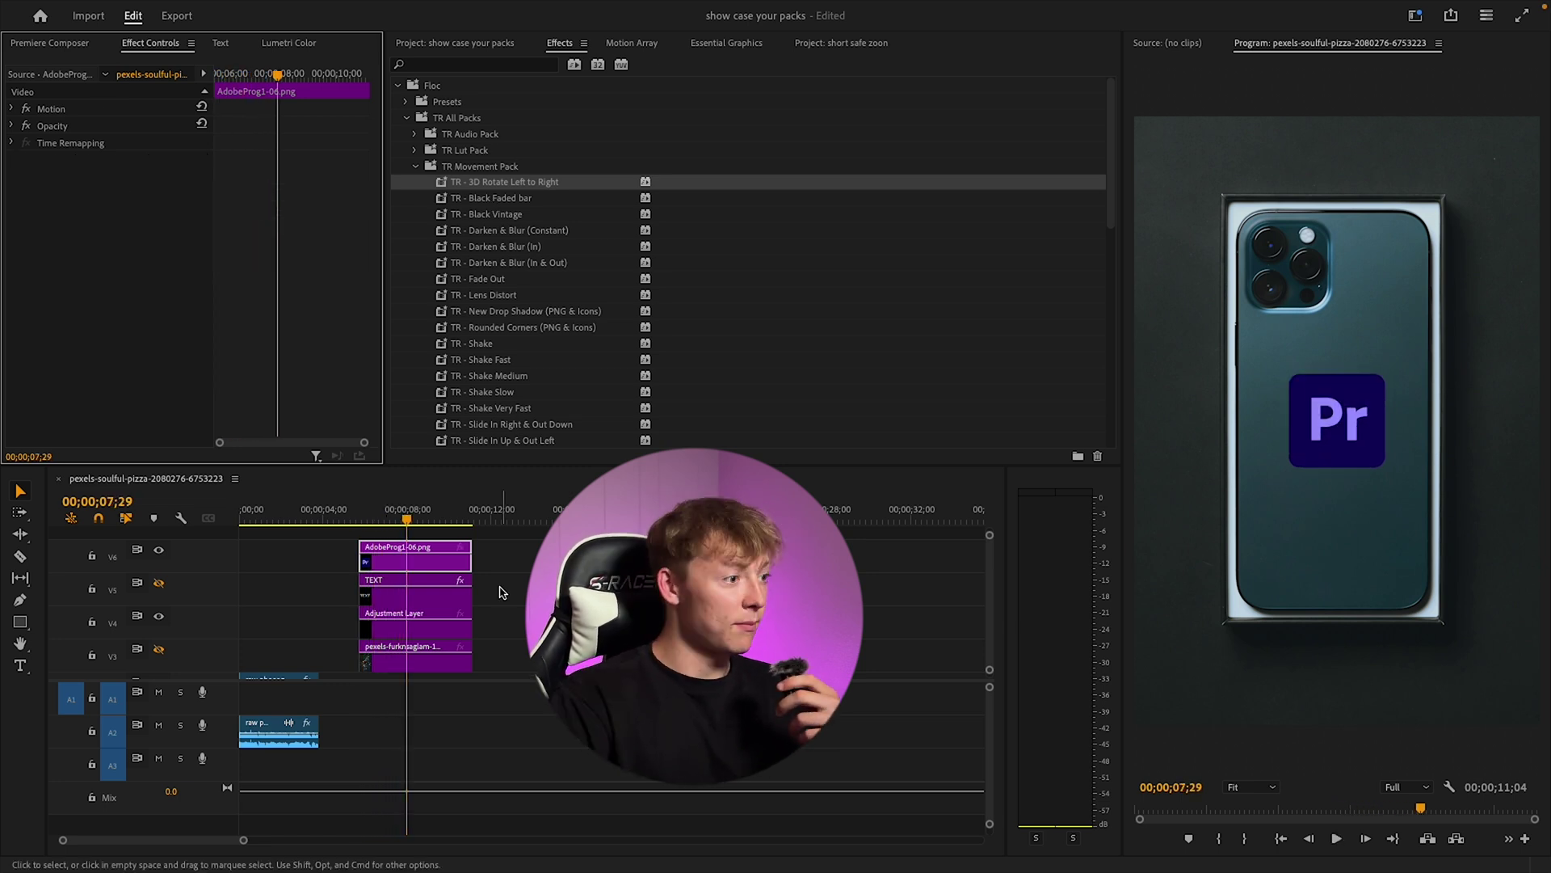
Step: Move the logo, TEXT and Adjustment Layer clips up one track and place a new black color matte on V4
drag(503, 628, 415, 555)
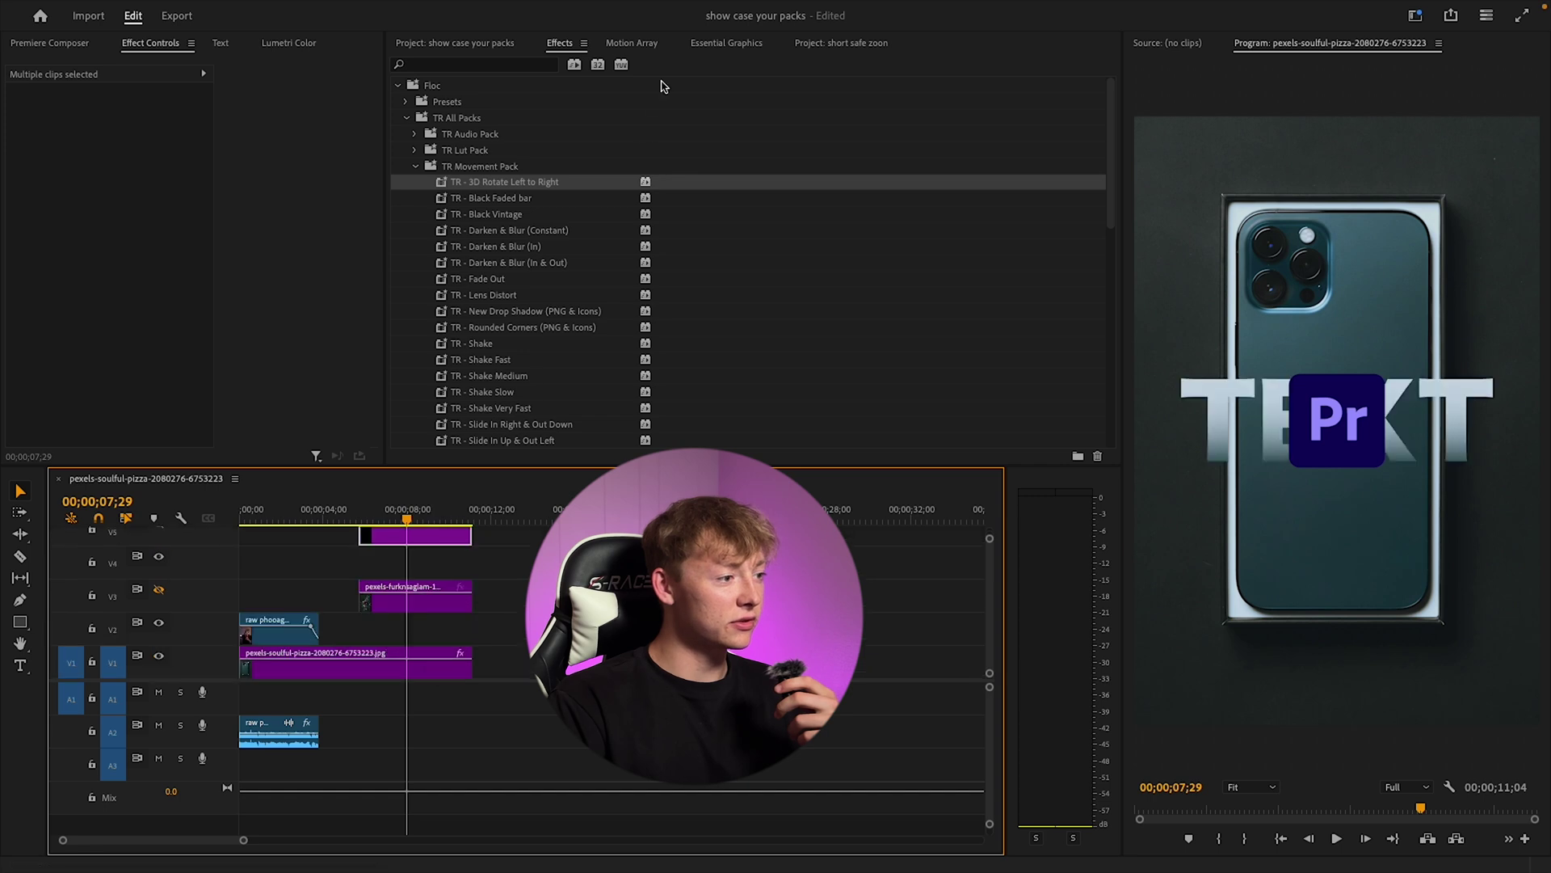
key(shift+1)
click(1072, 448)
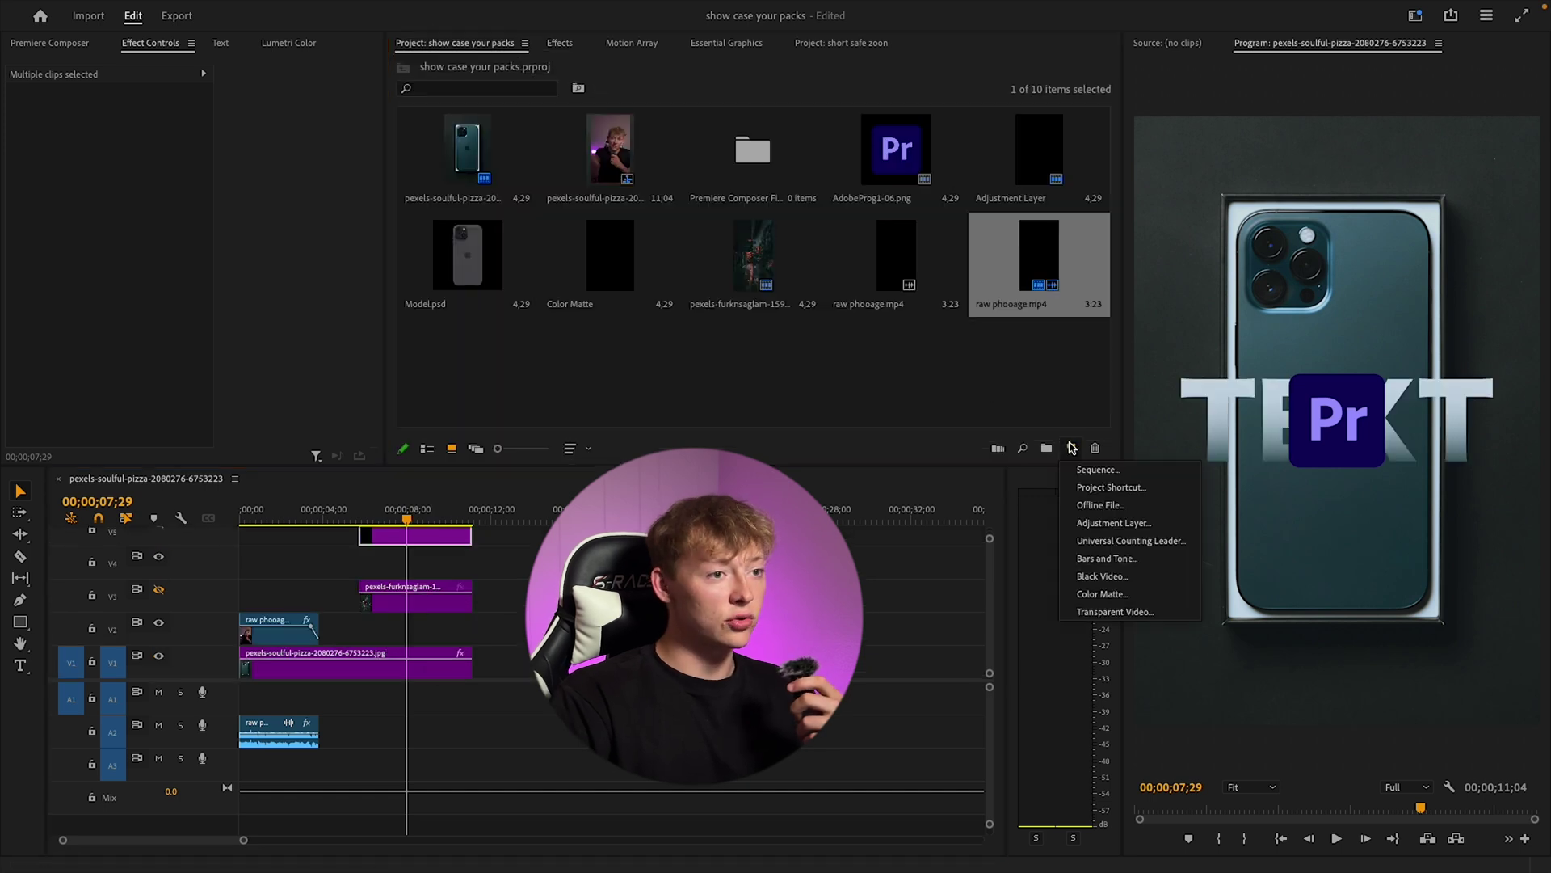
click(1103, 595)
click(874, 527)
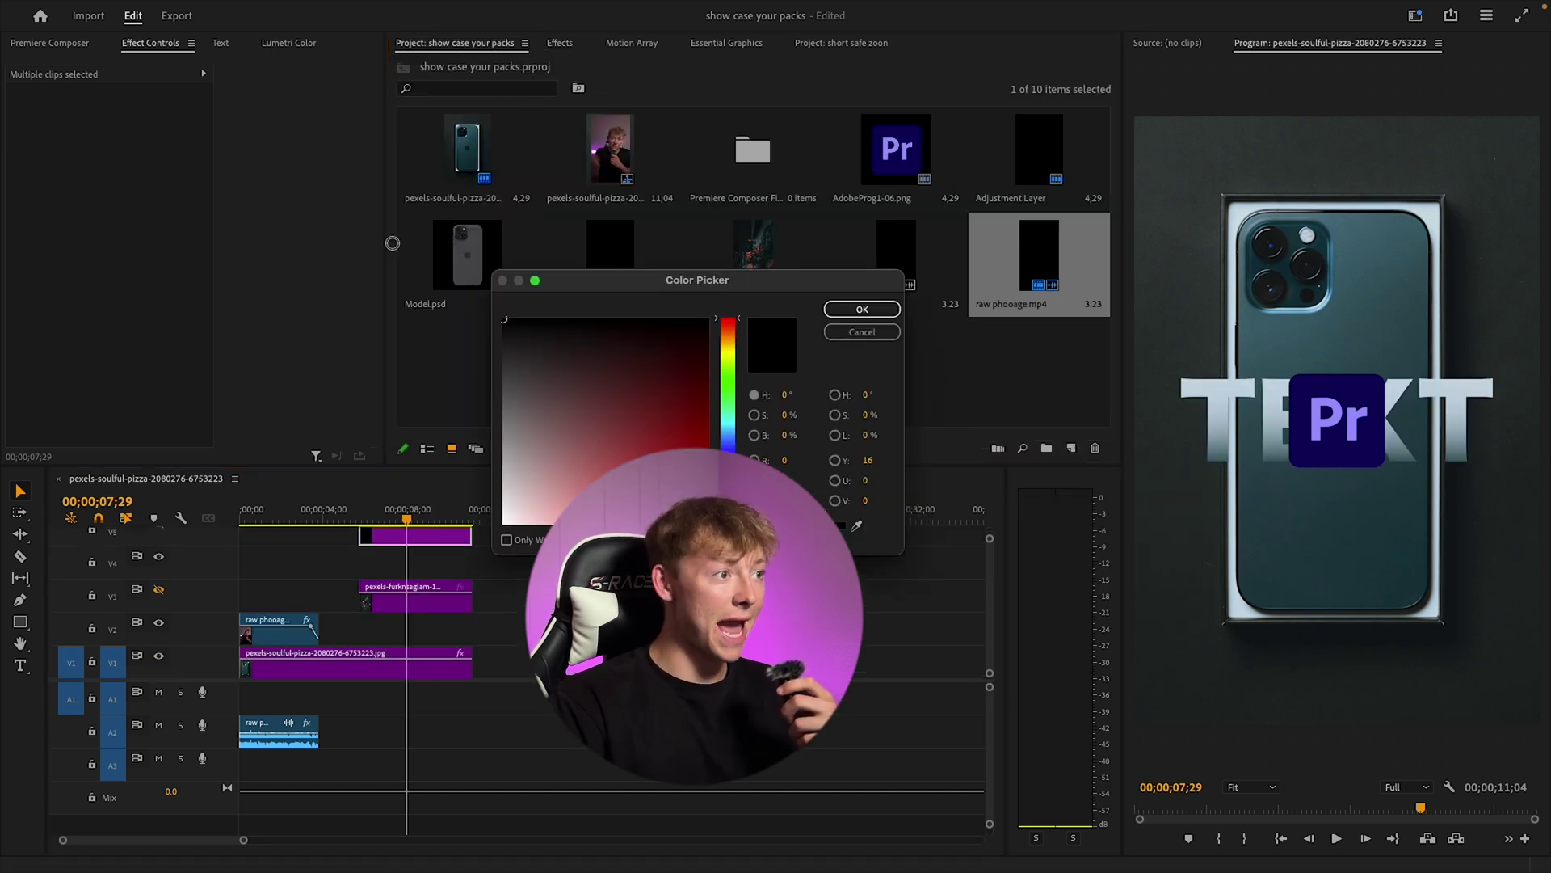
click(839, 309)
drag(467, 360, 399, 561)
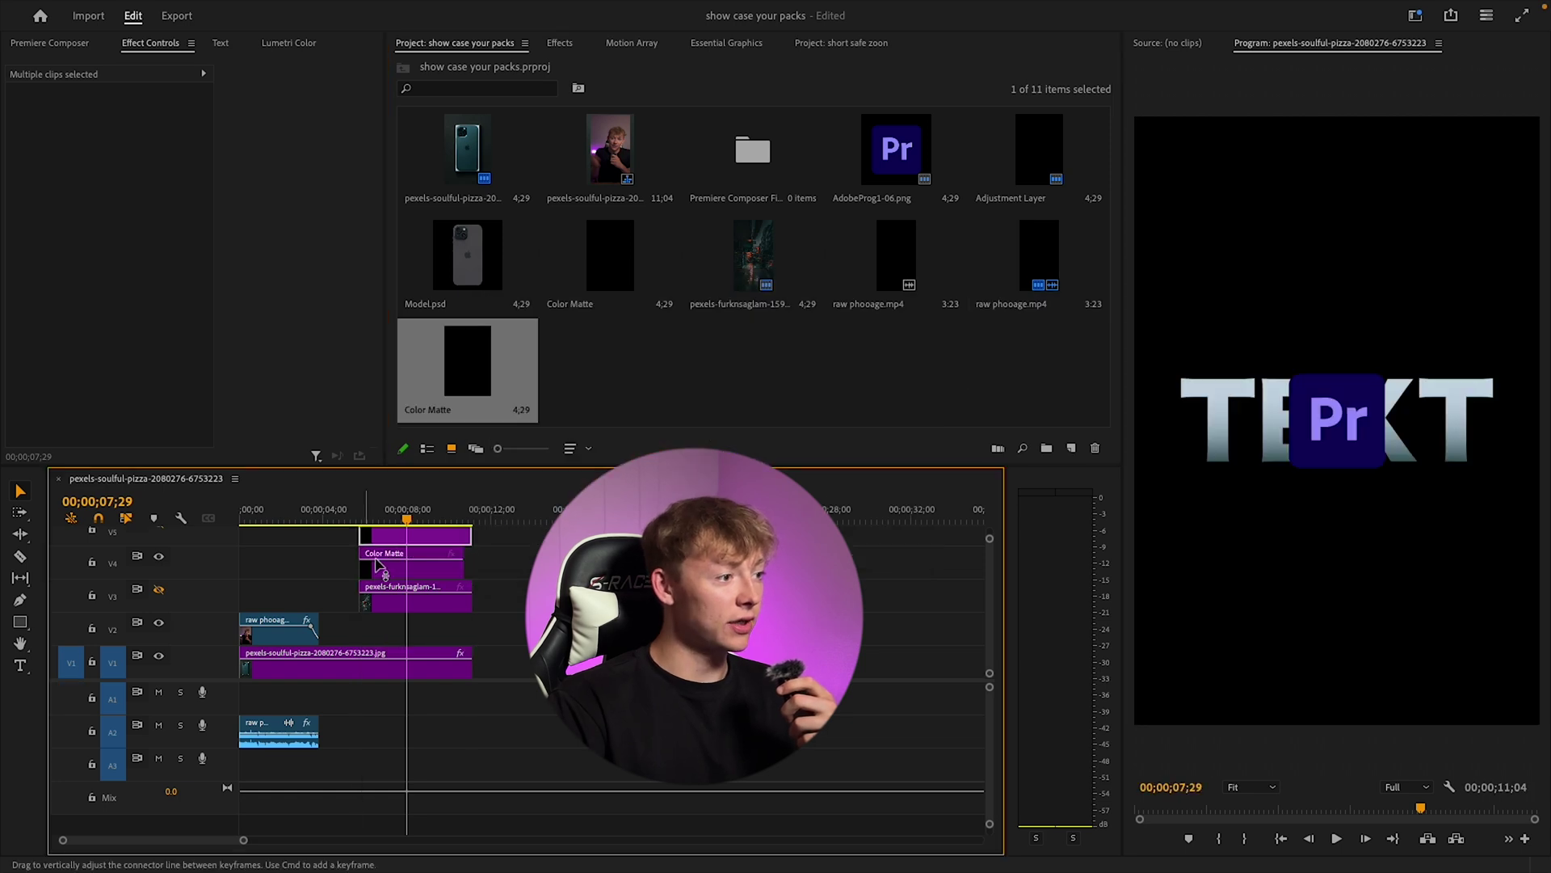
Step: Try the TR - Black Faded bar preset on the color matte, undo it, and delete the matte from the timeline
click(559, 43)
scroll(502, 163, down, 2)
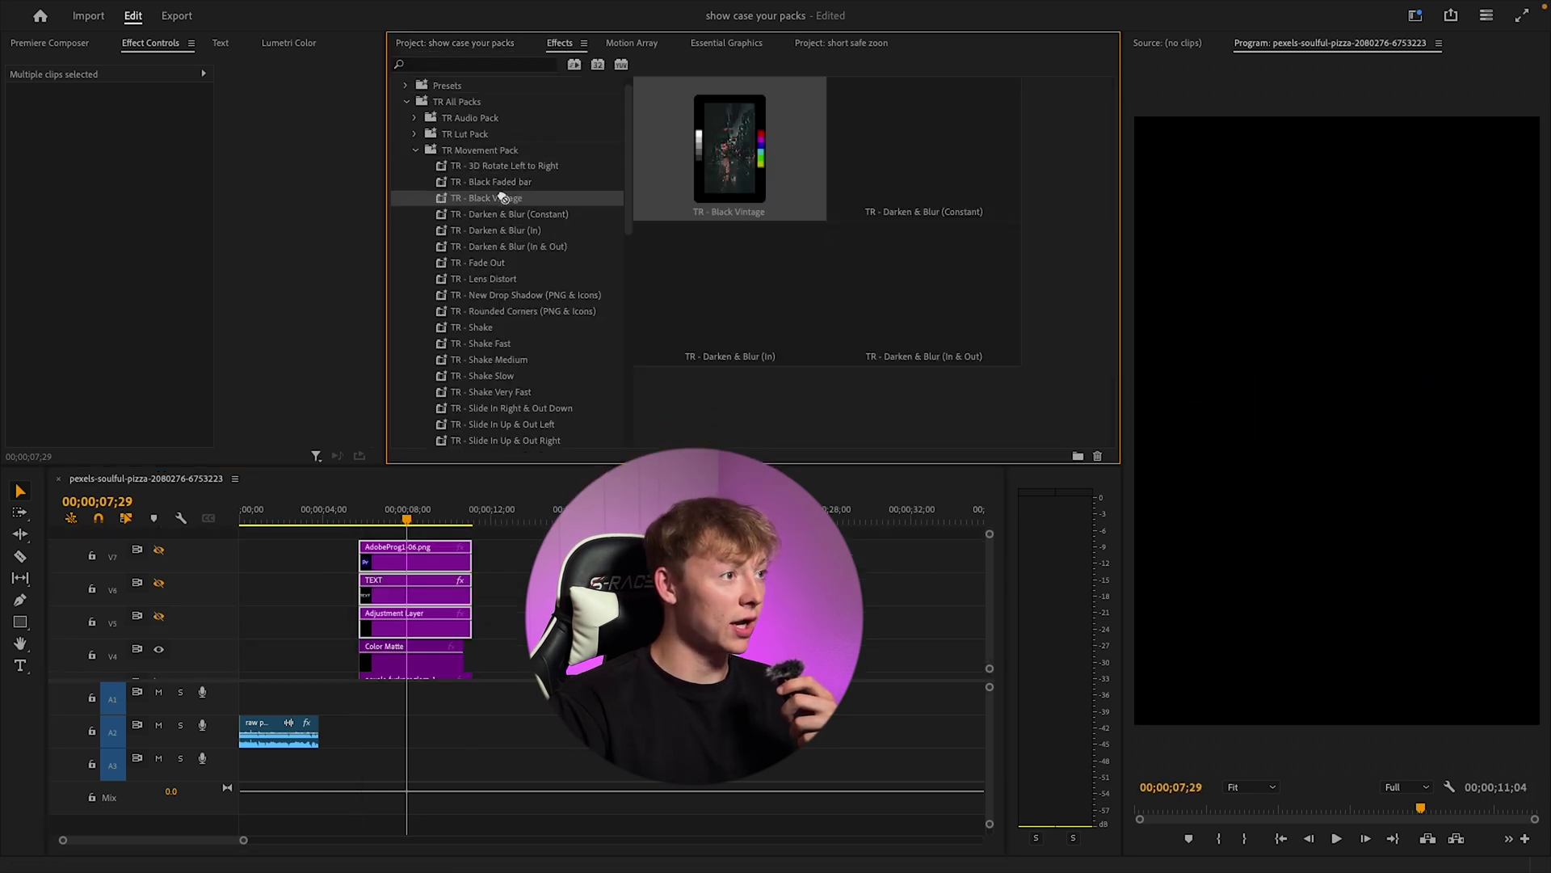
drag(502, 195, 496, 509)
click(496, 575)
drag(501, 183, 411, 661)
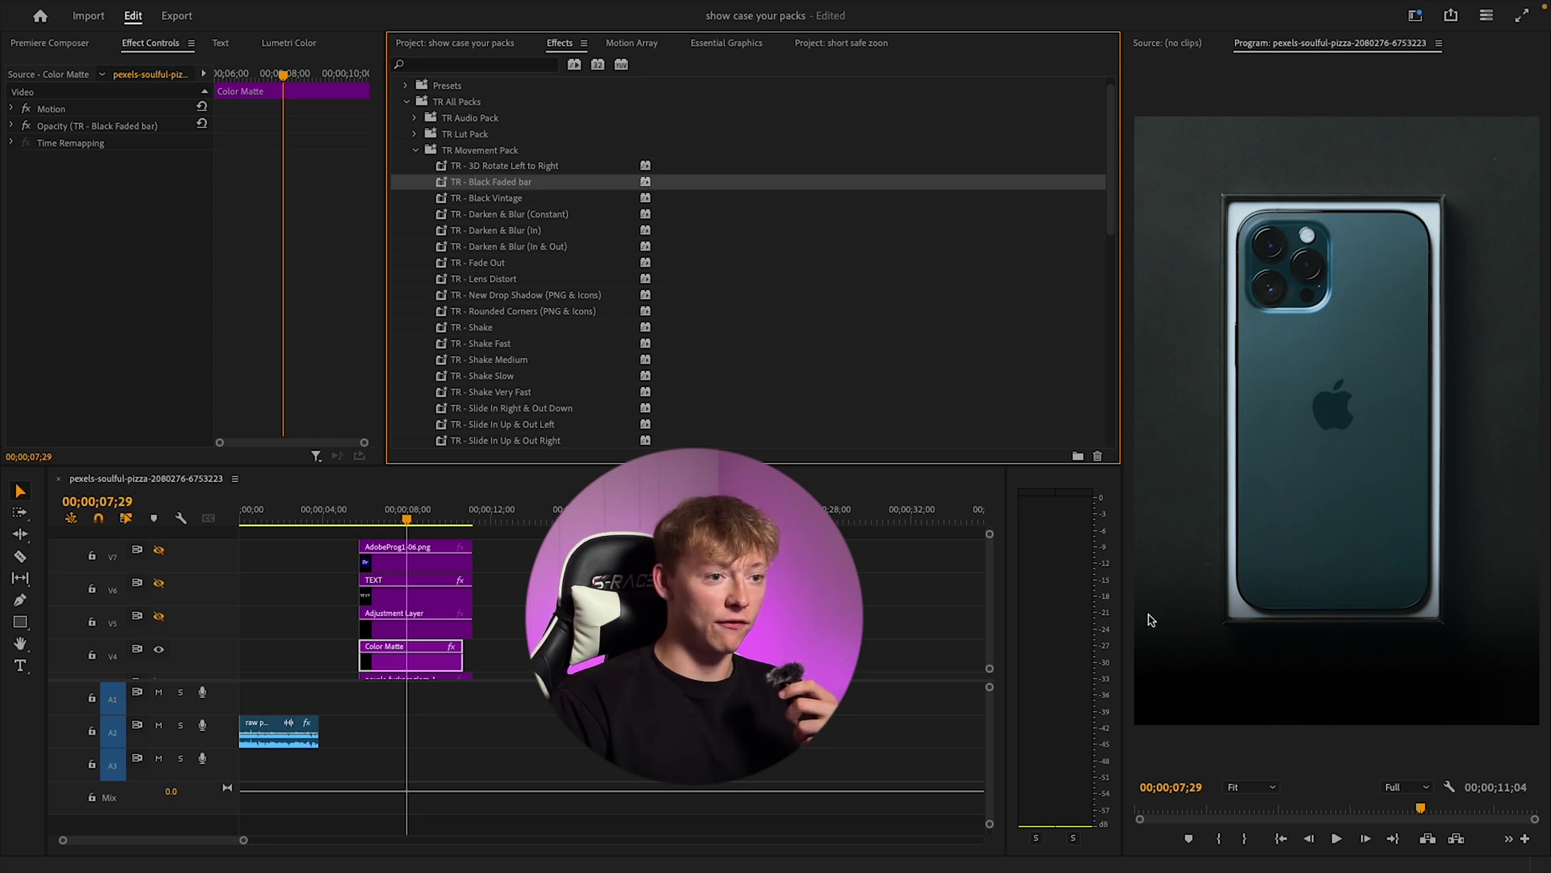
key(super+z)
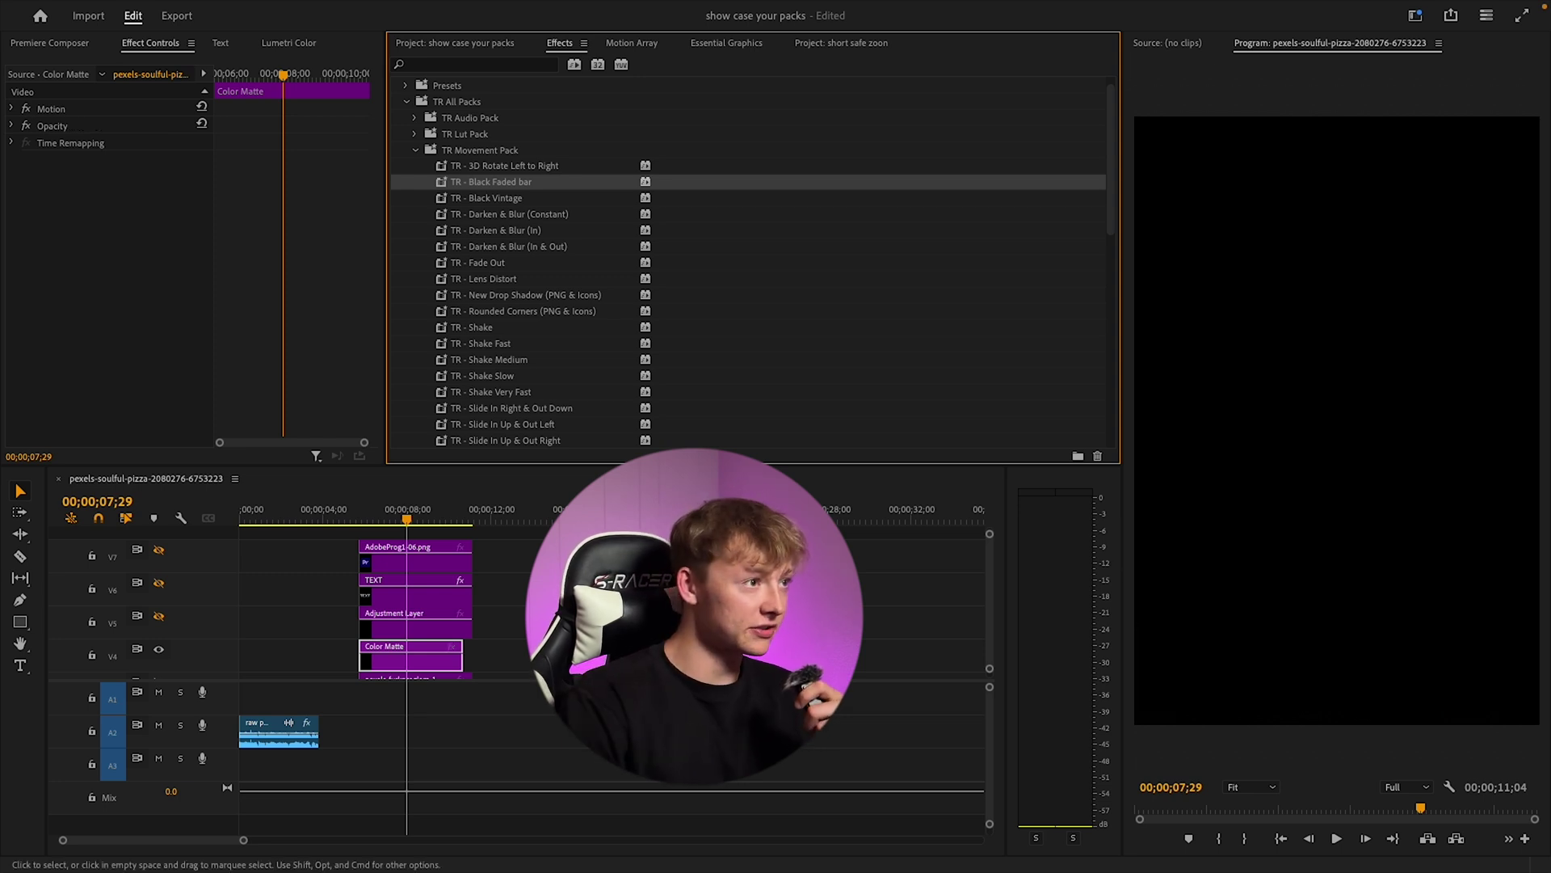
key(Delete)
Step: Try TR - Darken & Blur (Constant) on the adjustment layer and play it from the clip's start
click(512, 215)
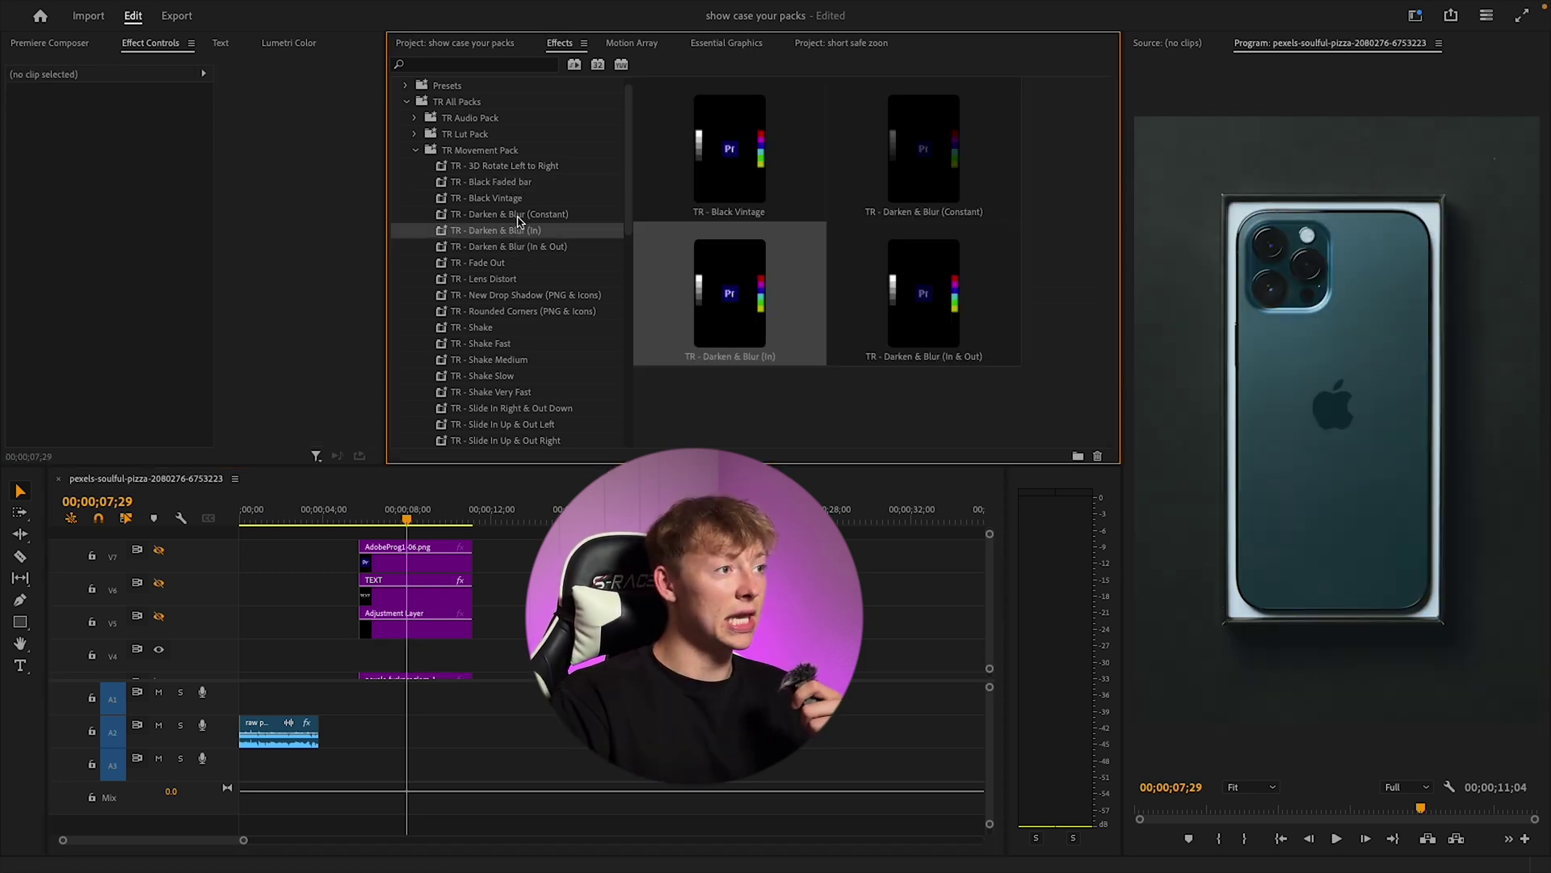
click(555, 231)
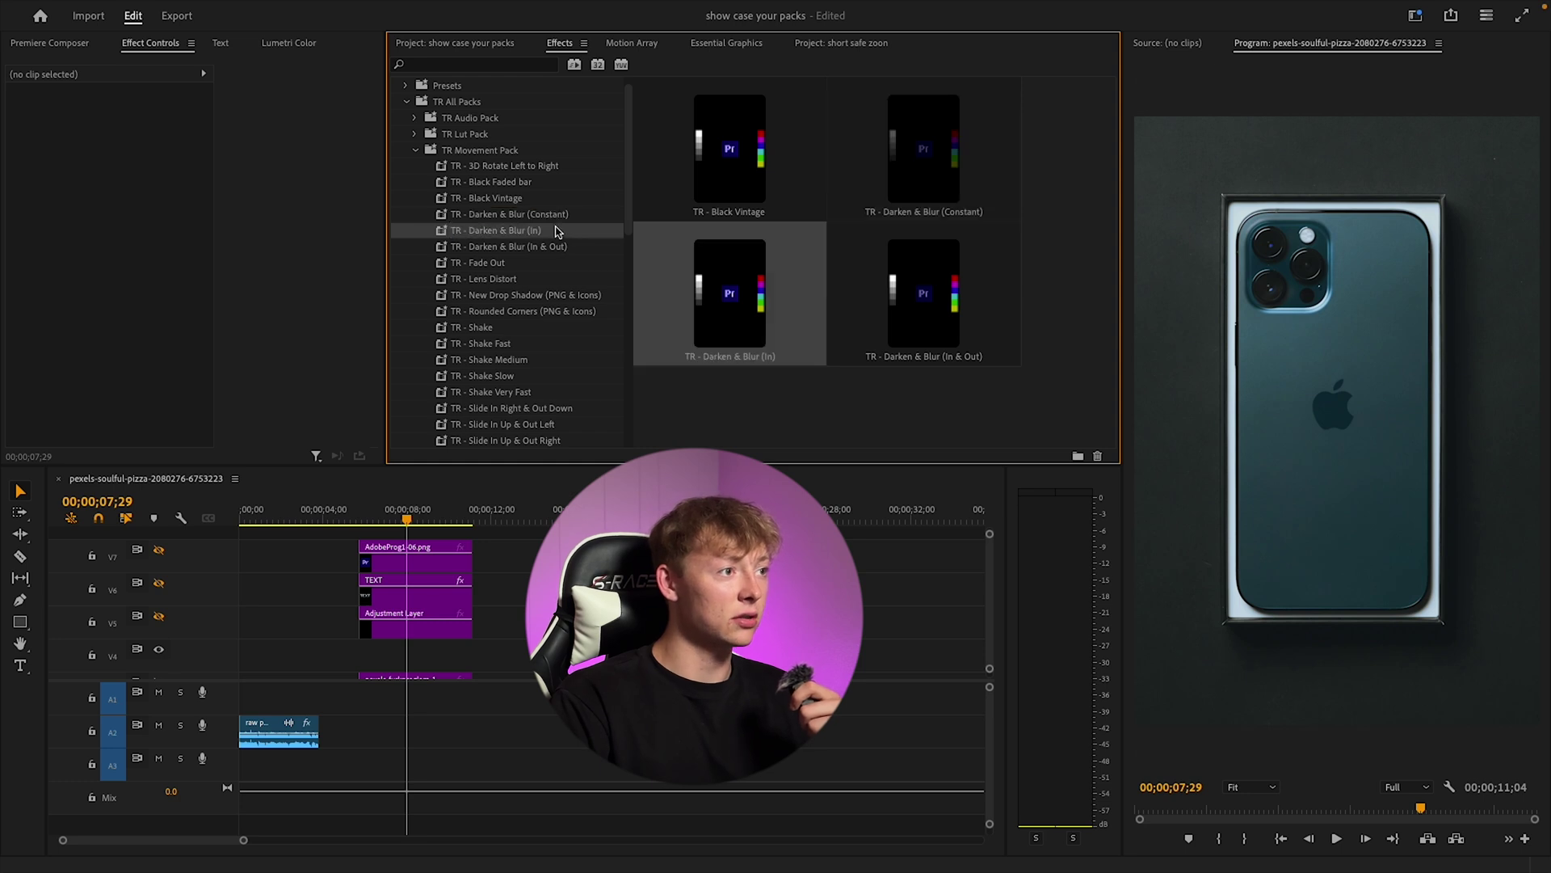
click(541, 249)
click(530, 230)
click(517, 214)
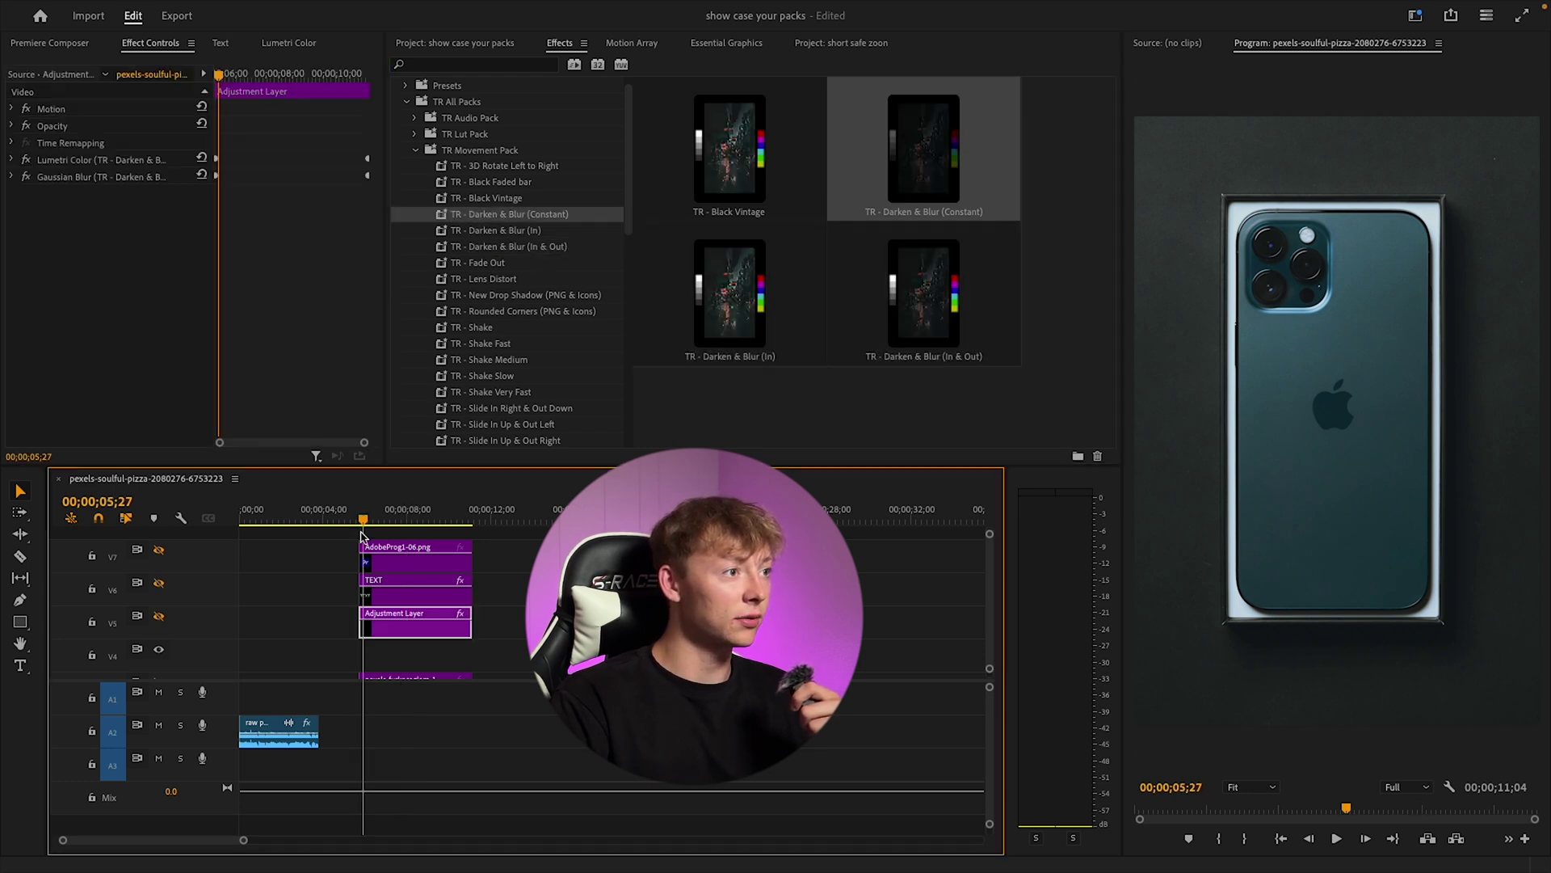
drag(364, 526, 358, 537)
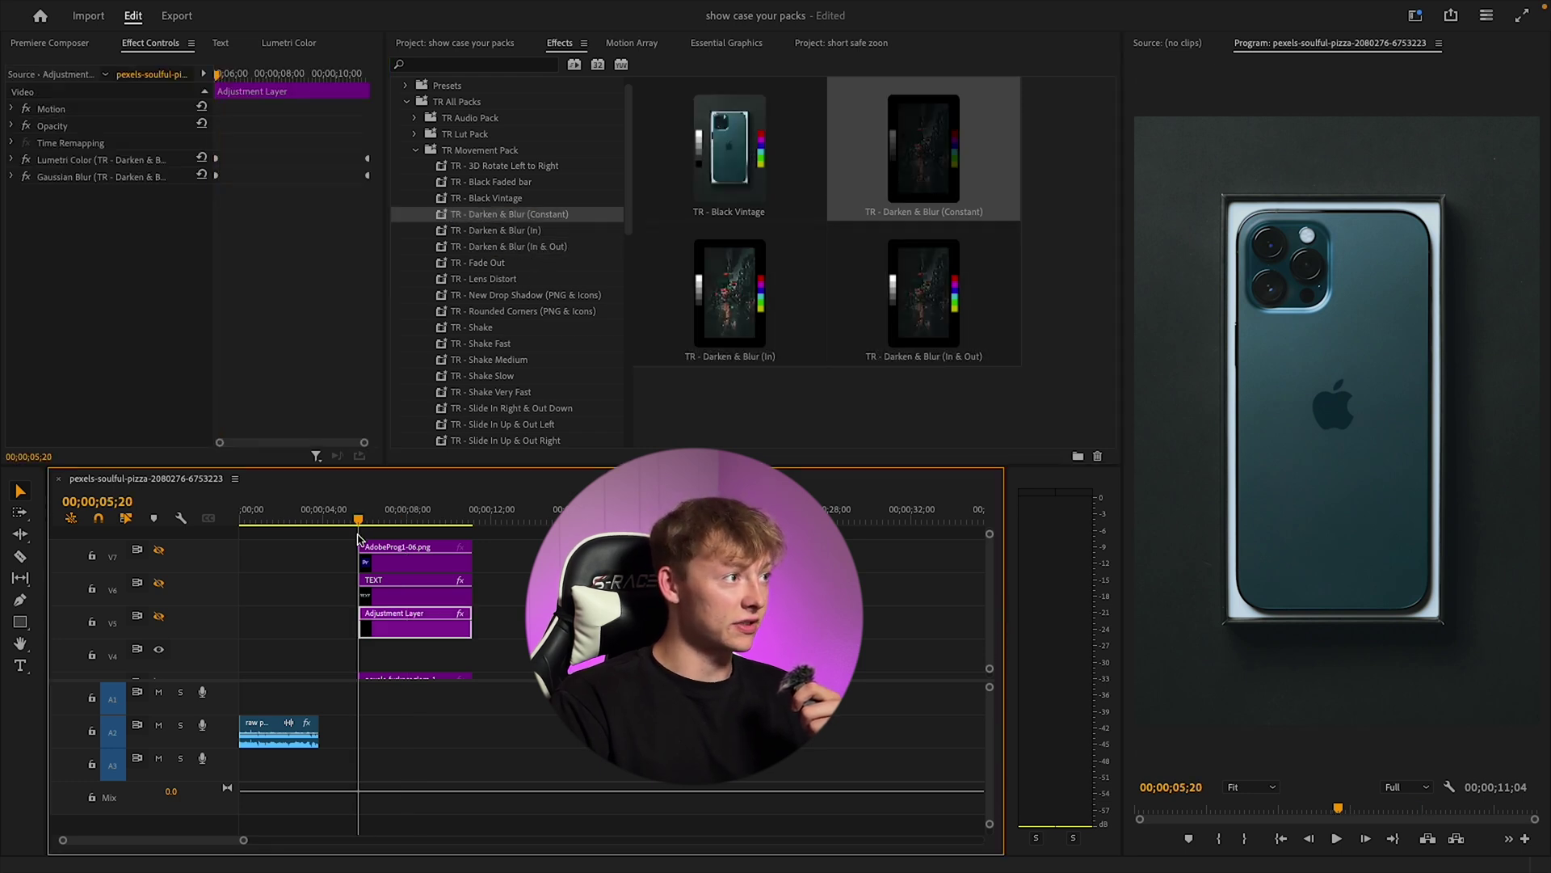
key(space)
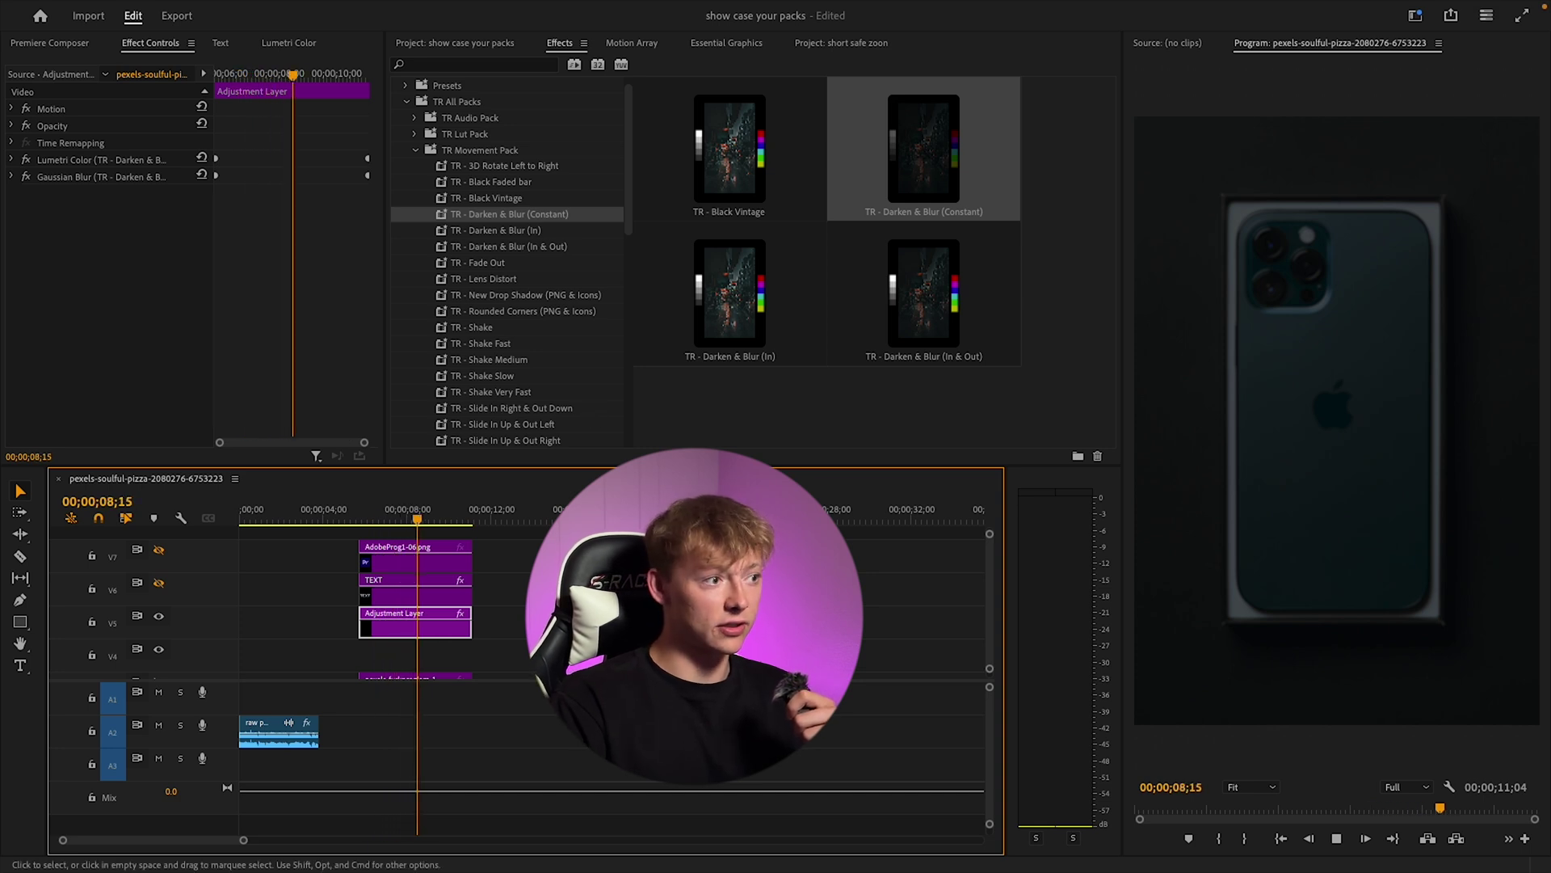
key(space)
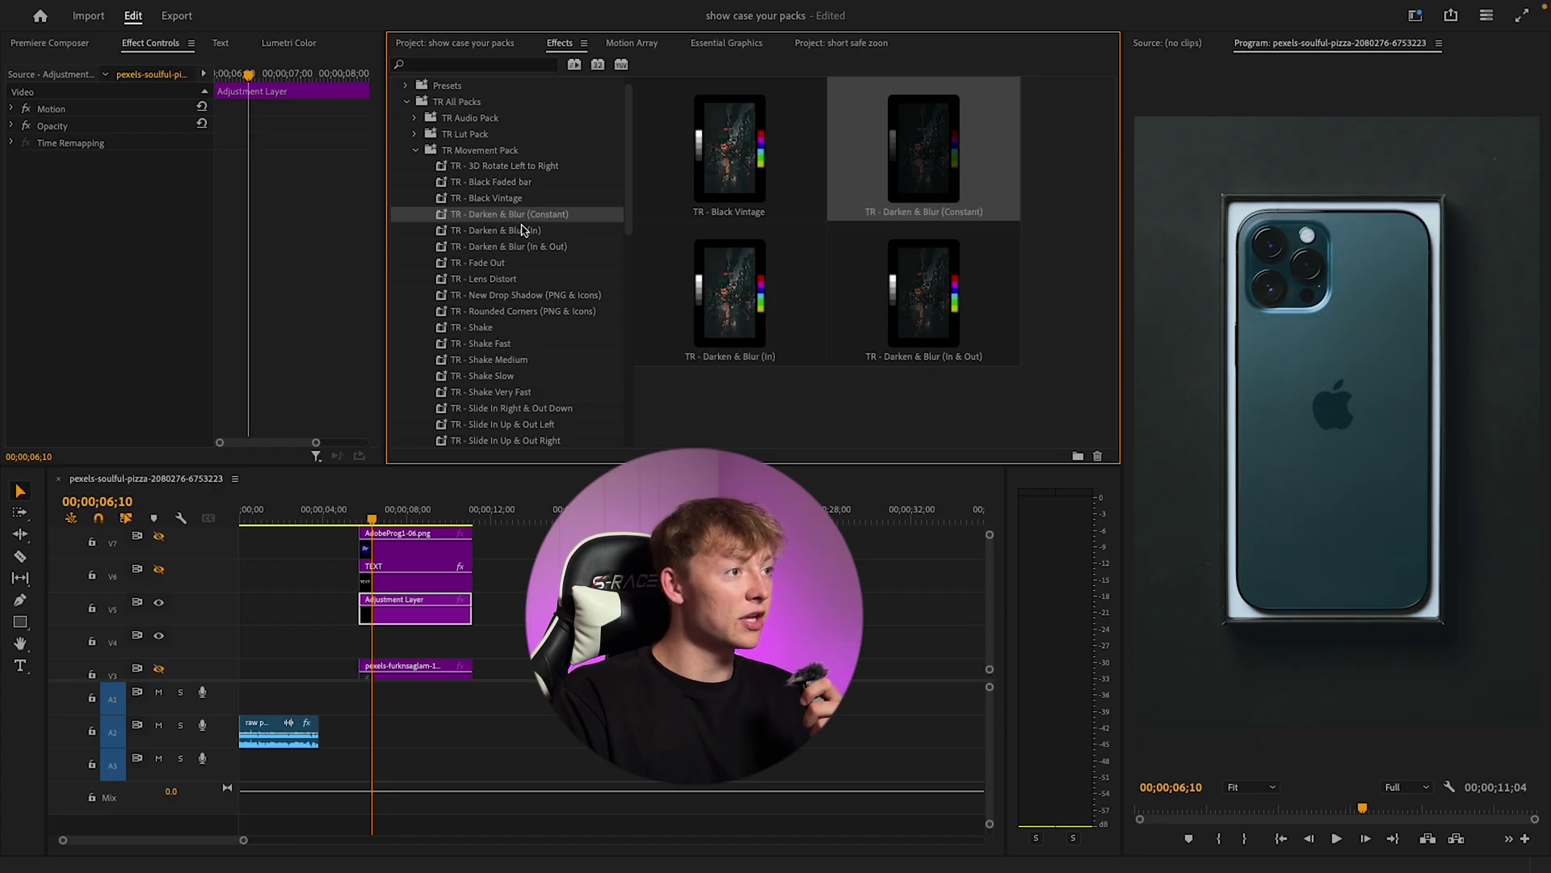
Step: Reapply TR - Darken & Blur (Constant) to the adjustment layer, preview it with the TEXT track shown, and undo both changes
drag(522, 231, 400, 608)
click(261, 53)
key(space)
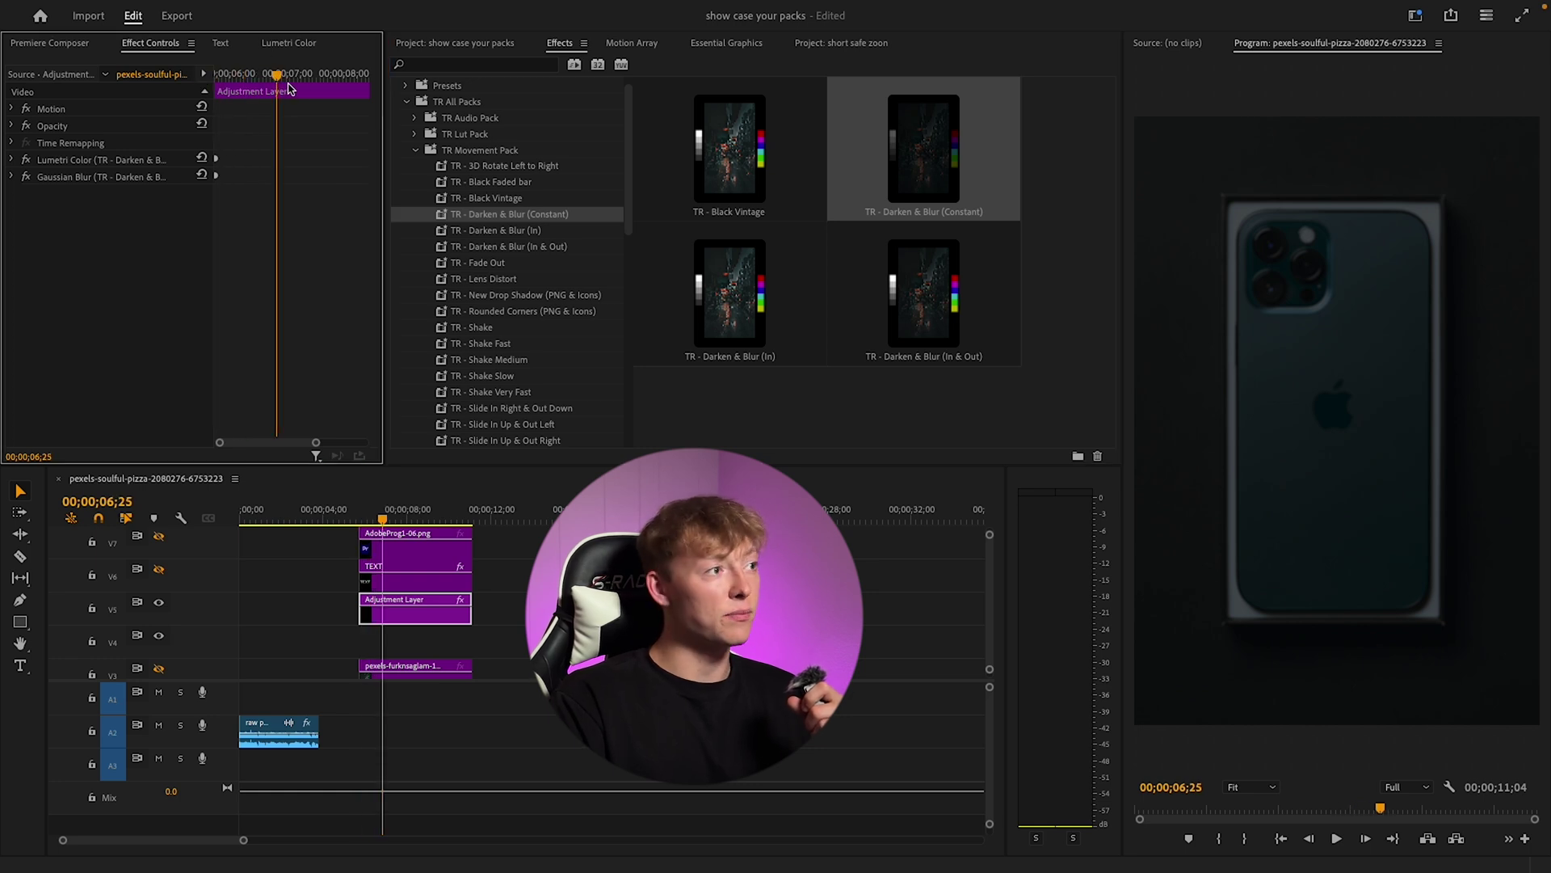
drag(364, 91, 270, 91)
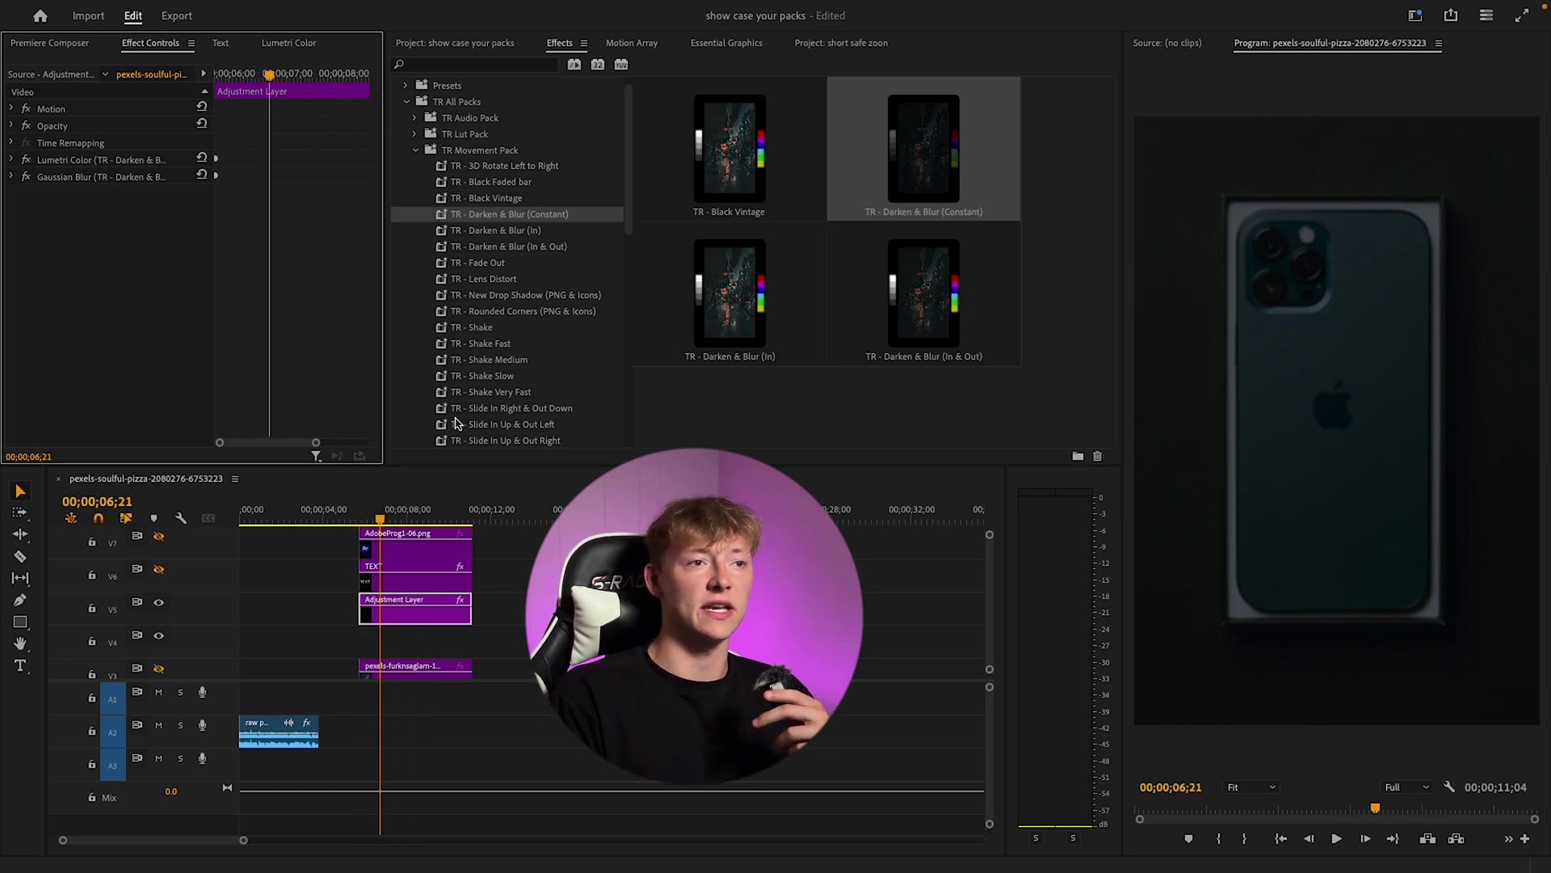
click(158, 569)
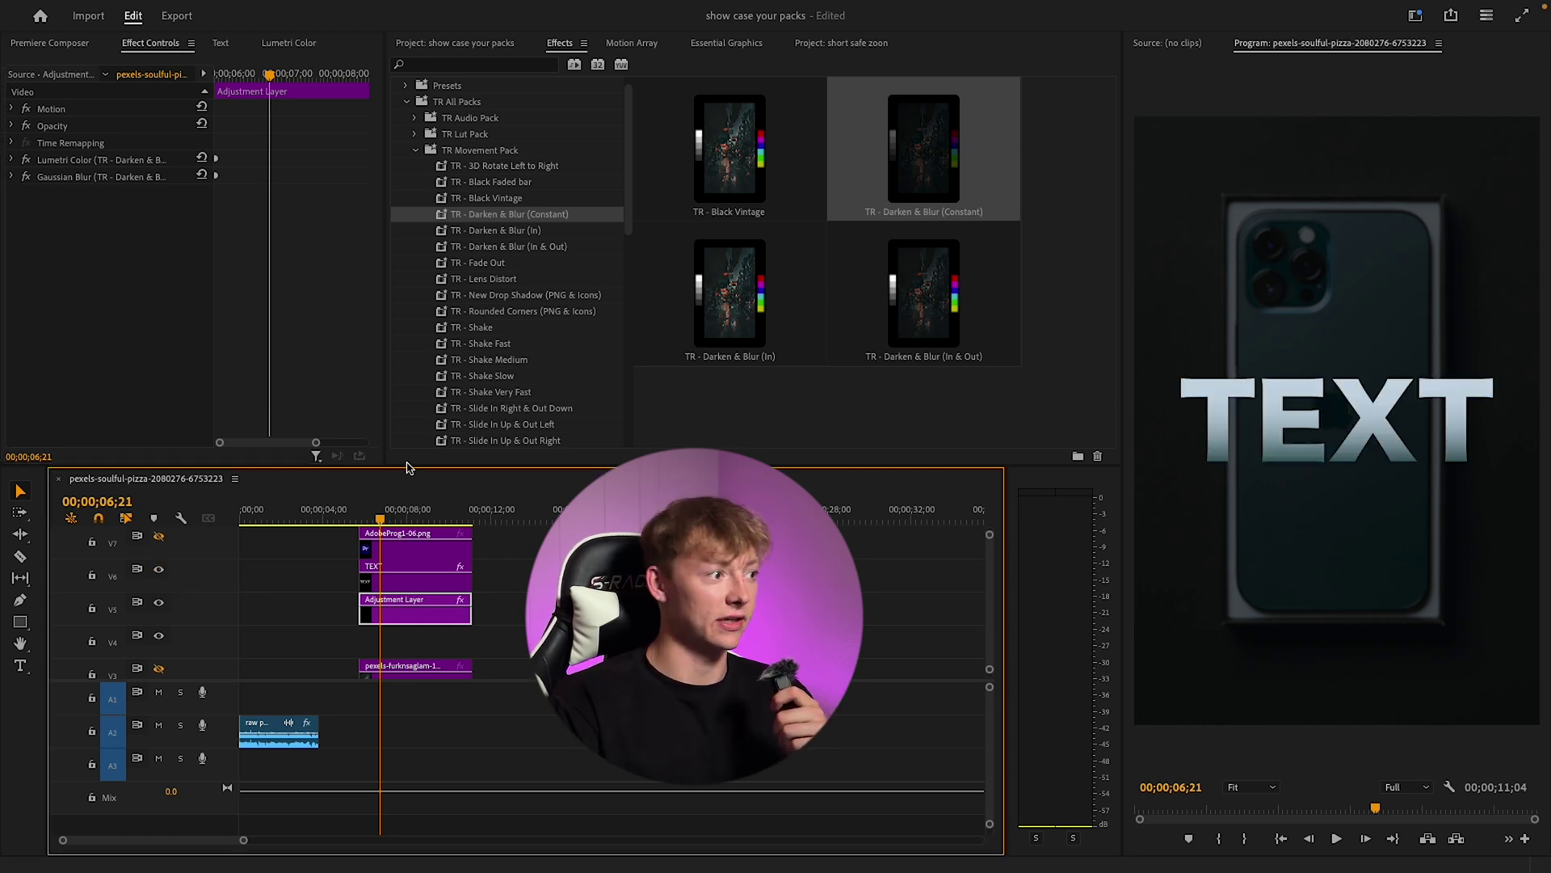
key(super+z)
key(super+z)
Step: Try TR - Darken & Blur (In) on the adjustment layer and play it from the clip's start
drag(495, 230, 404, 607)
drag(270, 75, 85, 98)
key(space)
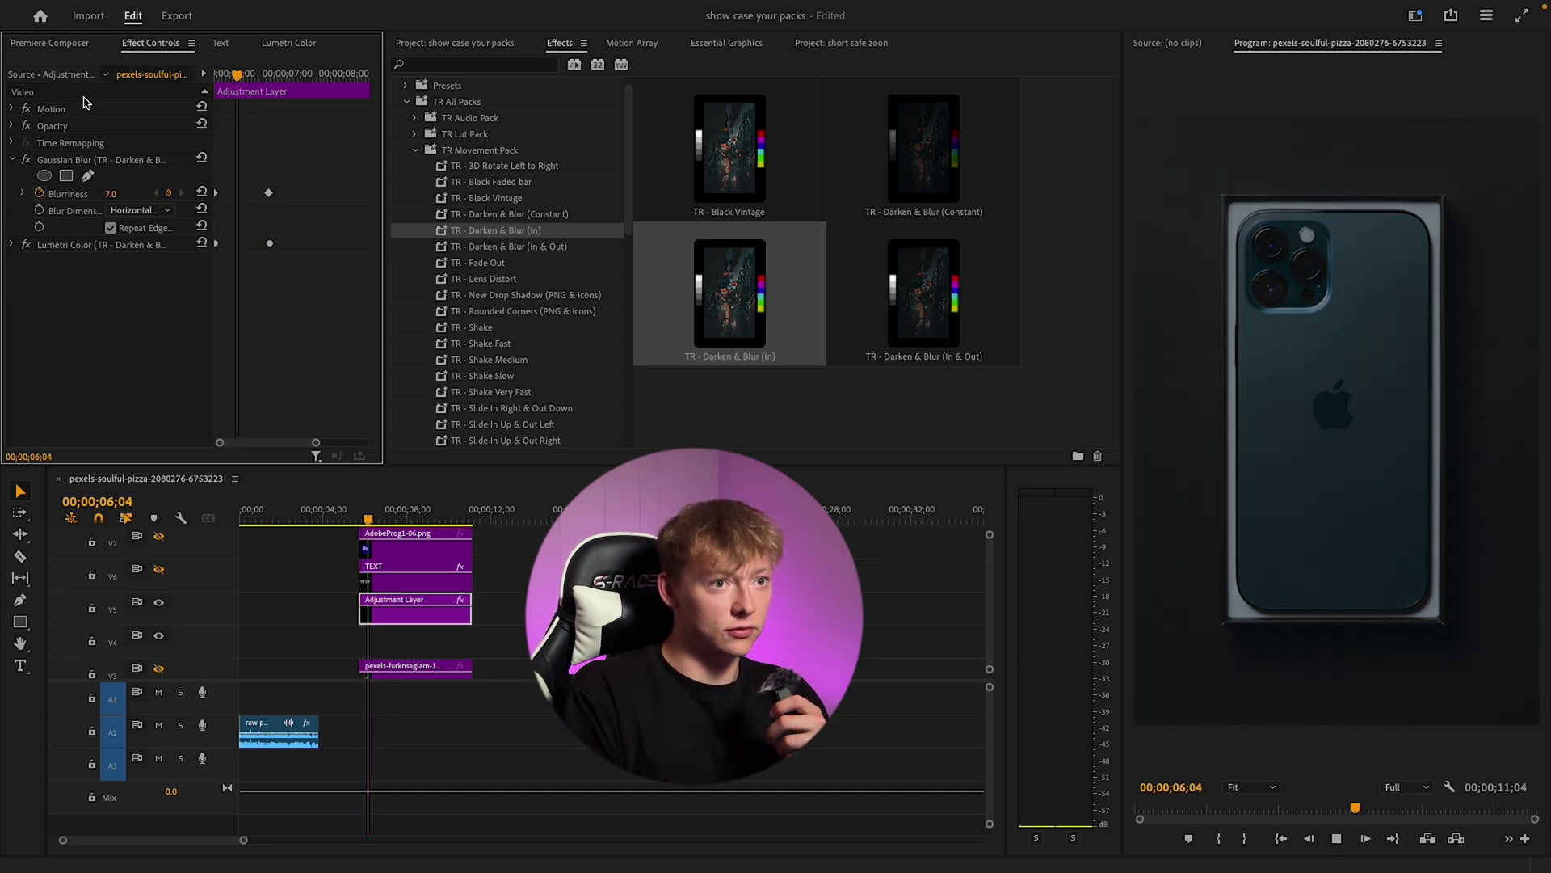
Step: Try TR - Darken & Blur (In & Out) on the adjustment layer, preview it from the clip's start, and undo it
drag(509, 246, 395, 615)
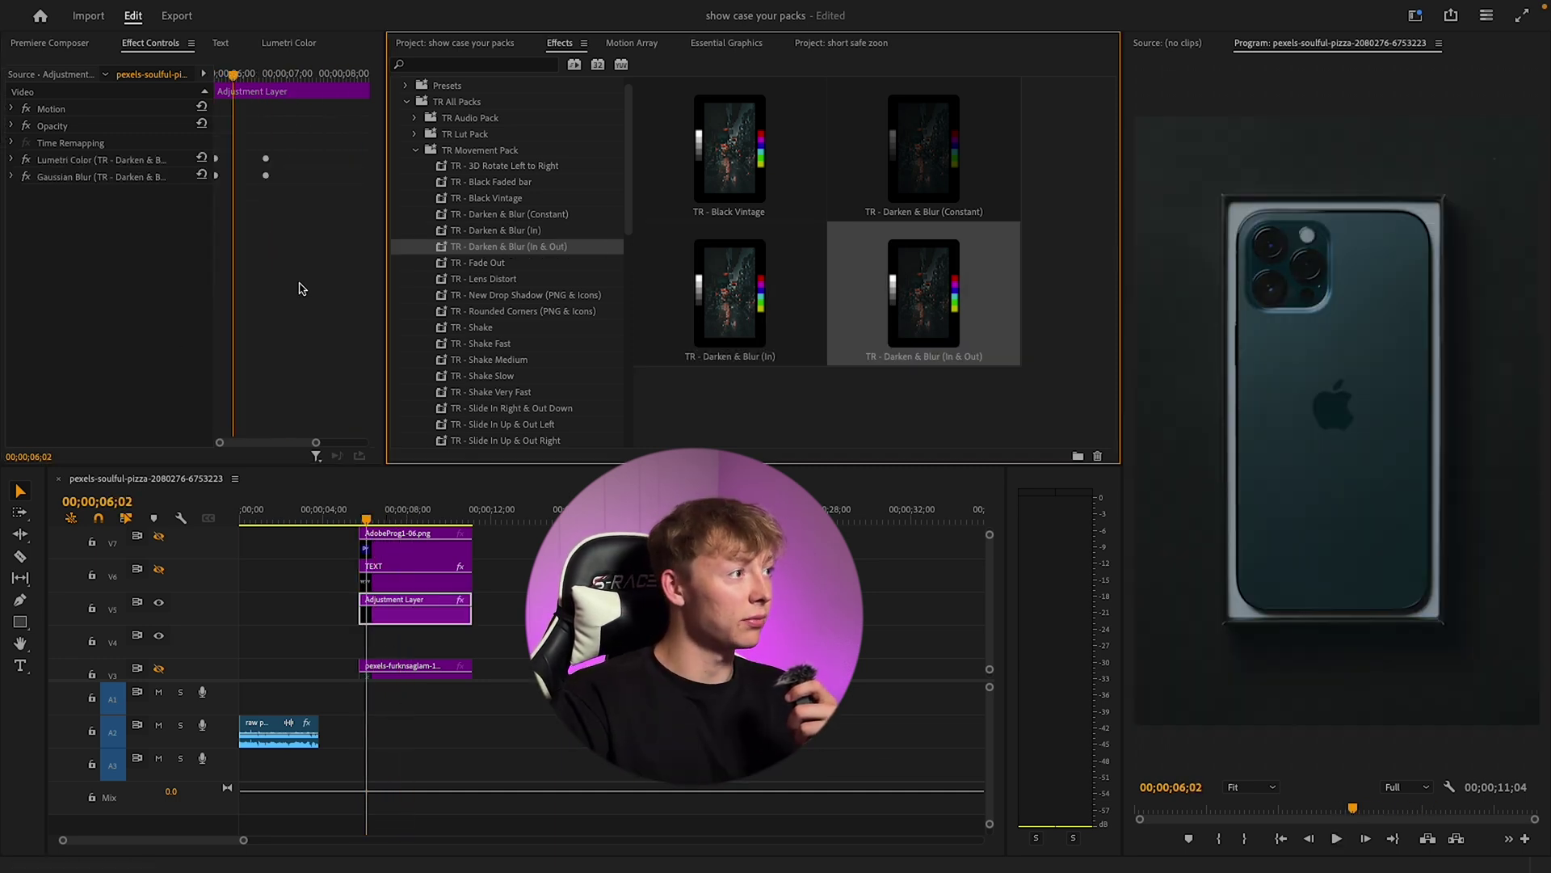
click(238, 79)
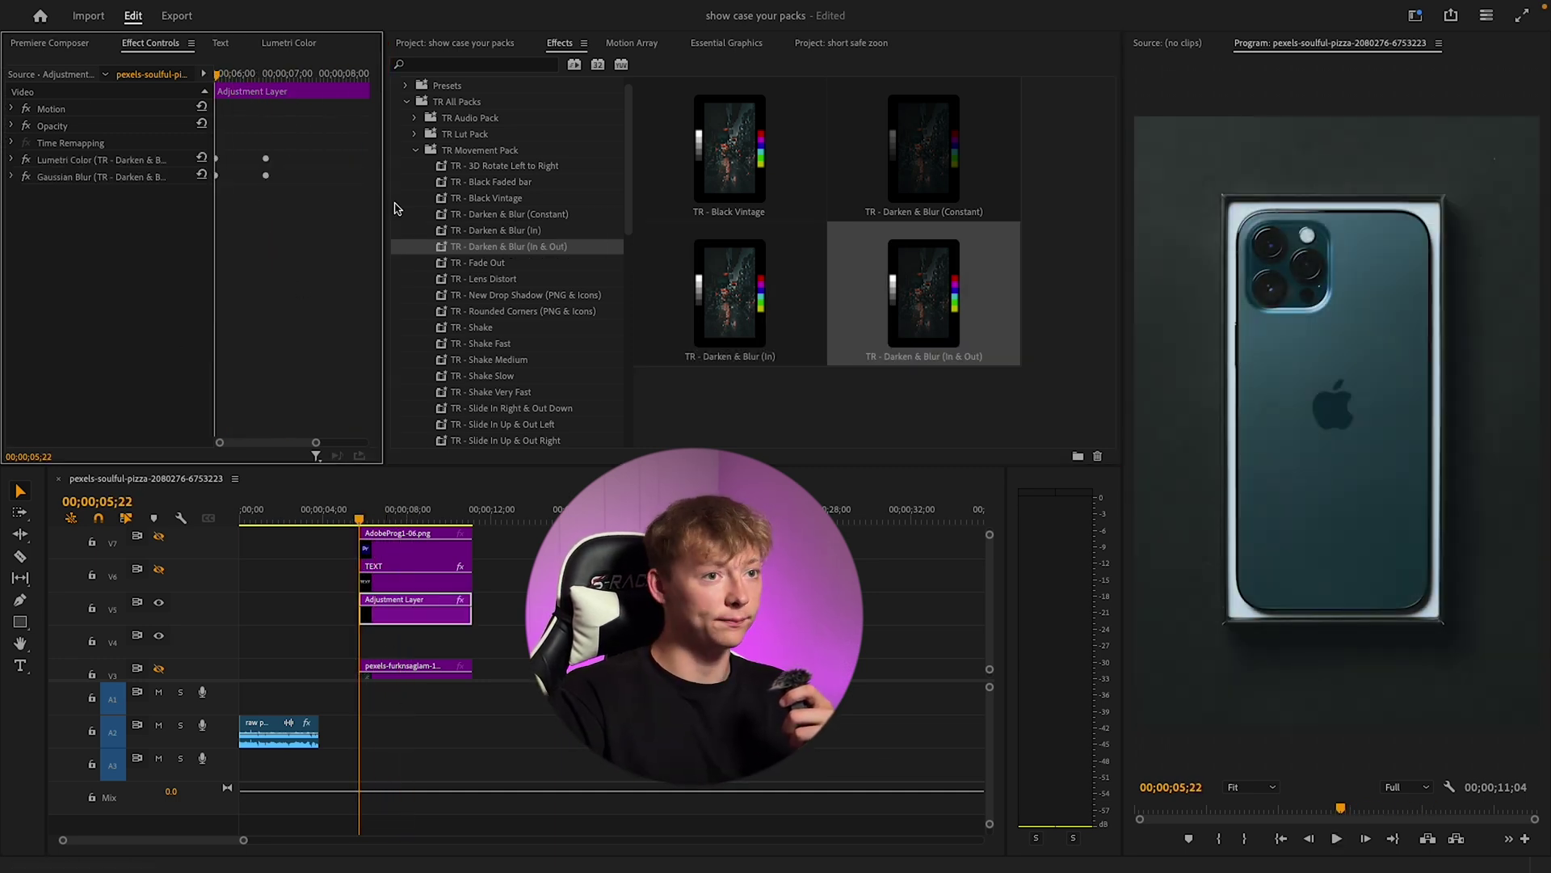
key(space)
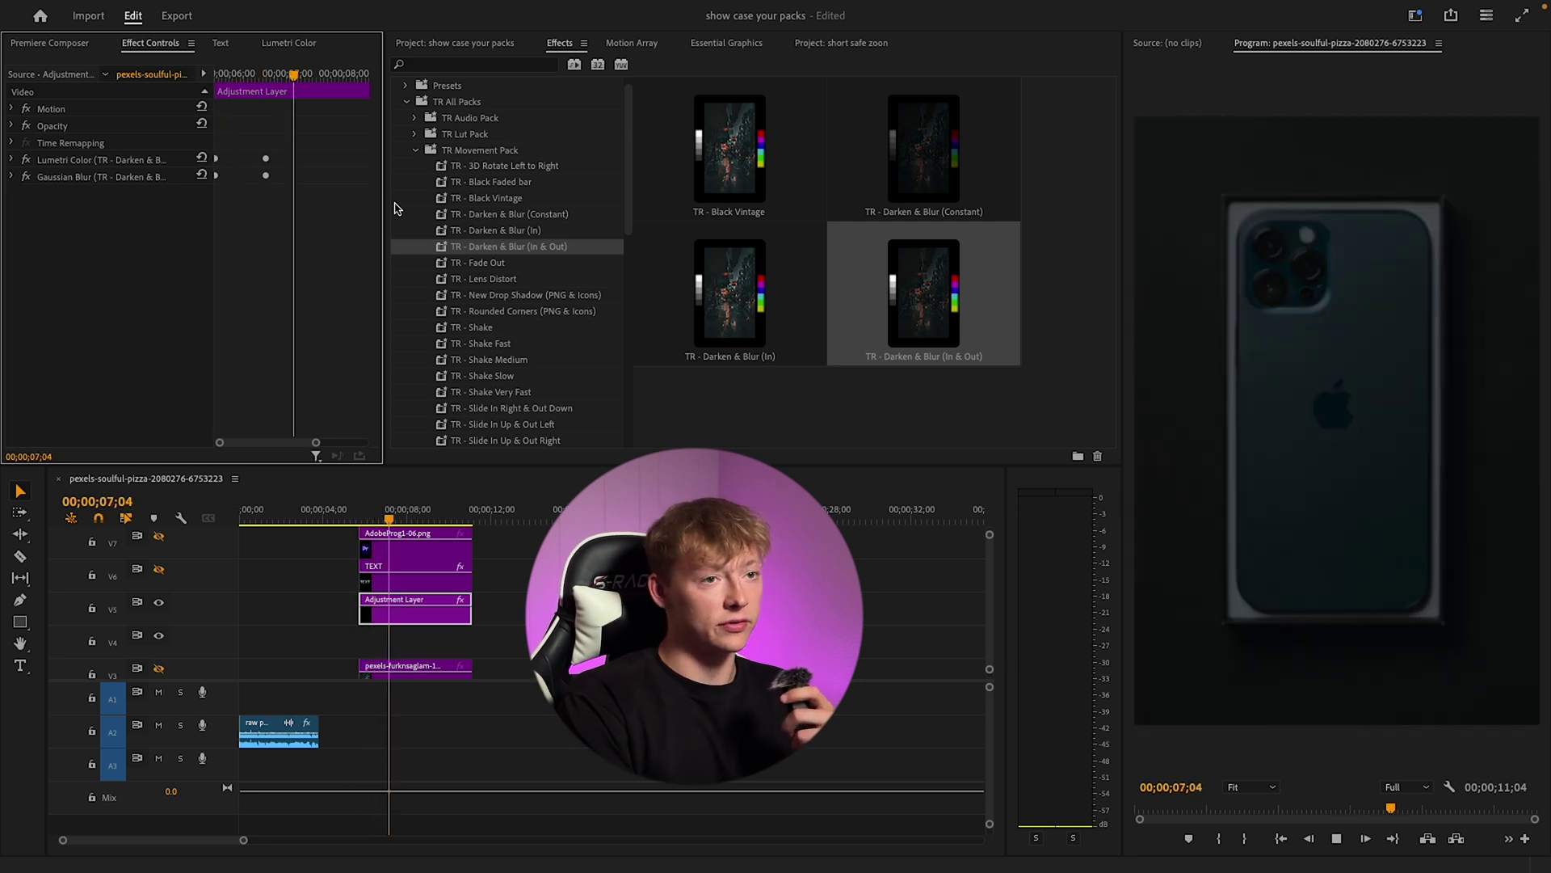
key(space)
key(ctrl+z)
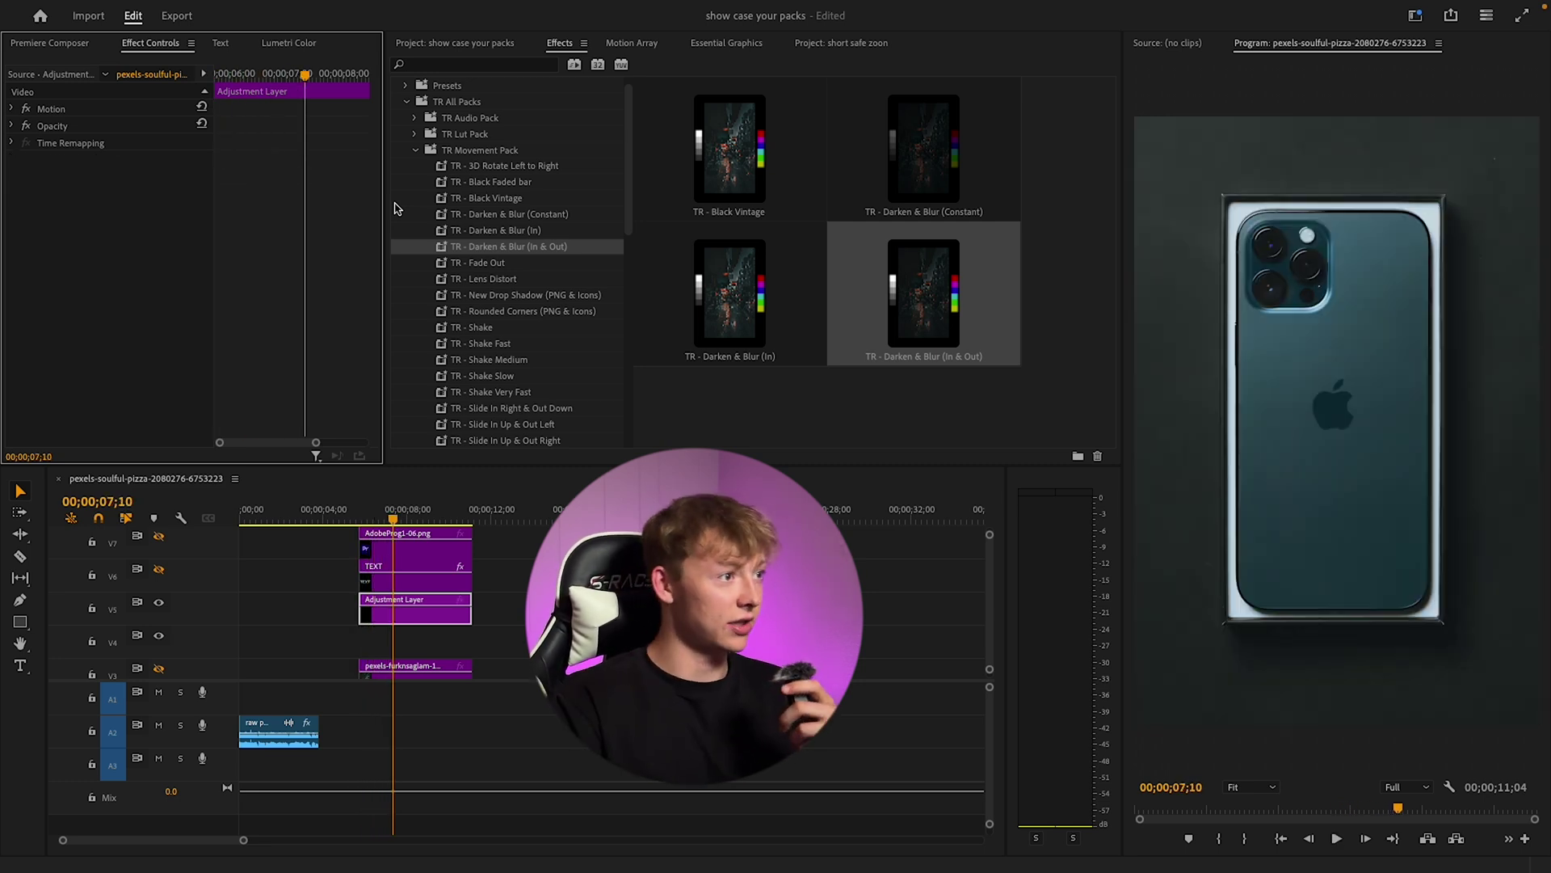
Step: Try TR - Fade Out on the phone image clip on V1, scrub near the clip's end, and undo it
click(504, 265)
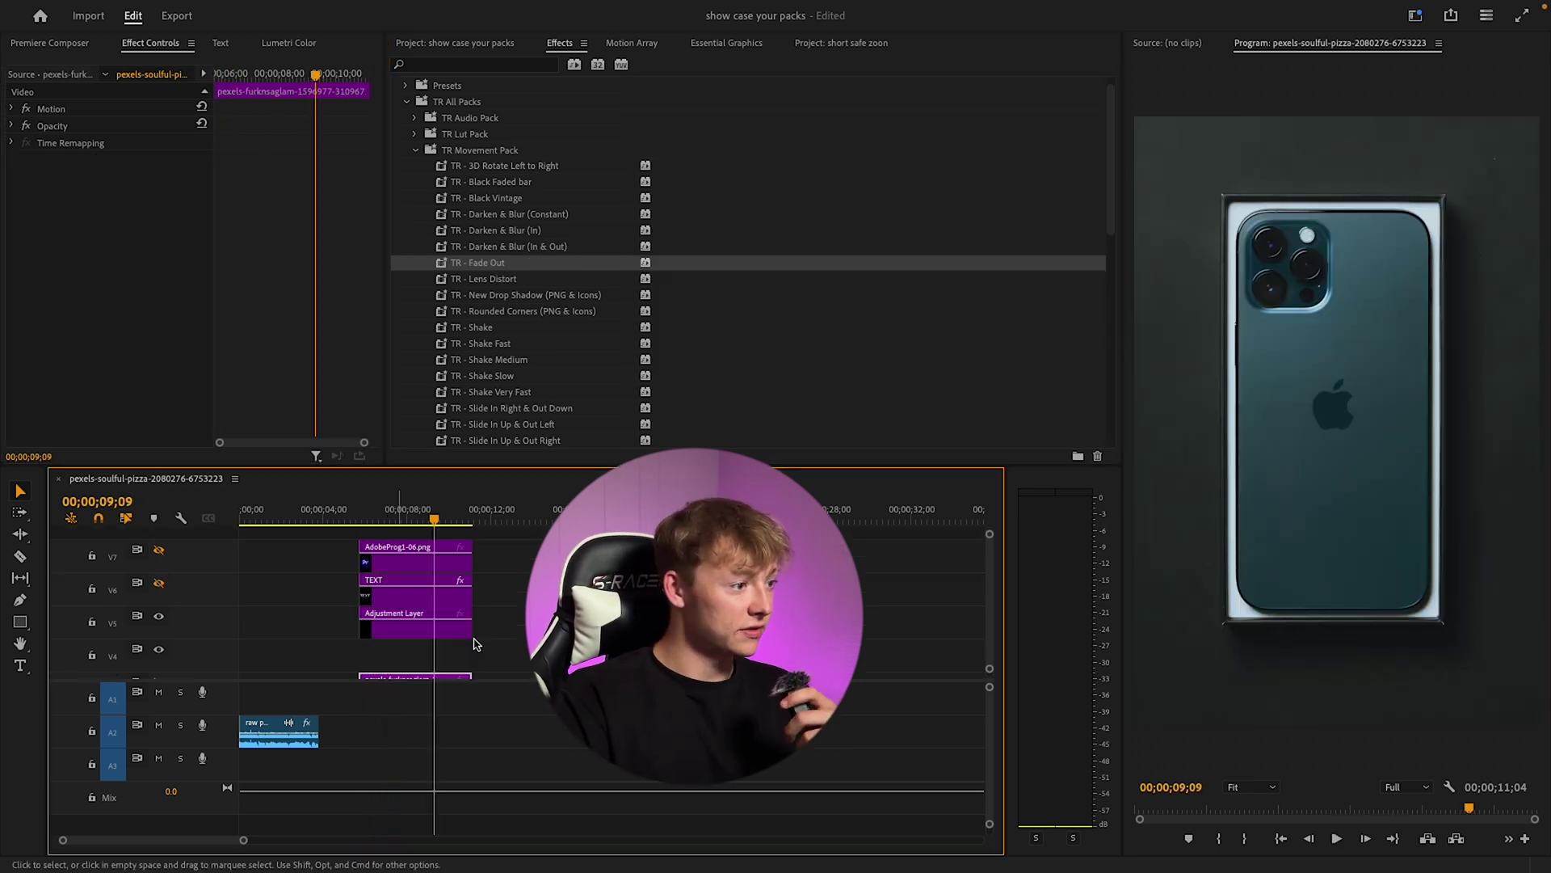
scroll(473, 641, down, 3)
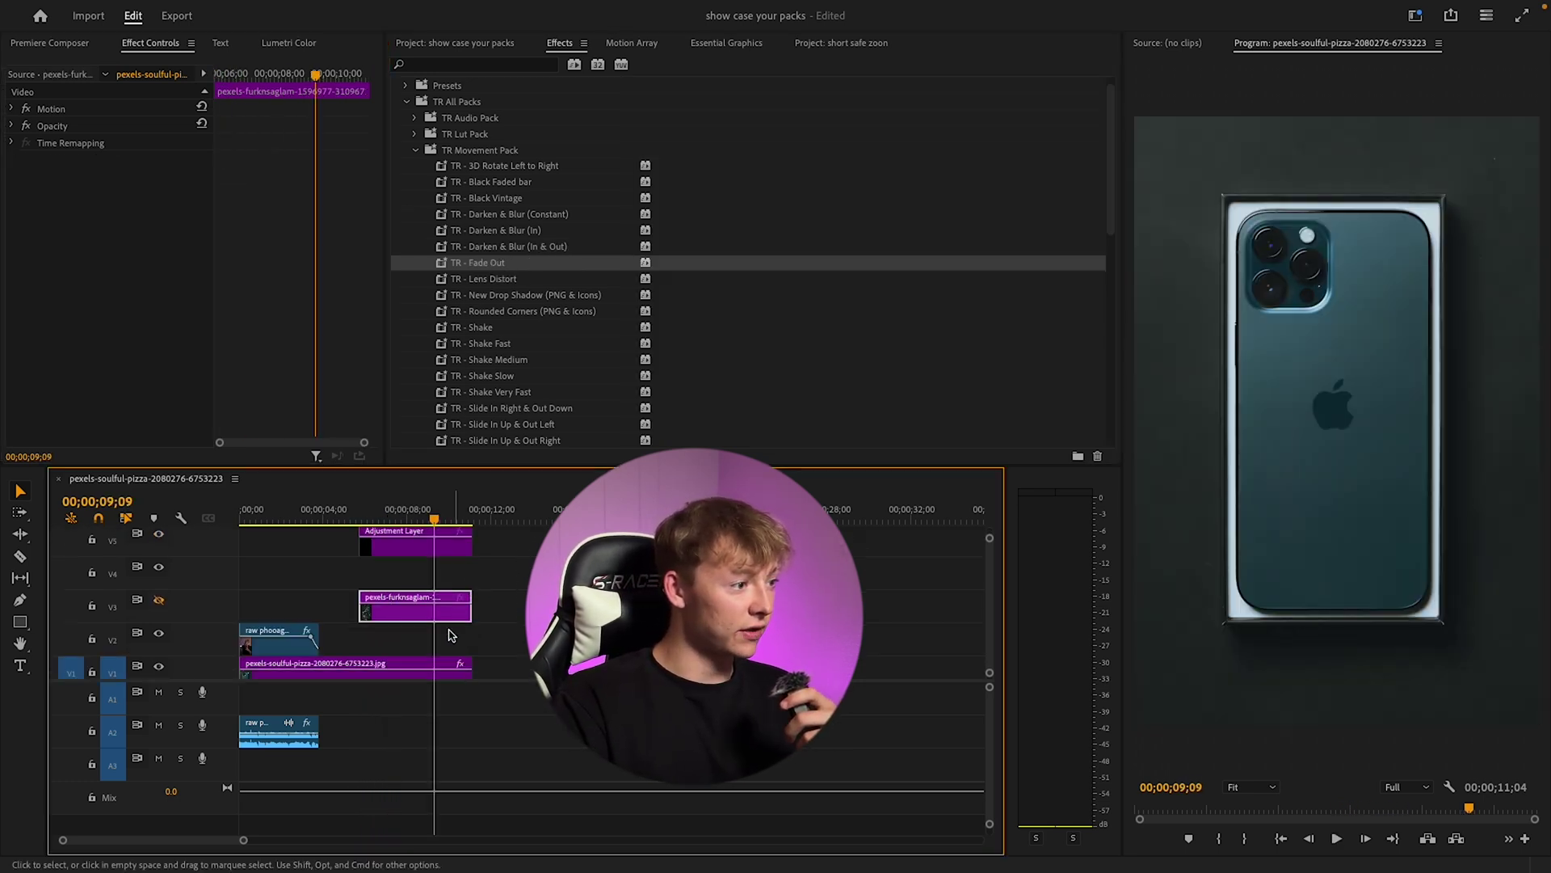
drag(484, 262, 400, 658)
mouse_move(434, 520)
mouse_down()
mouse_move(473, 525)
mouse_move(443, 525)
mouse_up()
key(super+z)
drag(485, 279, 498, 267)
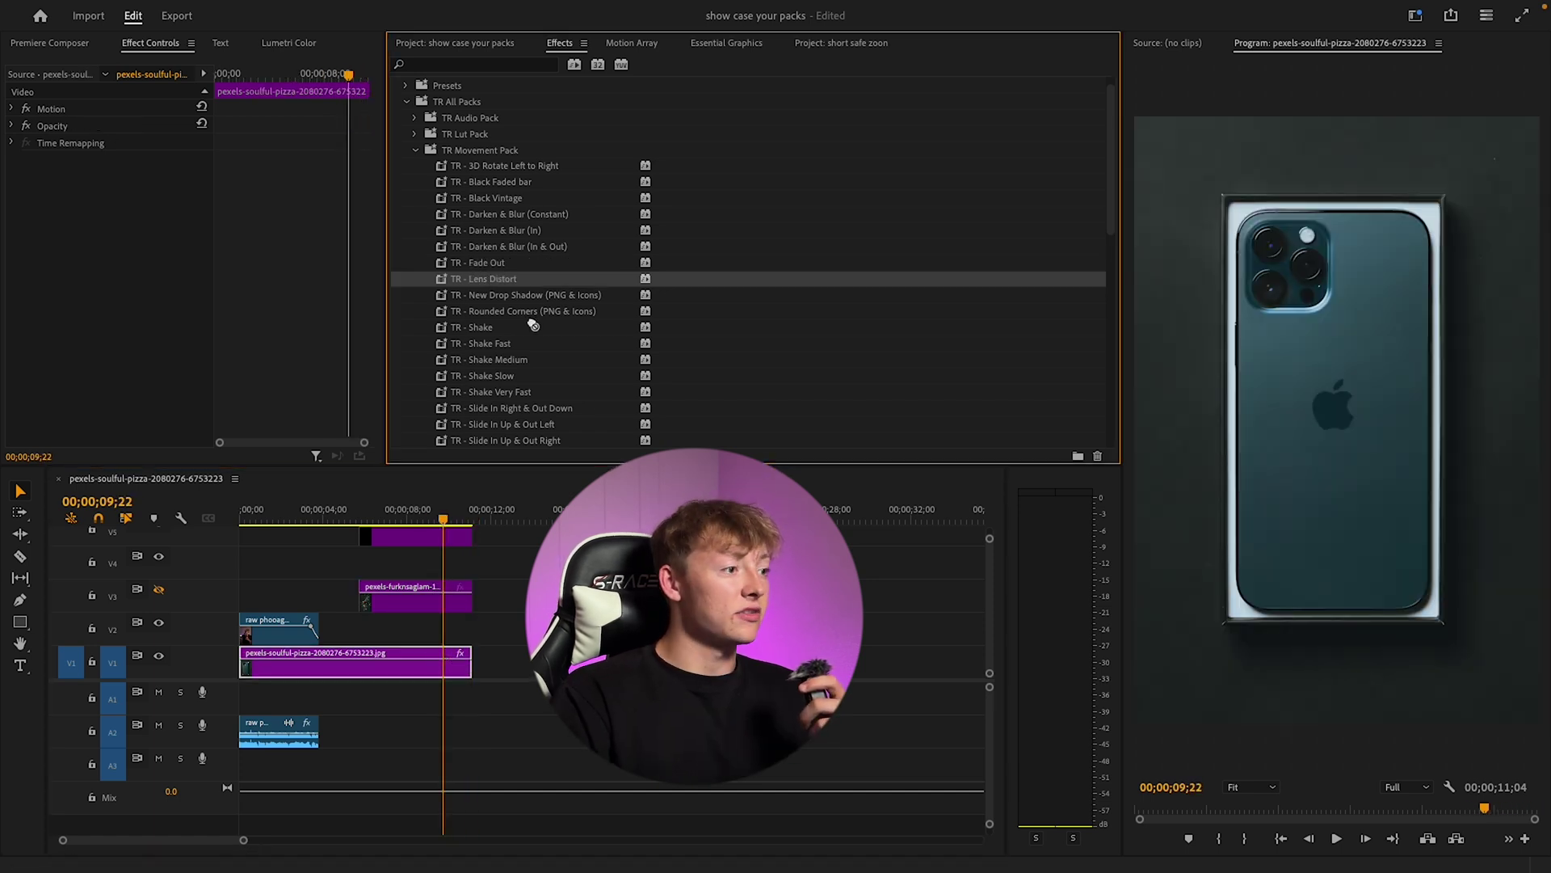
drag(533, 324, 538, 565)
scroll(539, 565, up, 3)
scroll(504, 612, down, 2)
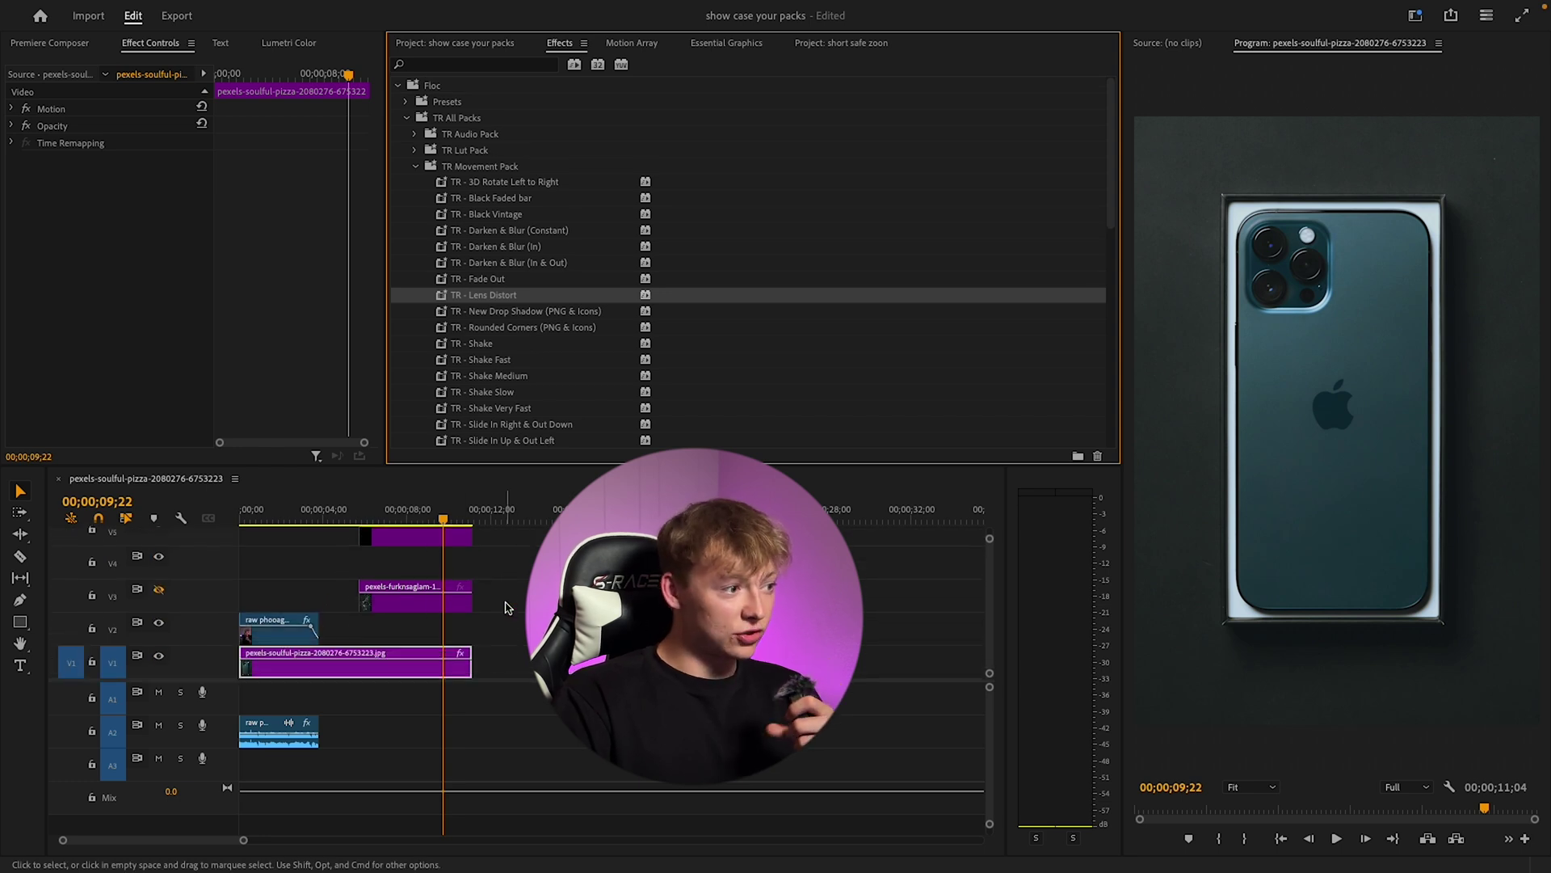
Step: Delete the raw phooage.mp4 clip and duplicate the phone image clip from V1 onto V2
click(282, 634)
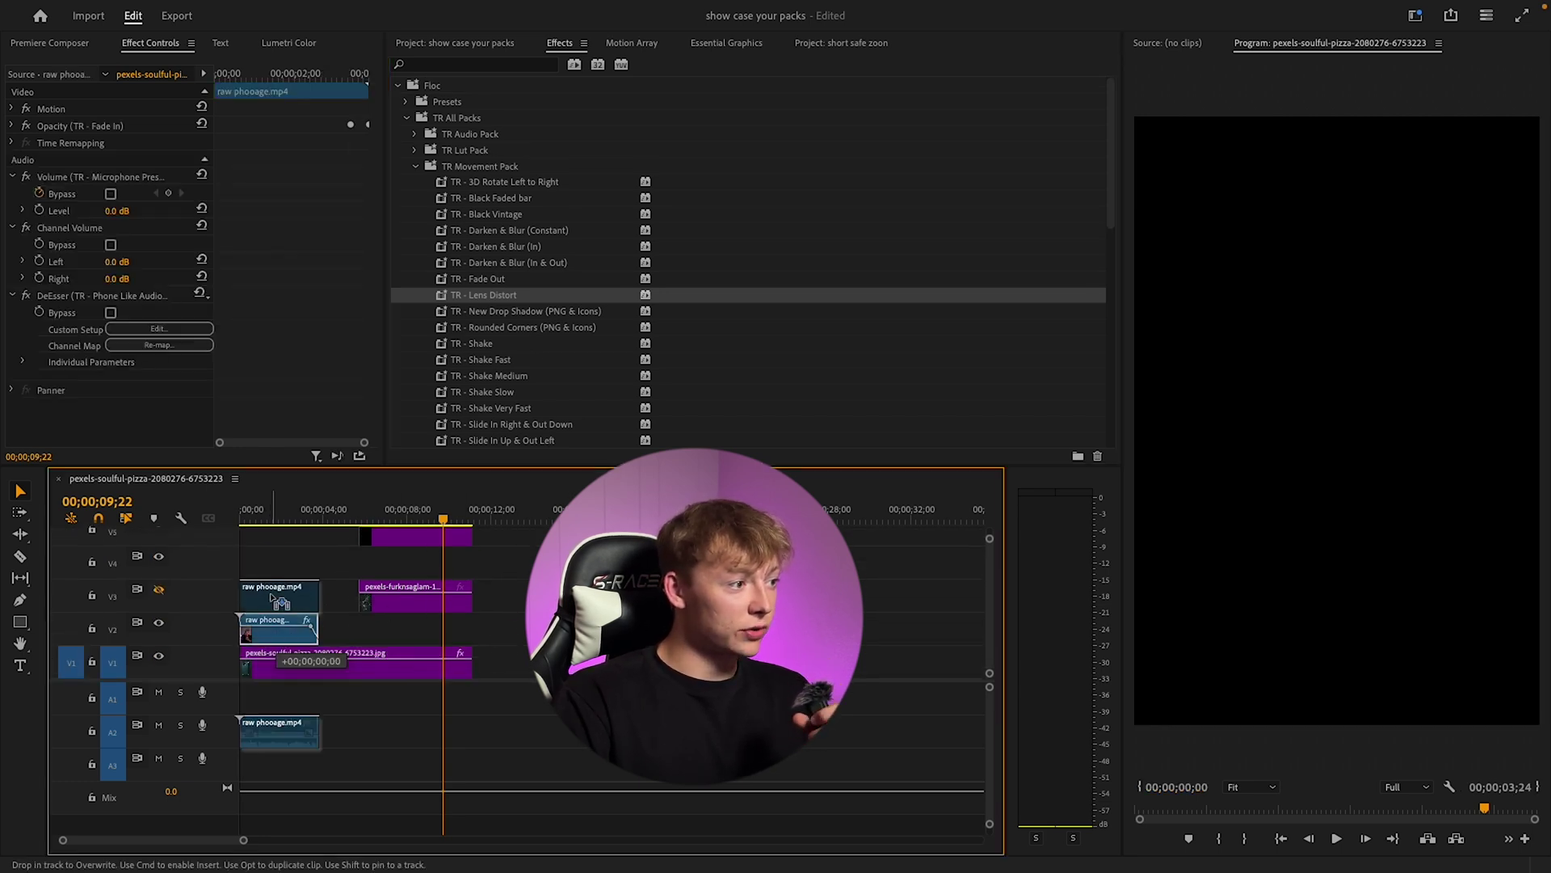
key(Delete)
click(397, 674)
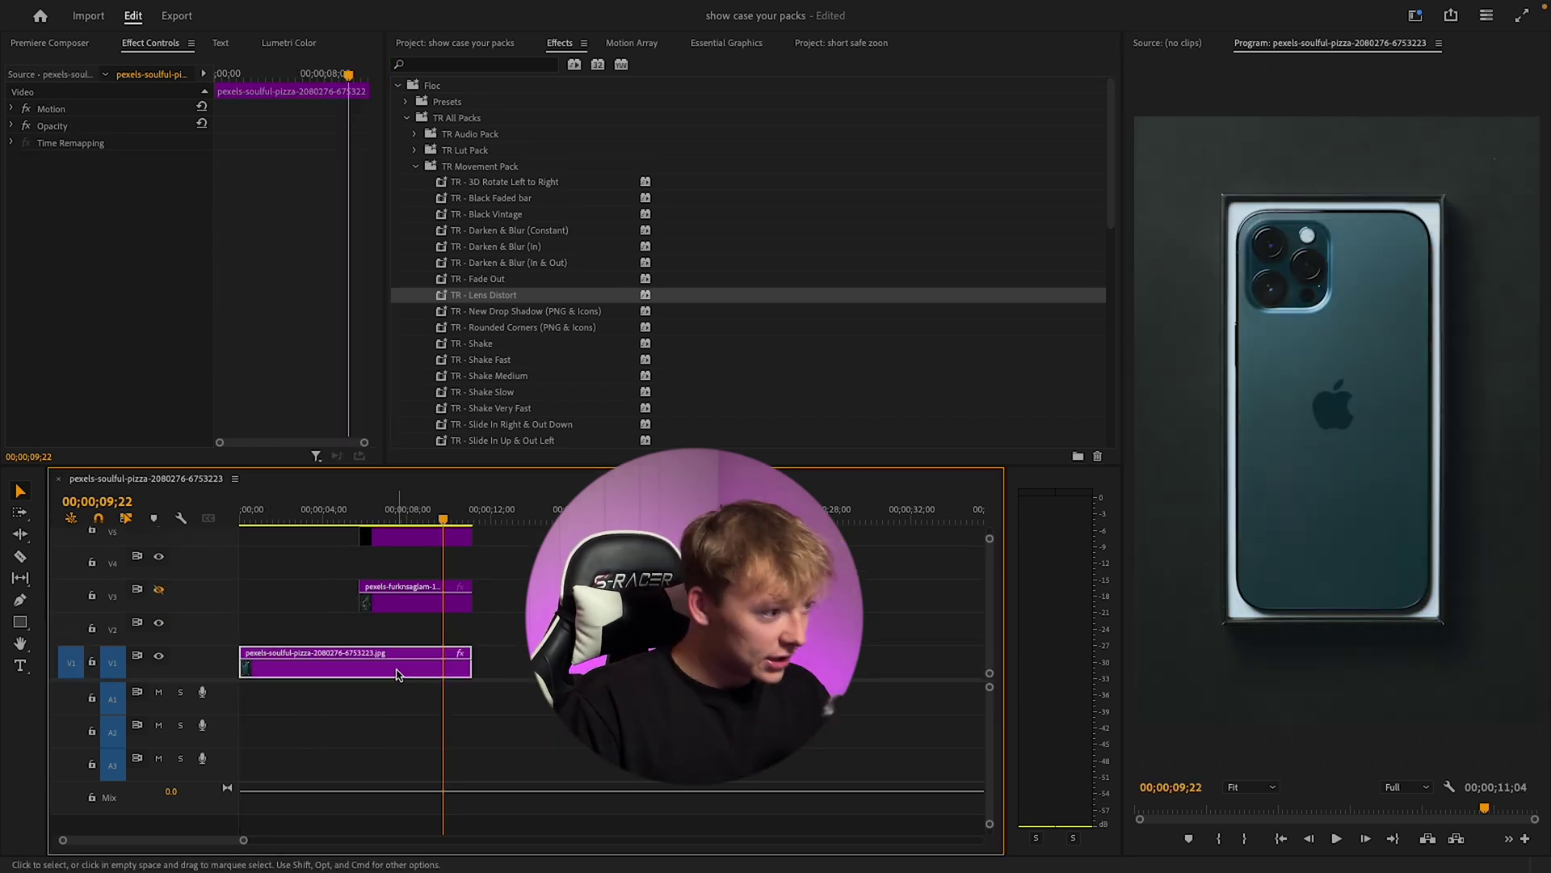
right_click(396, 675)
key(Escape)
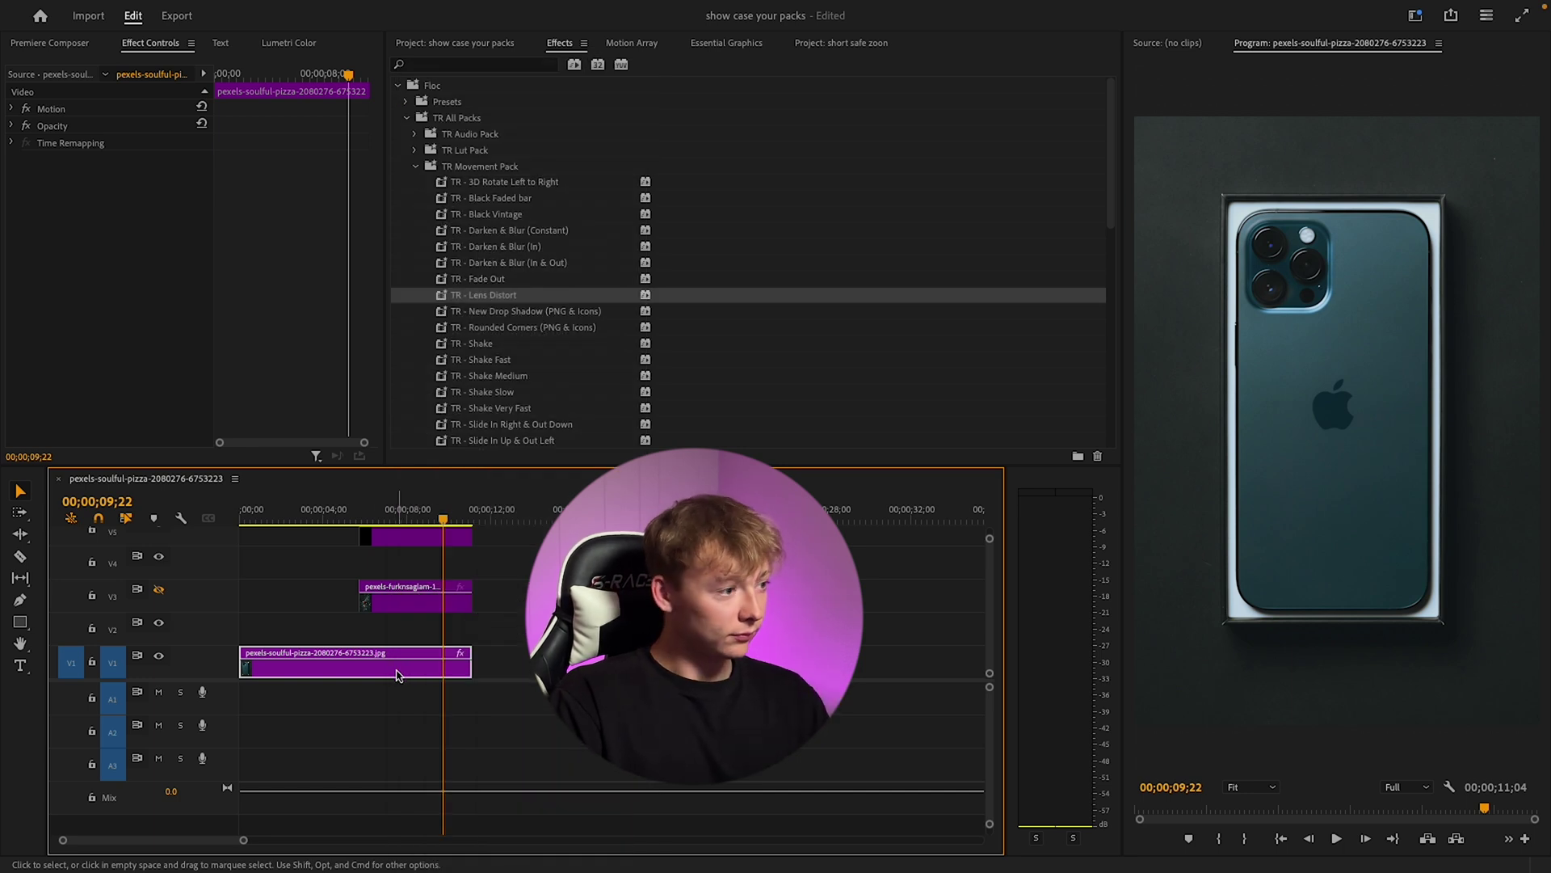
drag(400, 671, 399, 639)
click(497, 638)
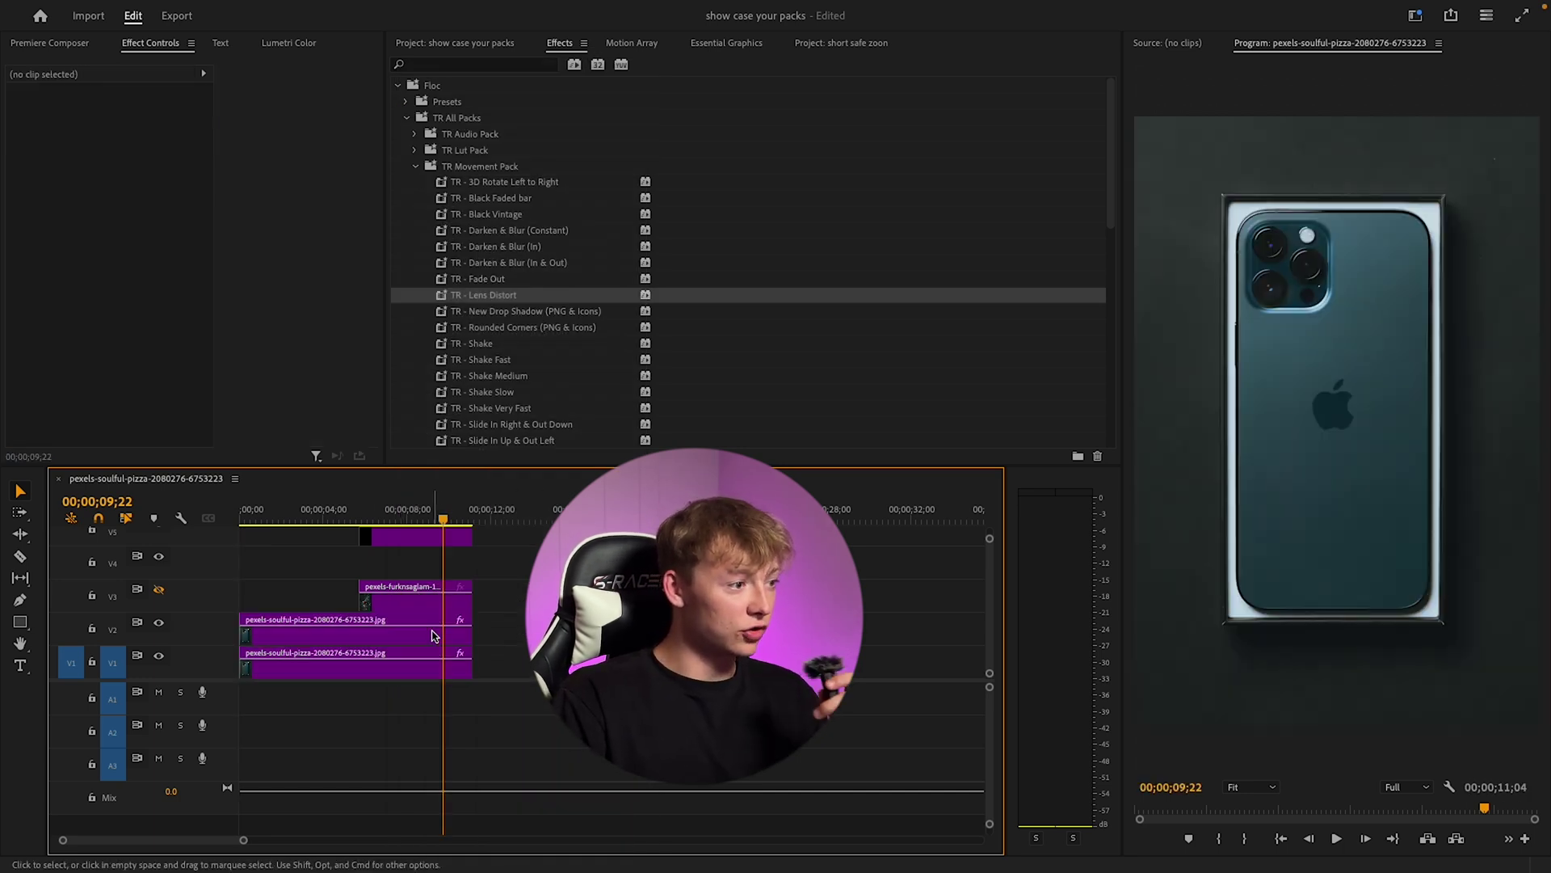
Step: Apply TR - Lens Distort to the phone image copy on V2 and inspect its effects, including the VR Digital Glitch settings
click(461, 636)
drag(490, 296, 419, 638)
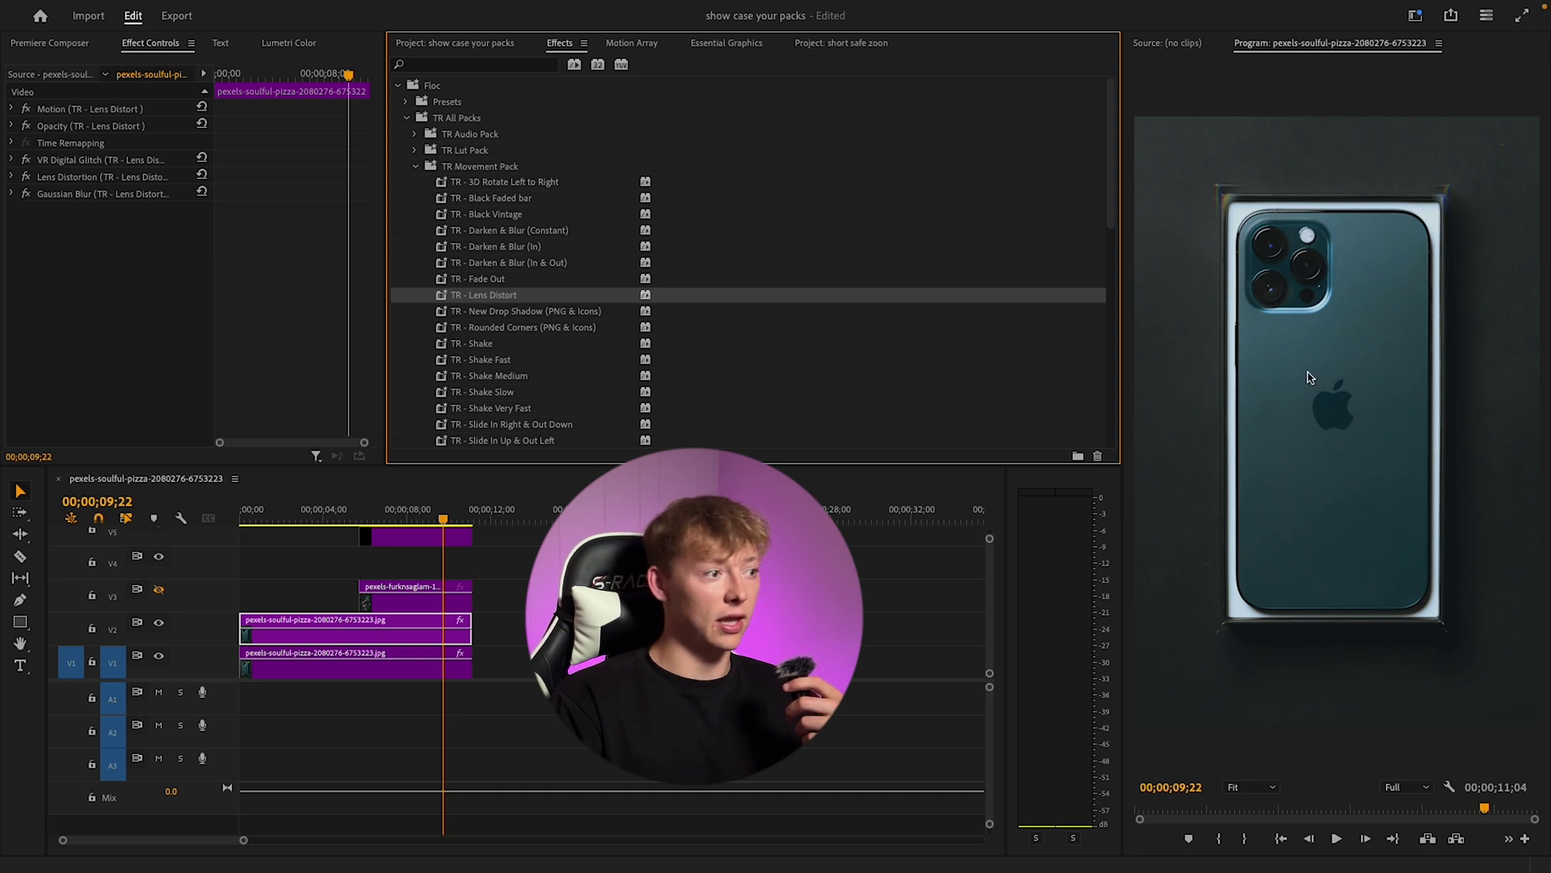
click(101, 178)
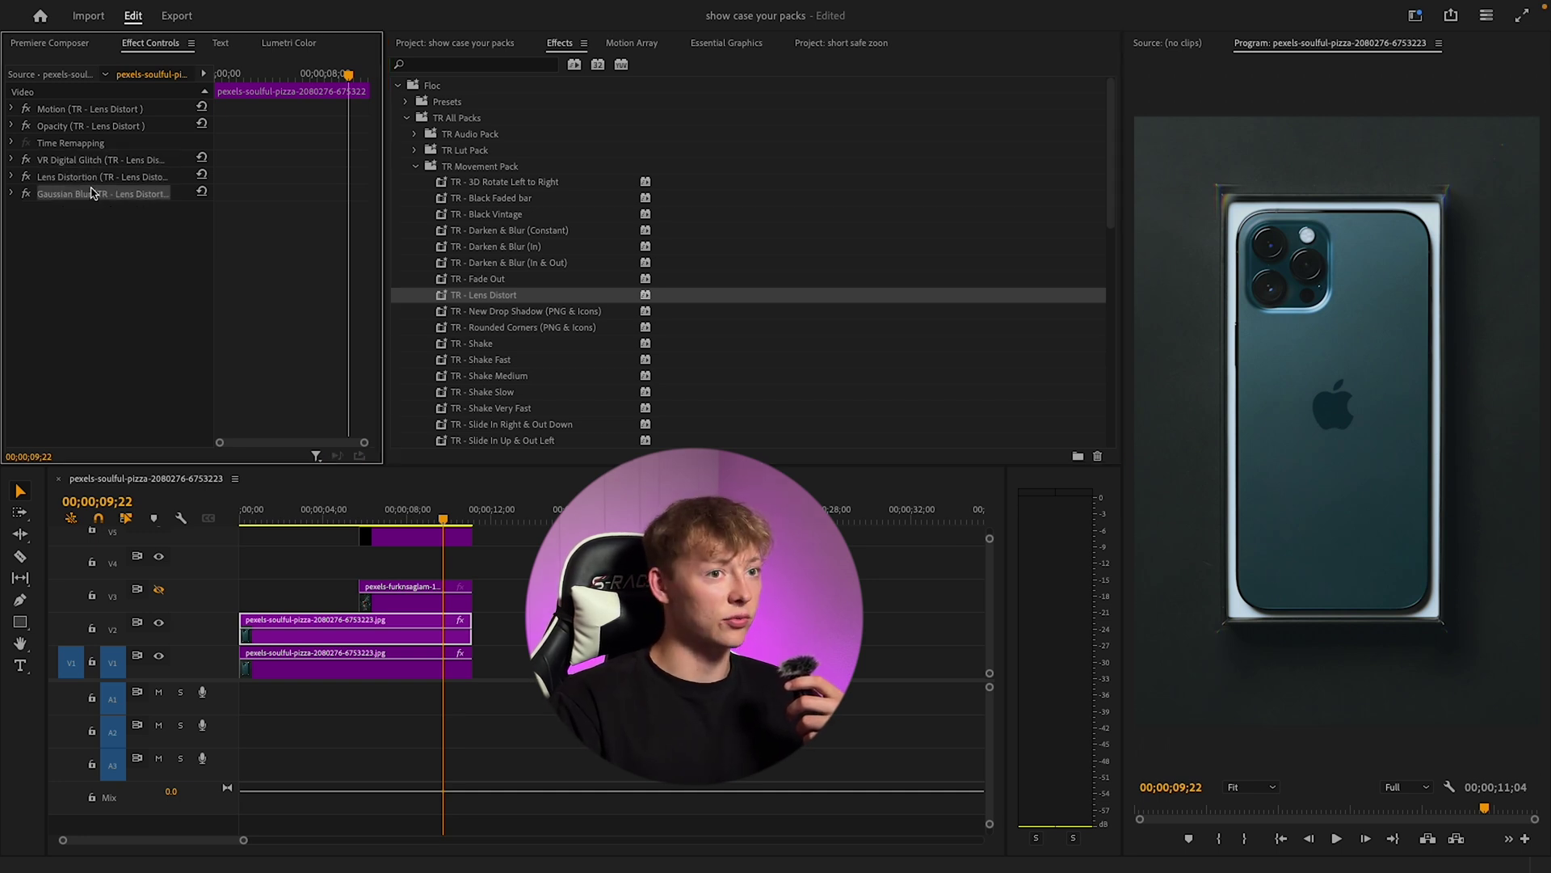
click(72, 162)
click(58, 127)
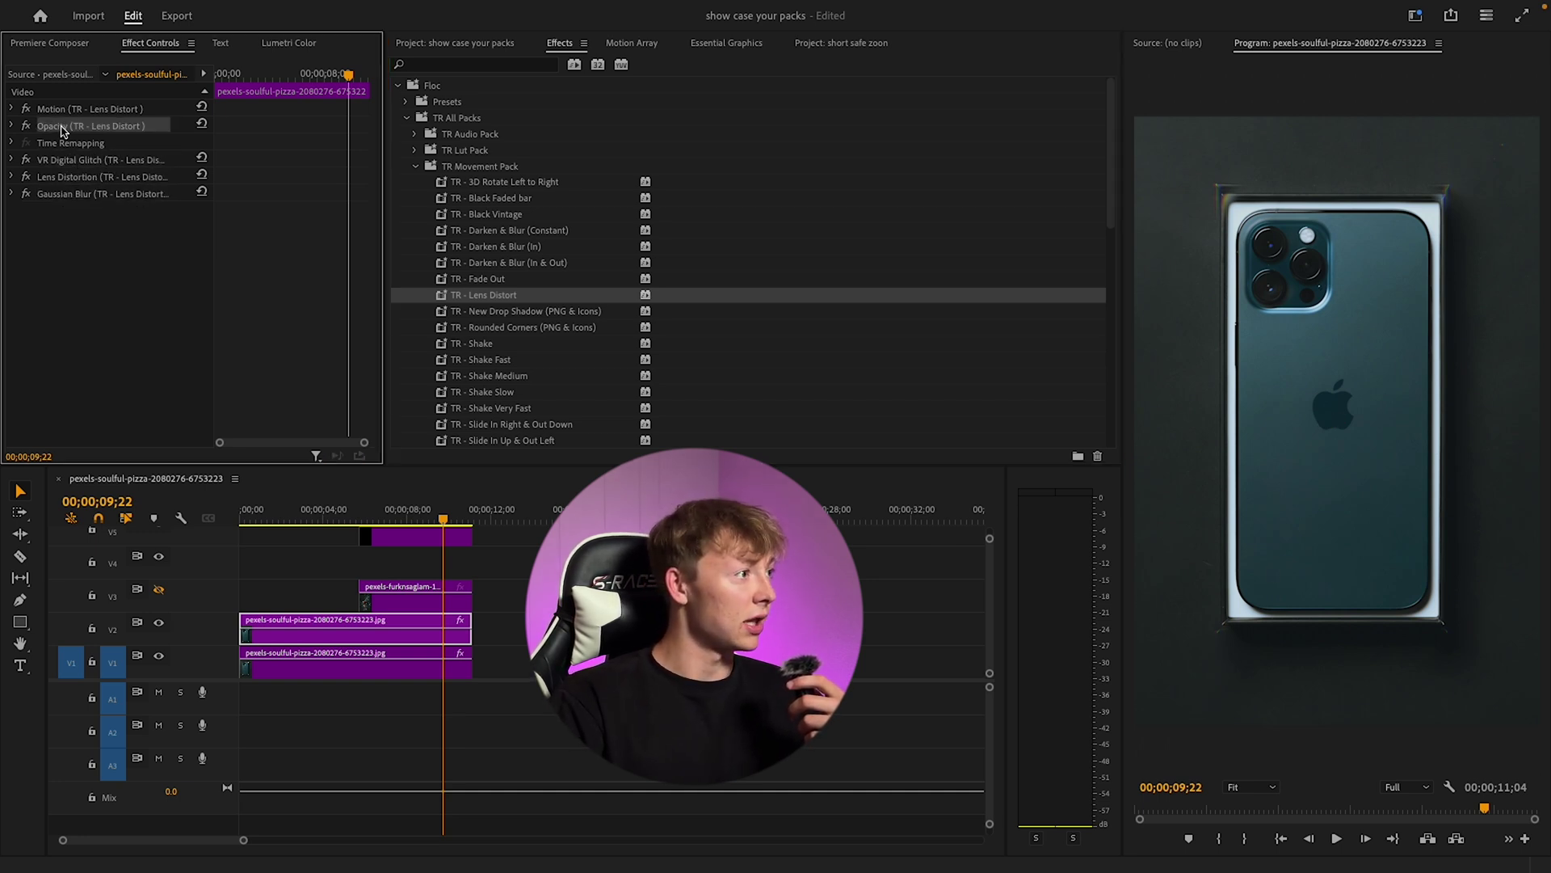
click(74, 143)
click(12, 160)
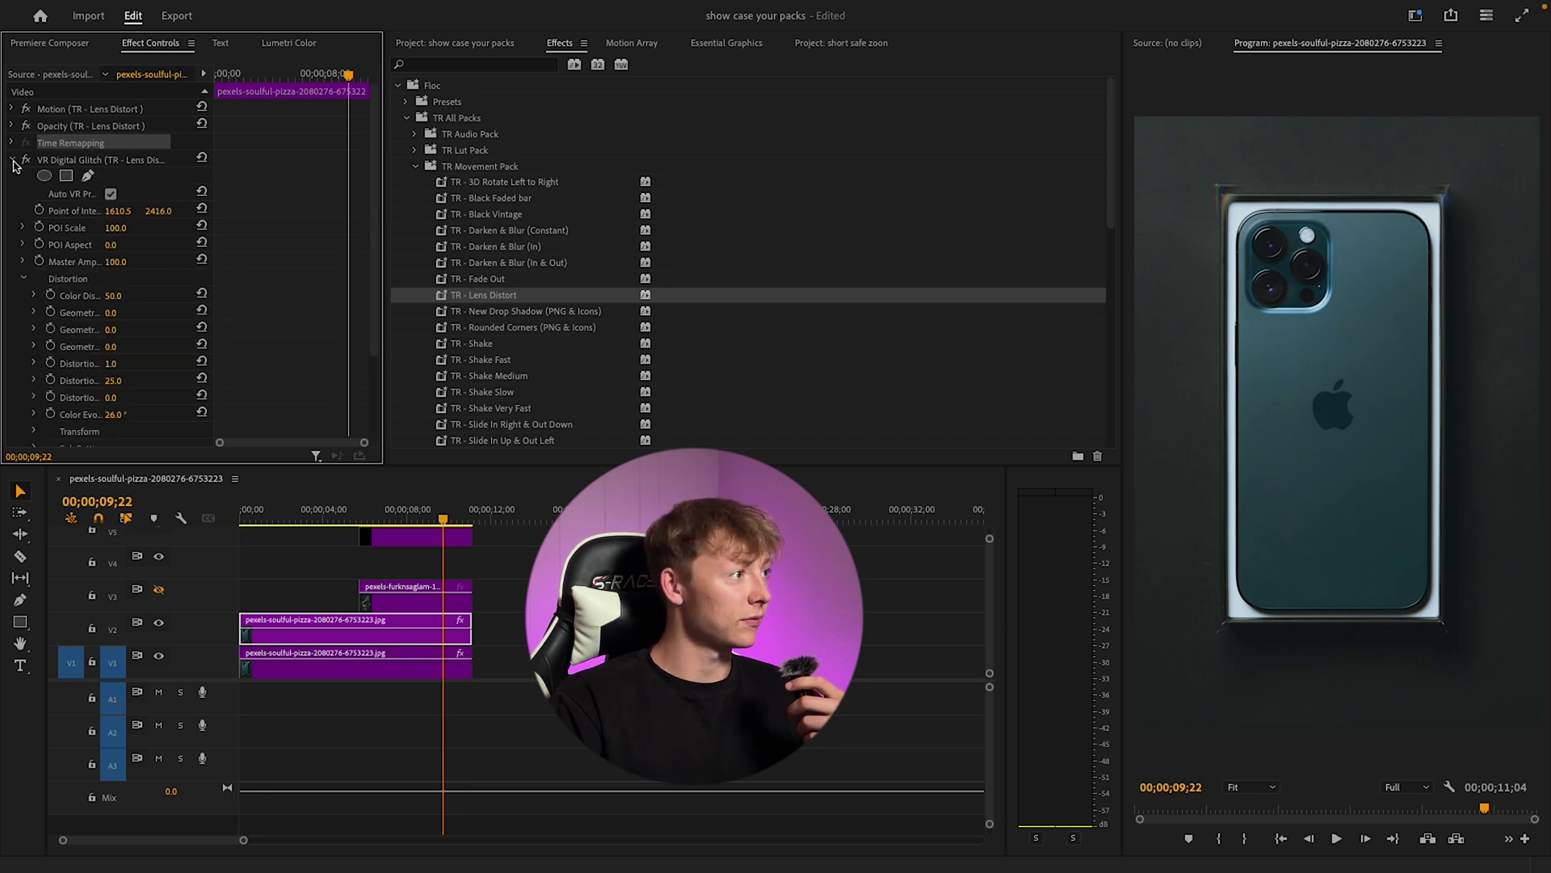
click(13, 160)
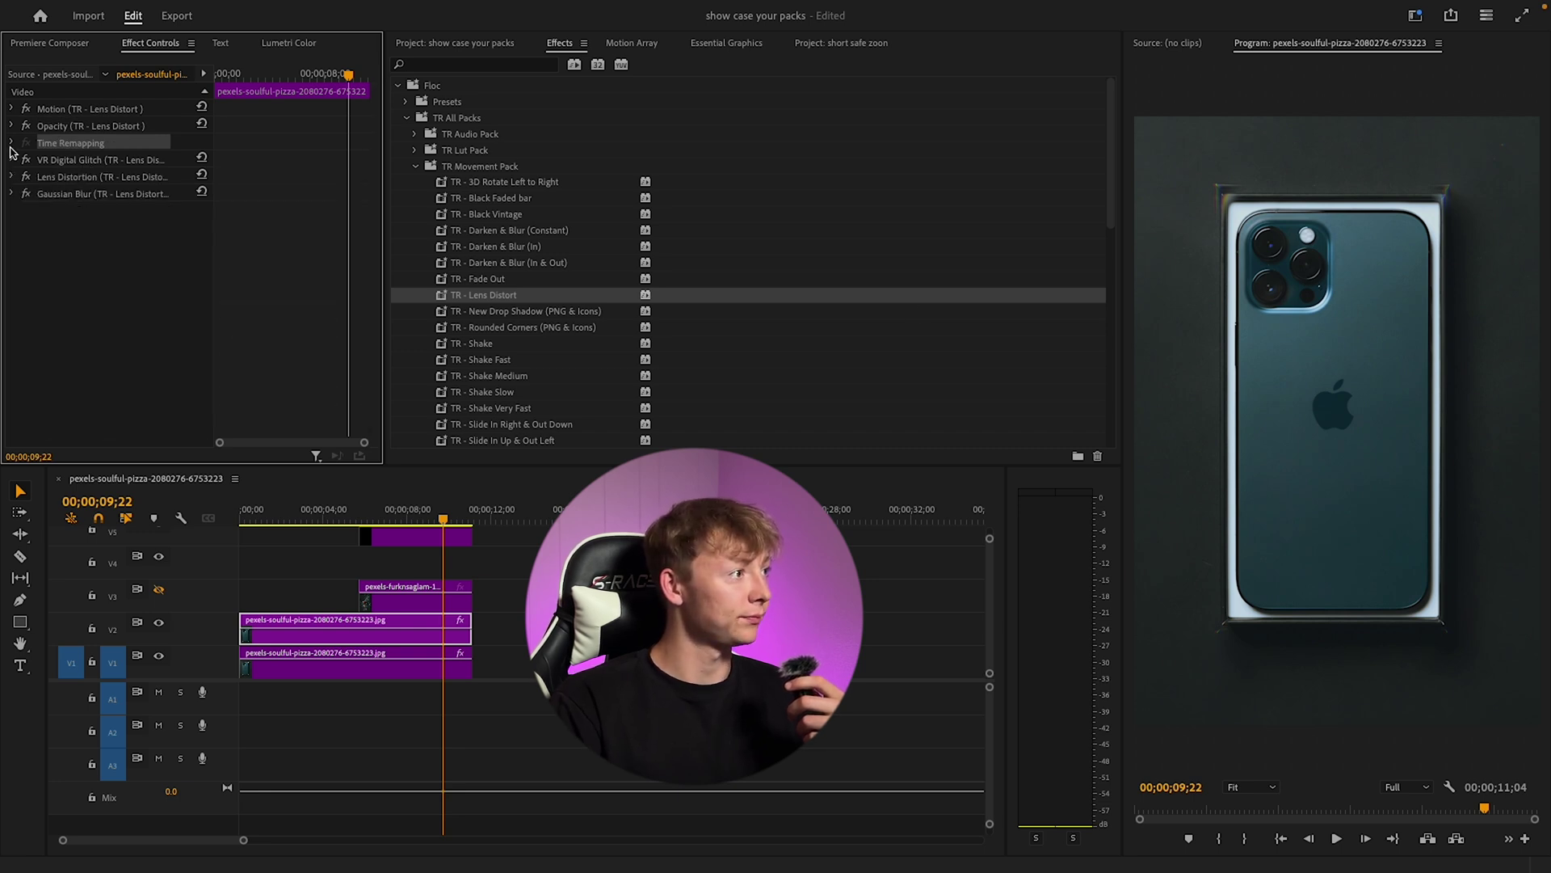
Step: Undo the TR - Lens Distort preset on the phone image copy on V2
click(83, 145)
key(ctrl+z)
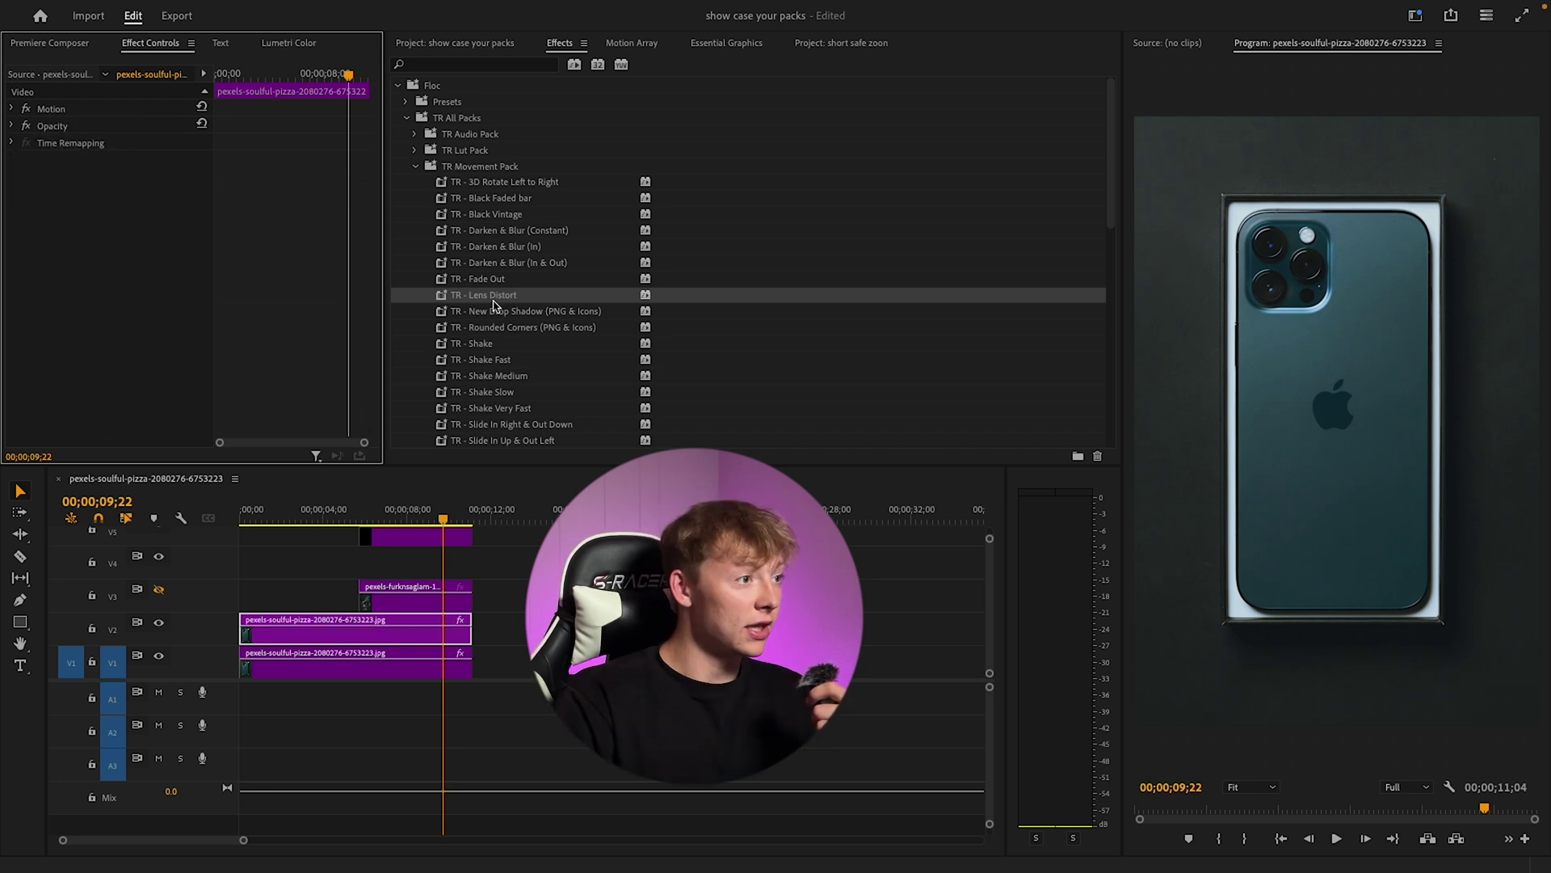
Step: Show the V7 track, try TR - New Drop Shadow (PNG & Icons) on the AdobeProg1-06.png clip, and remove the effect
scroll(583, 485, up, 3)
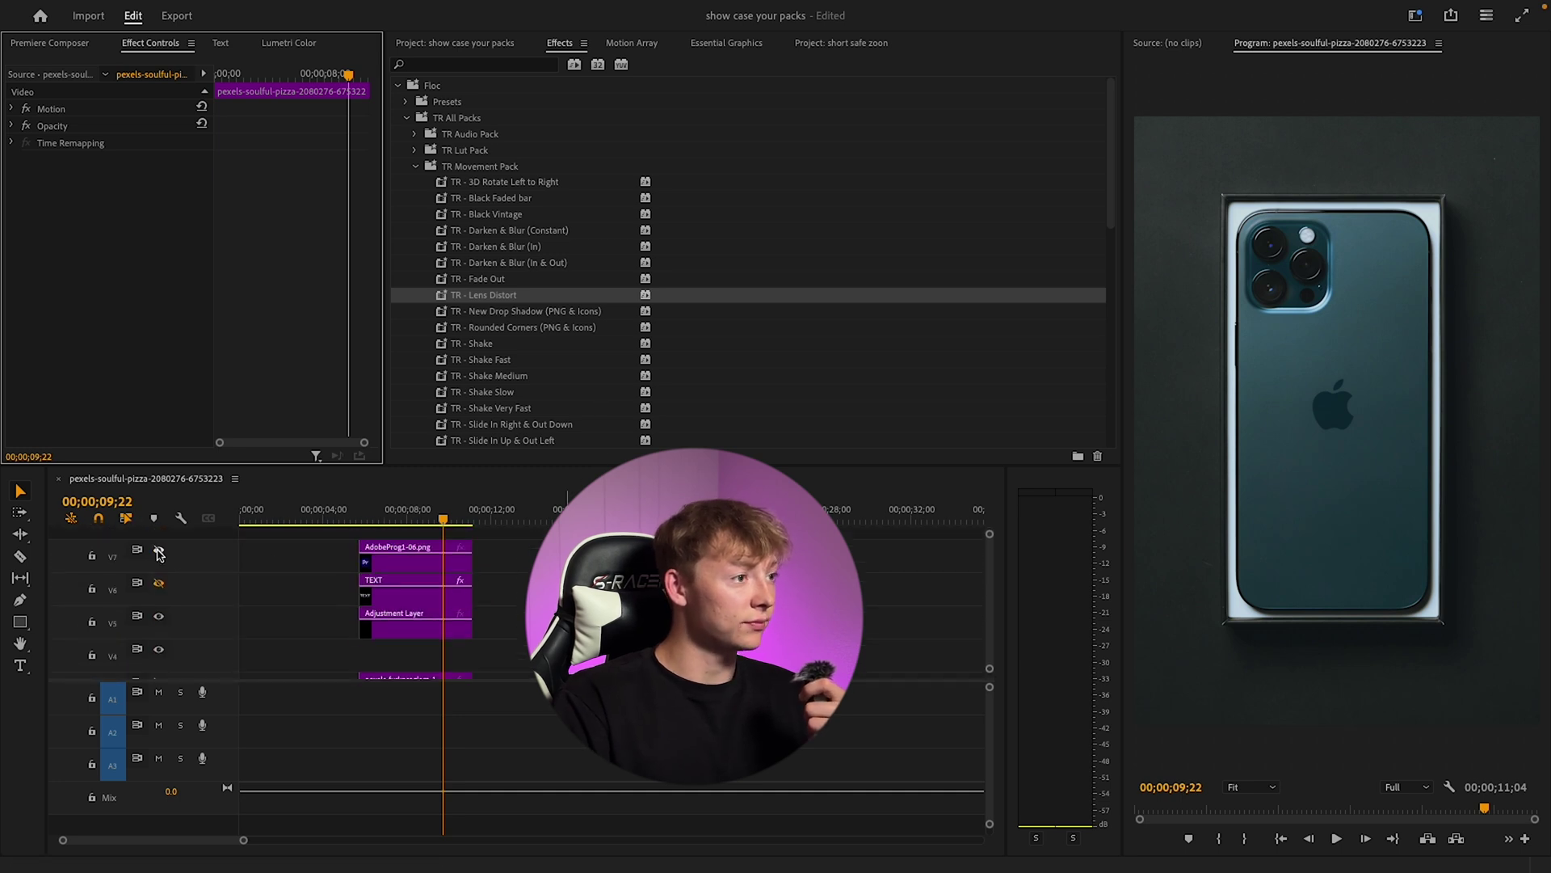
click(518, 312)
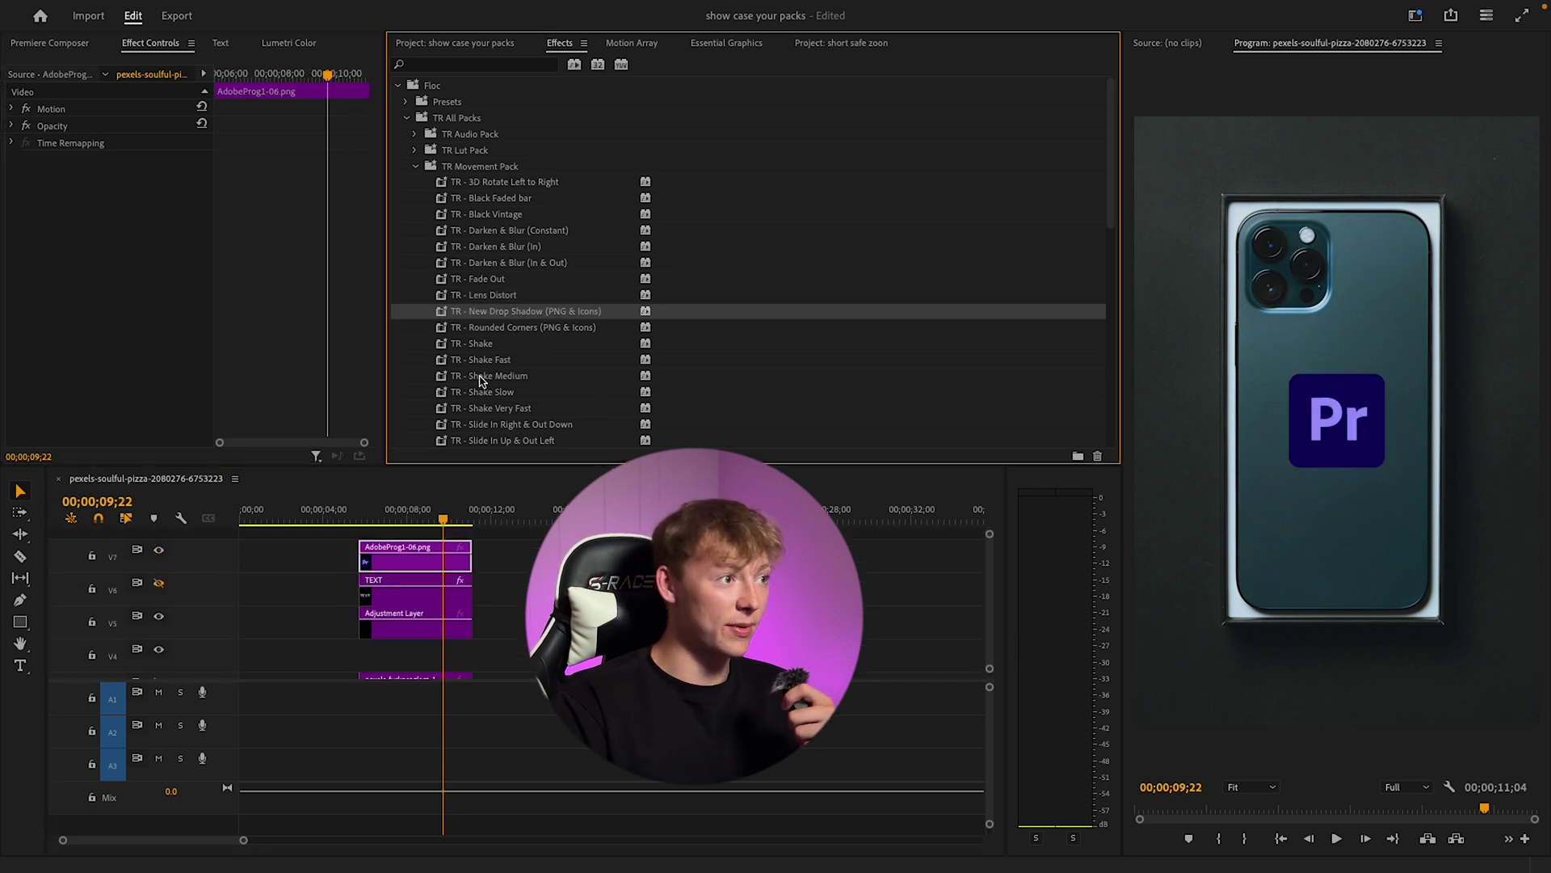
drag(506, 318, 137, 169)
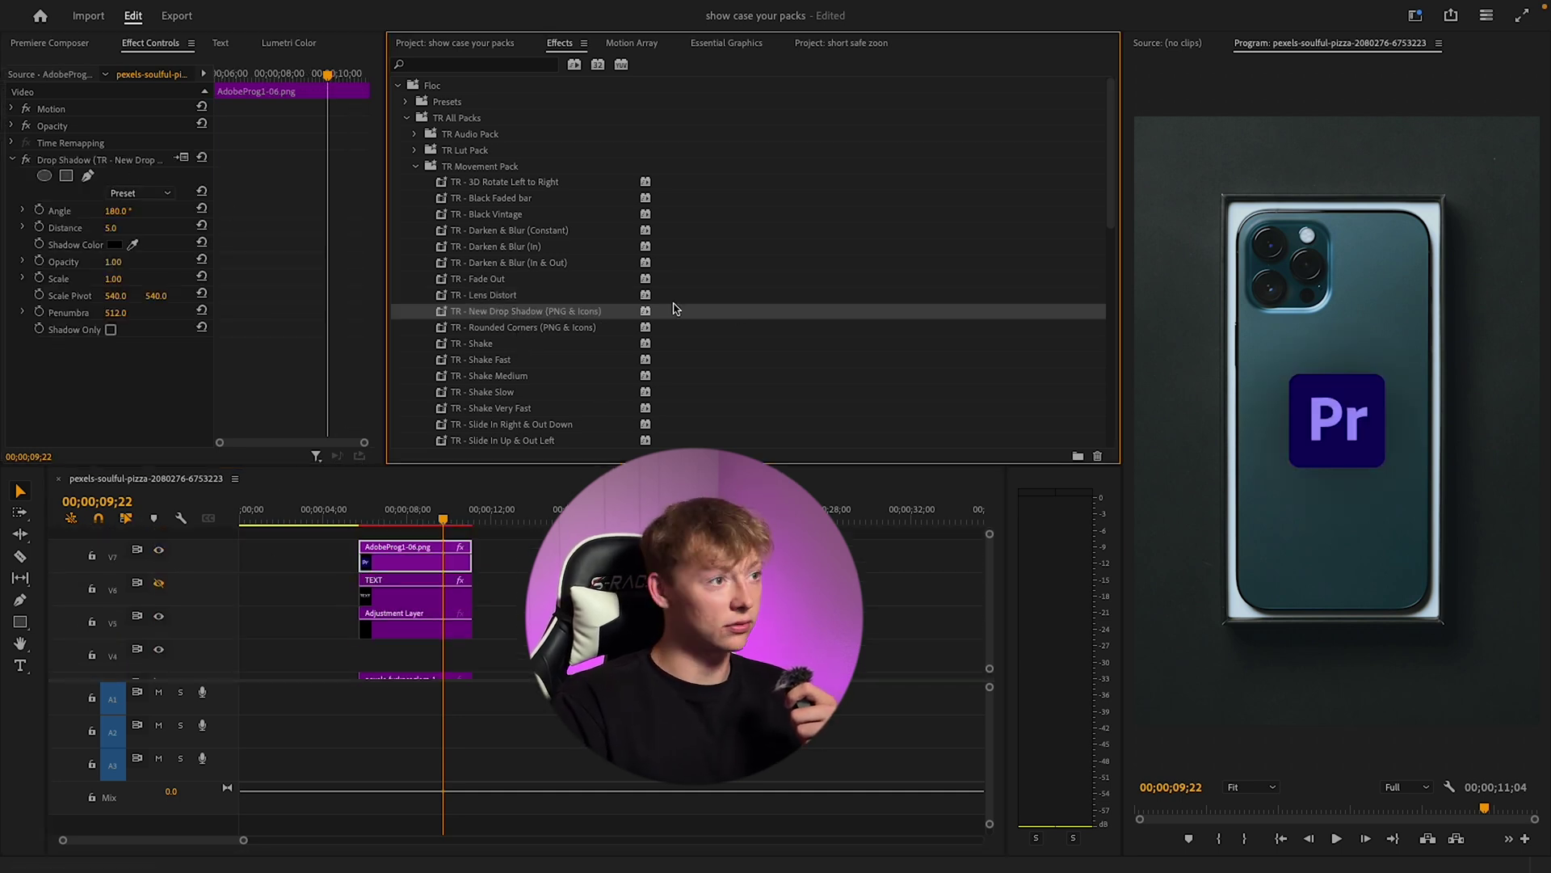
click(129, 161)
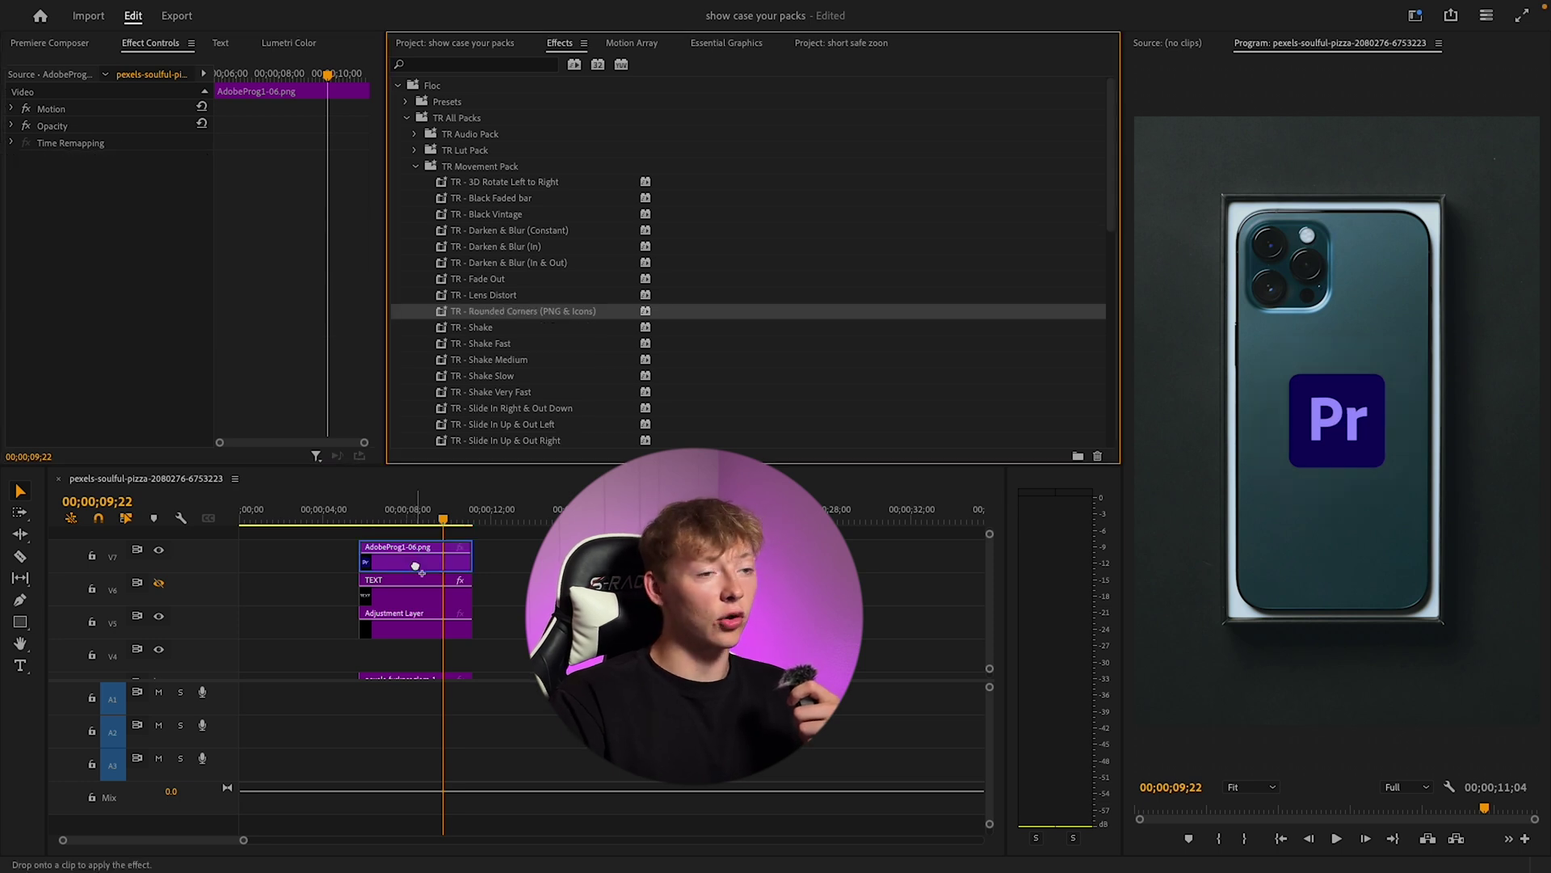
Step: Make the street image on V3 visible and hide the AdobeProg1-06.png and TEXT tracks
drag(418, 566, 418, 566)
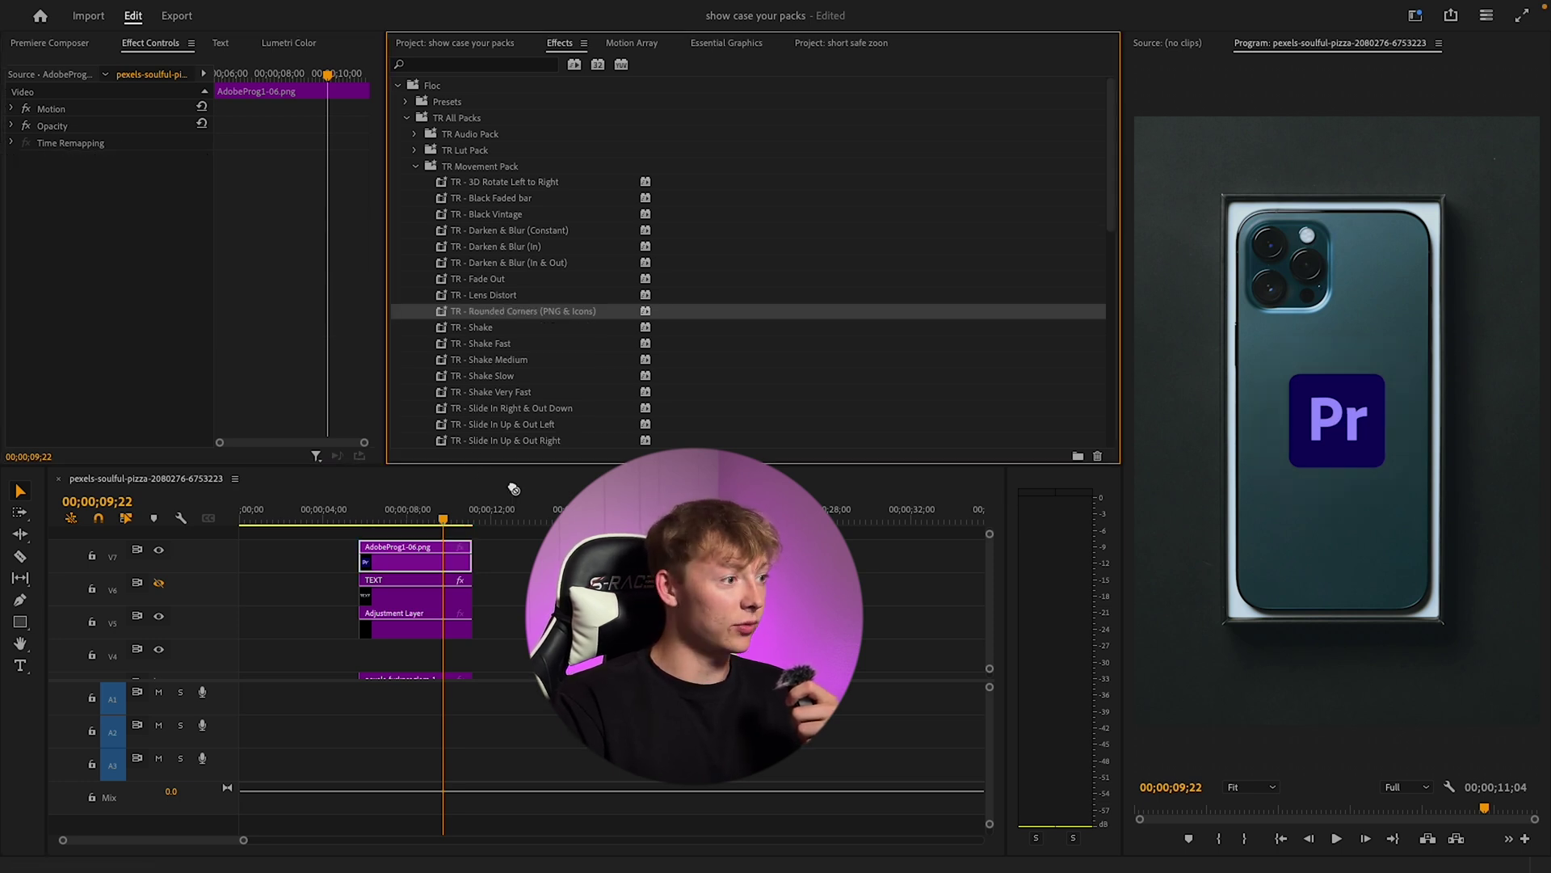
scroll(446, 626, down, 2)
click(158, 655)
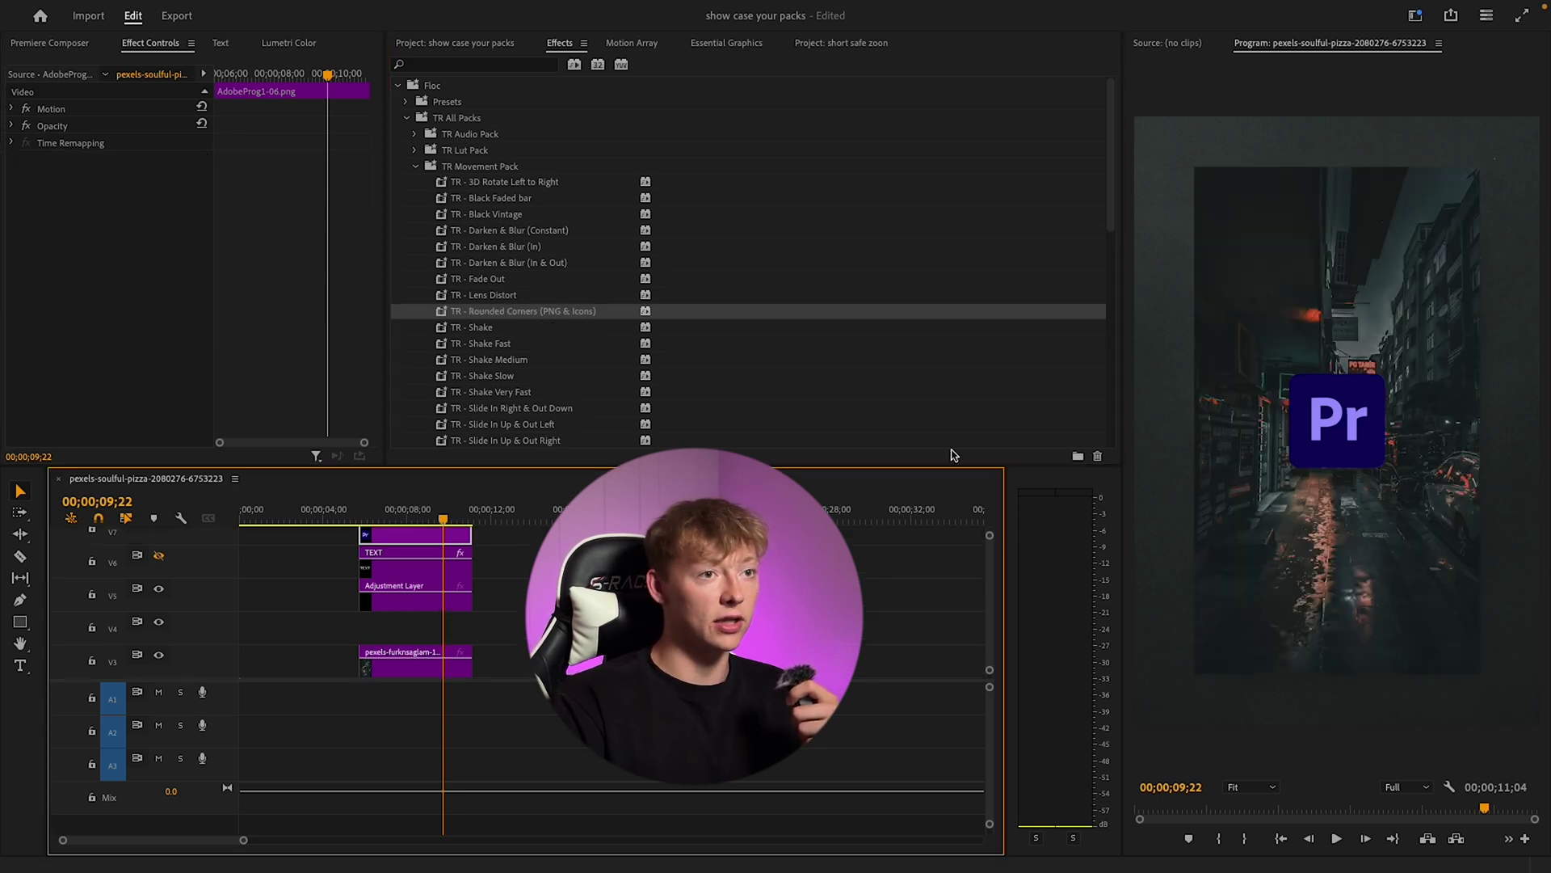
scroll(159, 558, up, 1)
click(158, 549)
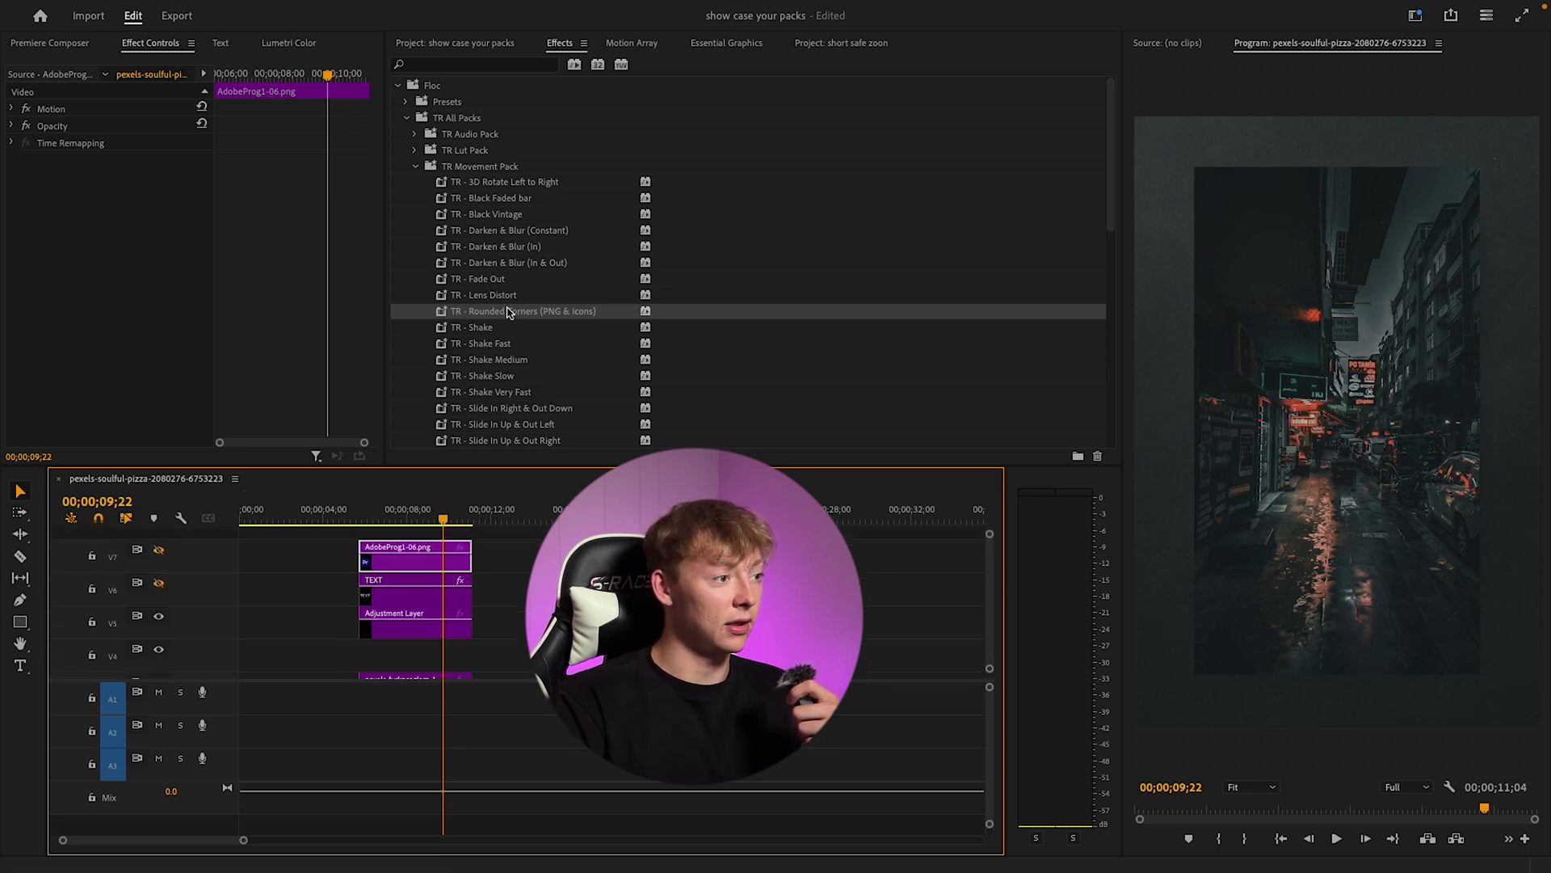
Step: Apply TR - Rounded Corners (PNG & Icons) to the street image on V3 and set the Roughen Edges Border to 290.40
drag(509, 314, 416, 661)
scroll(433, 628, down, 1)
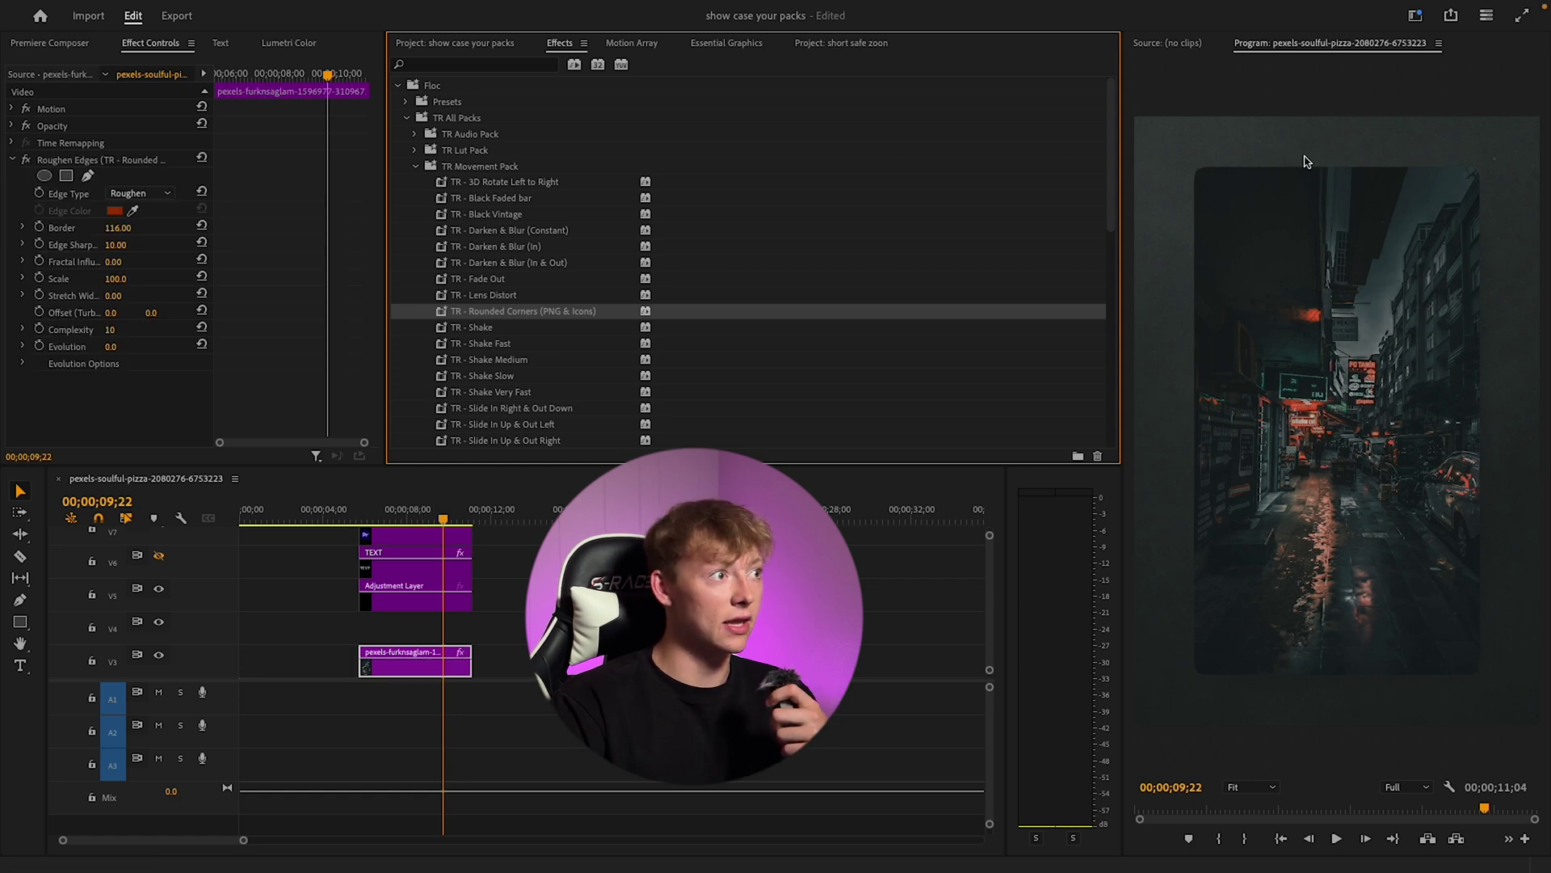
click(124, 250)
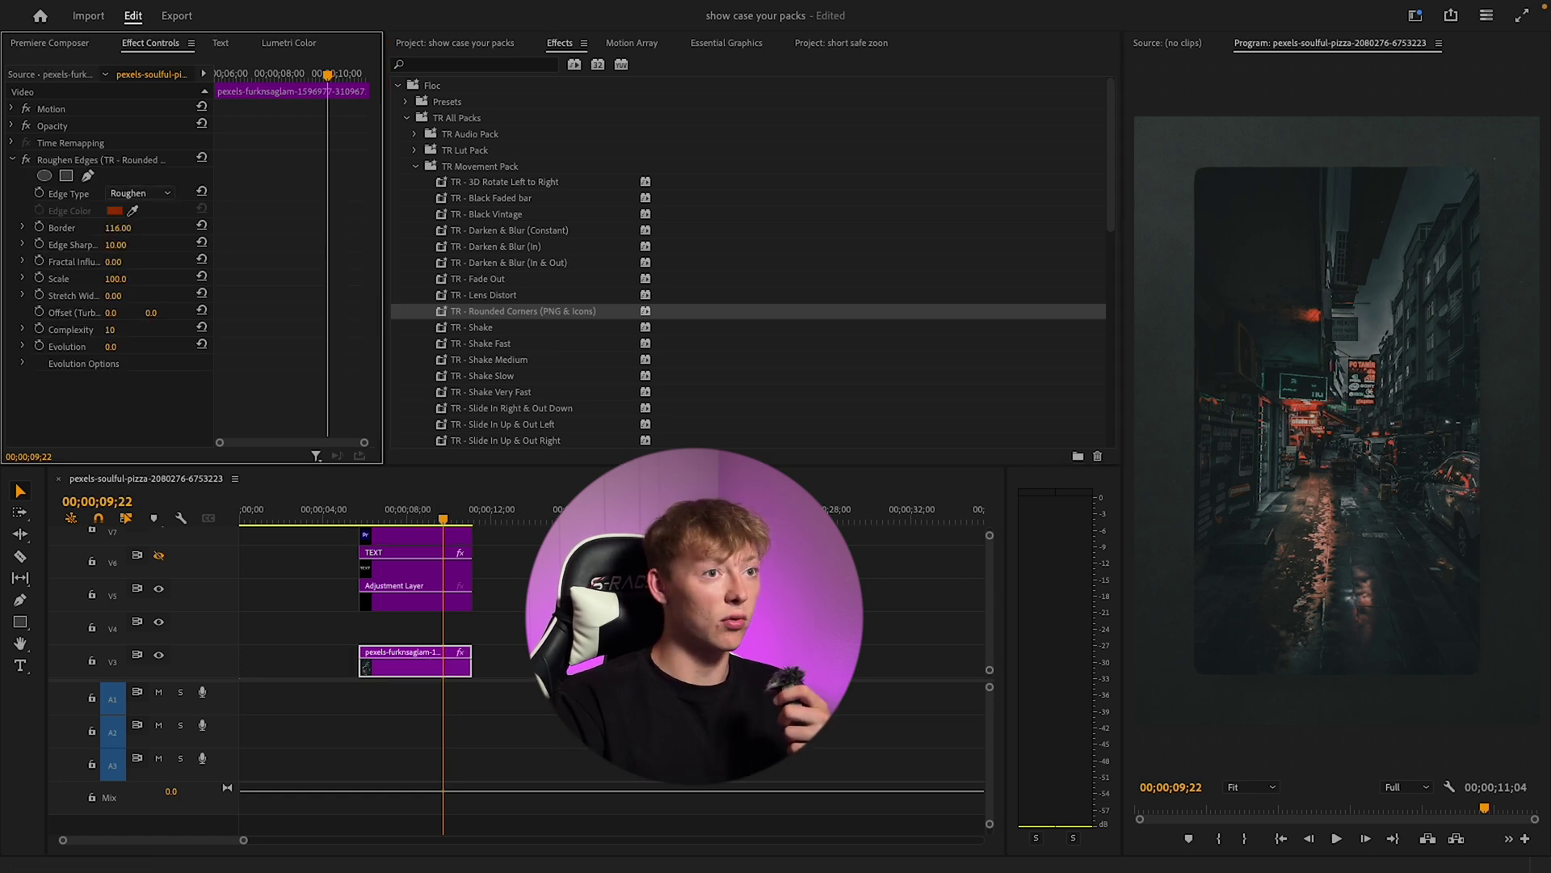
mouse_move(117, 245)
mouse_down()
mouse_move(81, 245)
mouse_move(97, 245)
mouse_up()
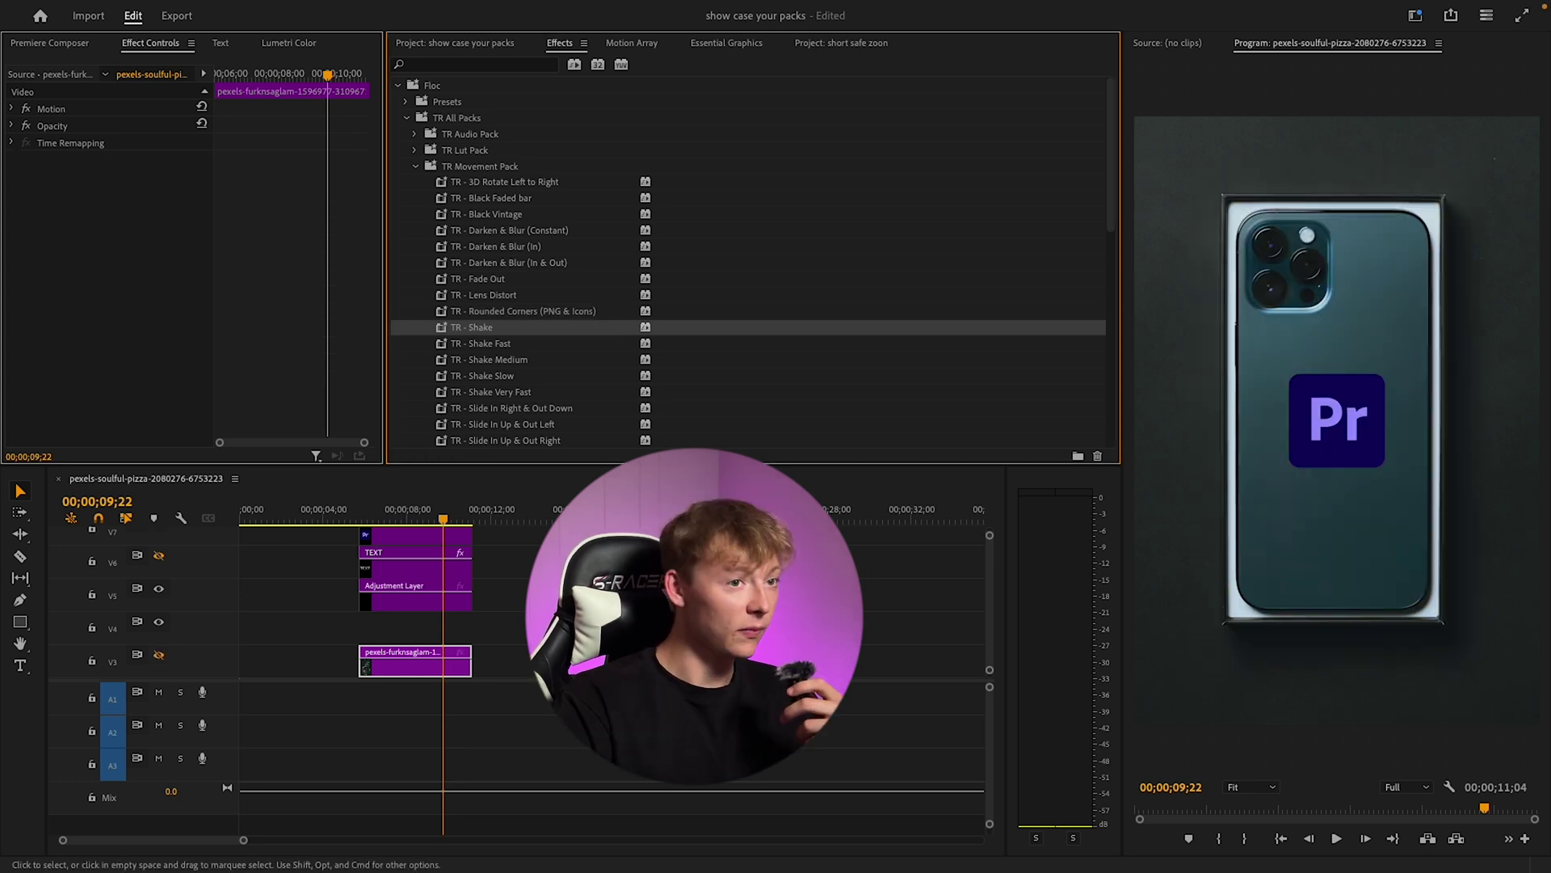
Step: Try TR - Shake on the AdobeProg1-06.png clip, preview it from the clip's start, and undo it
scroll(501, 602, up, 2)
drag(471, 327, 367, 529)
key(space)
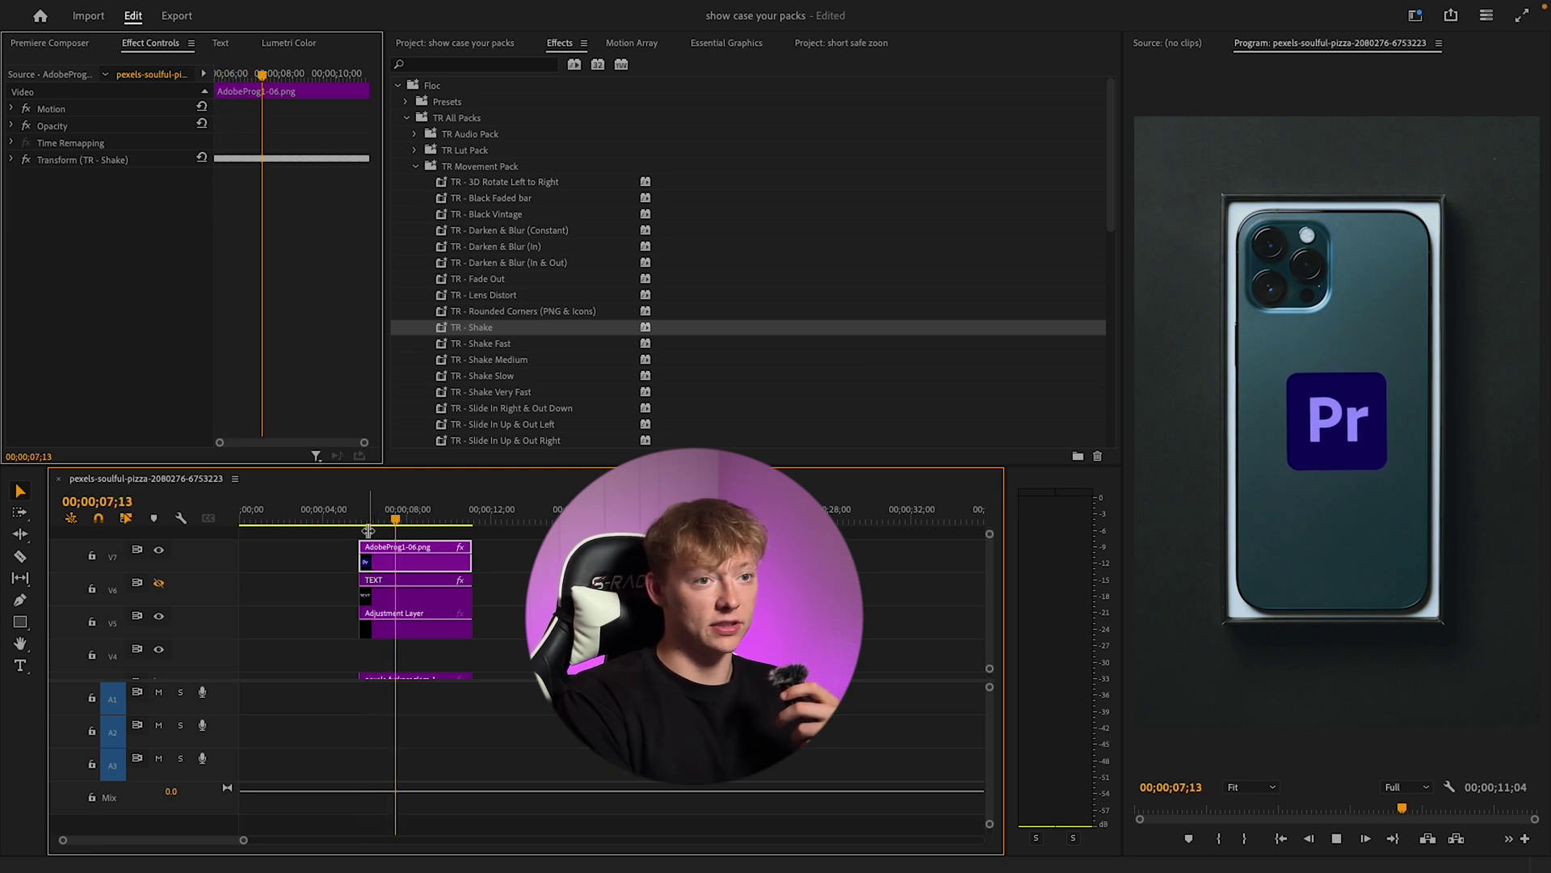
key(space)
key(ctrl+z)
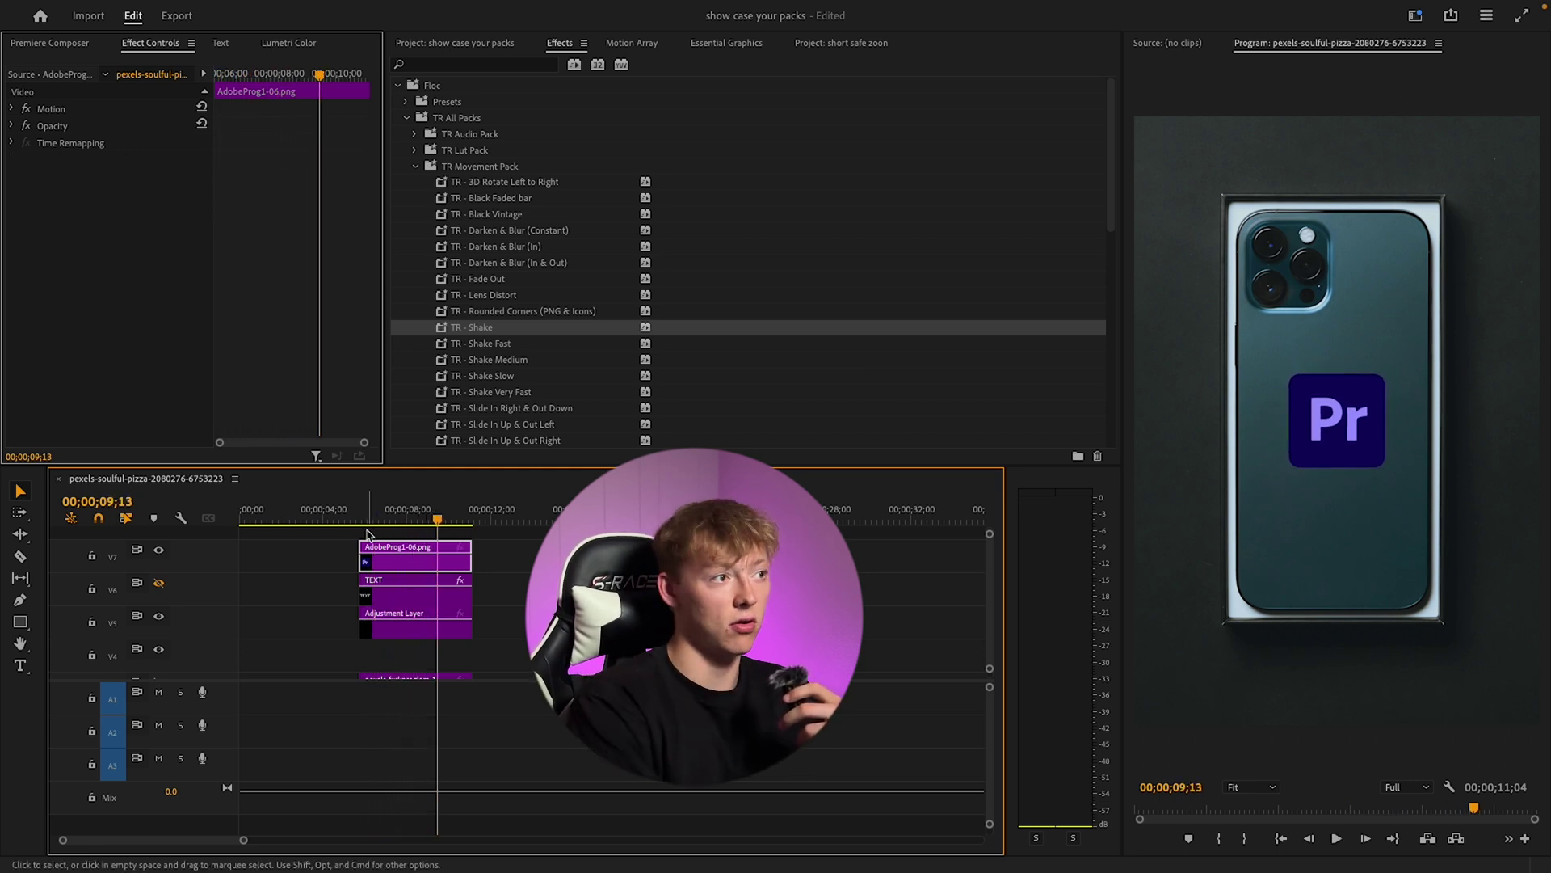
Step: Try TR - Shake Fast and TR - Shake Medium on the AdobeProg1-06.png clip, previewing and undoing them
click(483, 345)
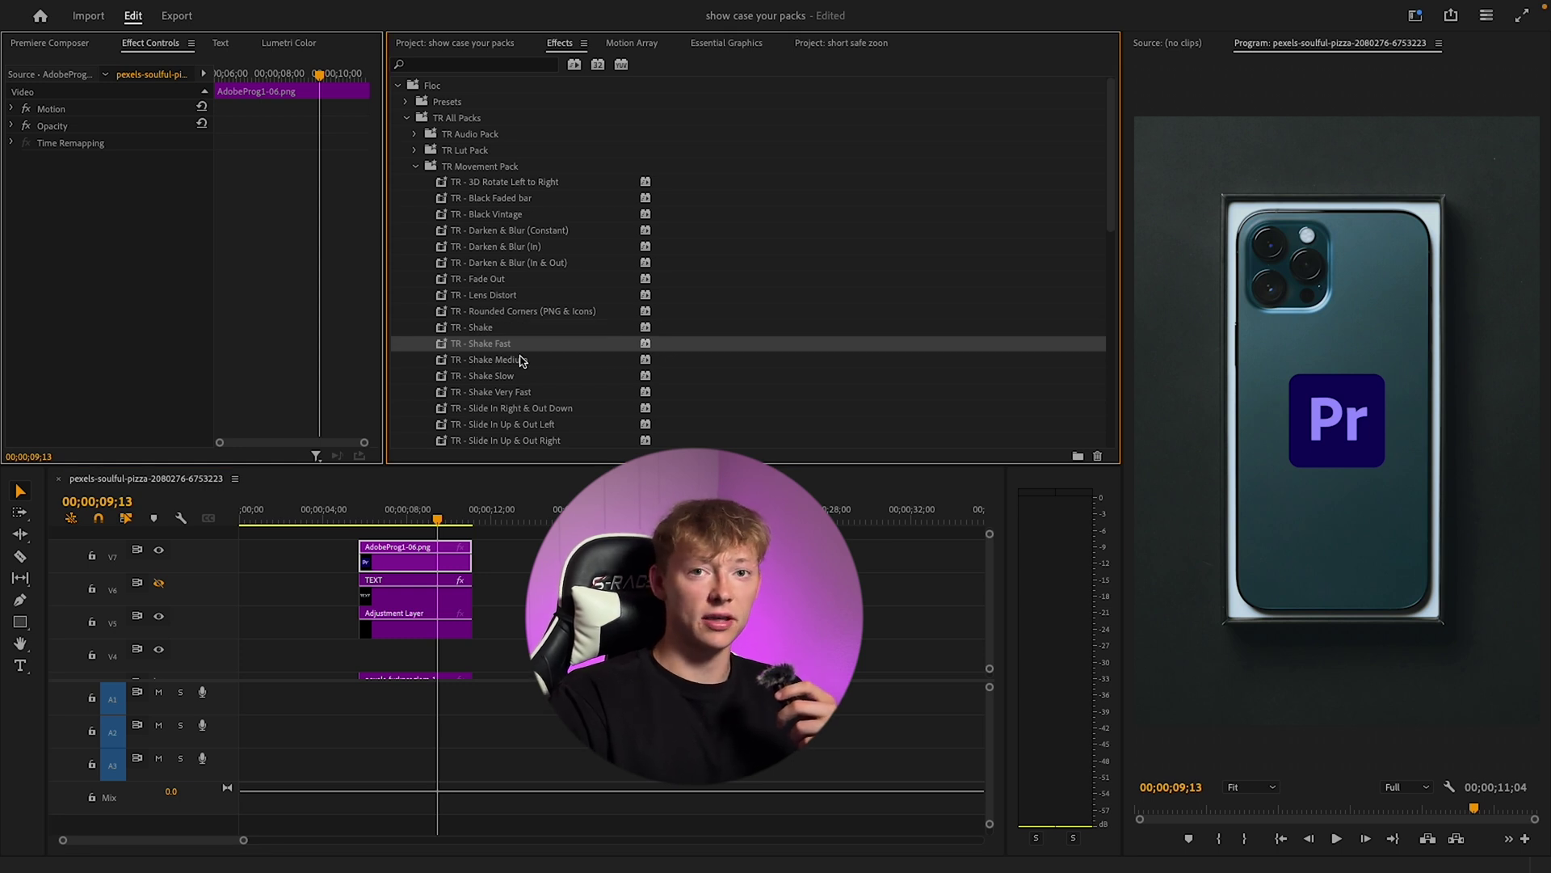
drag(517, 349, 370, 529)
key(space)
drag(489, 360, 411, 521)
key(ctrl+z)
Step: Try TR - Shake Slow on the AdobeProg1-06.png clip, play it back, and undo it
drag(488, 375, 418, 560)
click(395, 519)
key(space)
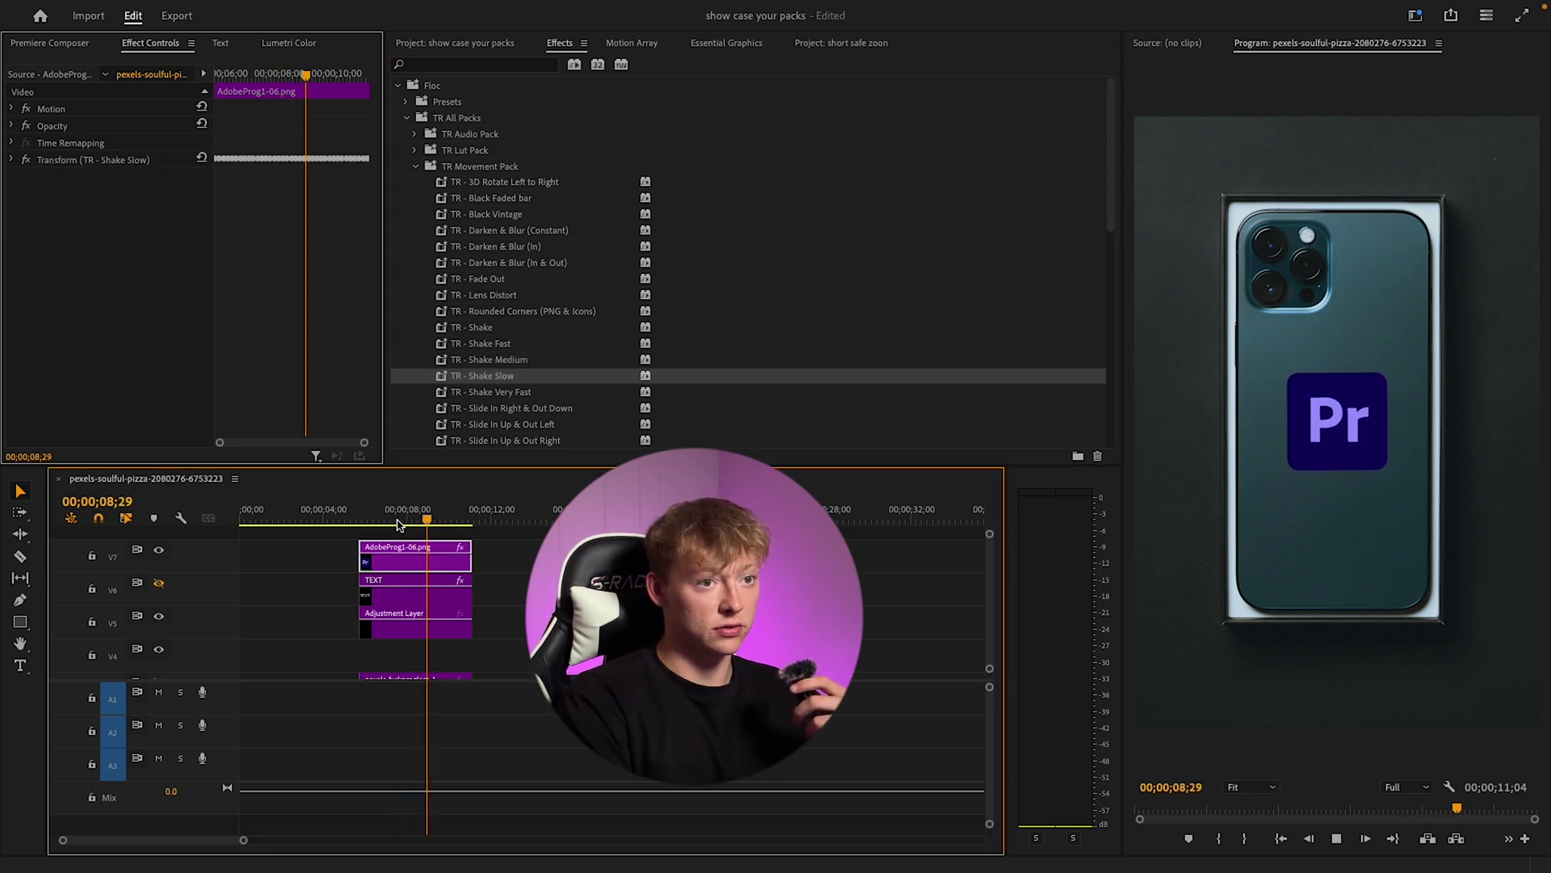
key(space)
key(ctrl+z)
Step: Try TR - Shake Very Fast on the AdobeProg1-06.png clip, play it back, and undo it
drag(524, 395, 418, 560)
click(385, 522)
key(space)
key(space)
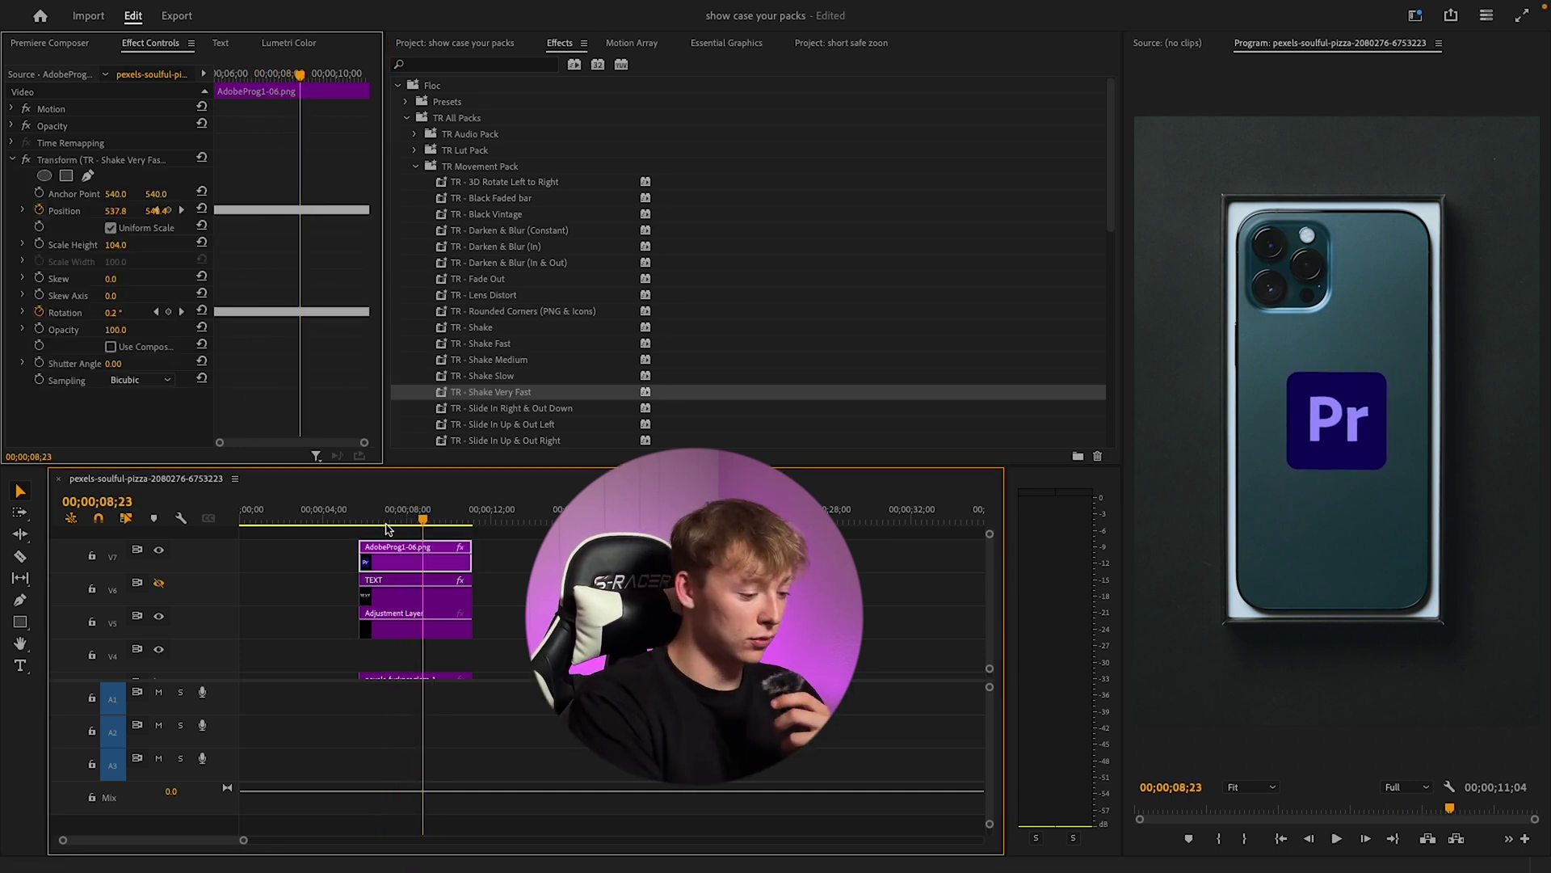
key(ctrl+z)
Step: Shorten the AdobeProg1-06.png clip and preview TR - Slide In Right & Out Down on it from just before its start
scroll(543, 328, down, 2)
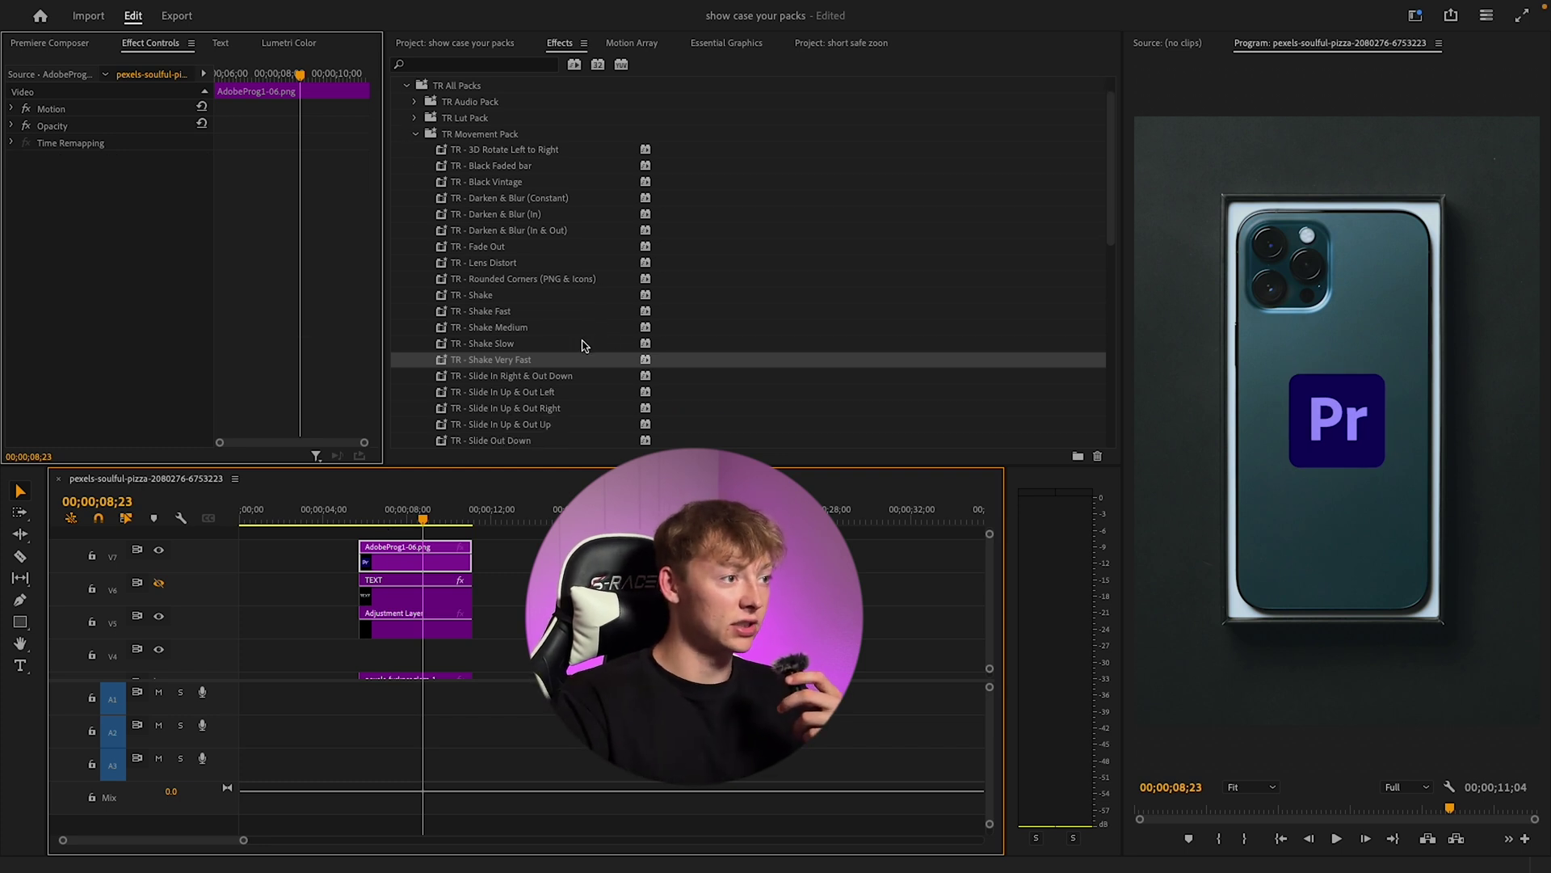
scroll(541, 328, down, 3)
drag(510, 166, 142, 563)
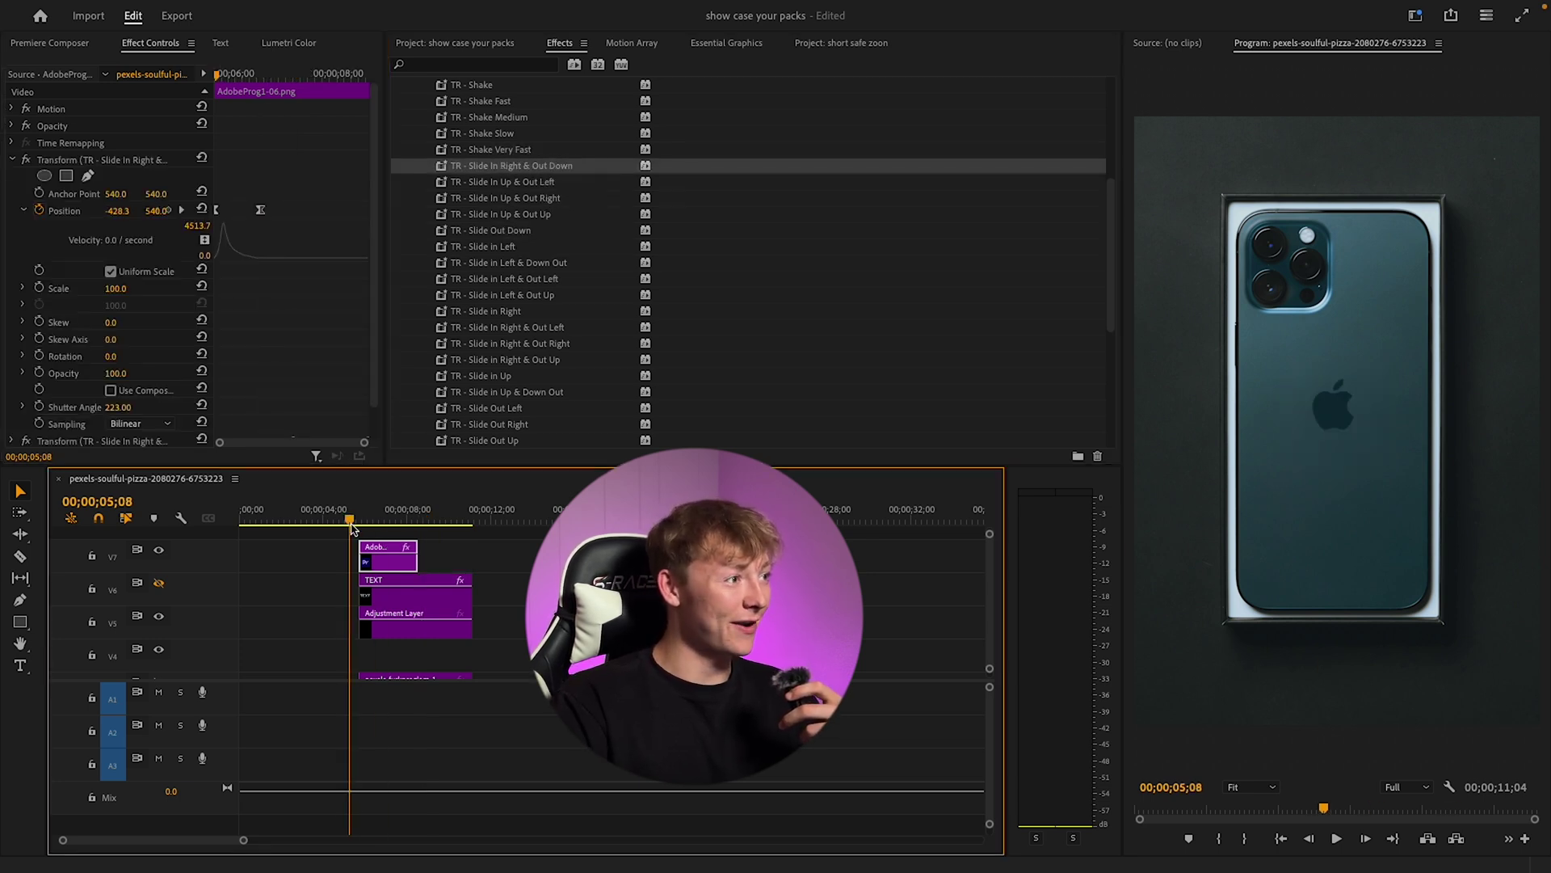
drag(350, 526, 354, 526)
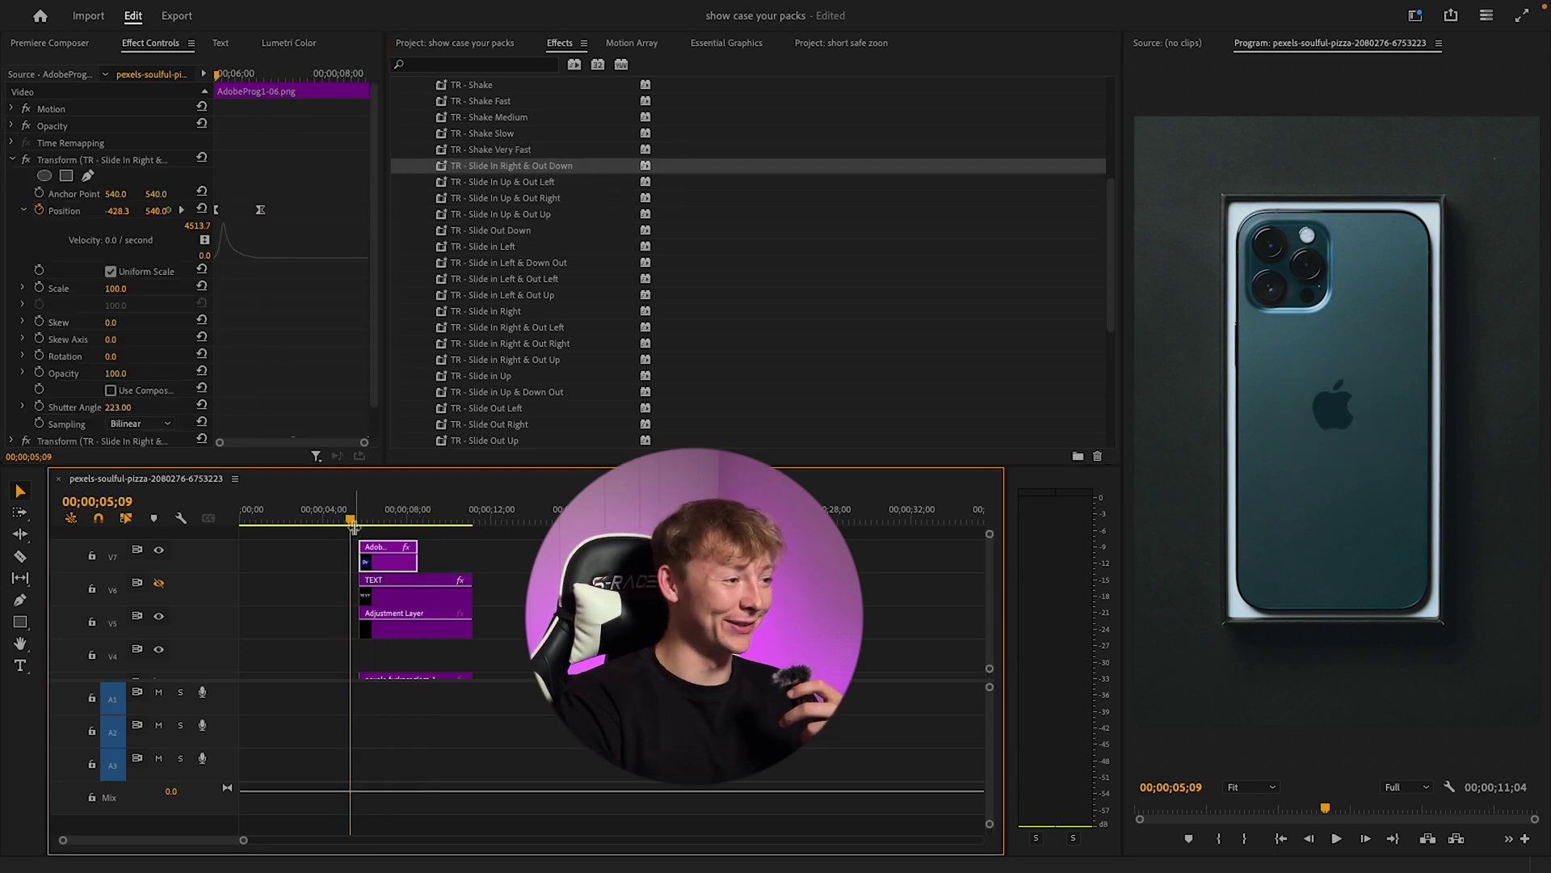
key(space)
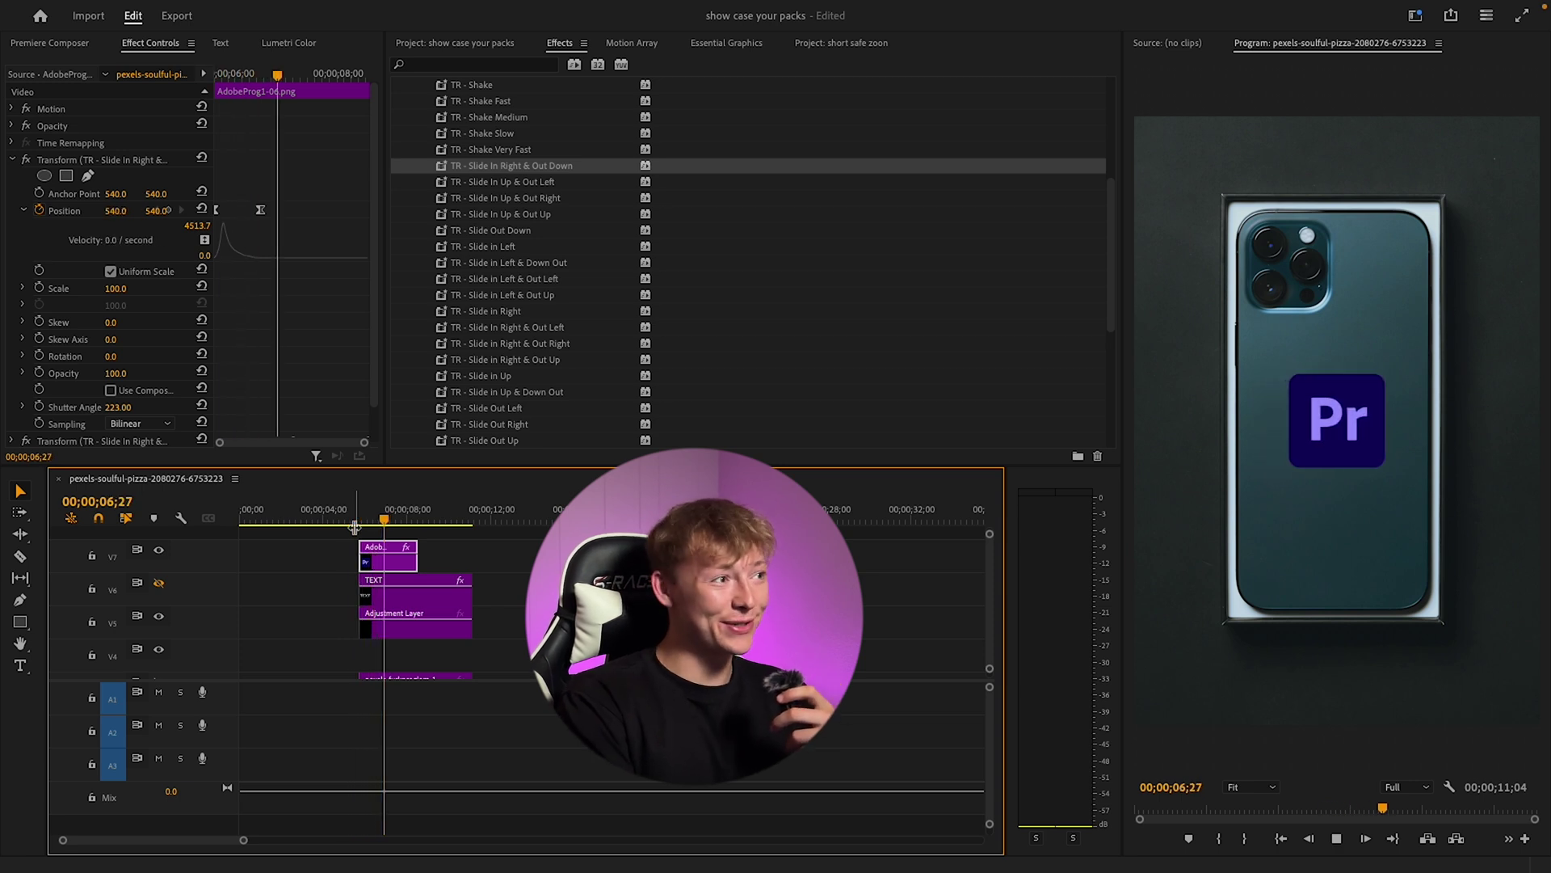
key(space)
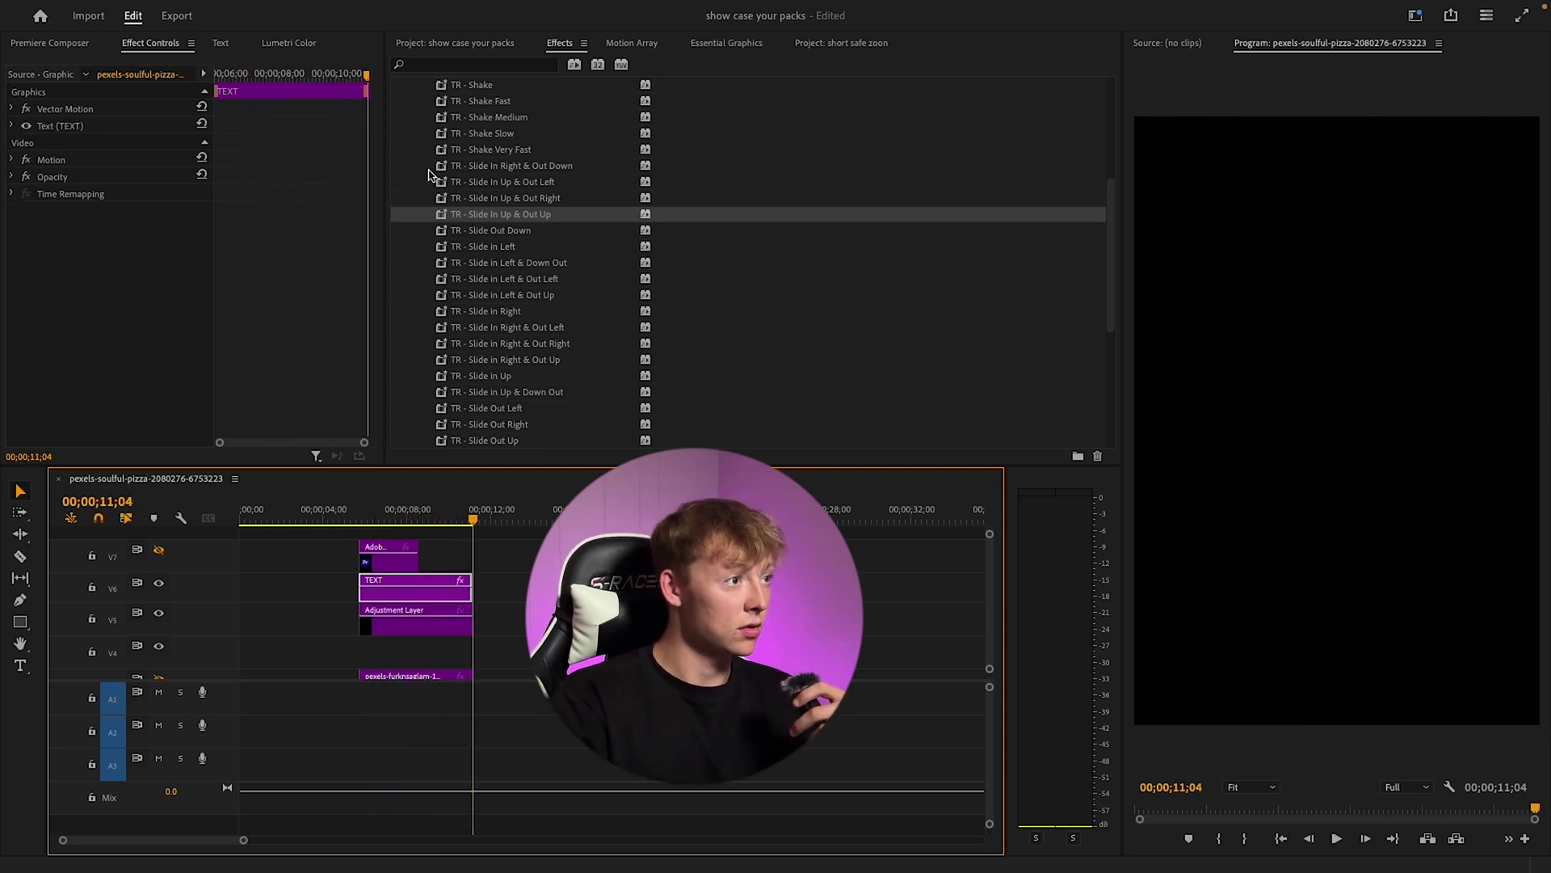
Step: Try TR - Slide Out Down on the TEXT clip and preview the exit animation near the clip's end
drag(491, 231, 406, 594)
click(426, 521)
drag(426, 524, 410, 524)
key(space)
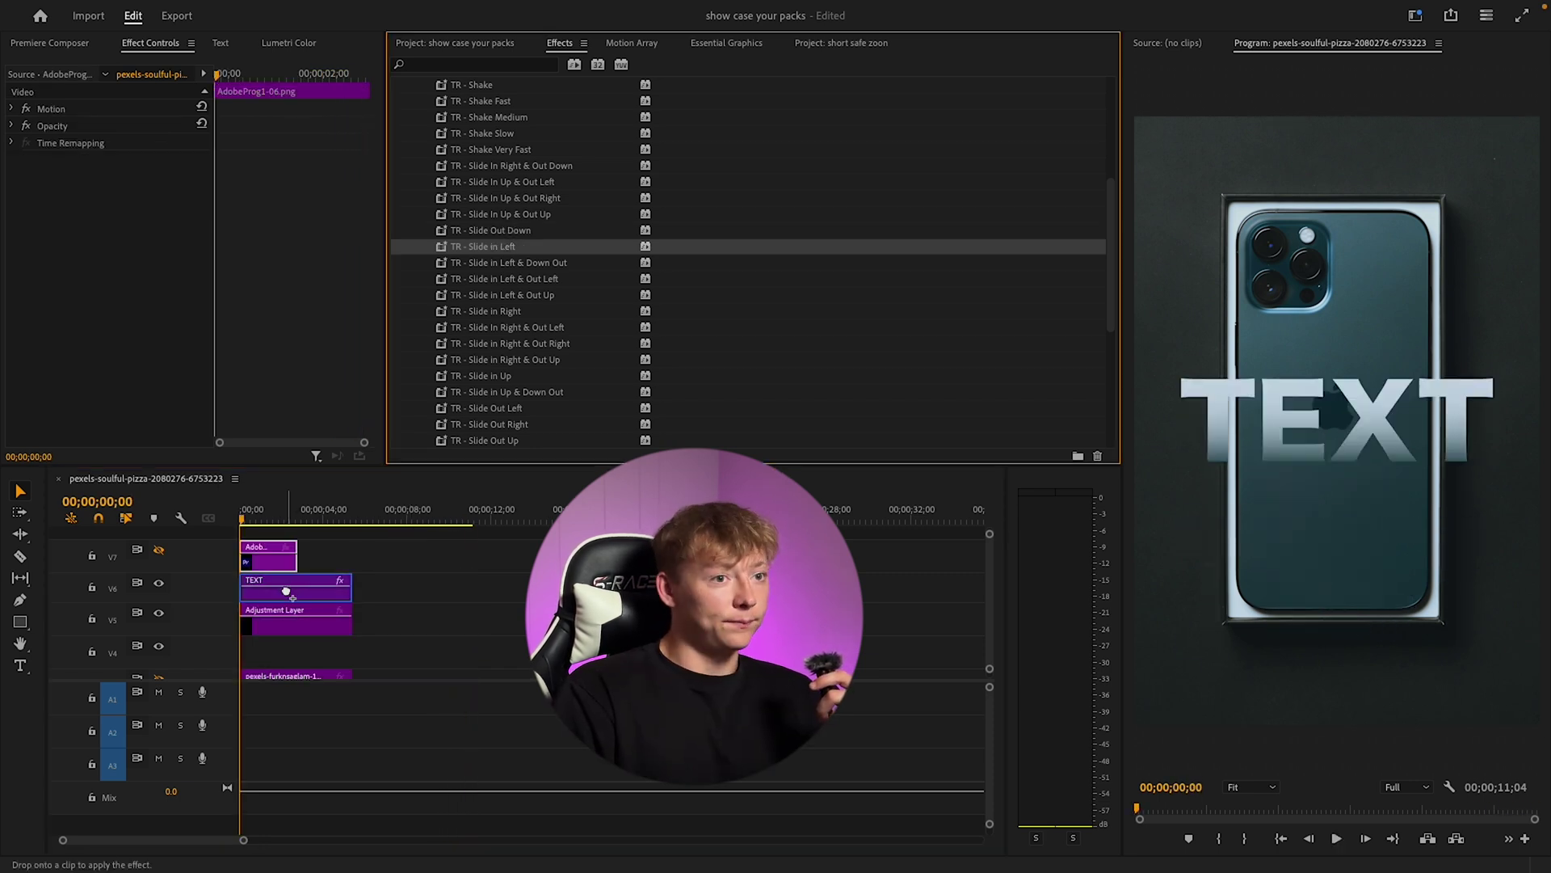
Step: Try TR - Slide in Left on the TEXT clip, preview it from the sequence start, and undo it
drag(286, 592, 287, 590)
key(space)
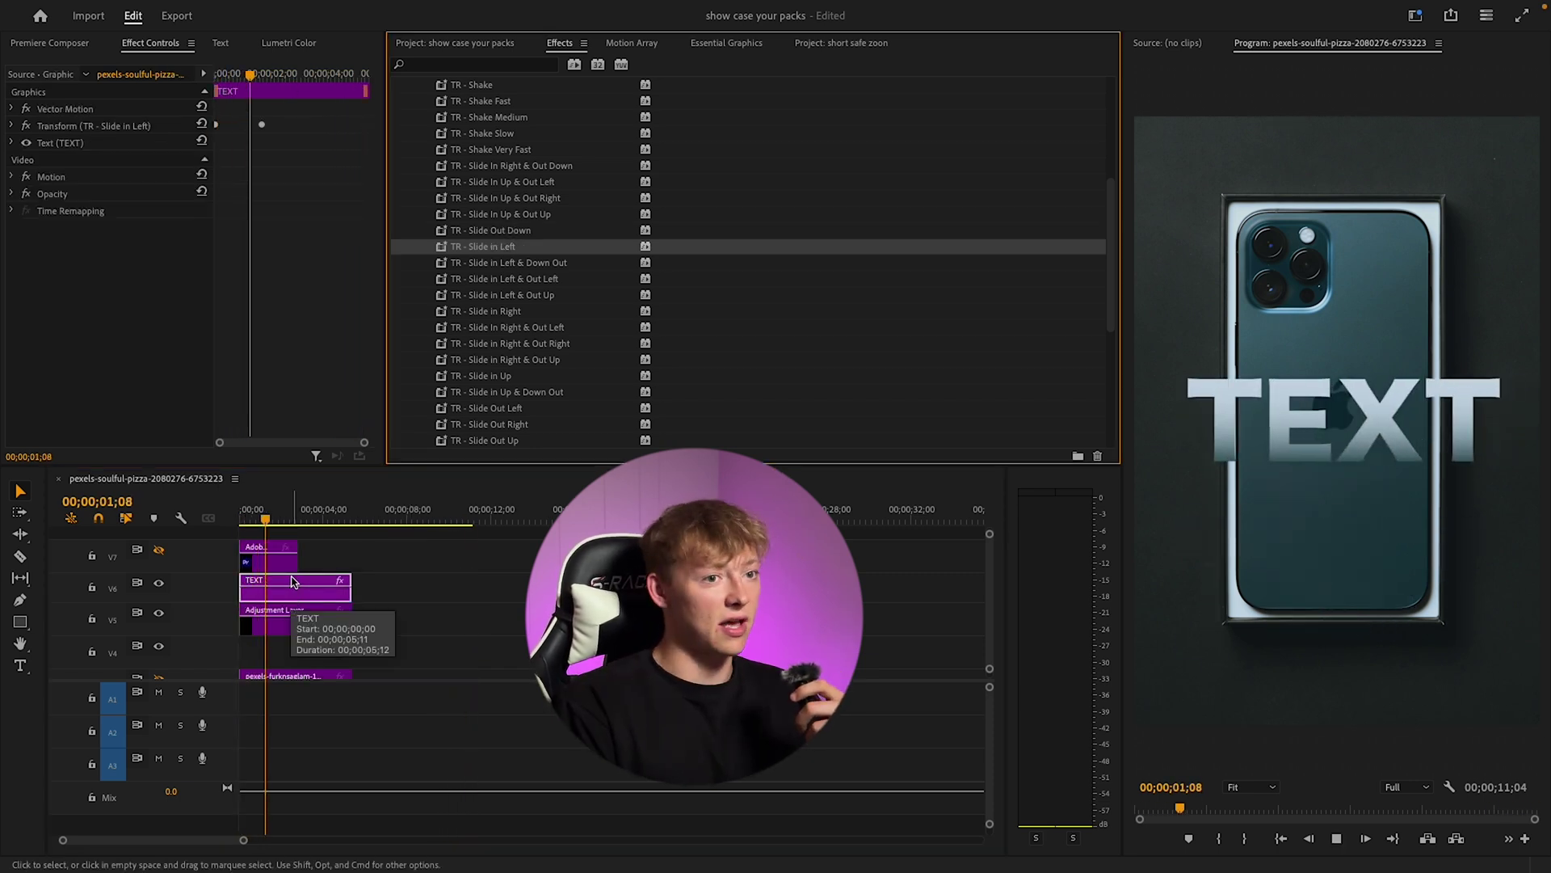
key(space)
key(super+z)
Step: Try TR - Slide in Left & Down Out on the TEXT clip, preview it from the sequence start, and undo it
drag(518, 260, 292, 591)
key(Home)
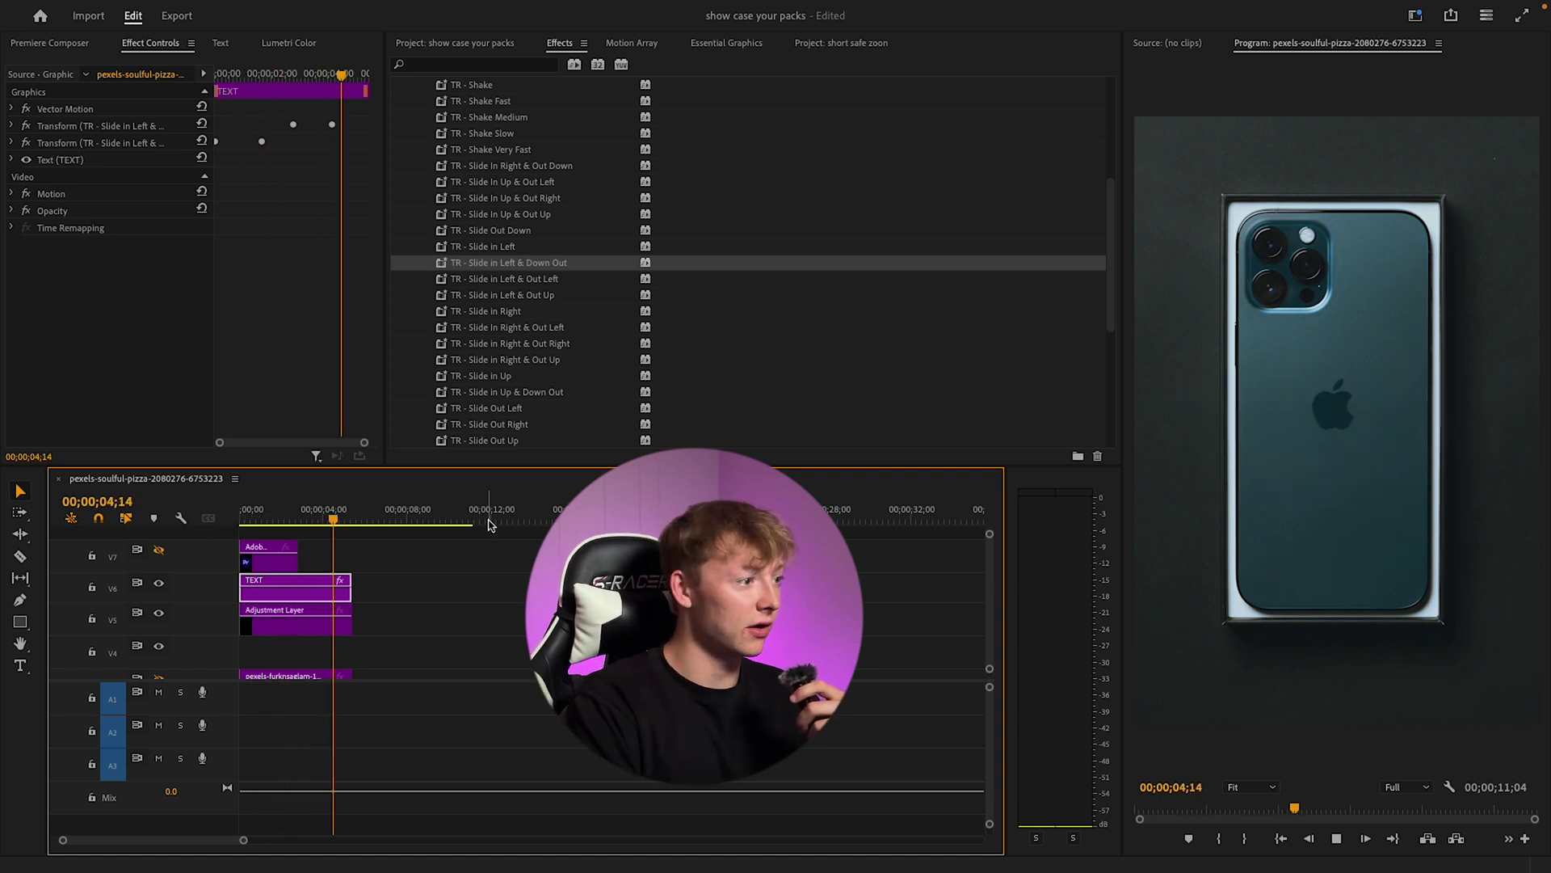
key(ctrl+z)
Step: Try TR - Slide in Left & Out Left and TR - Slide in Left & Out Up on the TEXT clip, previewing and undoing them
drag(554, 279, 294, 588)
key(Home)
key(space)
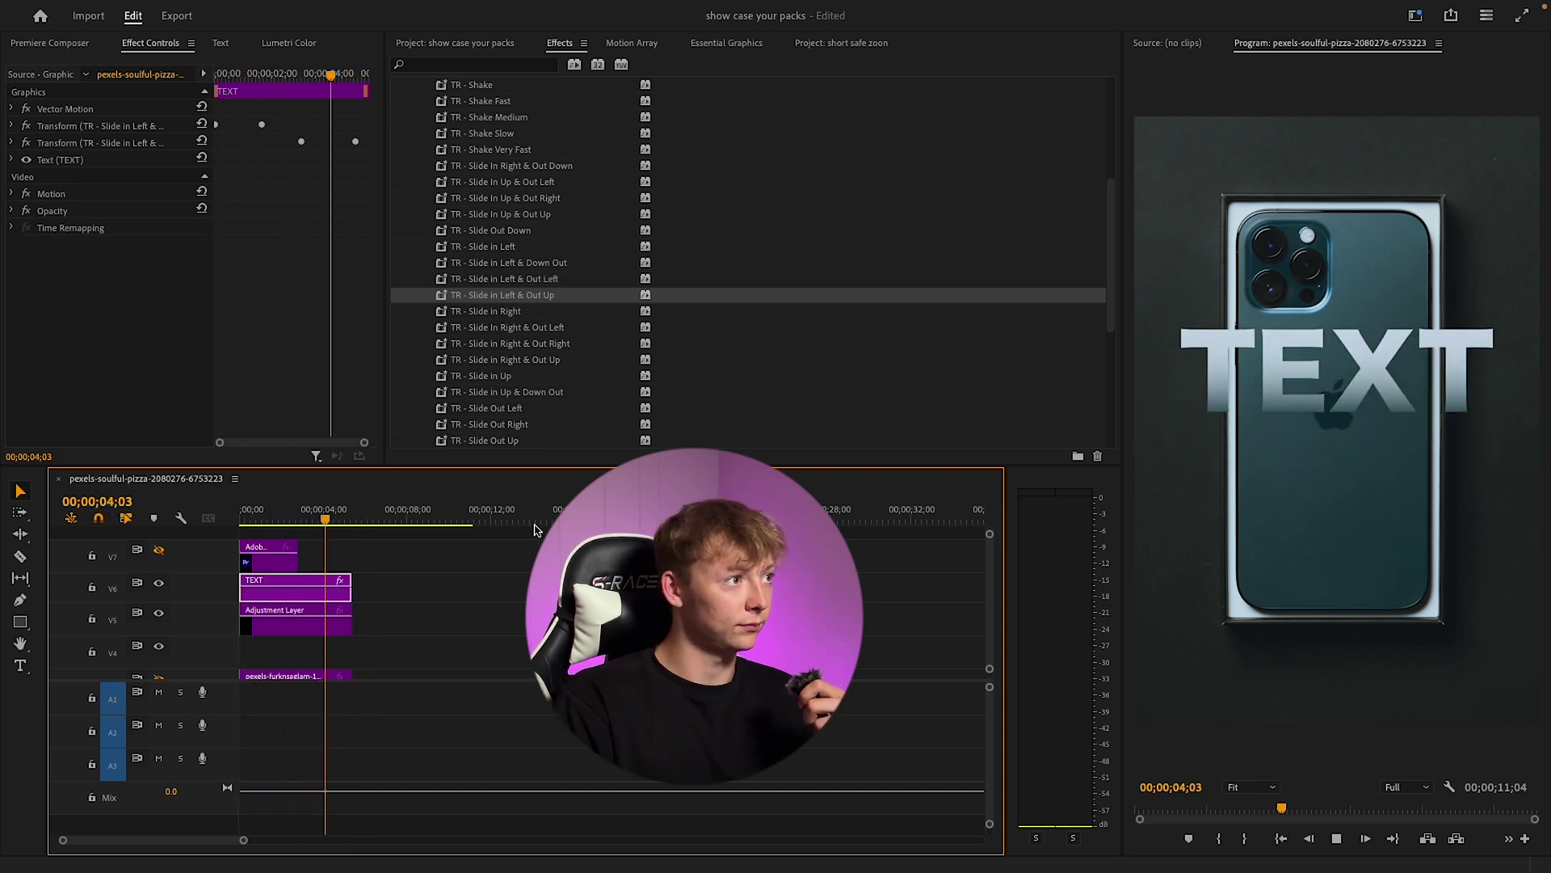
key(super+z)
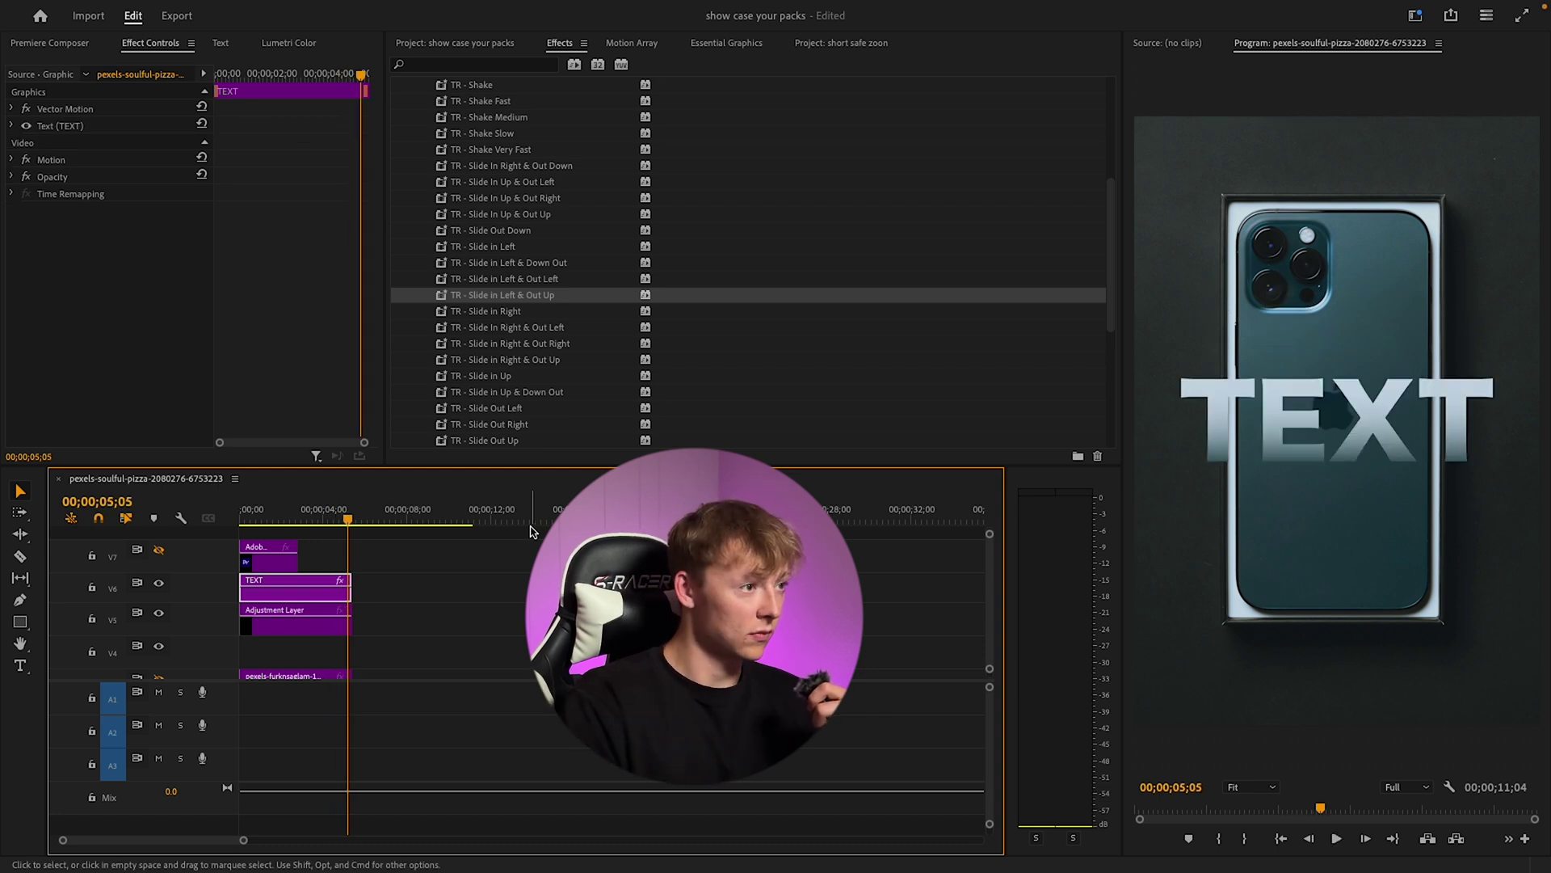
Step: Try TR - Slide in Right on the TEXT clip with the starting horizontal Position set to -1286.5, and preview the entrance
click(514, 313)
drag(291, 597, 292, 596)
key(Home)
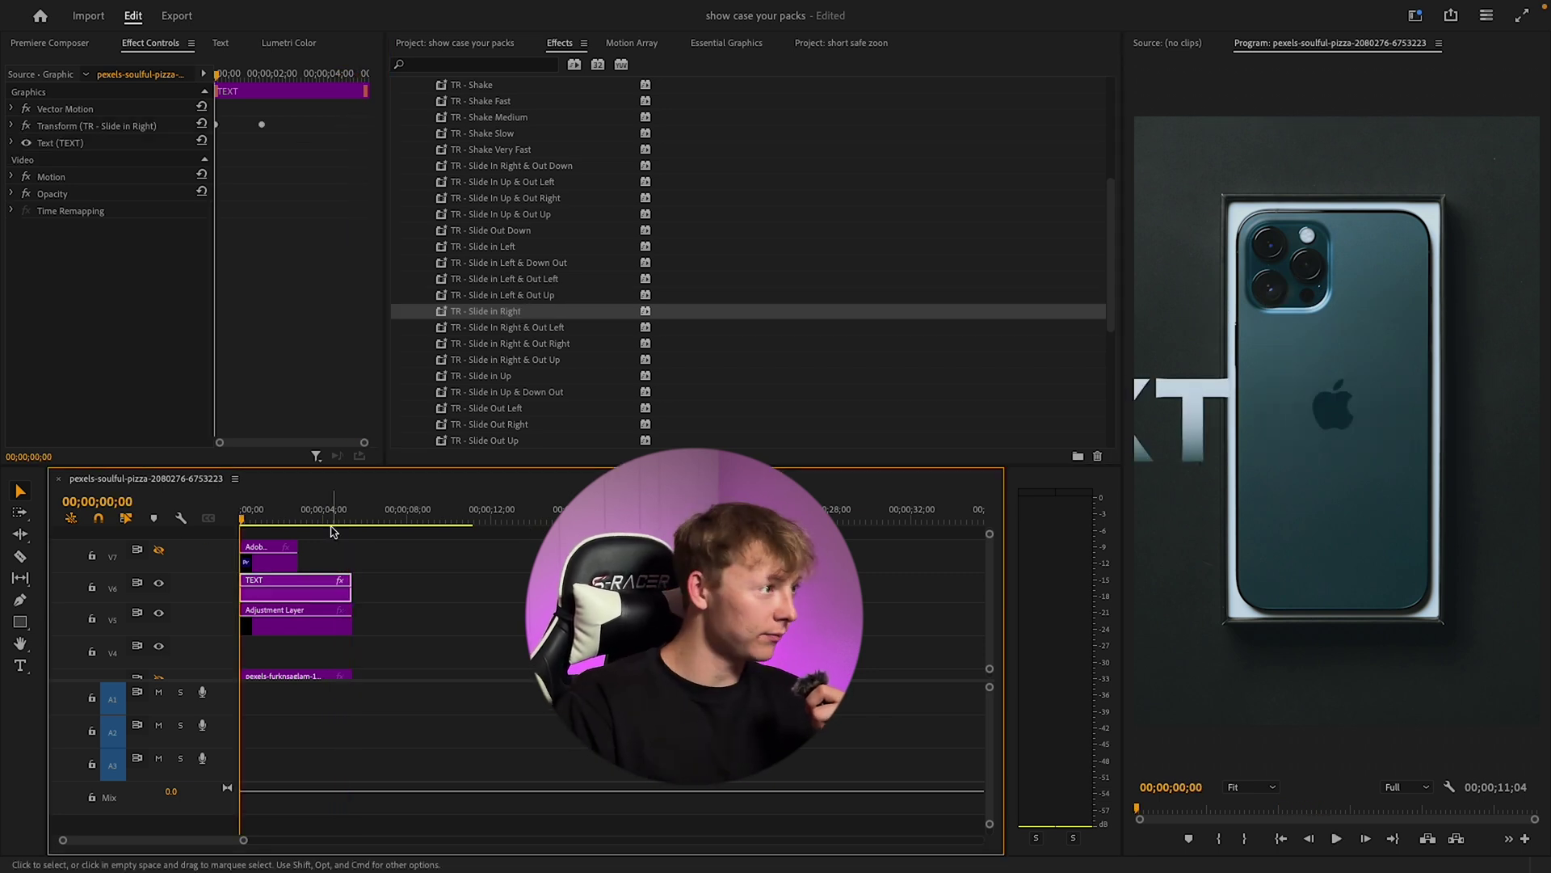
click(12, 127)
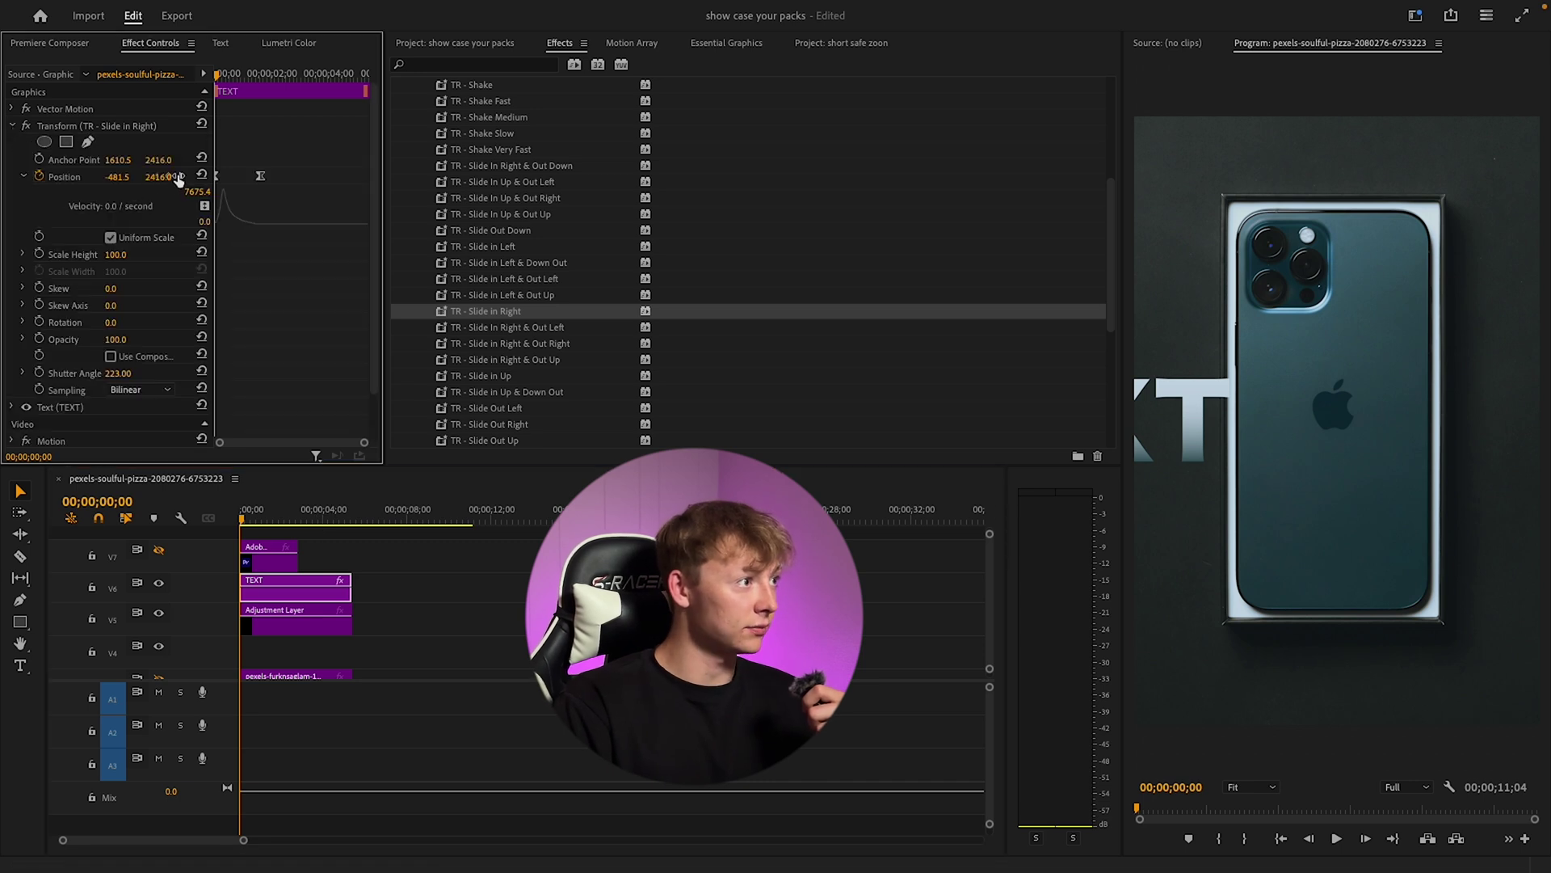
drag(118, 176, 16, 176)
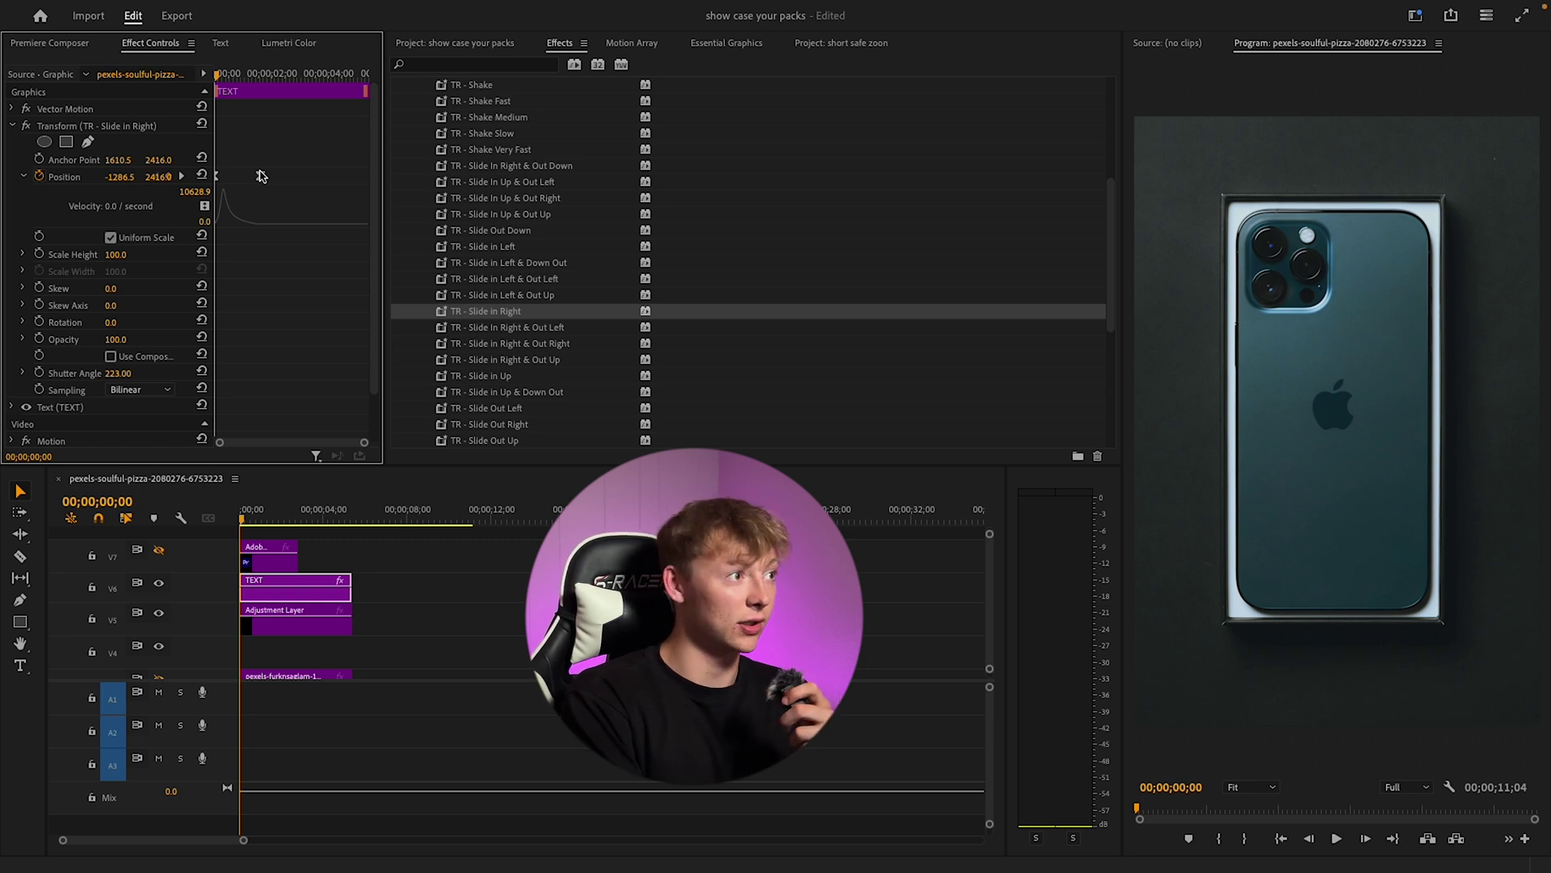
key(space)
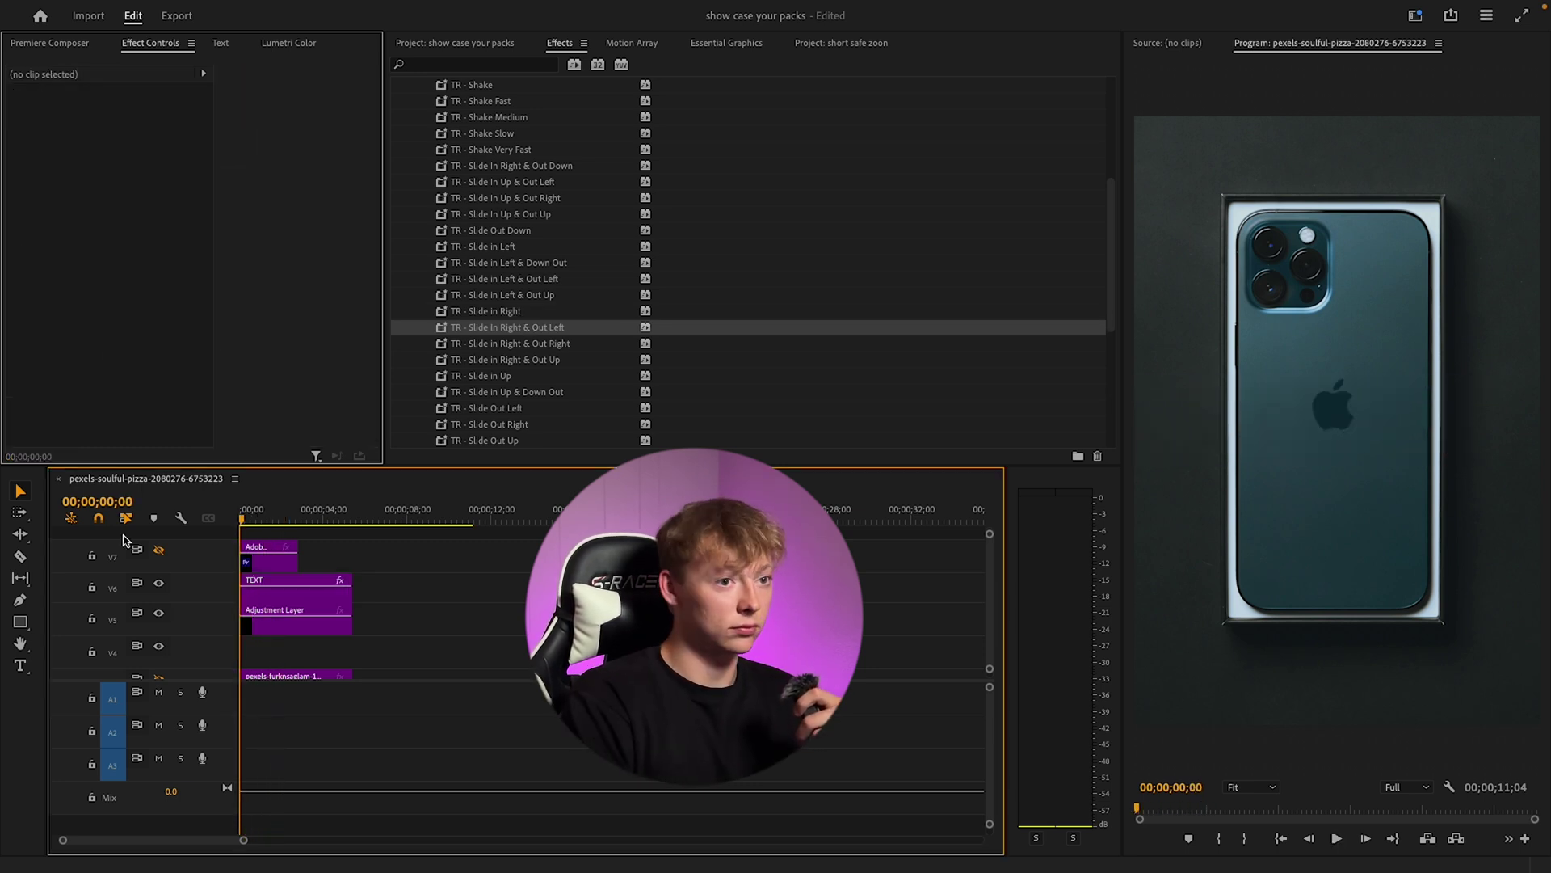
Step: Preview TR - Slide In Right & Out Left and TR - Slide in Right & Out Right on the TEXT clip
key(m)
key(space)
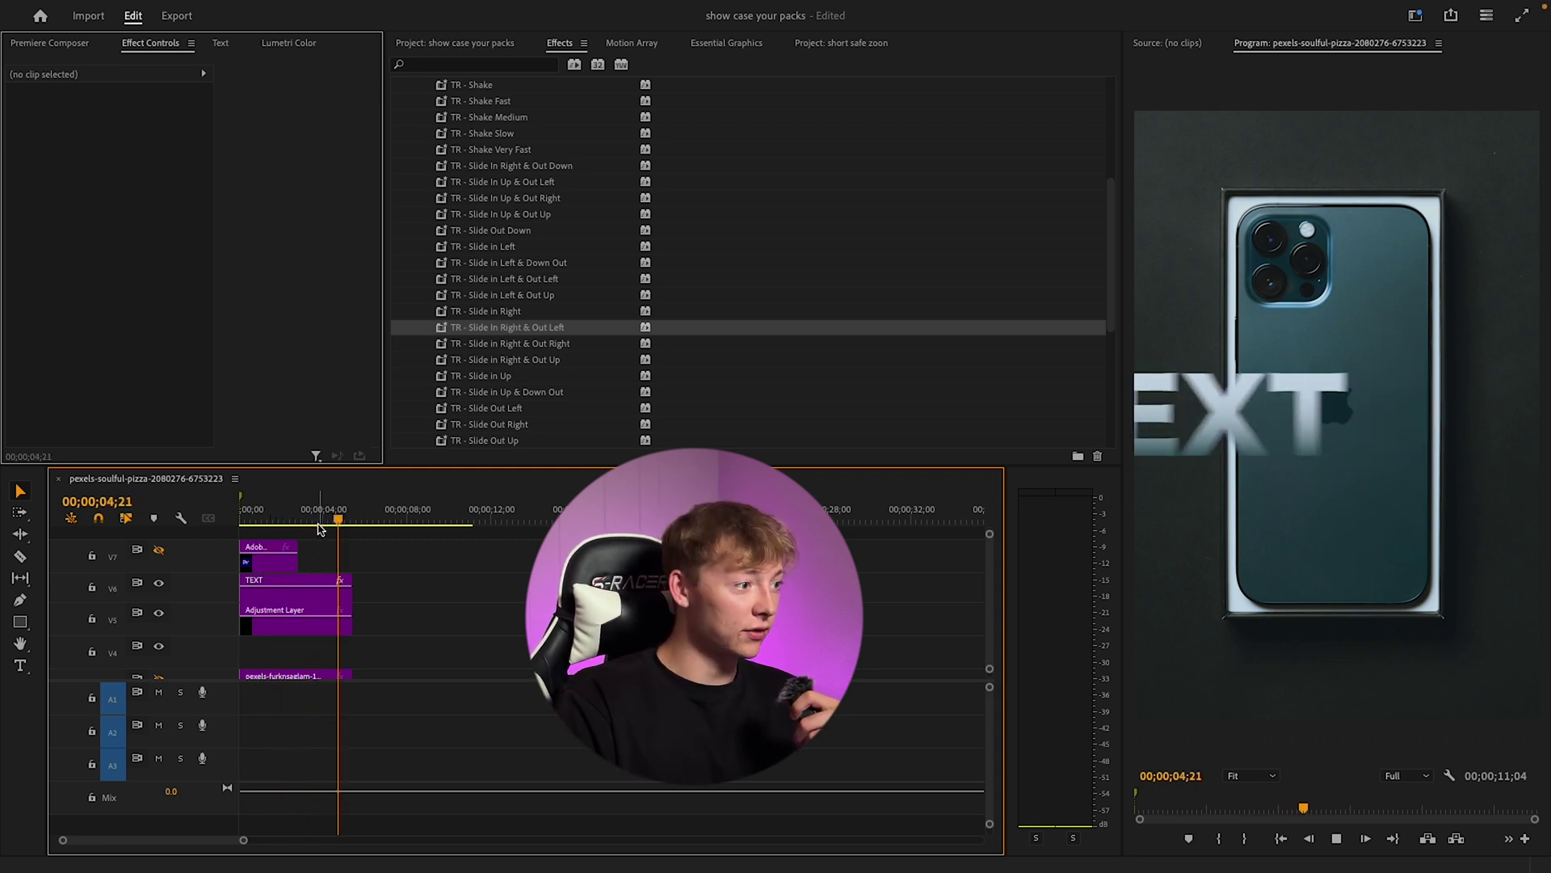
drag(511, 344, 299, 583)
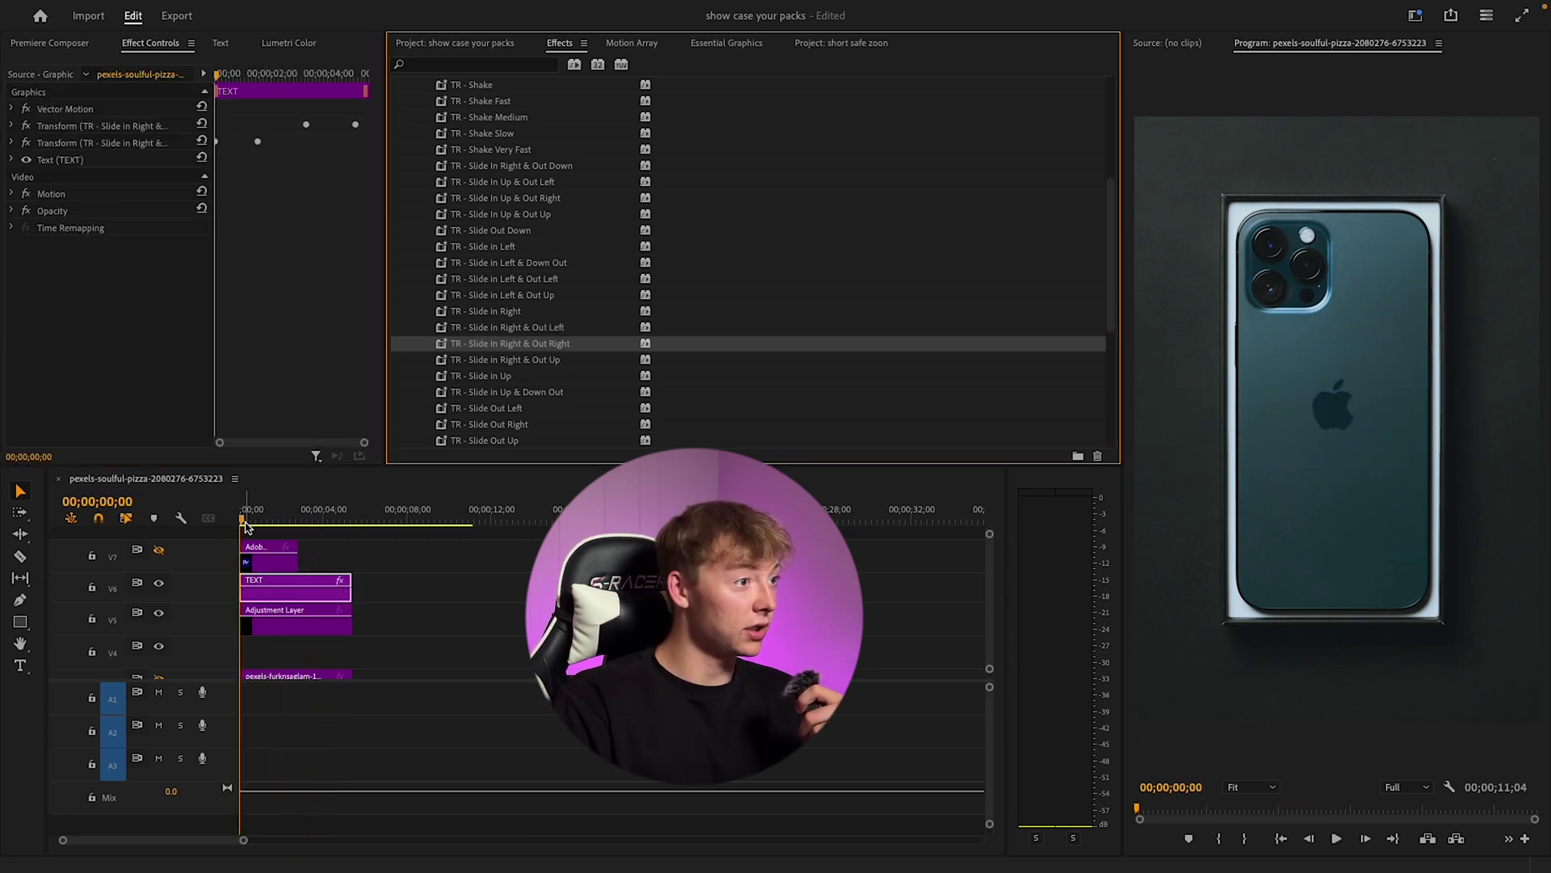
key(space)
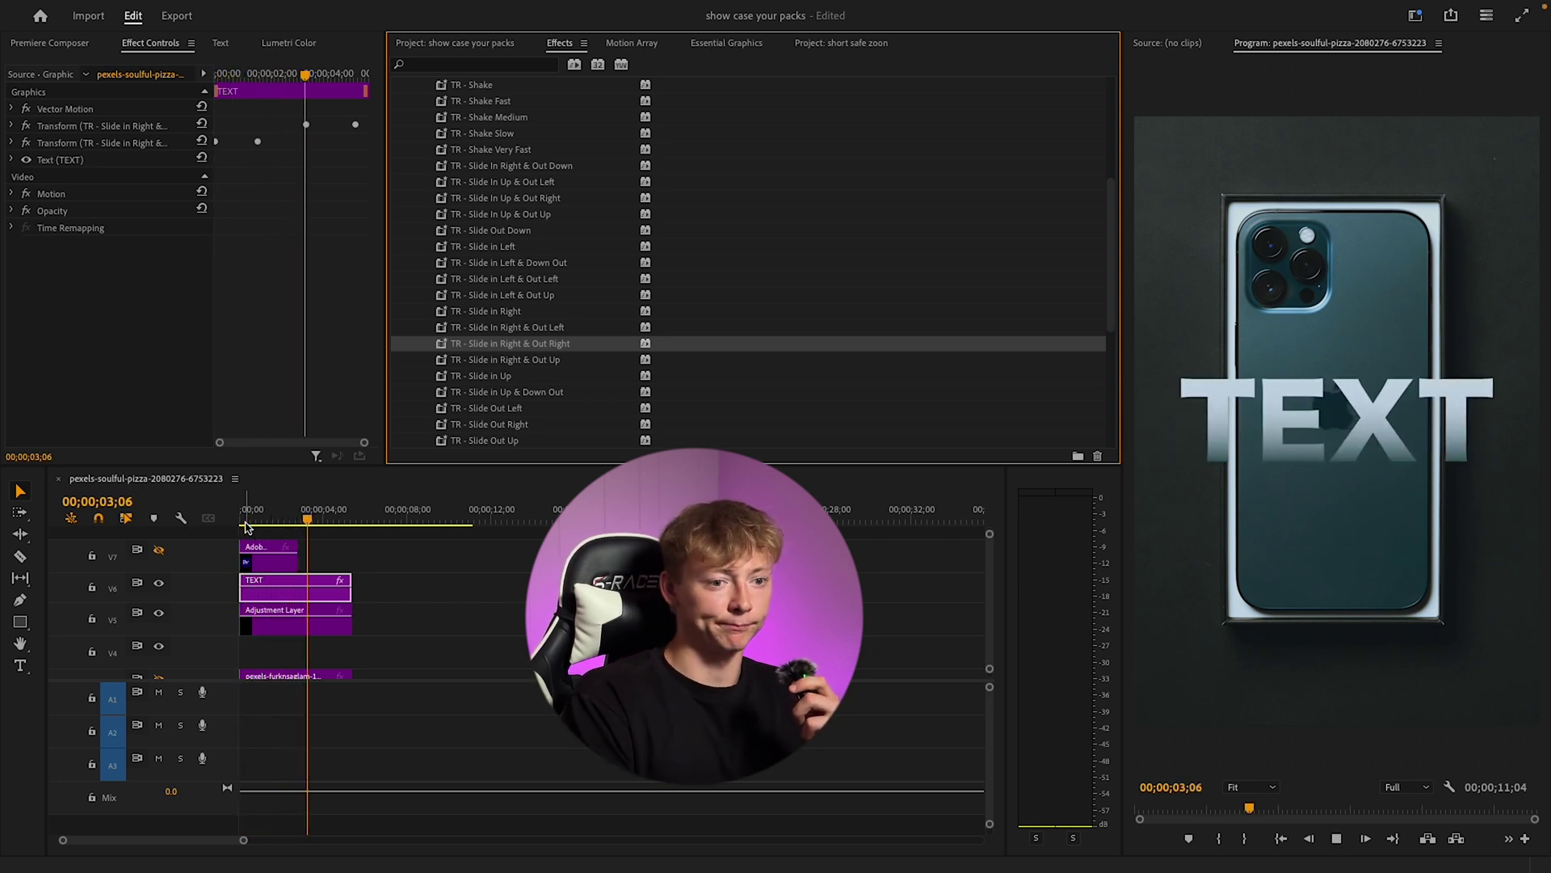
Step: Try TR - Slide in Up on the TEXT clip, preview it from near the sequence start, and undo it
click(247, 521)
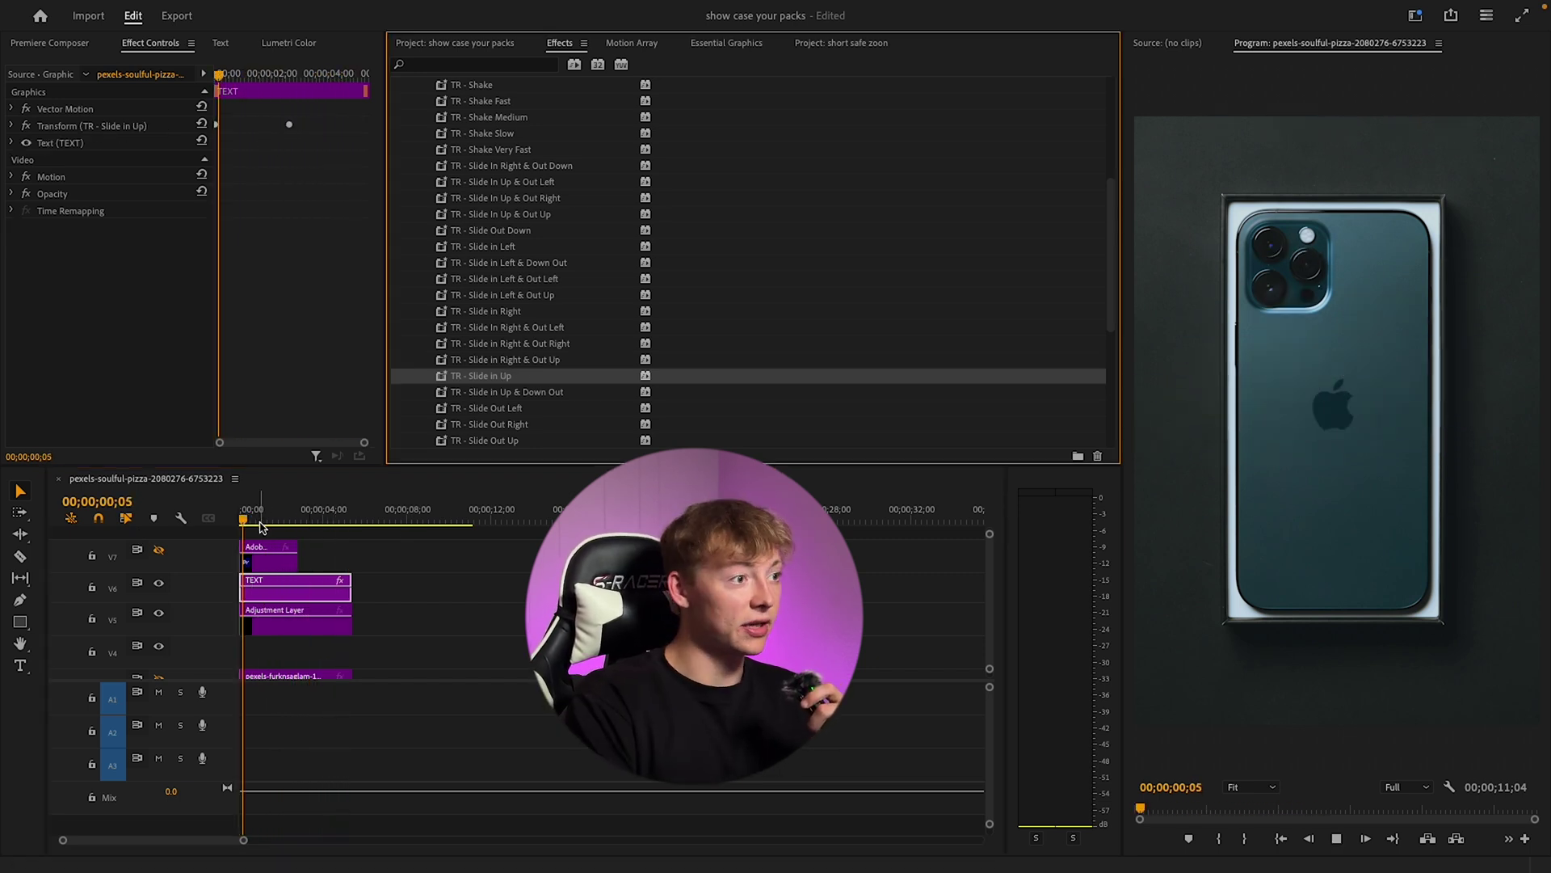
scroll(655, 345, down, 2)
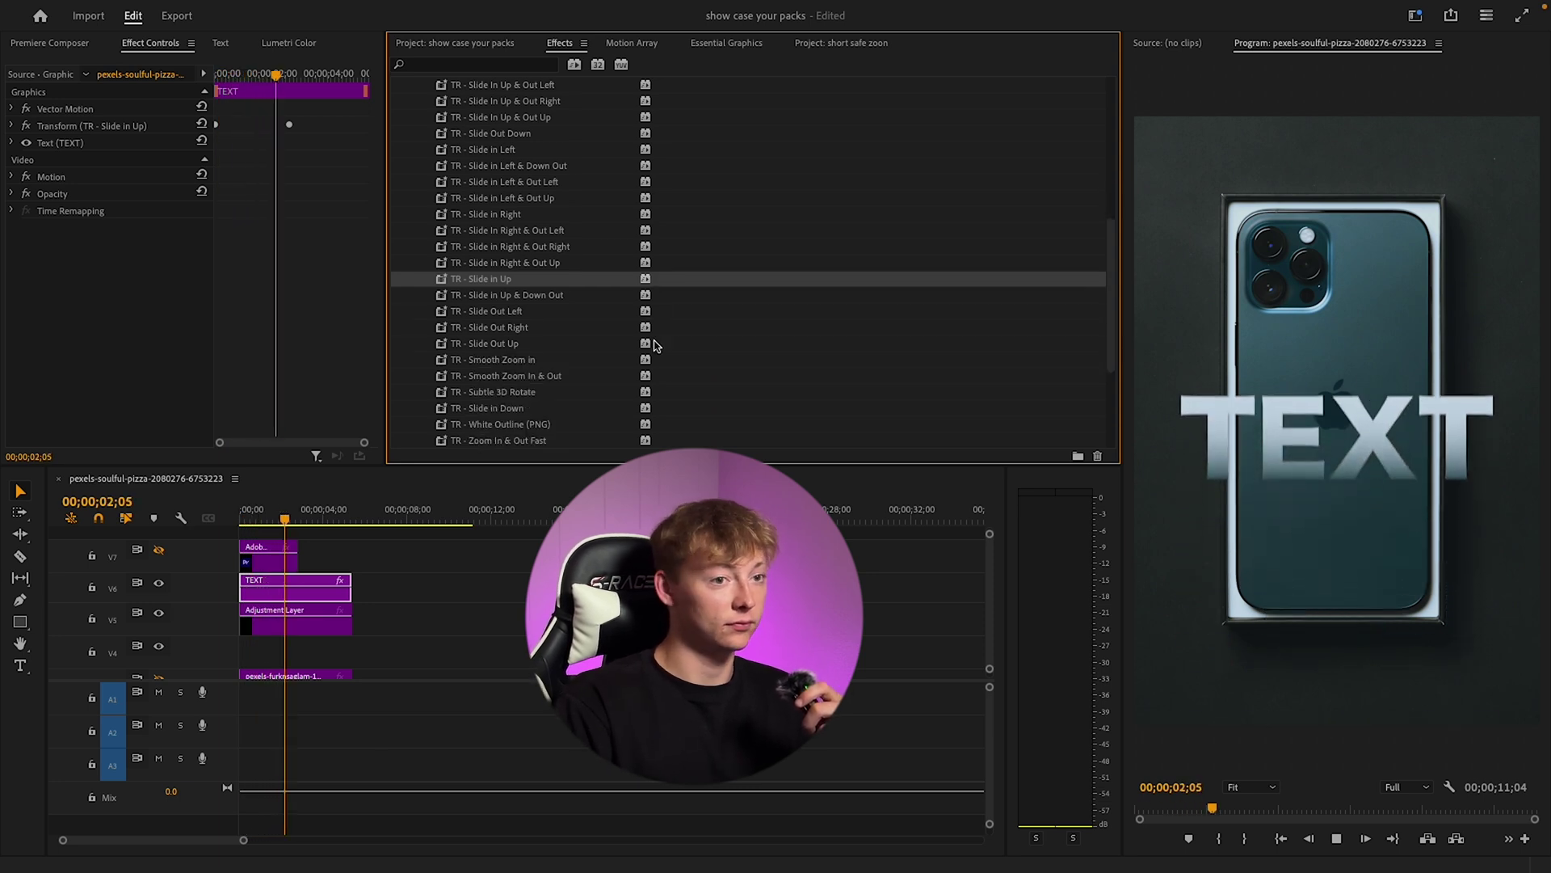
key(ctrl+z)
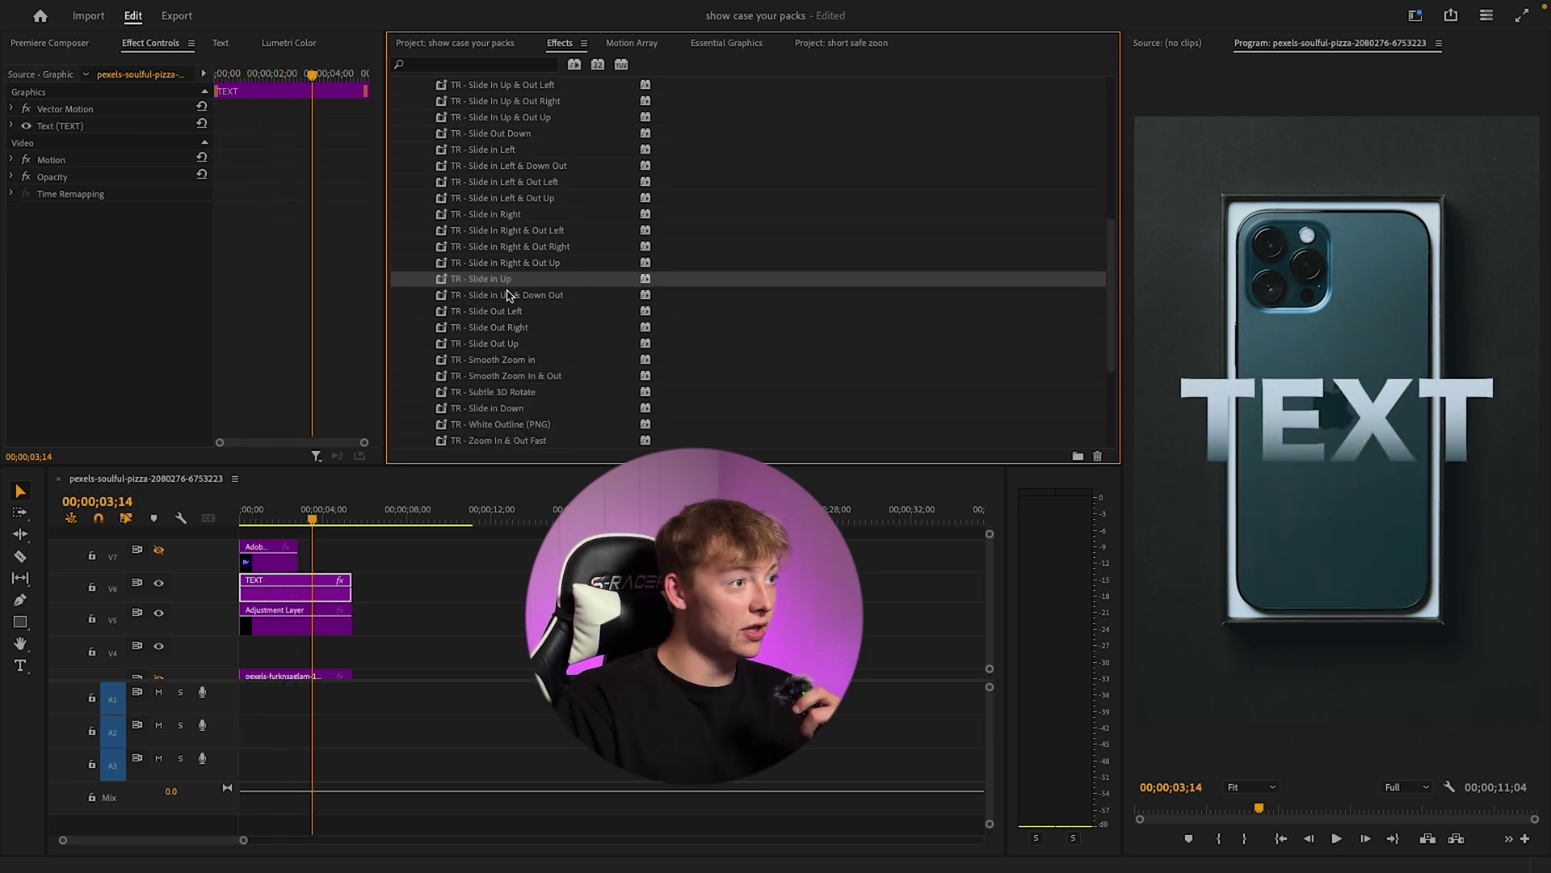
Step: Try TR - Slide in Up & Down Out on the TEXT clip, preview its entrance and exit, and undo it
drag(509, 296, 295, 590)
key(Home)
key(space)
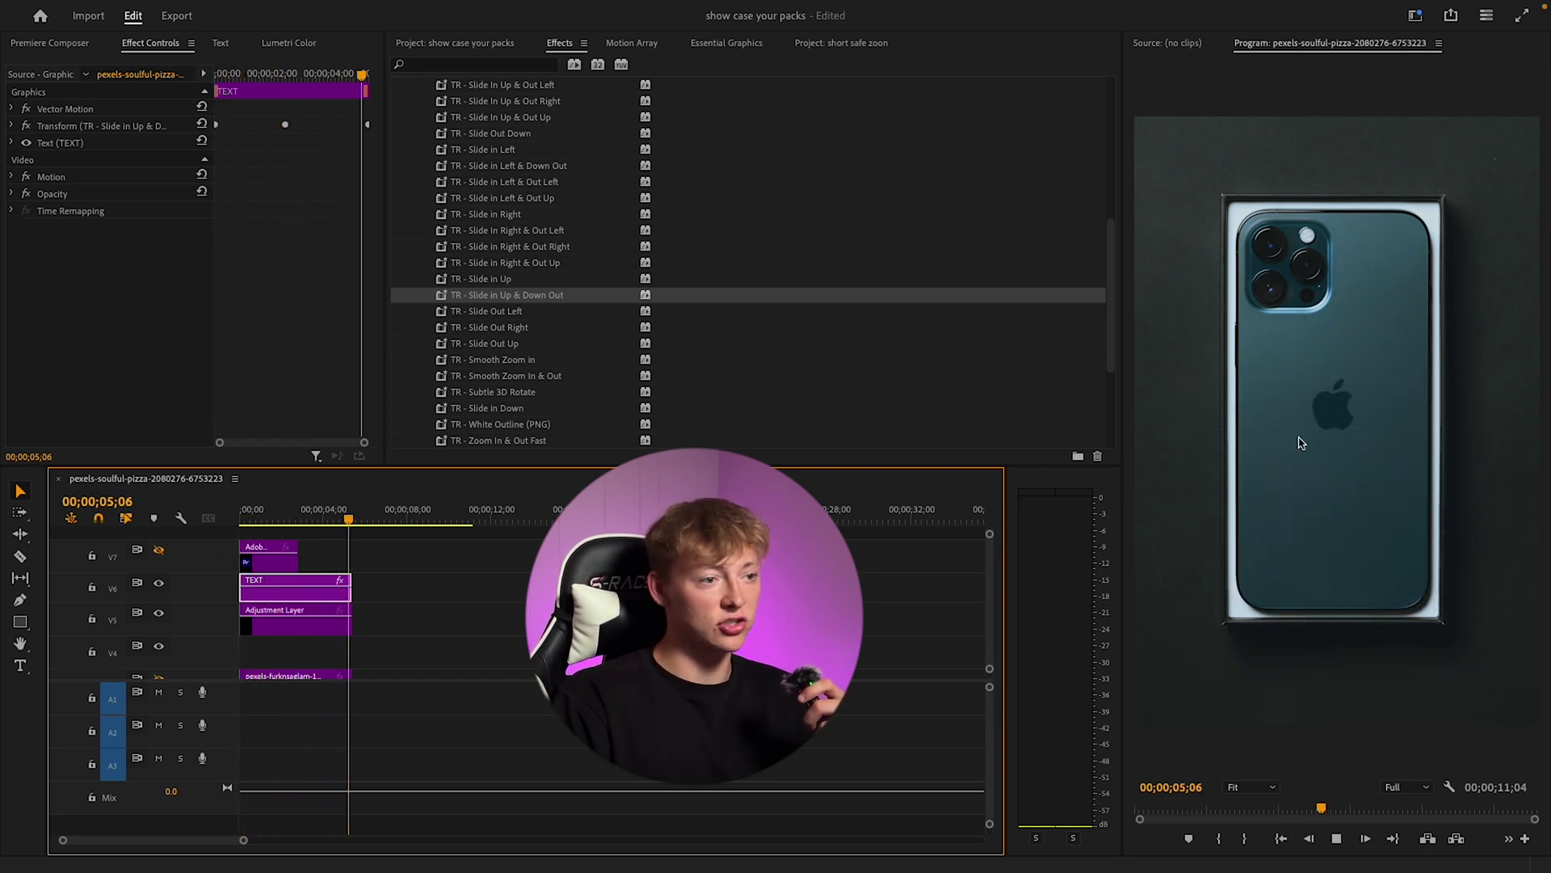
drag(374, 515, 307, 527)
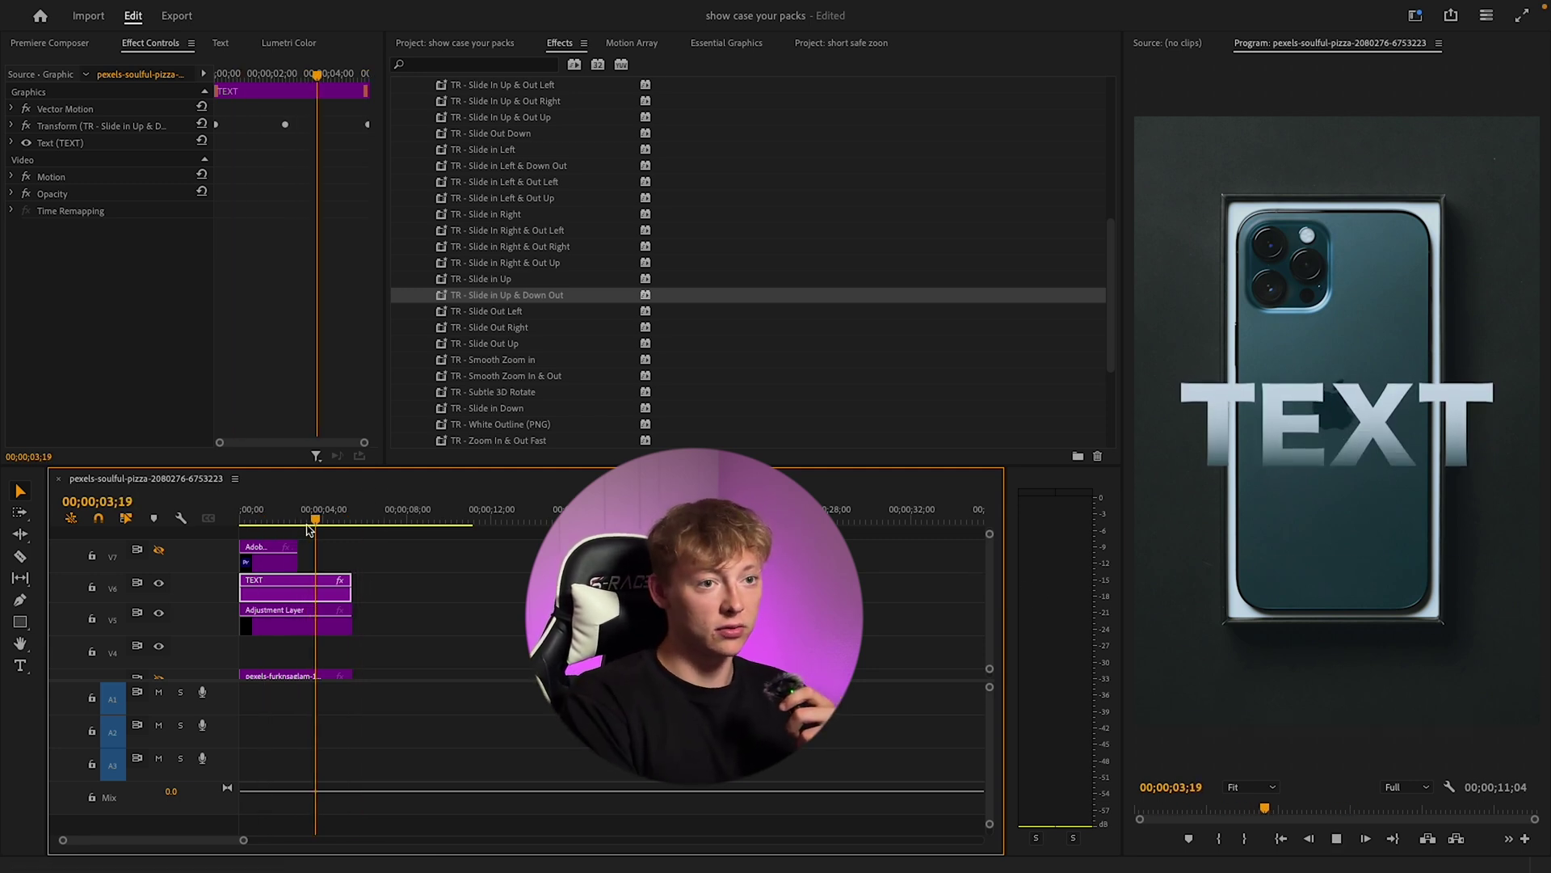
key(space)
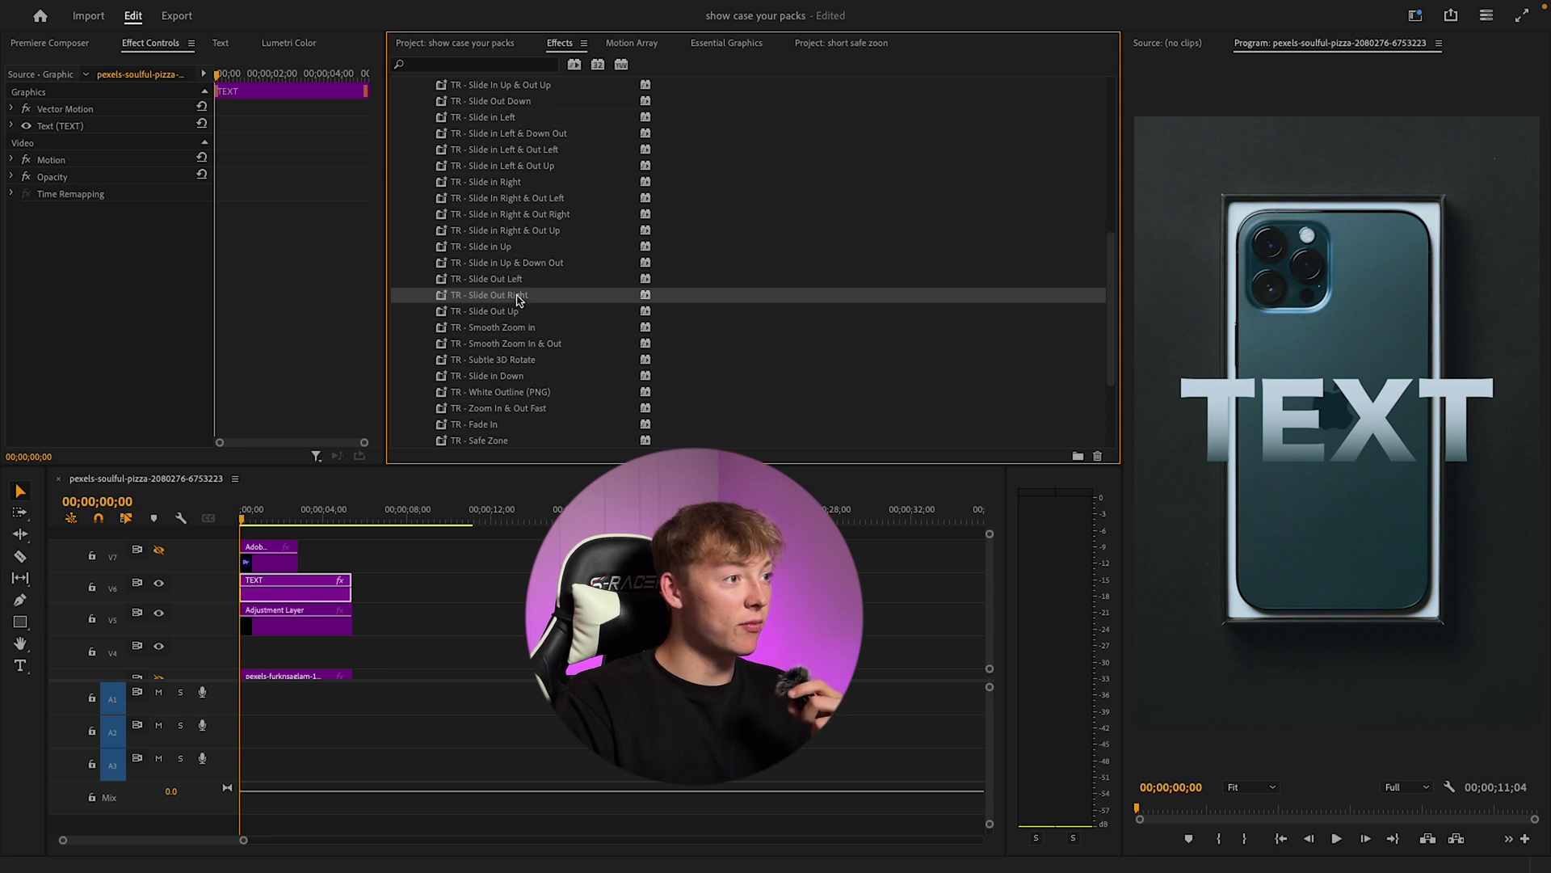
Step: Hide the TEXT track, then try TR - Smooth Zoom In & Out on the Adjustment Layer and preview the zoom
click(514, 311)
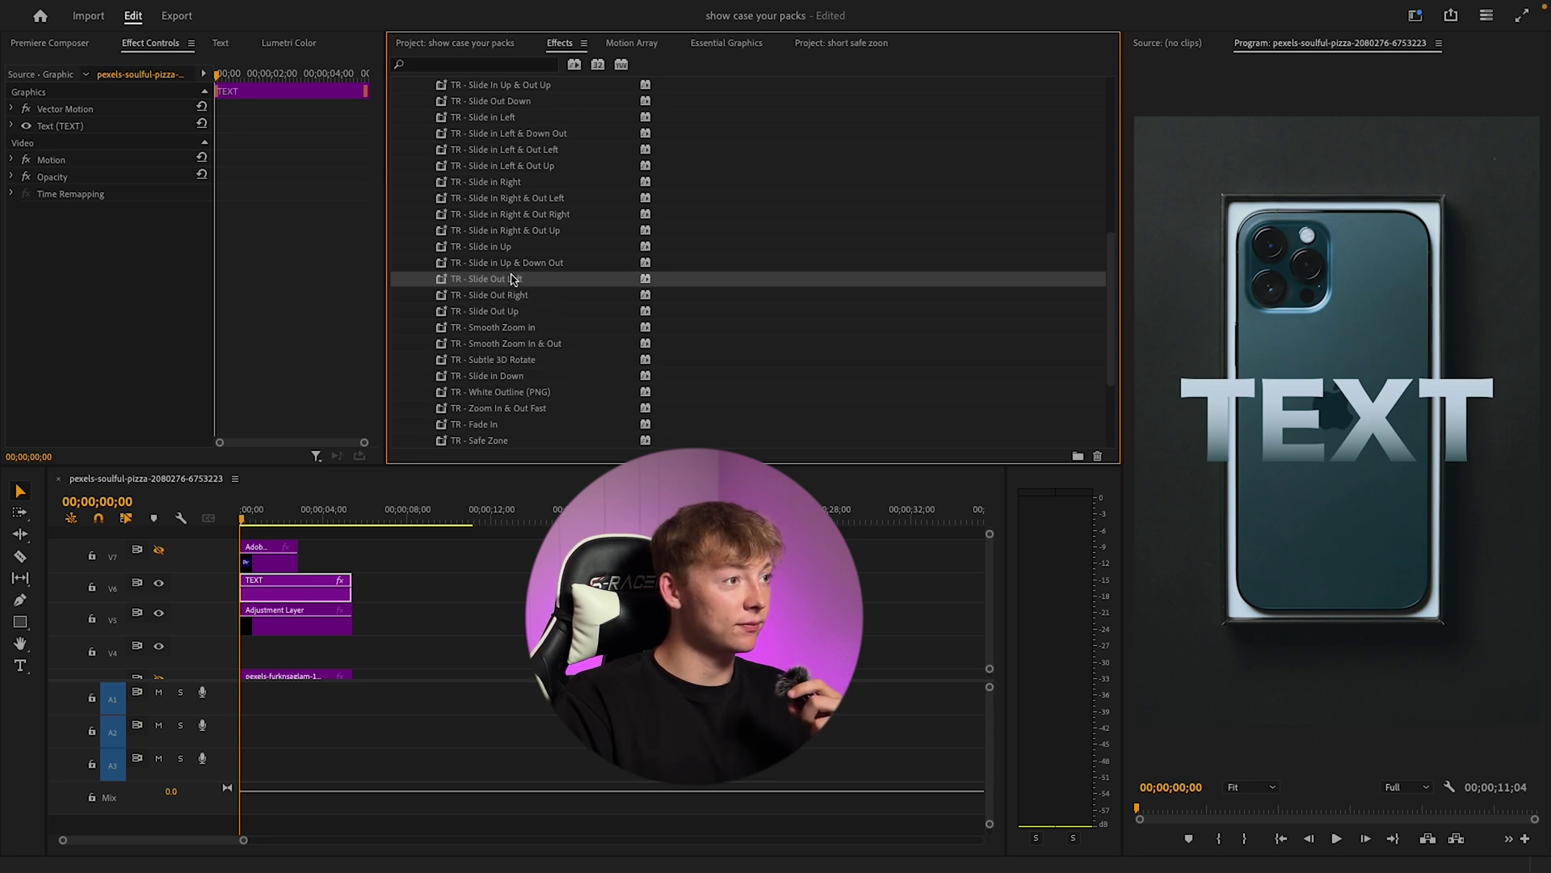
scroll(520, 328, down, 2)
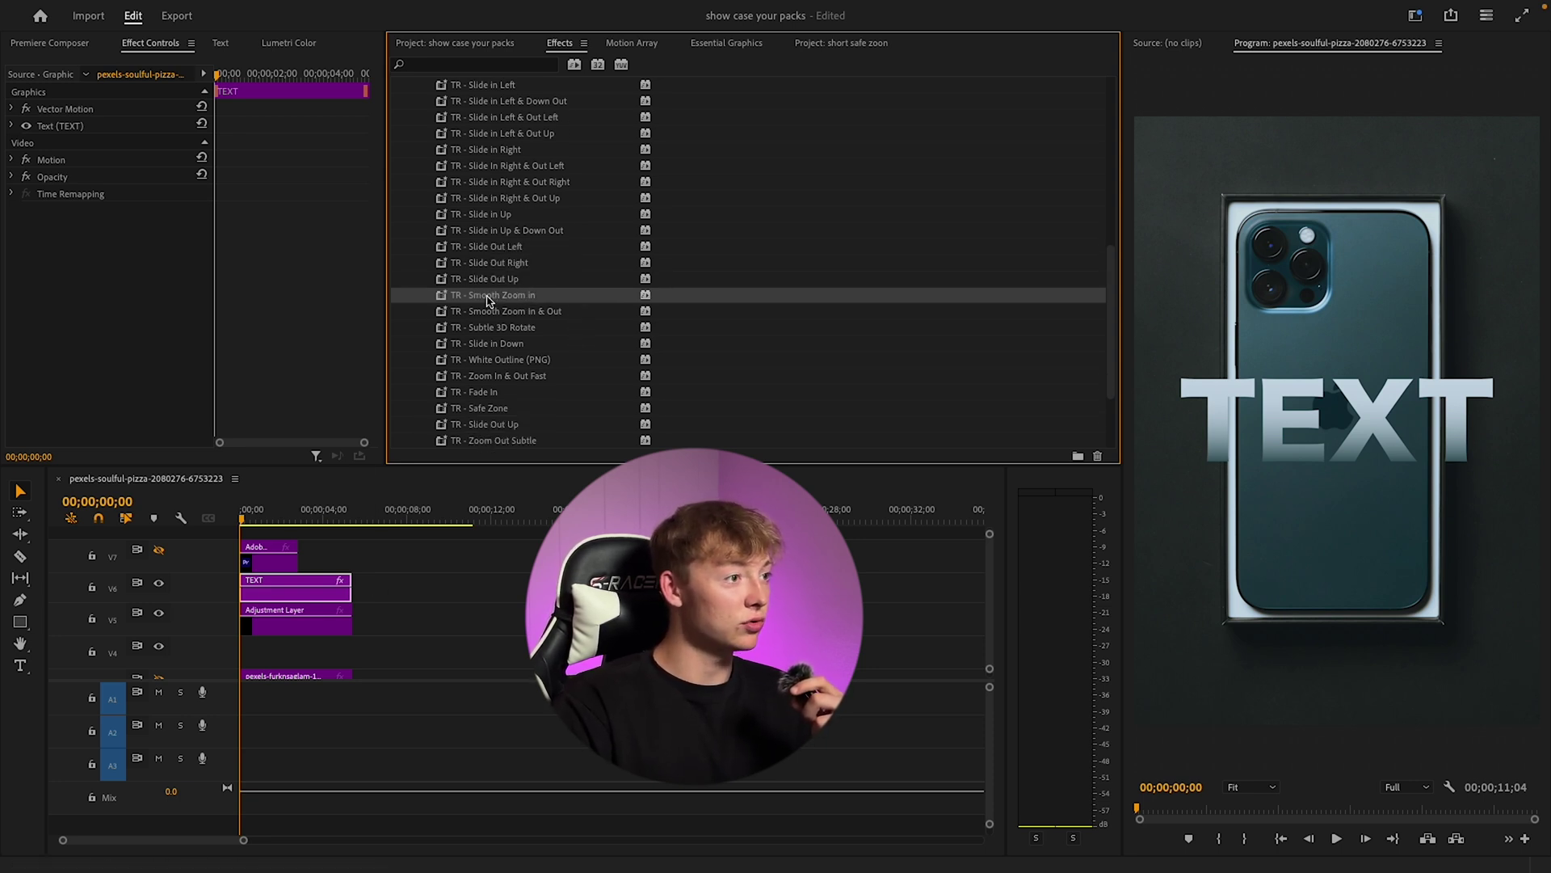
click(158, 583)
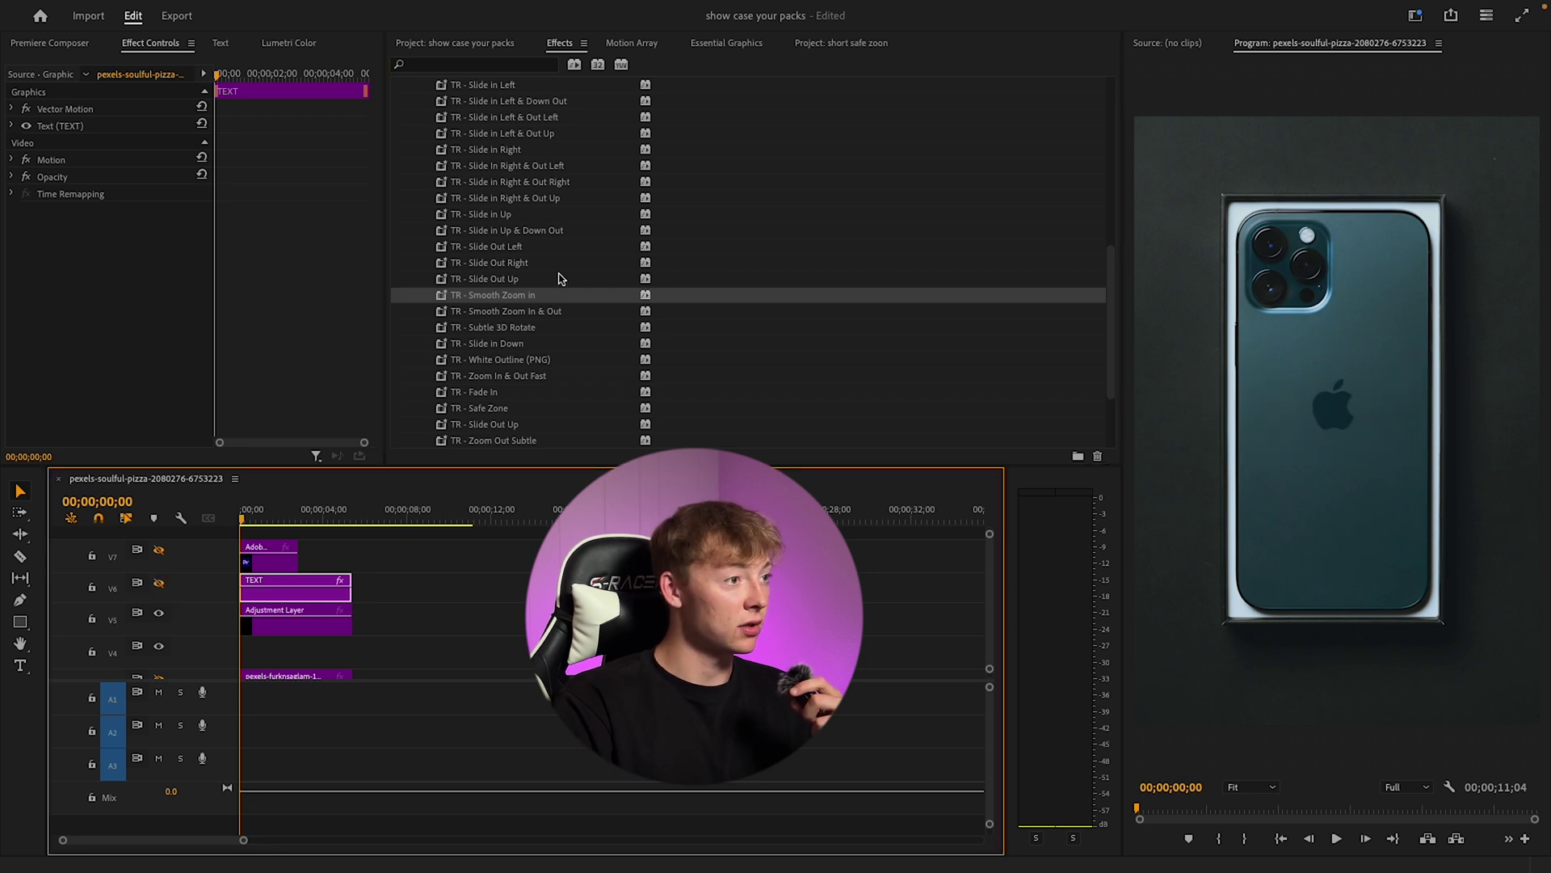
drag(507, 313, 397, 478)
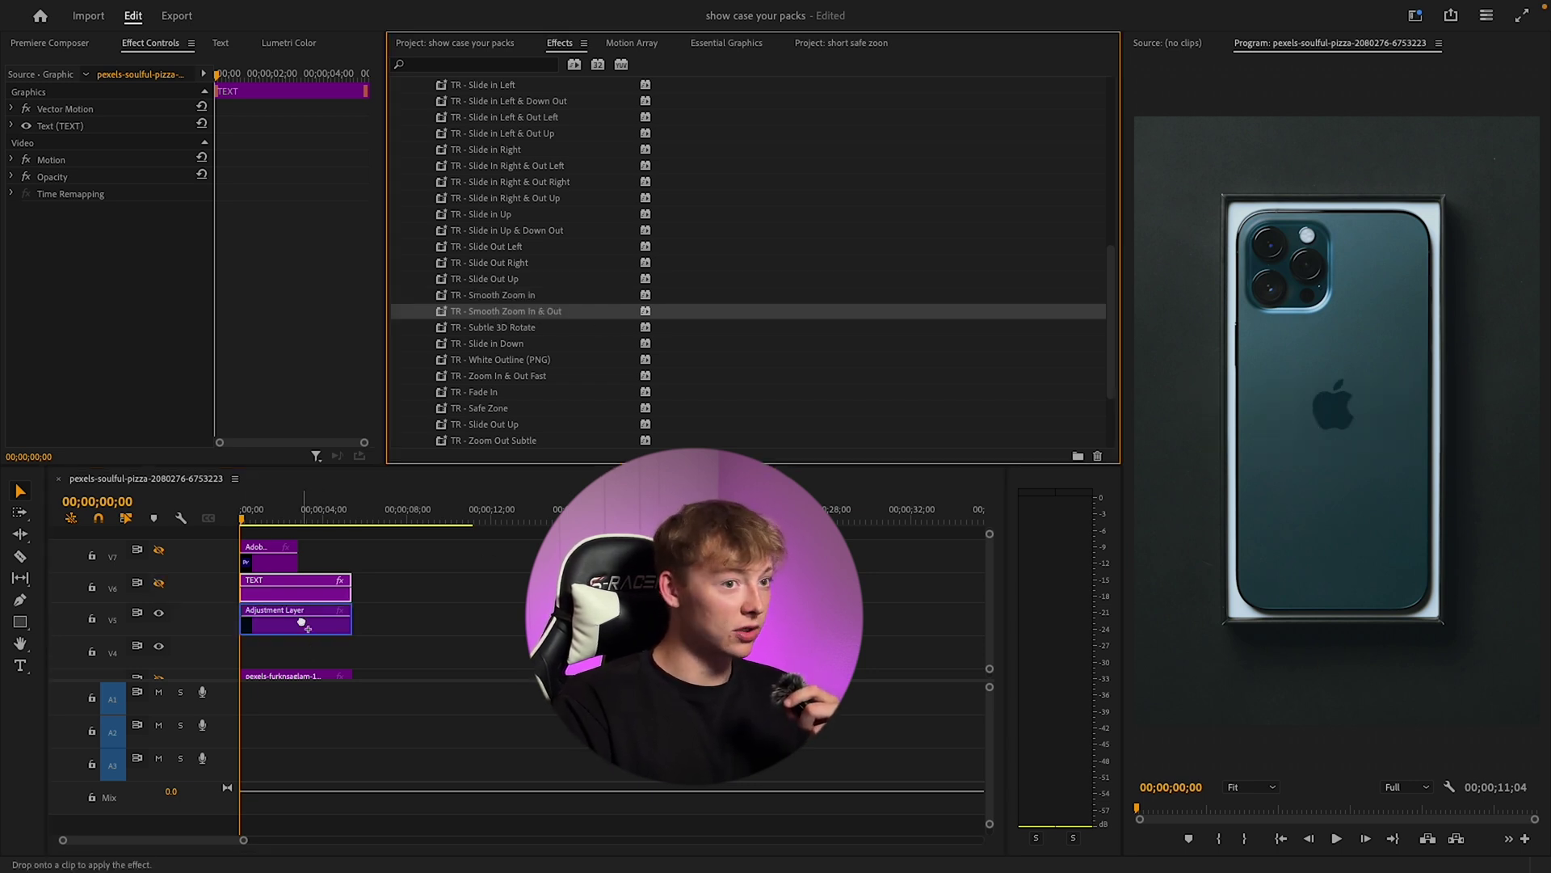
drag(301, 622, 302, 622)
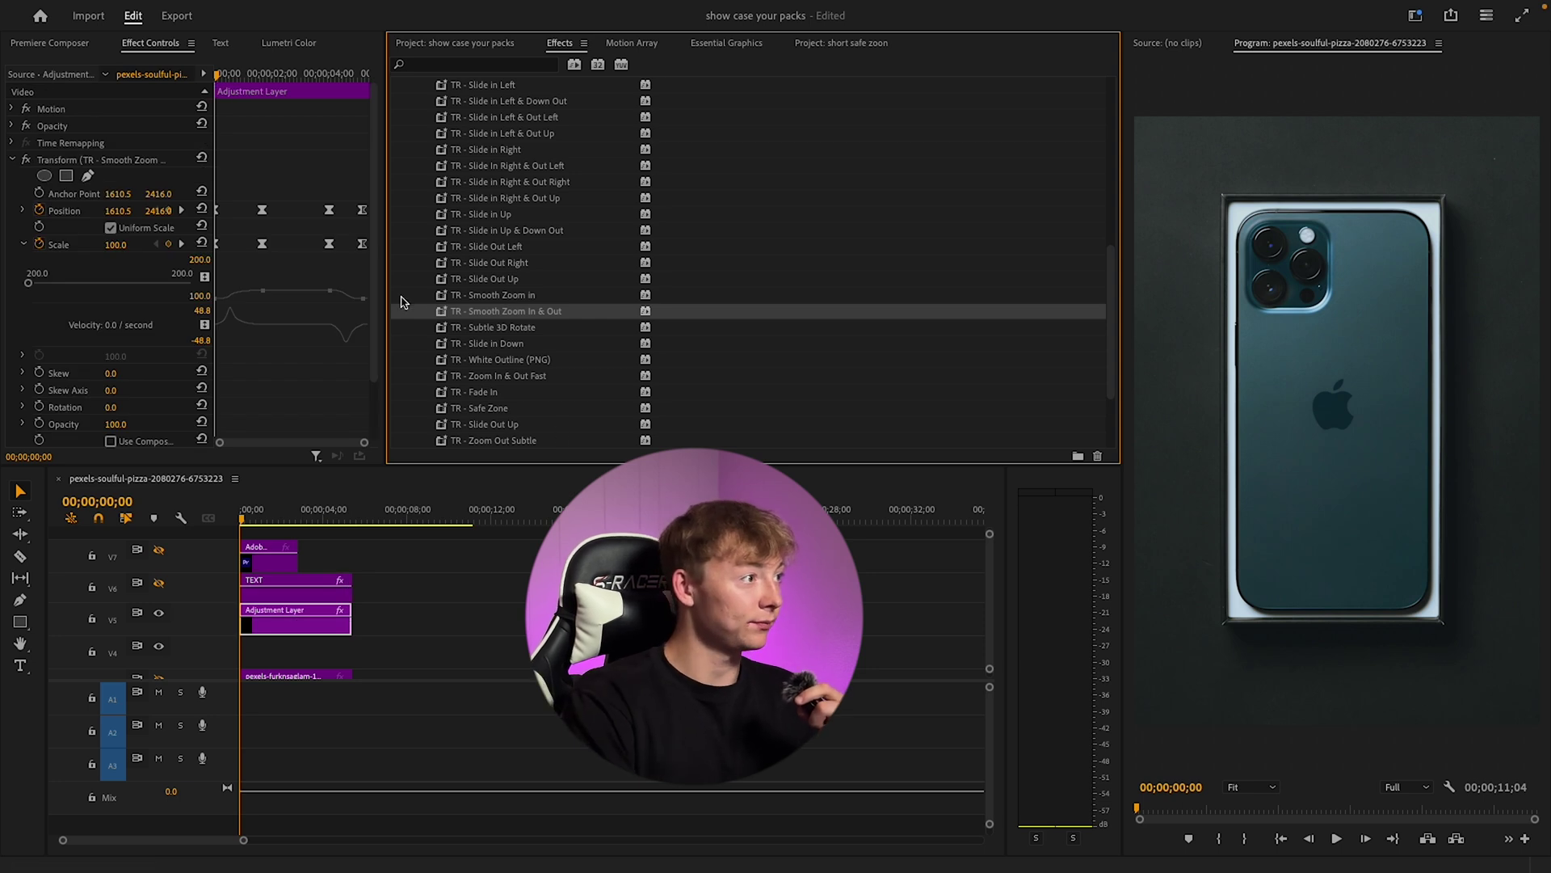
key(space)
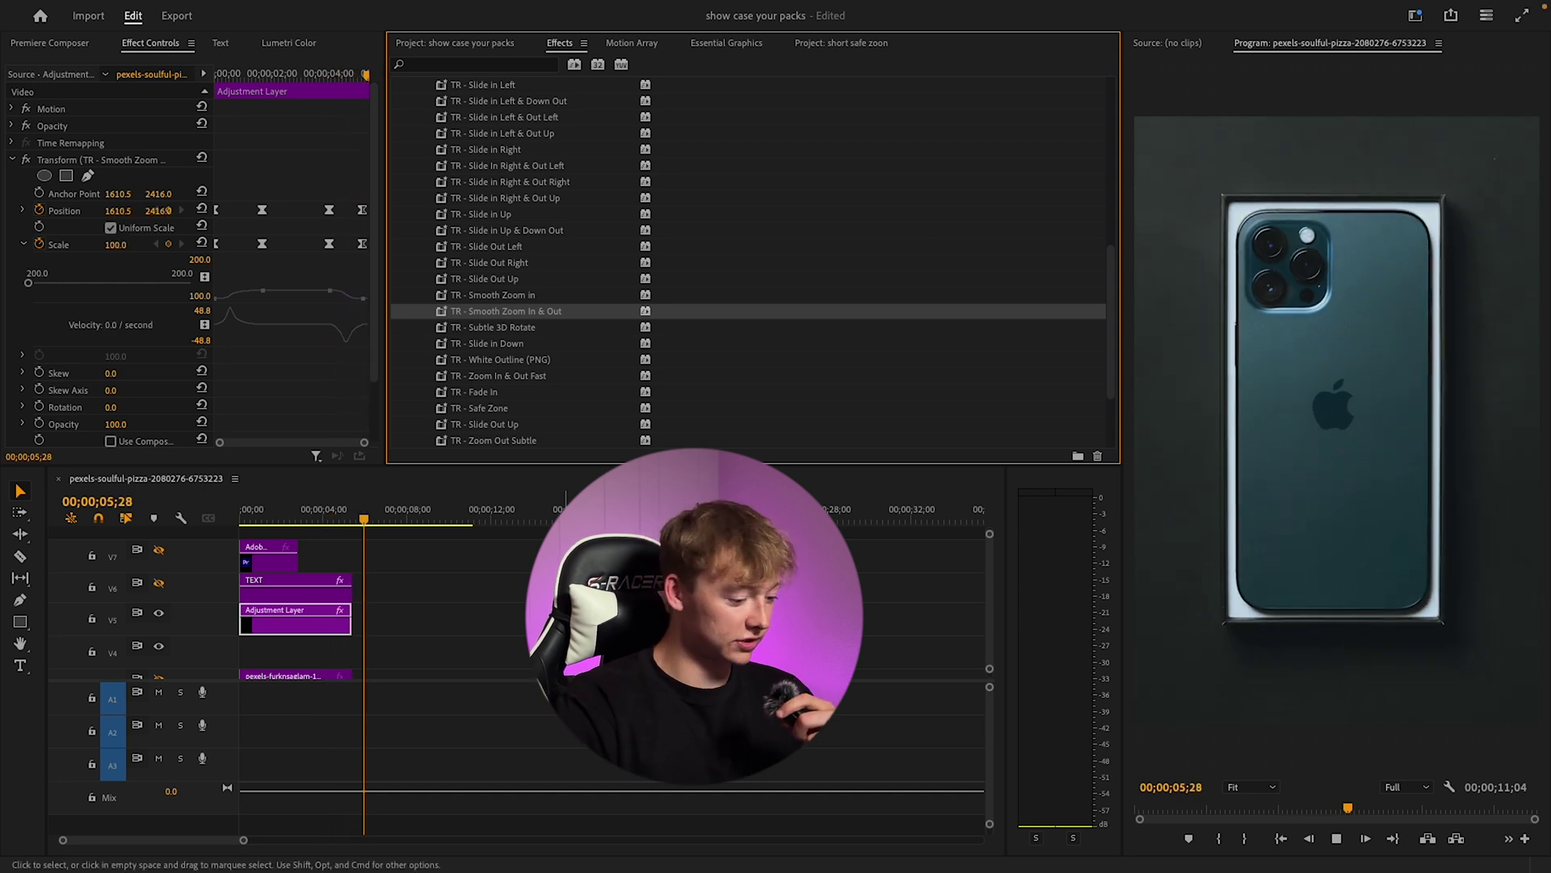
Step: Try TR - Smooth Zoom in on the Adjustment Layer, preview it from the sequence start, and undo it
drag(492, 295, 310, 621)
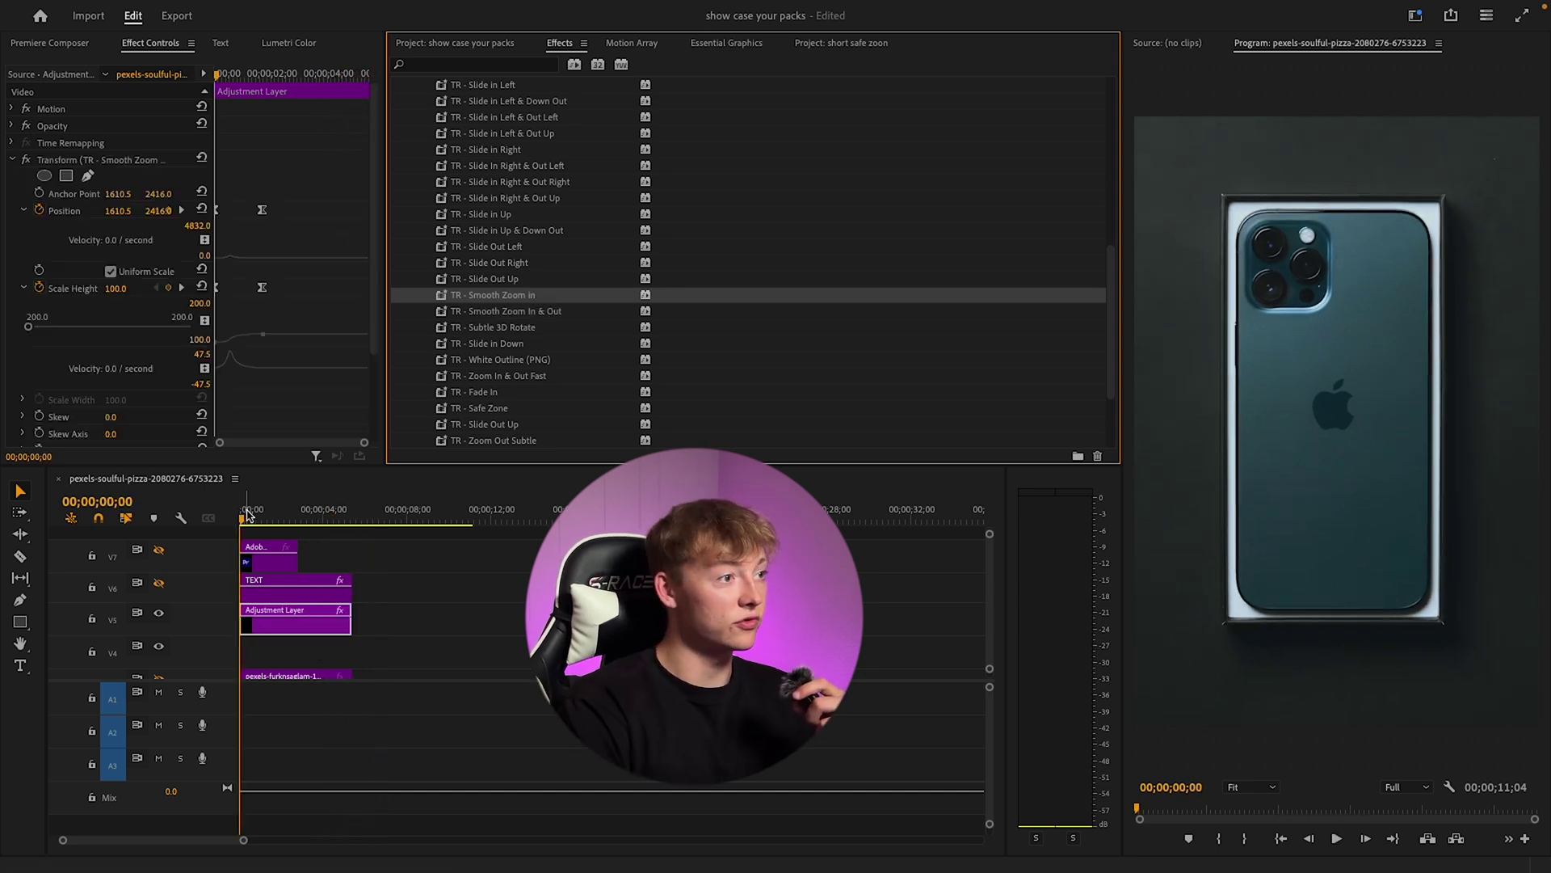
key(space)
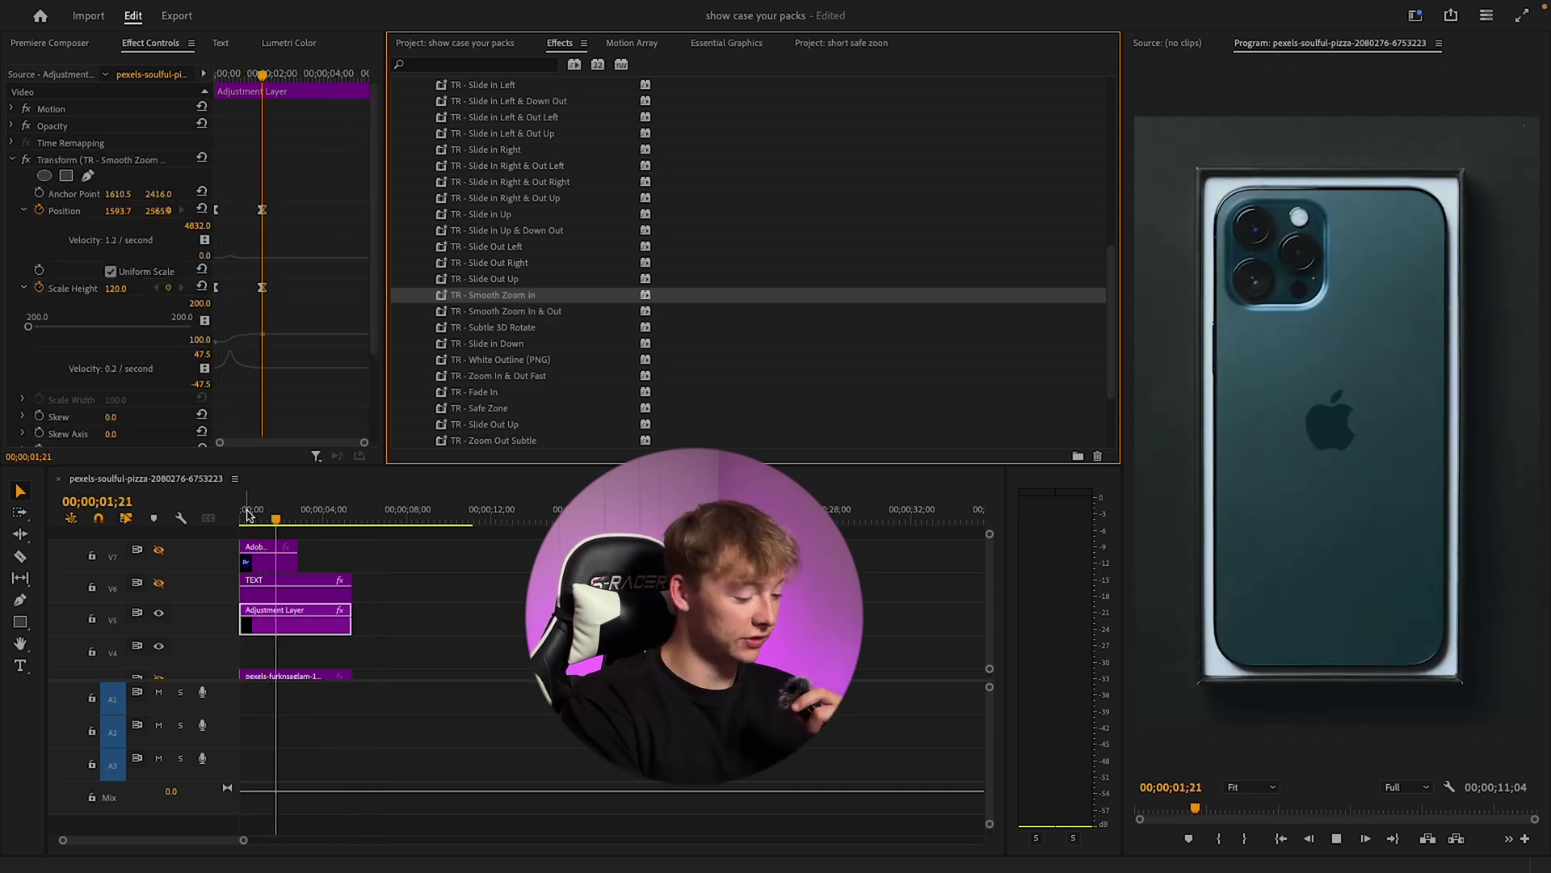
key(ctrl+z)
Step: Show the Premiere logo track, try TR - Subtle 3D Rotate on the logo clip, preview it, and undo the preset
click(520, 330)
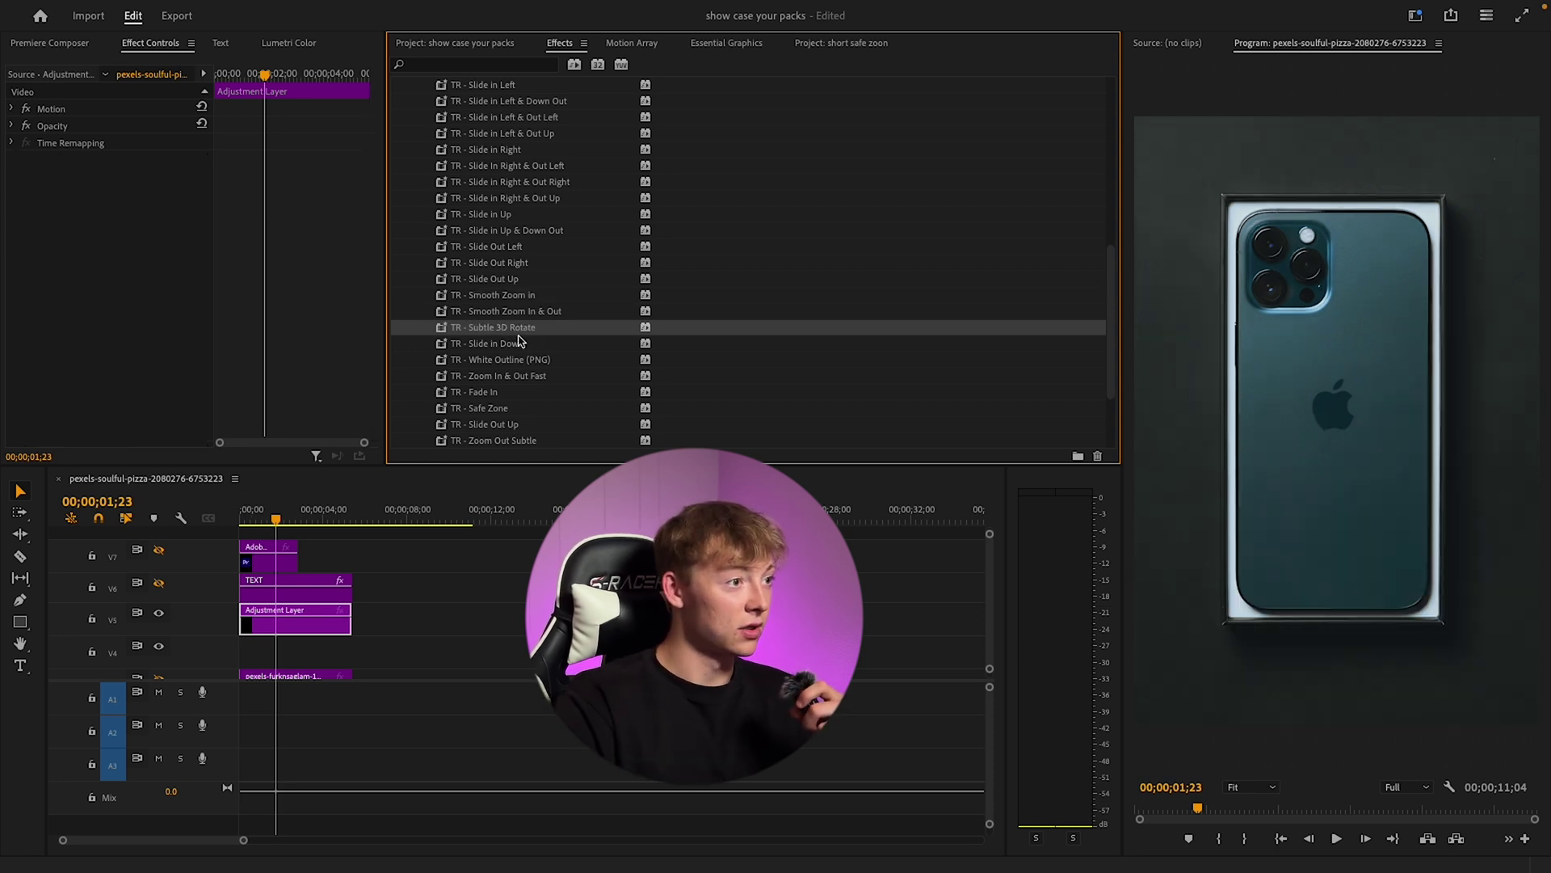
click(160, 551)
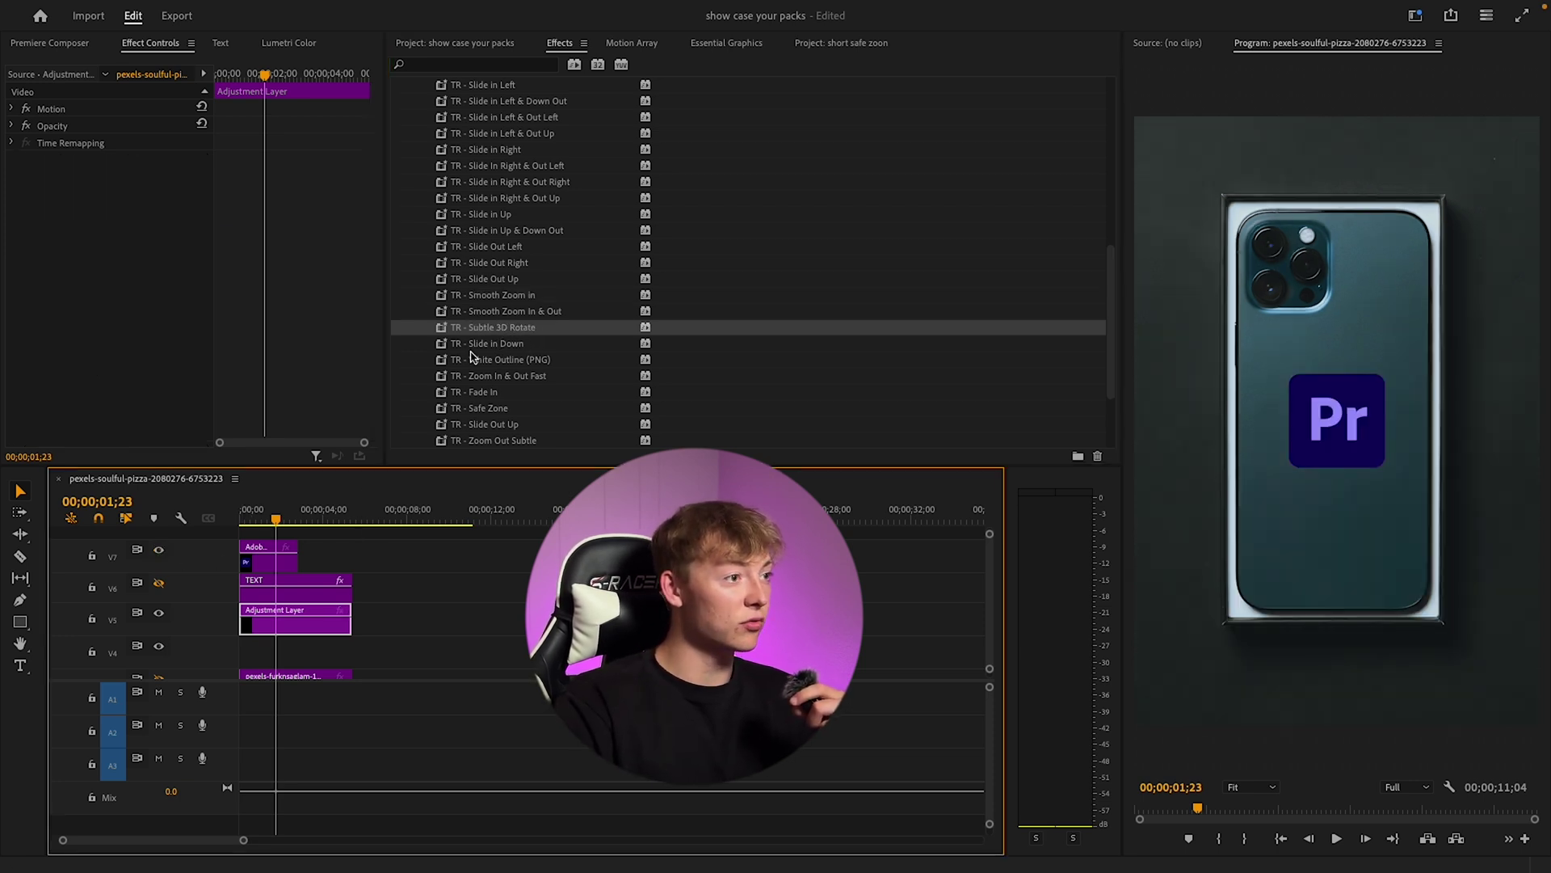
drag(502, 327, 176, 538)
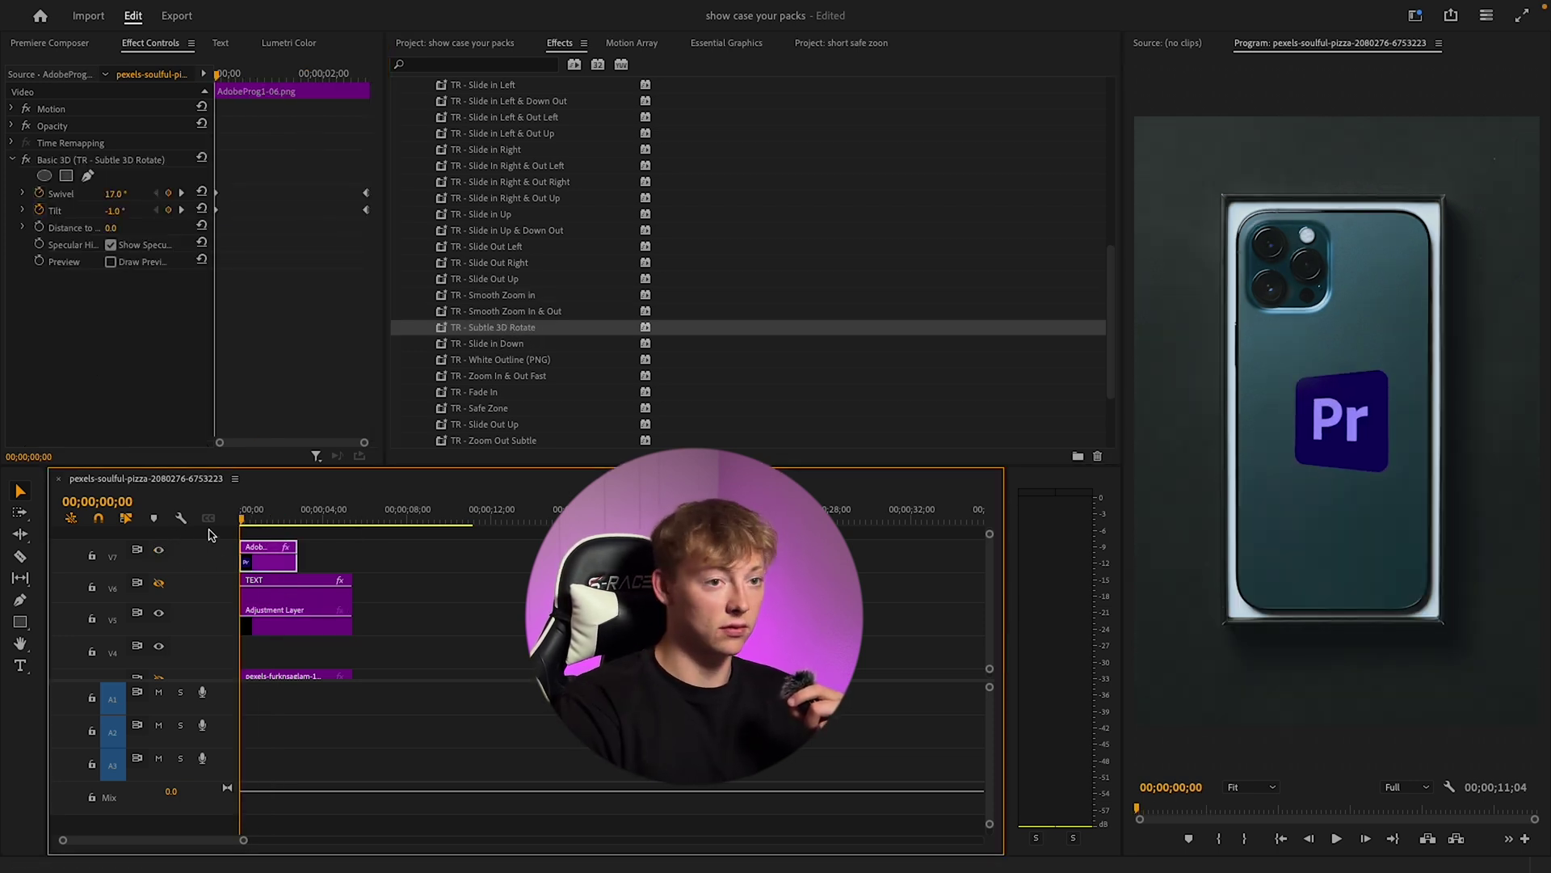
key(space)
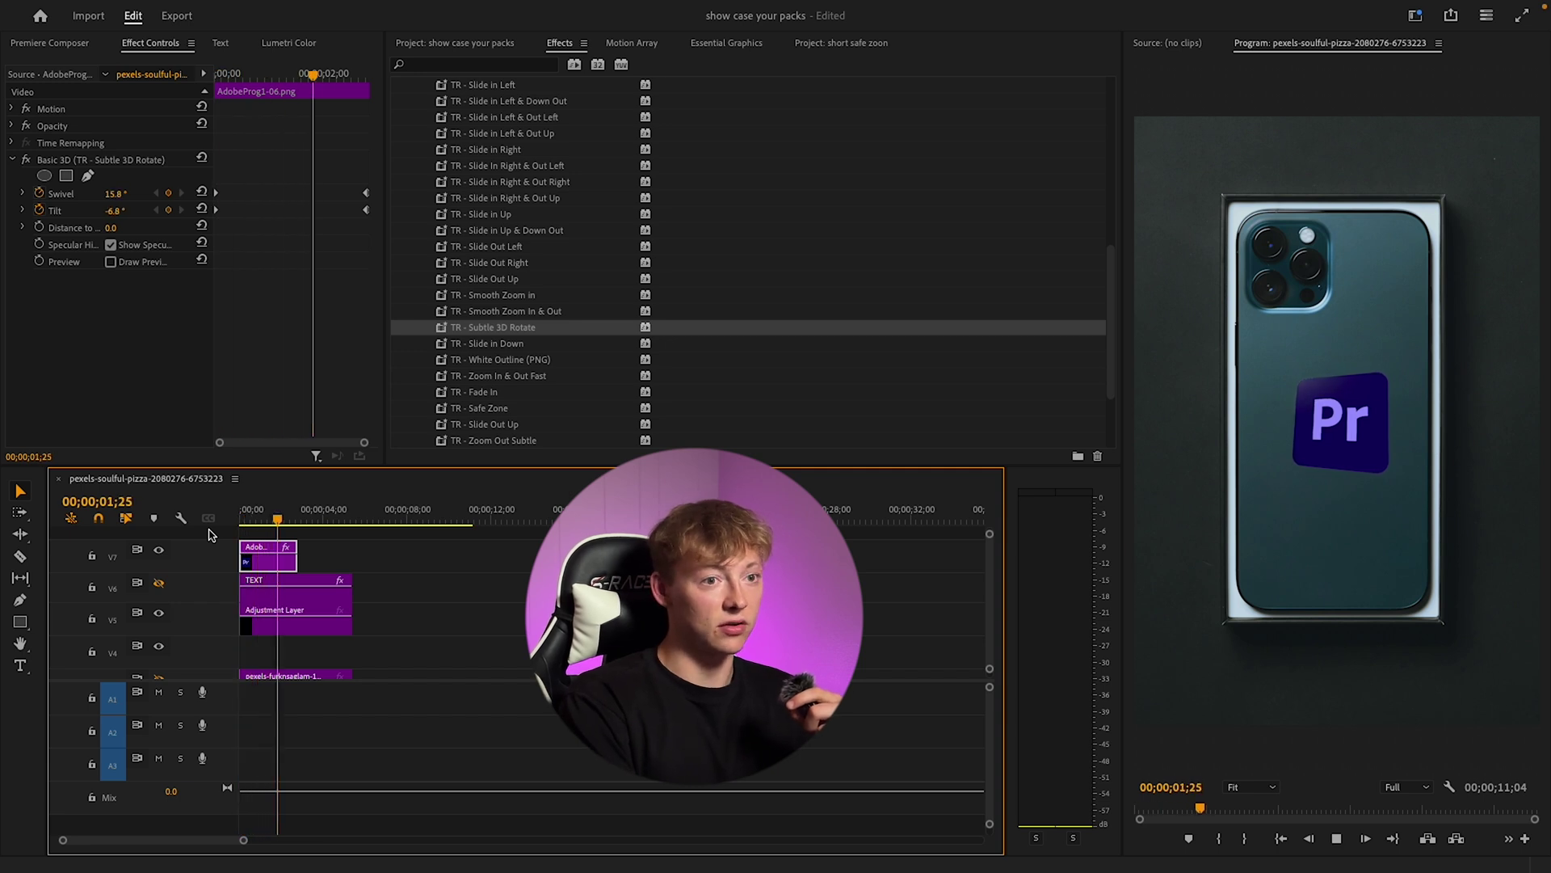
key(space)
key(super+z)
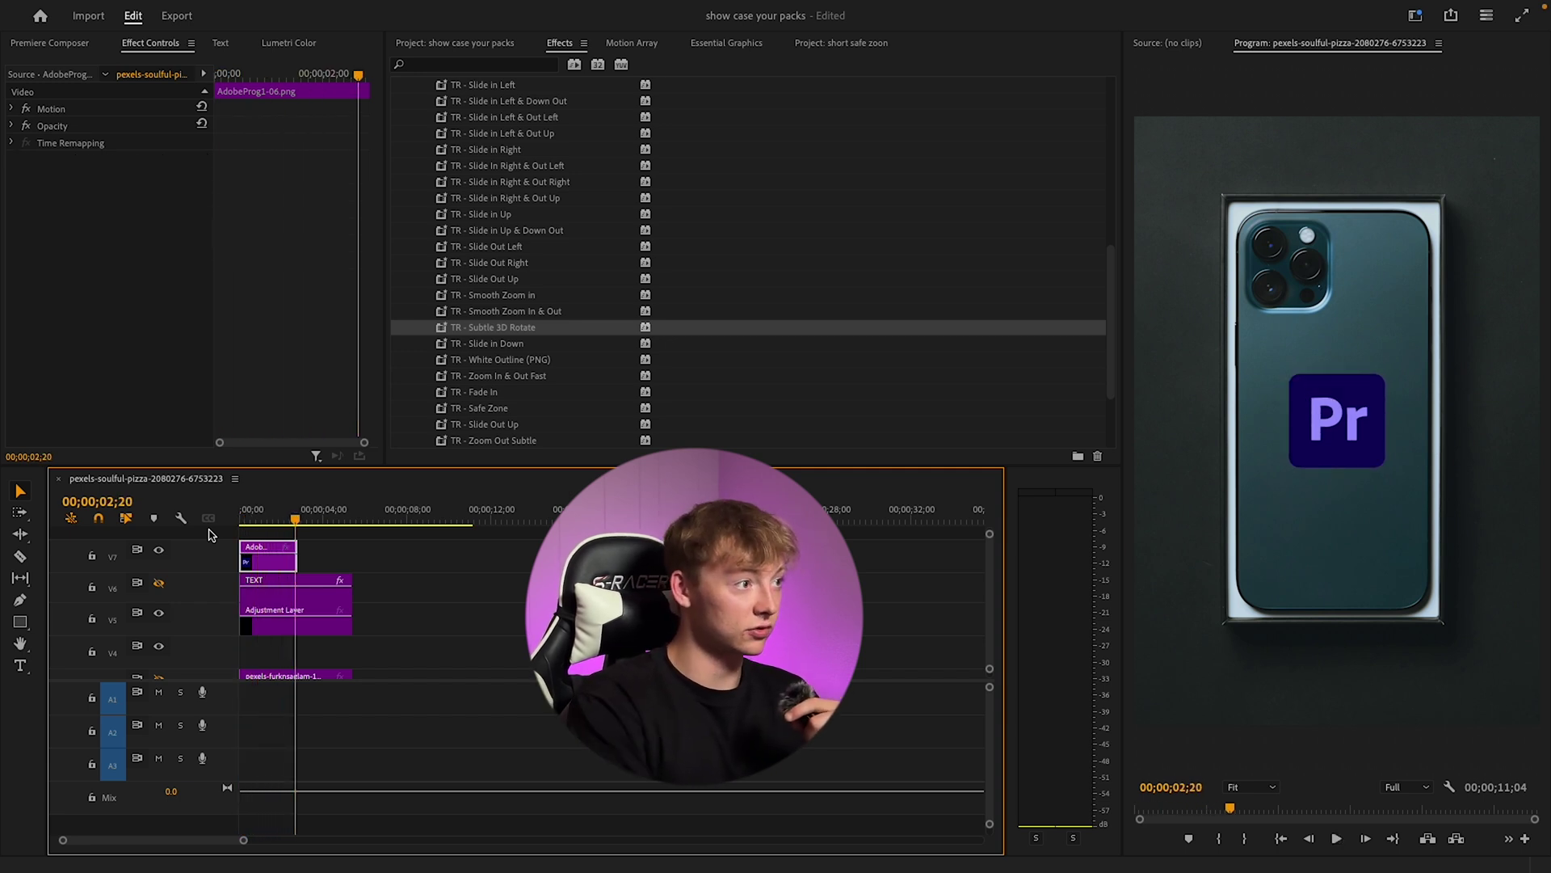
Step: Try TR - White Outline (PNG) and TR - Rounded Corners (PNG & Icons) on the V3 street photo with the logo track hidden
scroll(453, 270, down, 2)
click(508, 279)
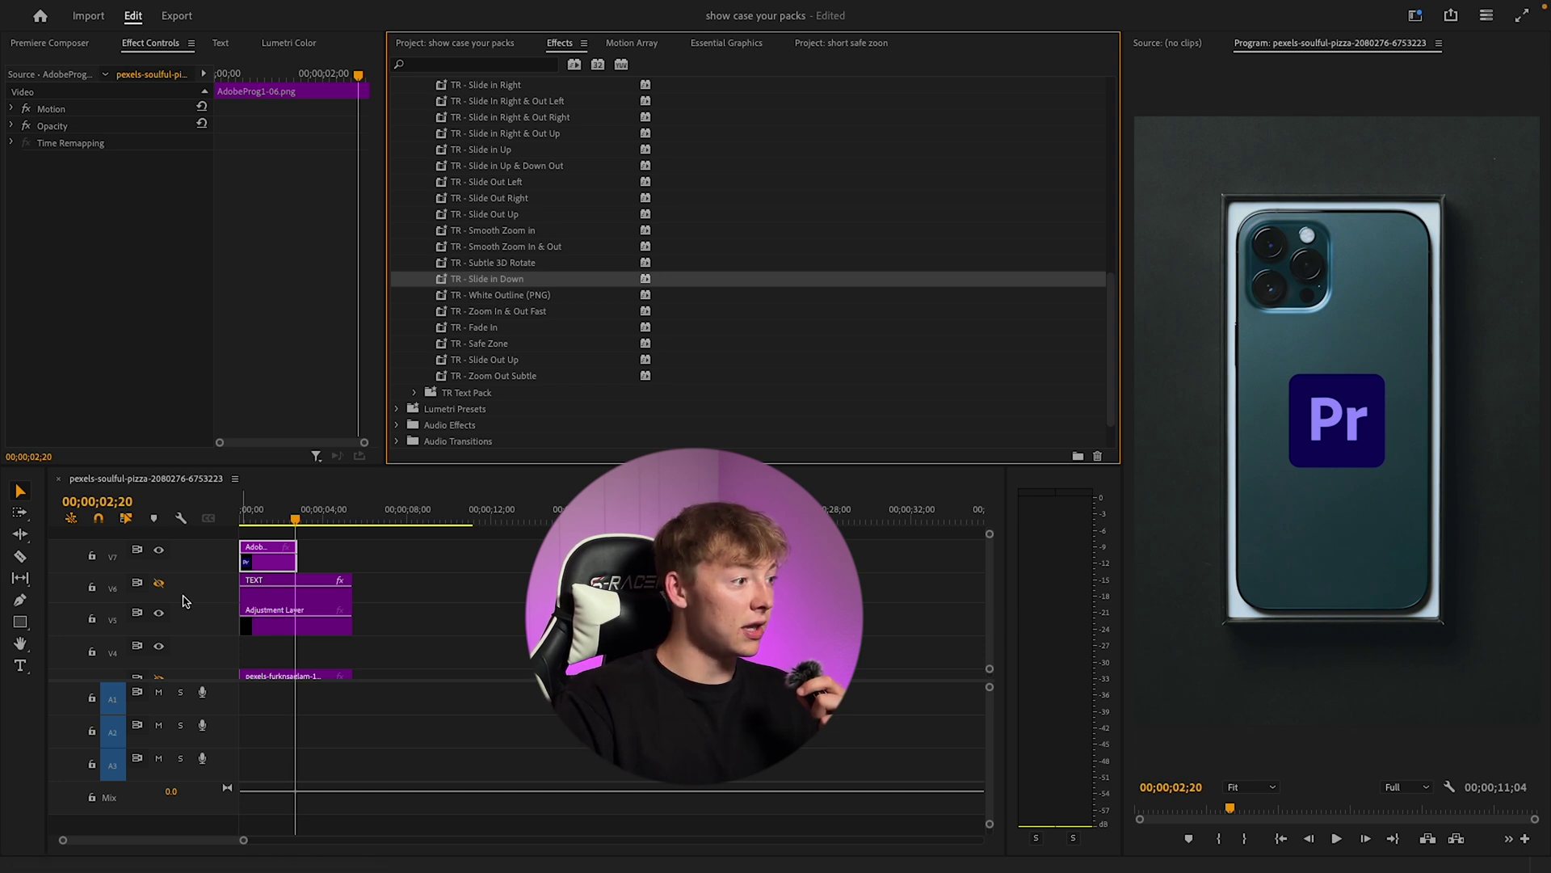
scroll(169, 601, up, 1)
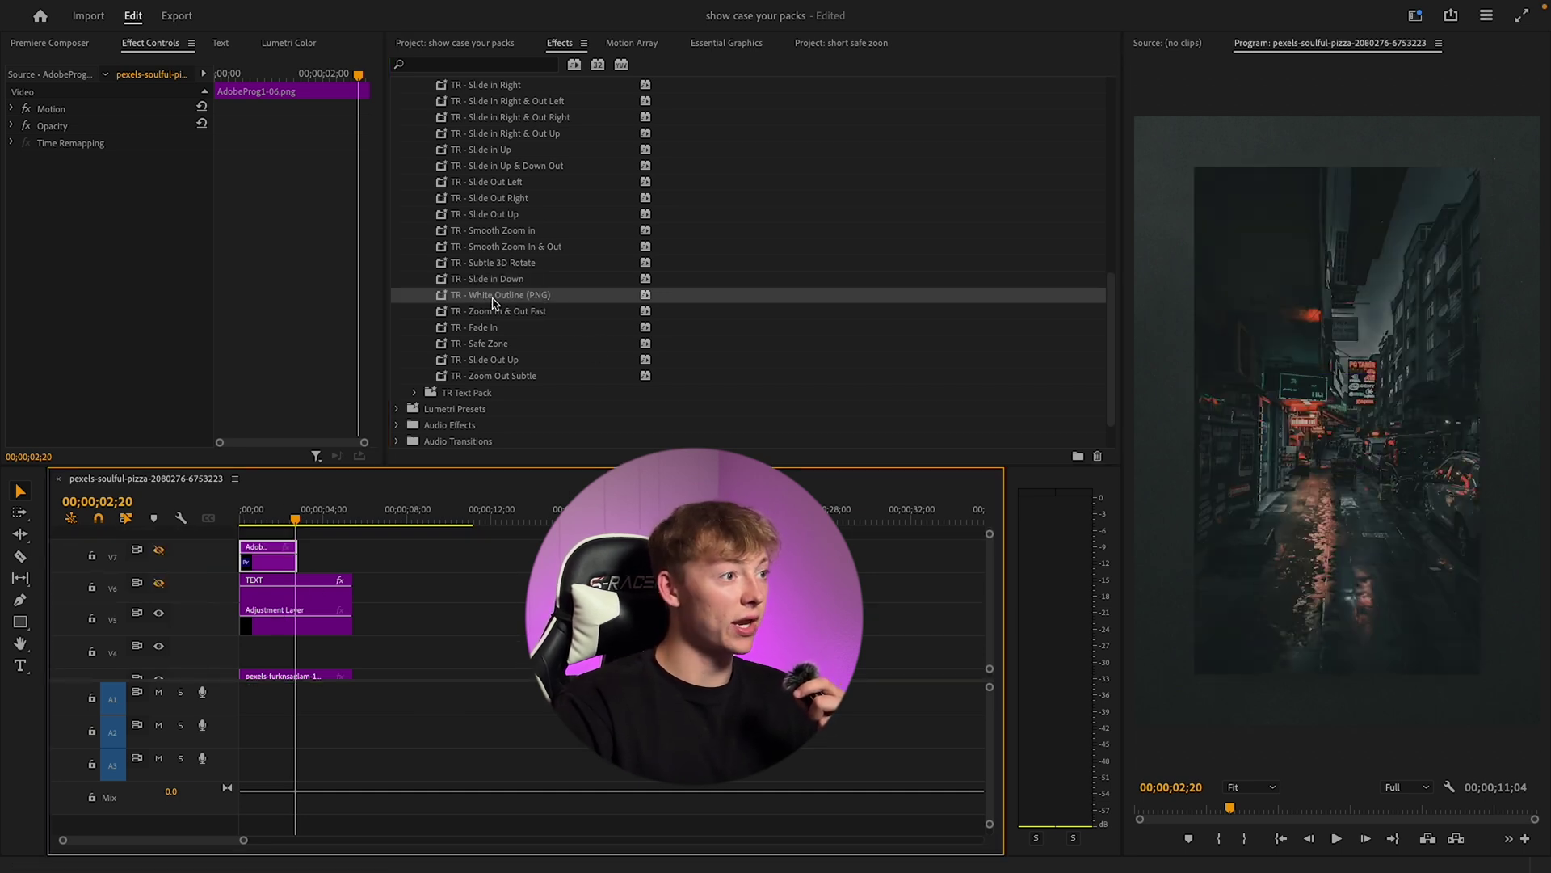
drag(496, 301, 315, 642)
scroll(522, 351, up, 10)
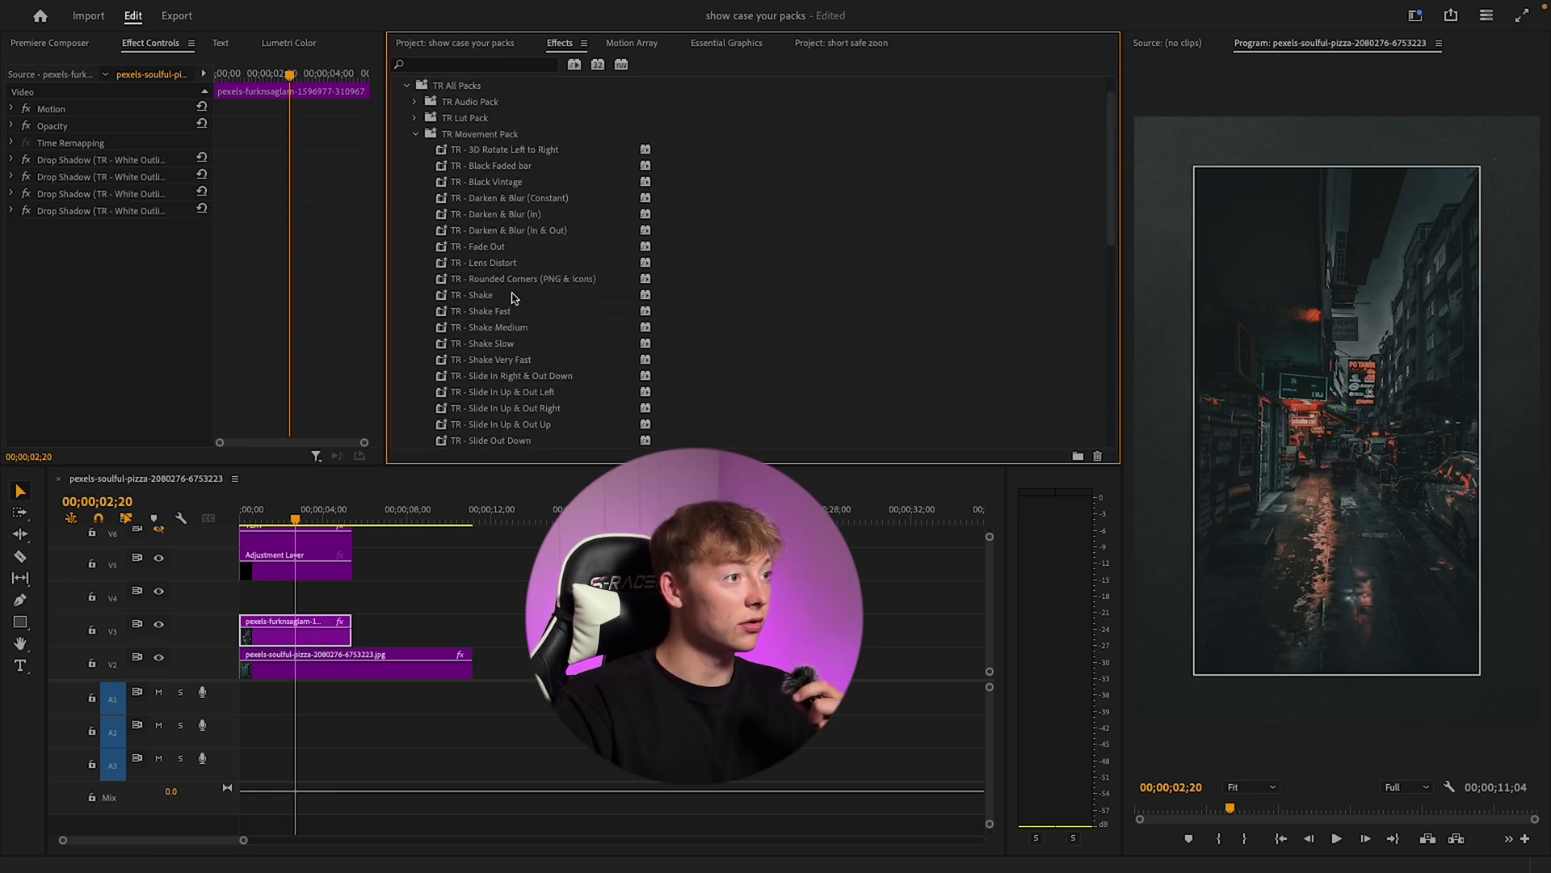
drag(512, 284, 319, 631)
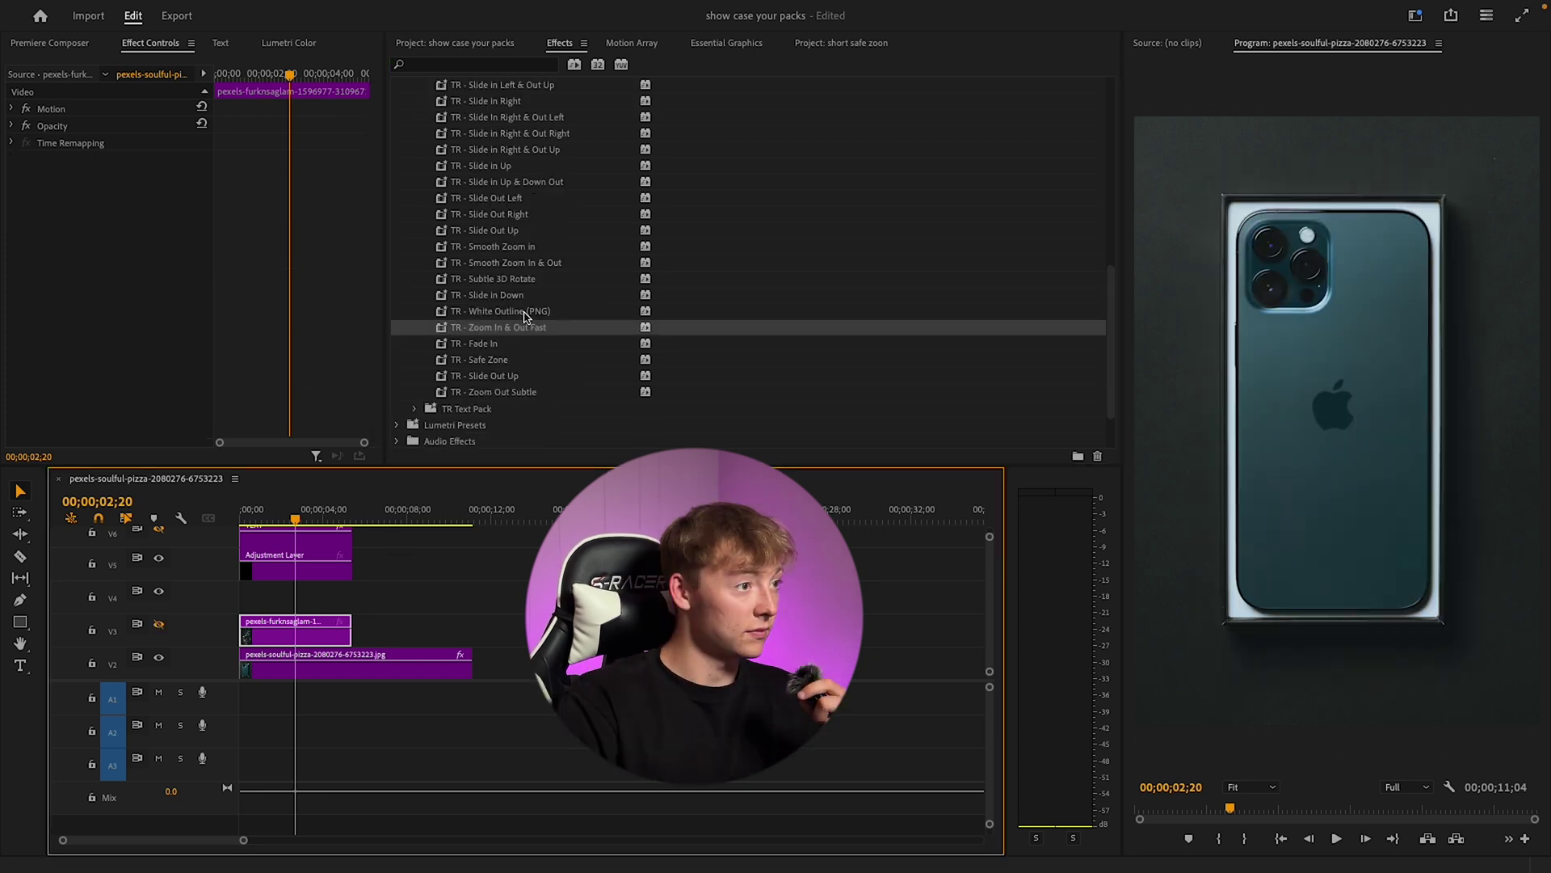
Step: Try TR - Zoom In & Out Fast on the Adjustment Layer with the street photo hidden, preview it, and undo the preset
drag(506, 327, 251, 638)
drag(290, 587, 291, 570)
key(Home)
key(space)
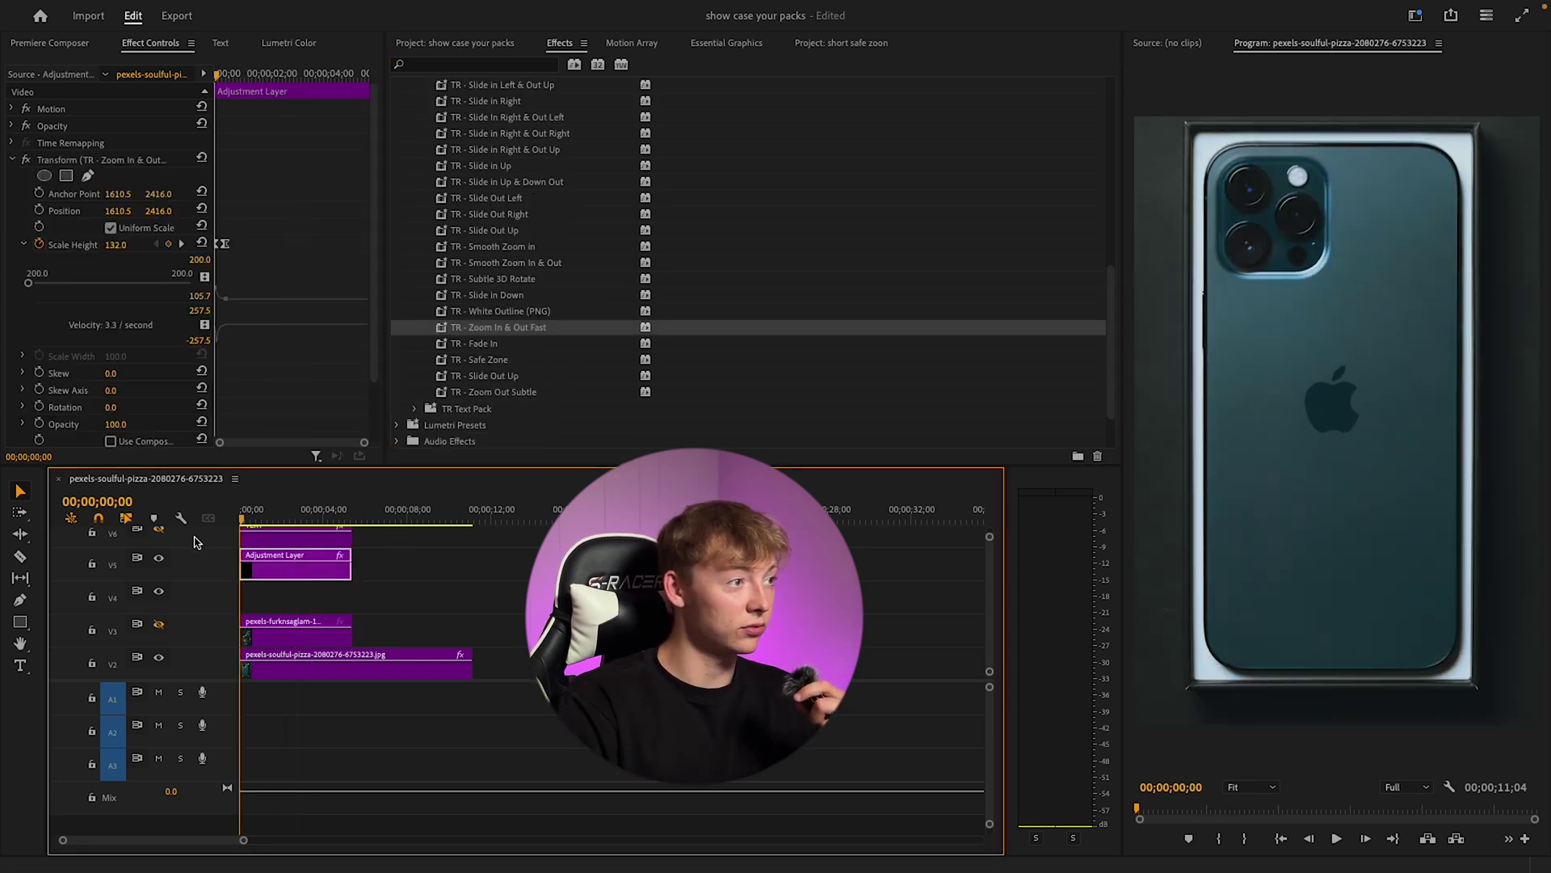
key(space)
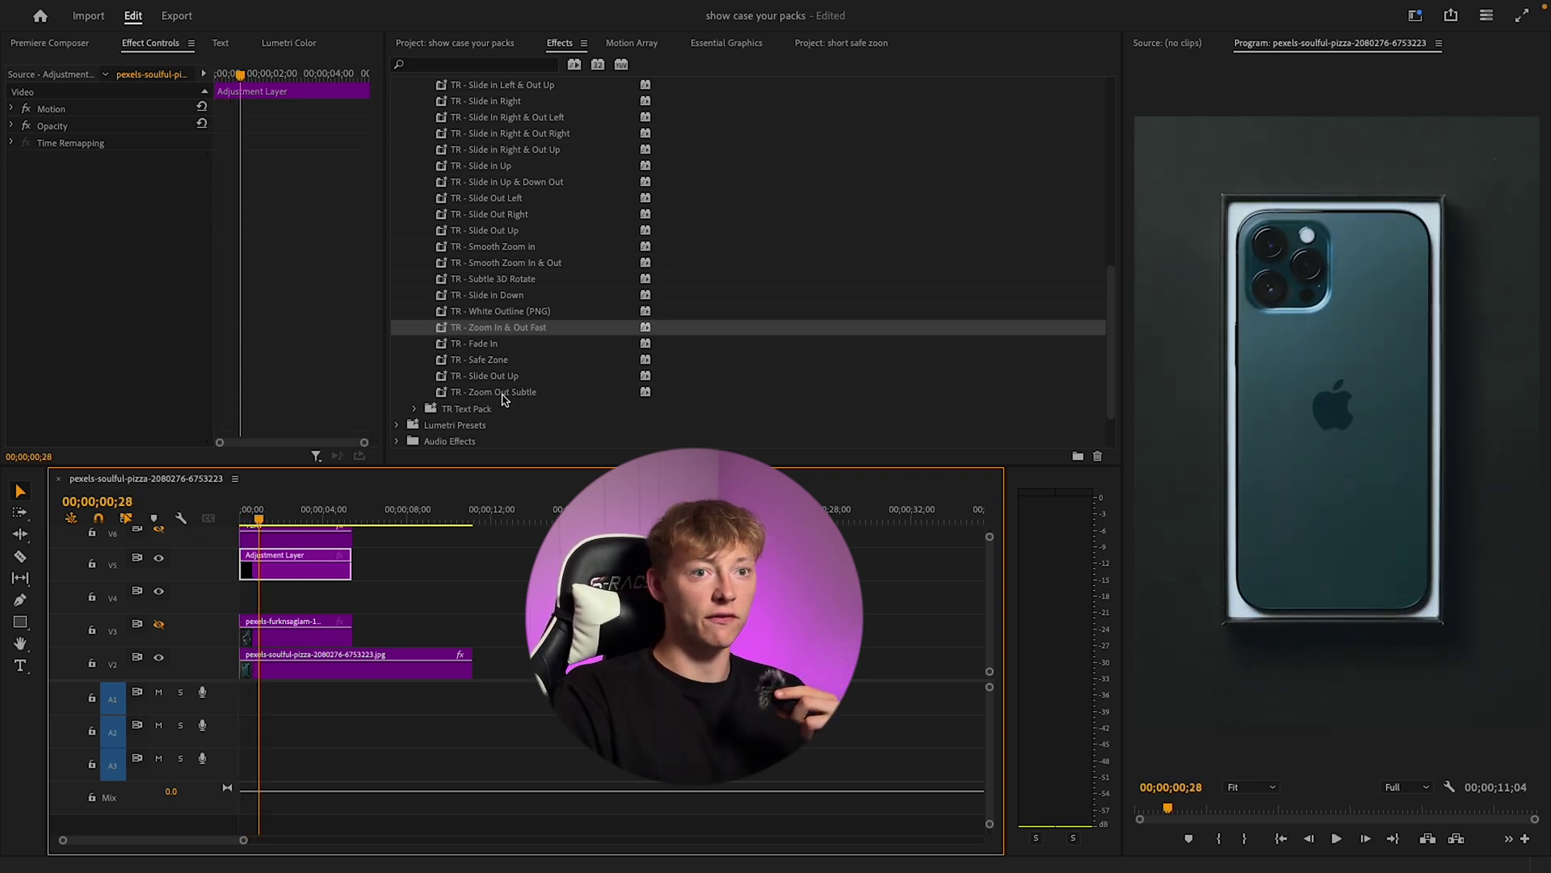
Step: Apply TR - Fade In to the phone image clip on V2 and preview the fade with the V1 track hidden
click(505, 345)
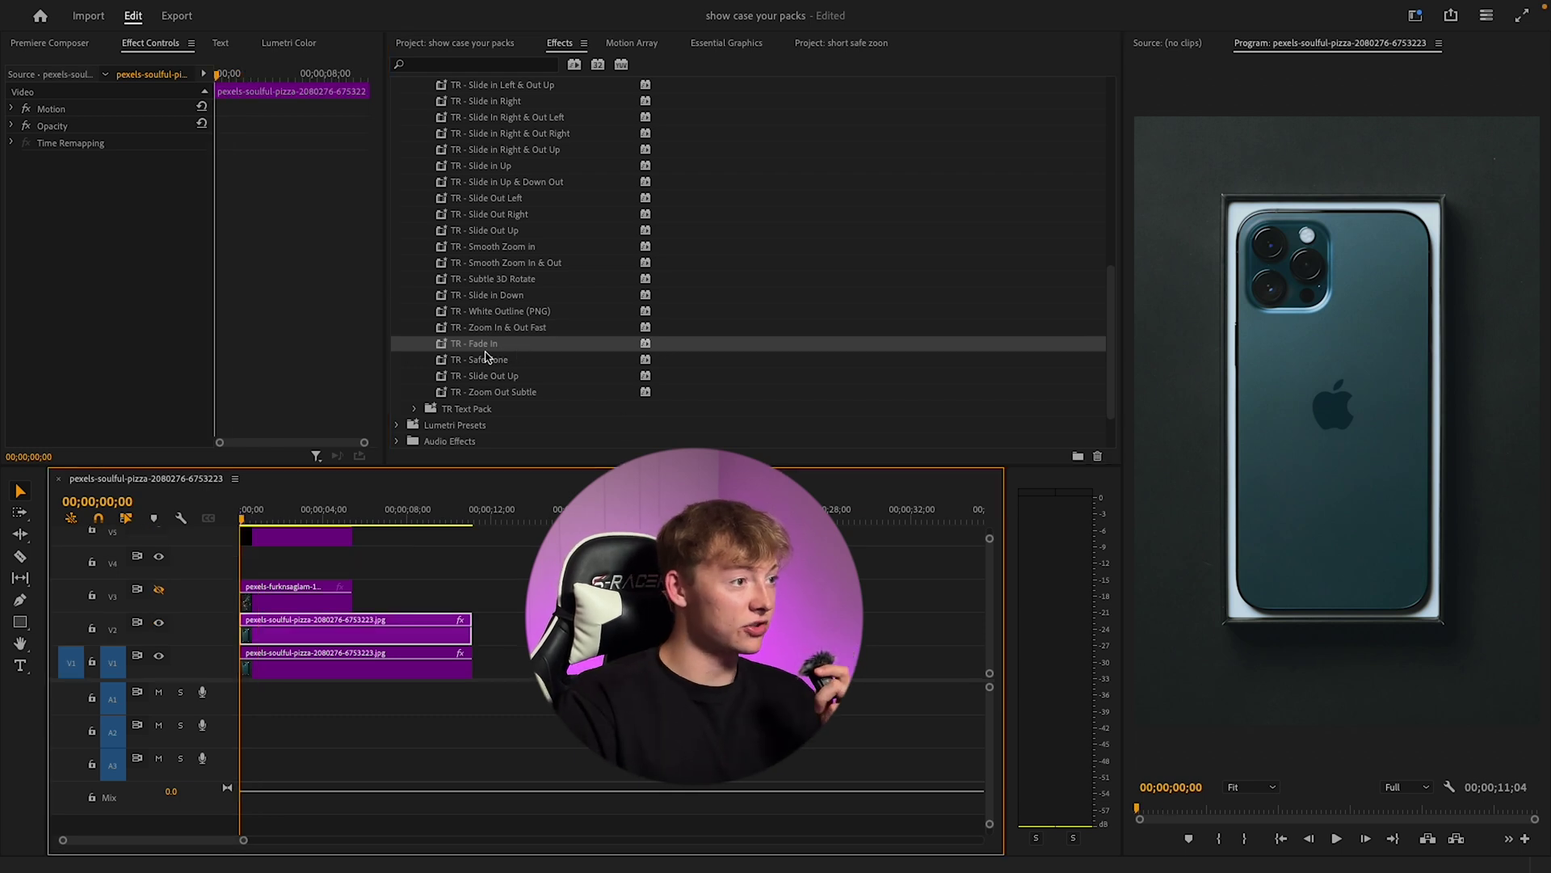
drag(486, 356, 284, 638)
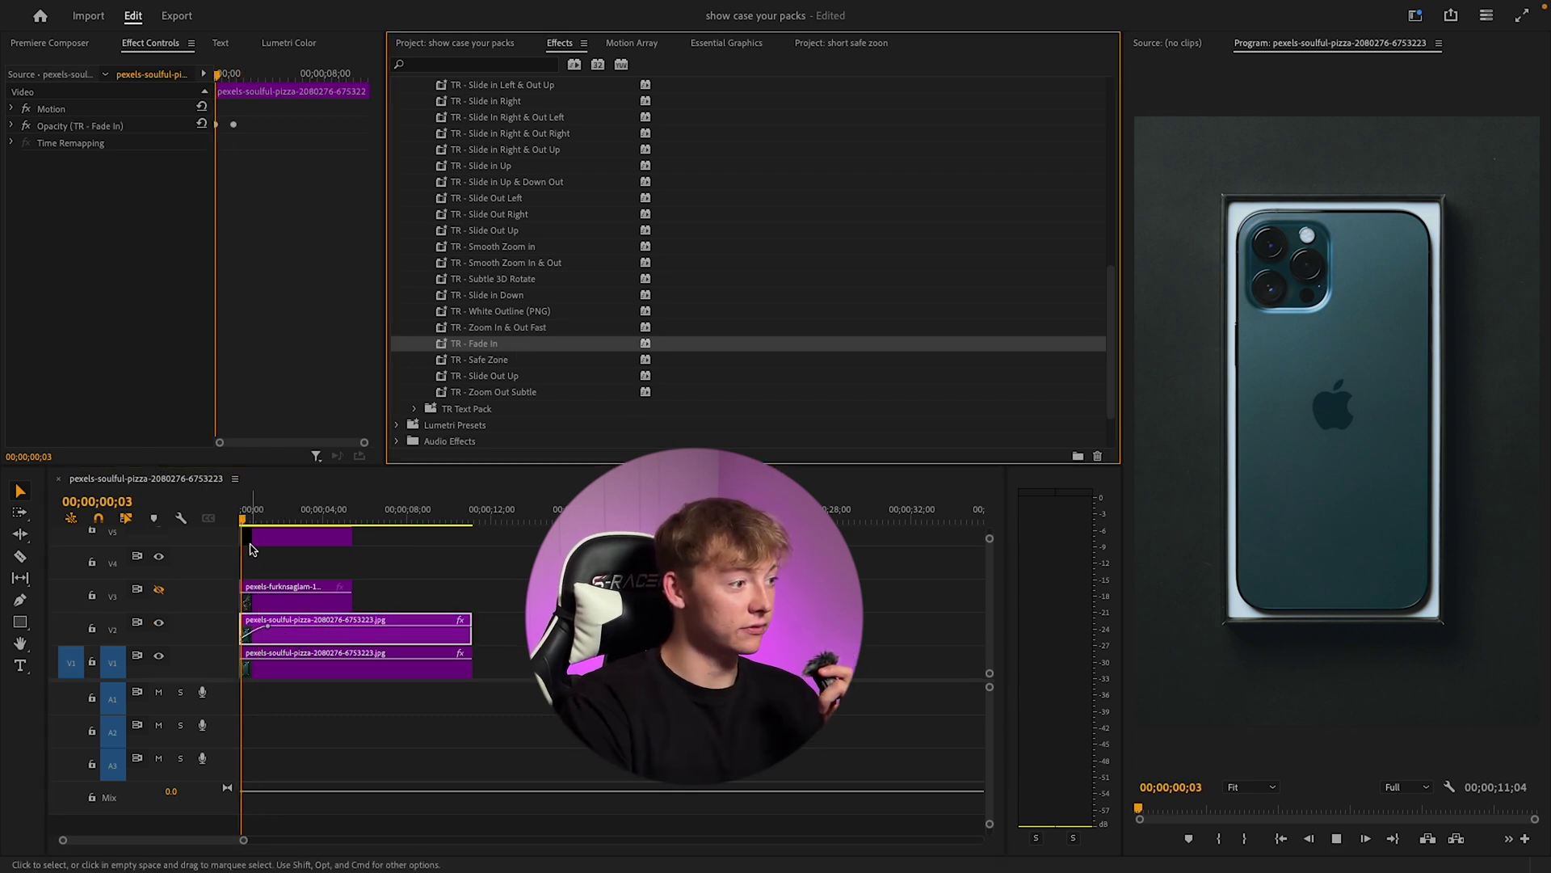
key(space)
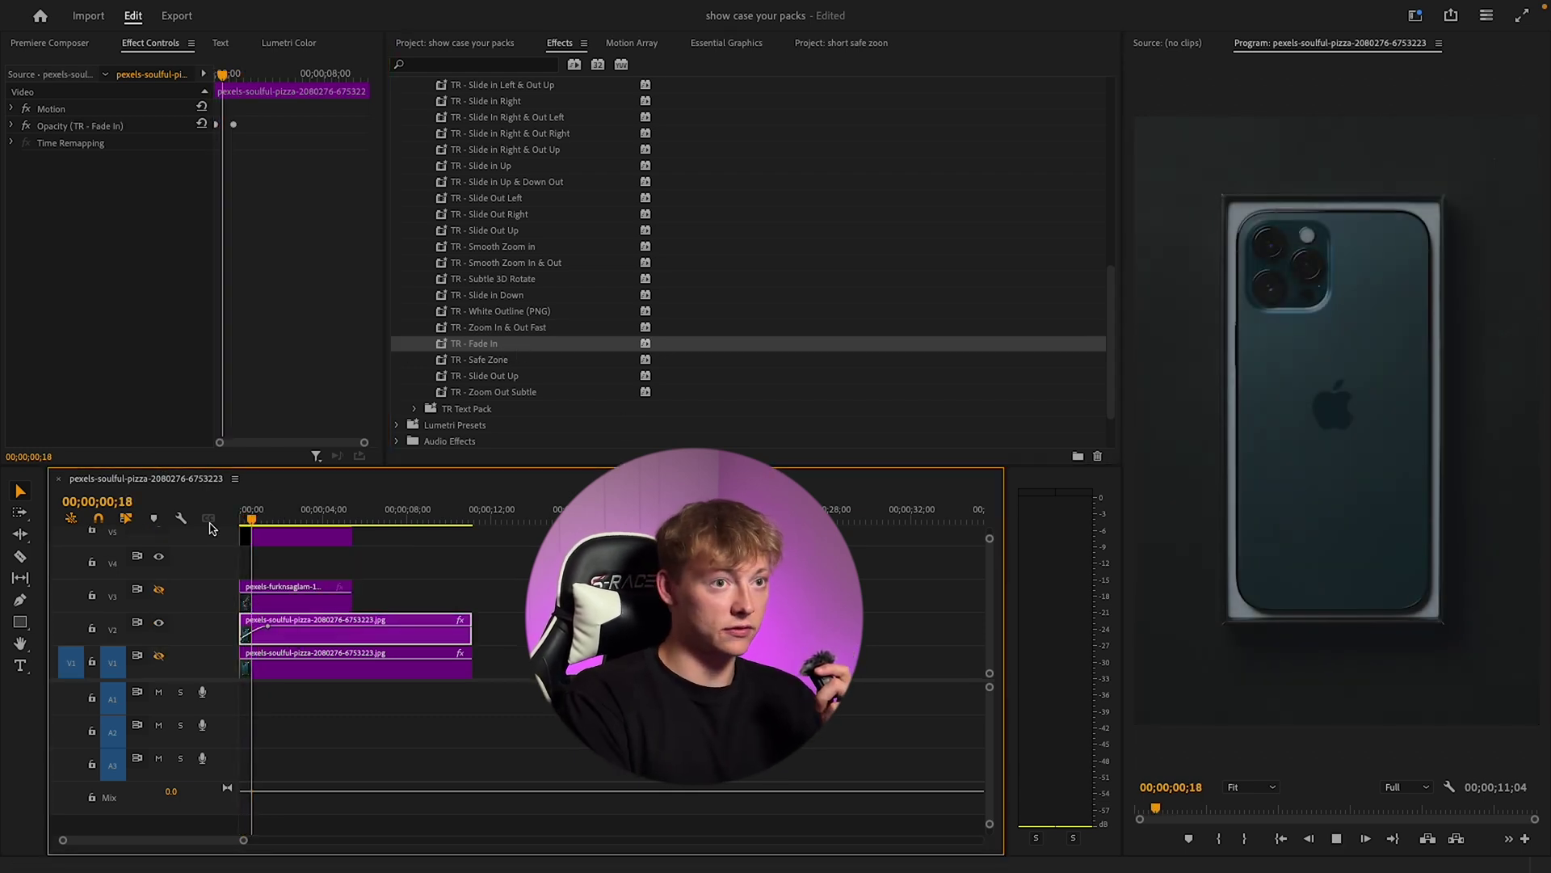
key(space)
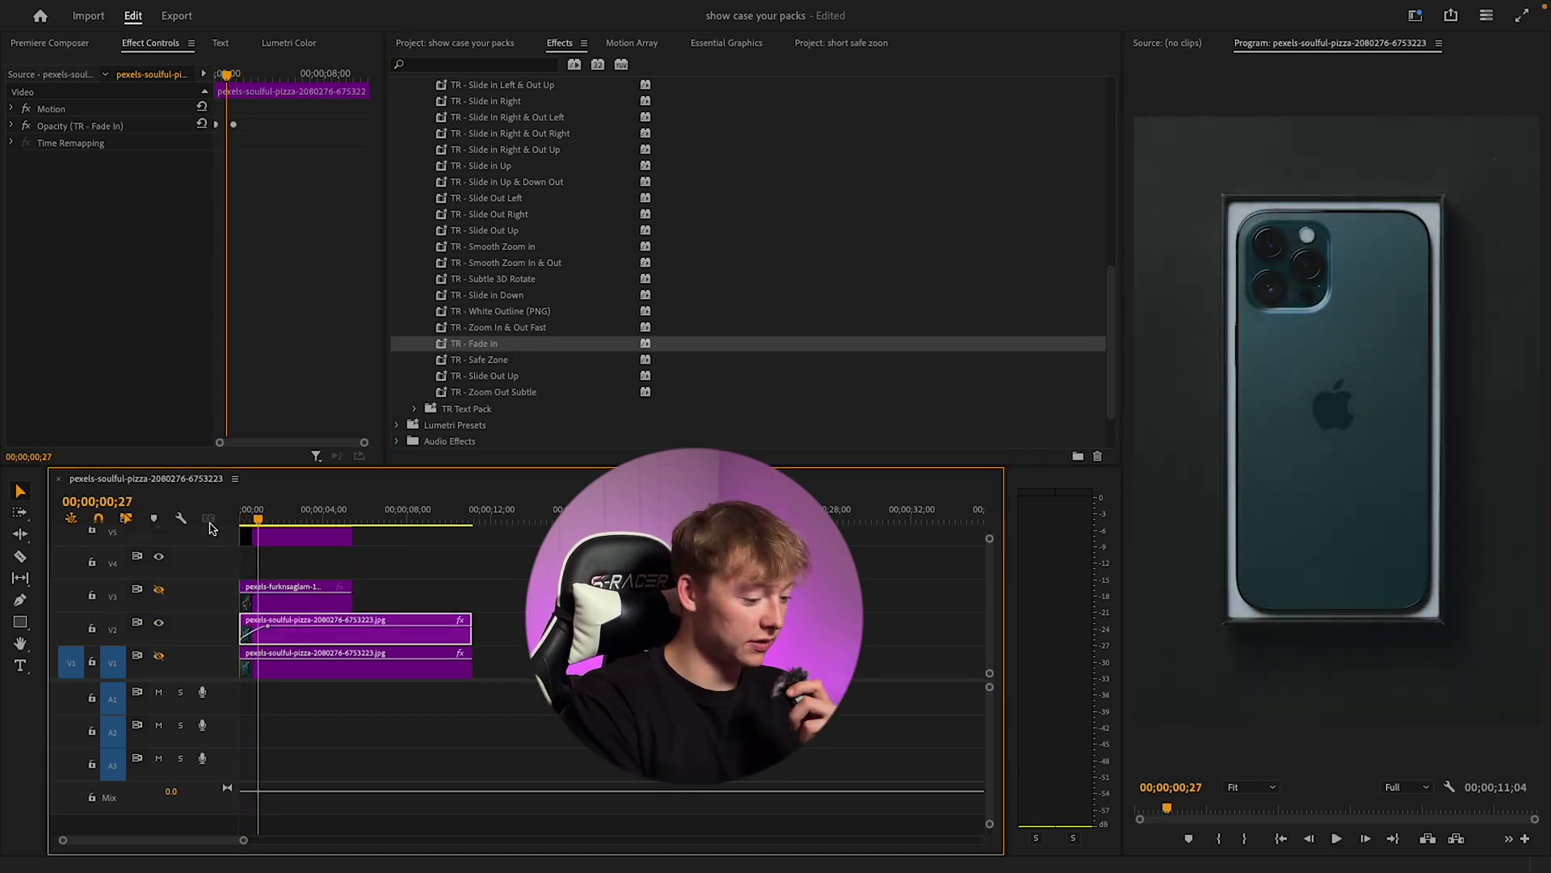
key(super+z)
Step: Try TR - Zoom Out Subtle on the Adjustment Layer, preview the zoom from different points, and undo it
drag(492, 327, 261, 602)
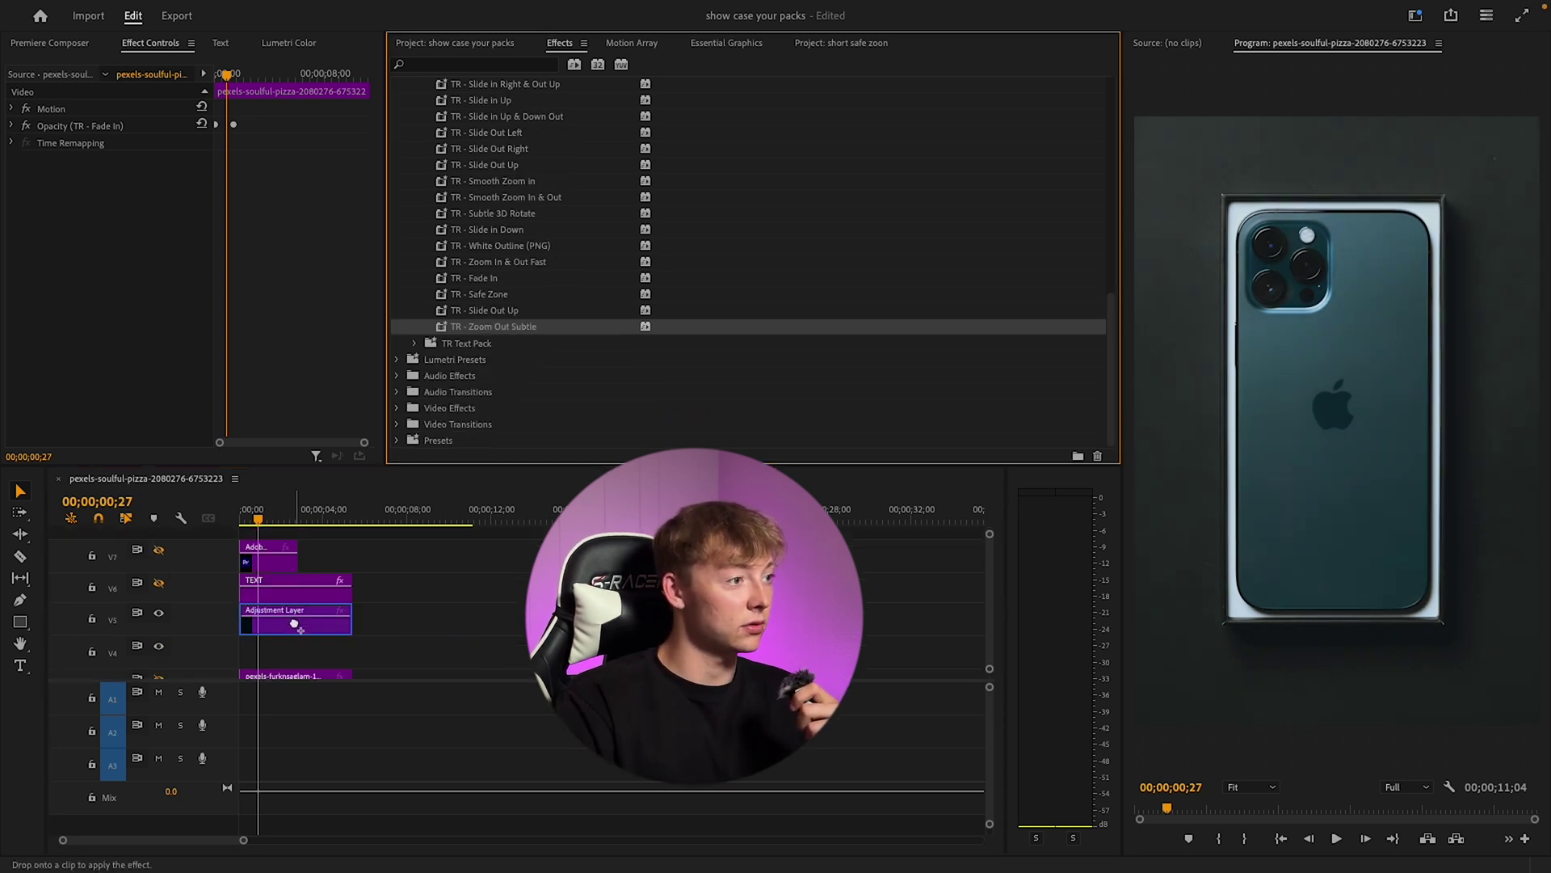
drag(294, 622, 295, 626)
drag(261, 525, 210, 535)
key(space)
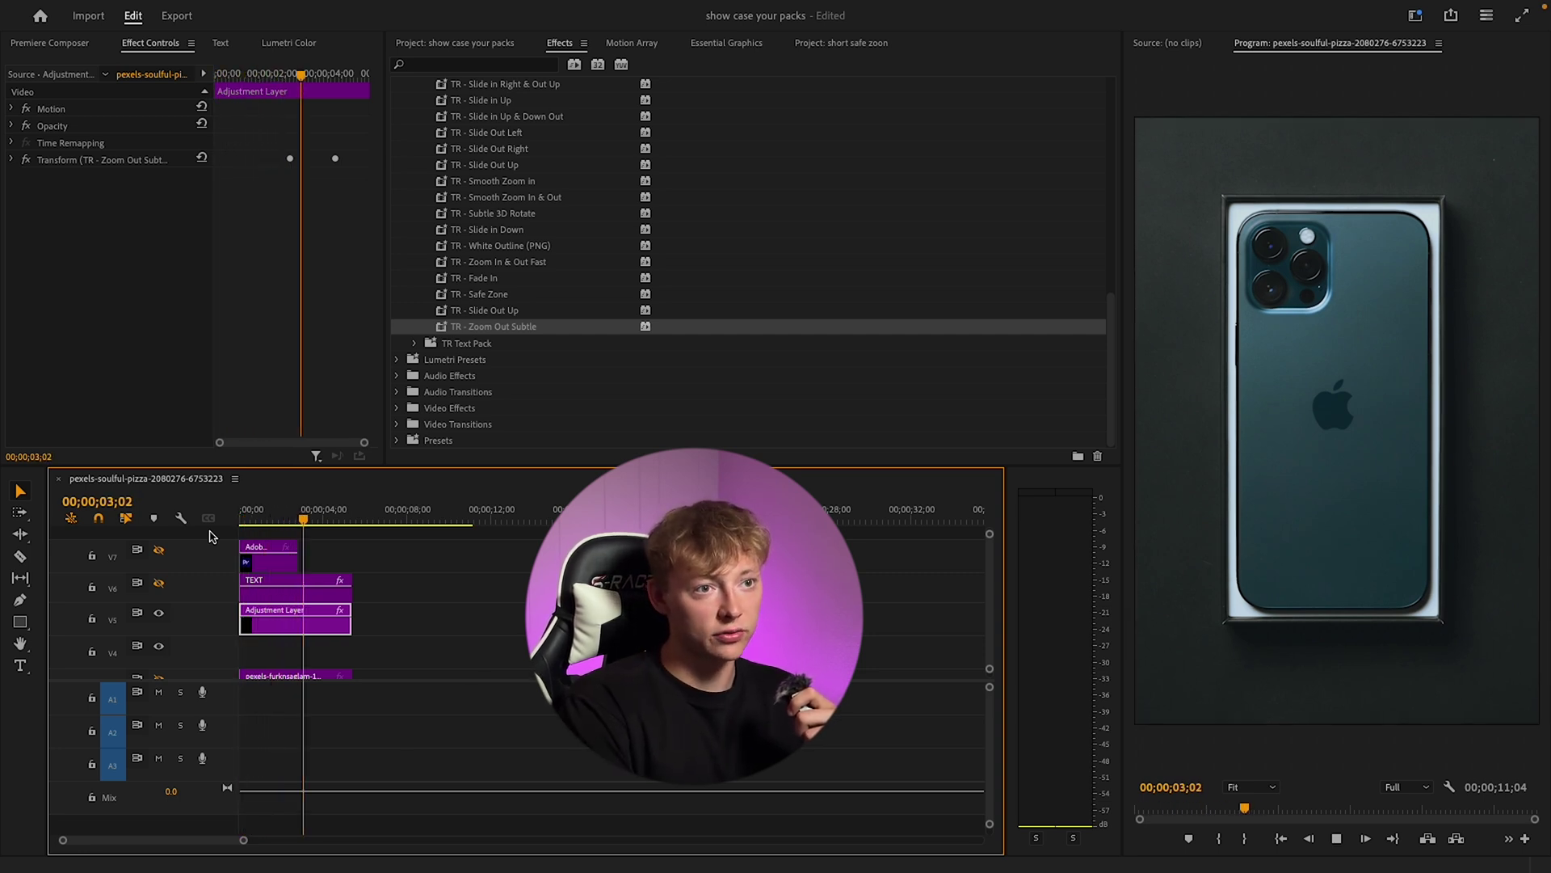
key(space)
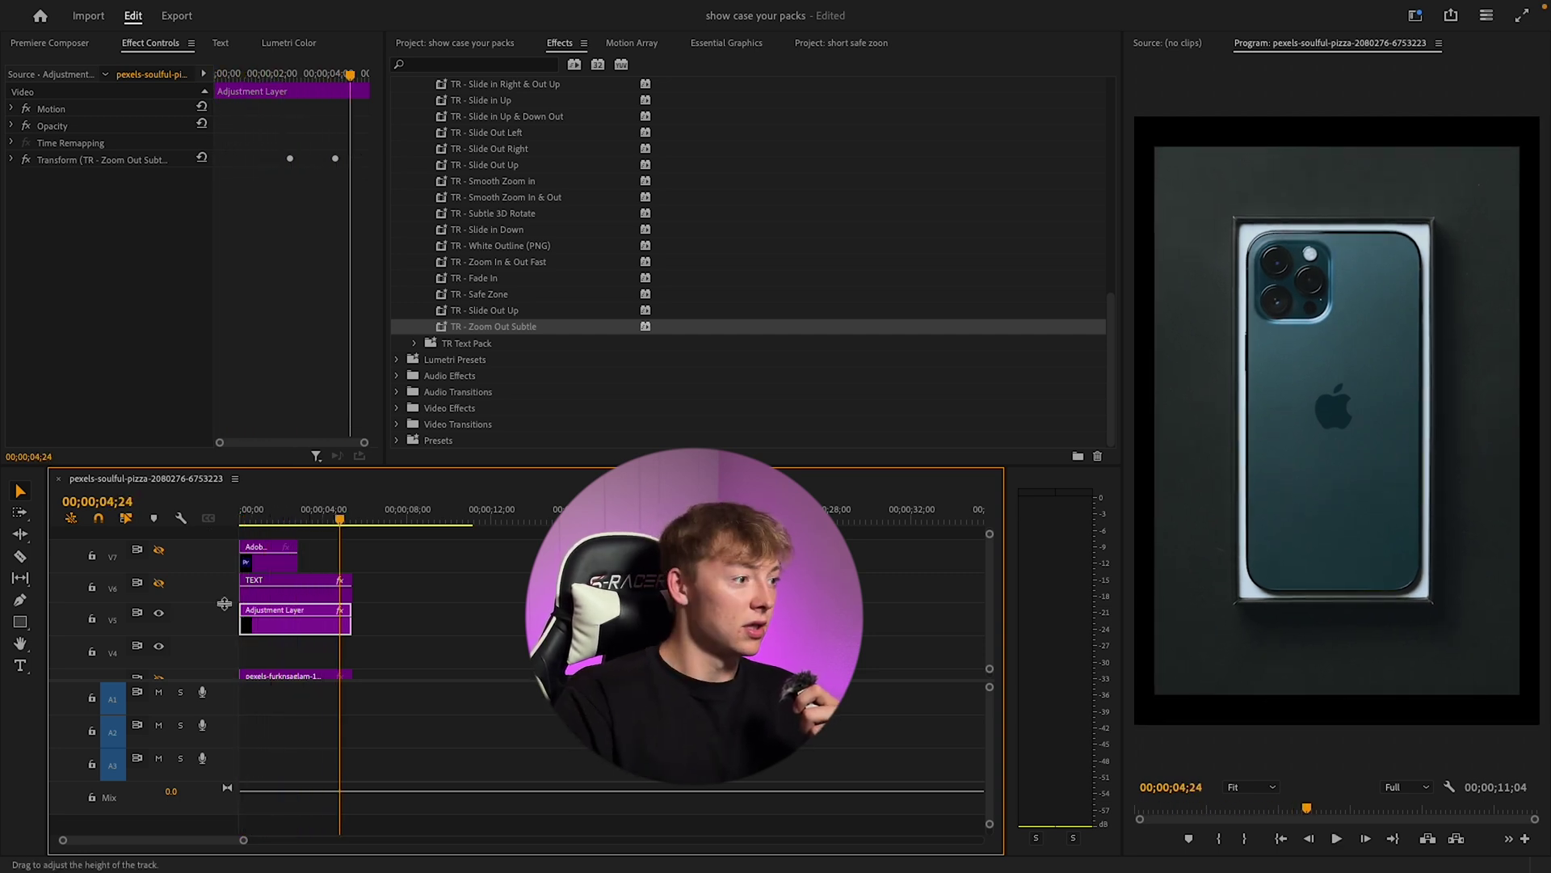
drag(336, 519, 278, 526)
key(space)
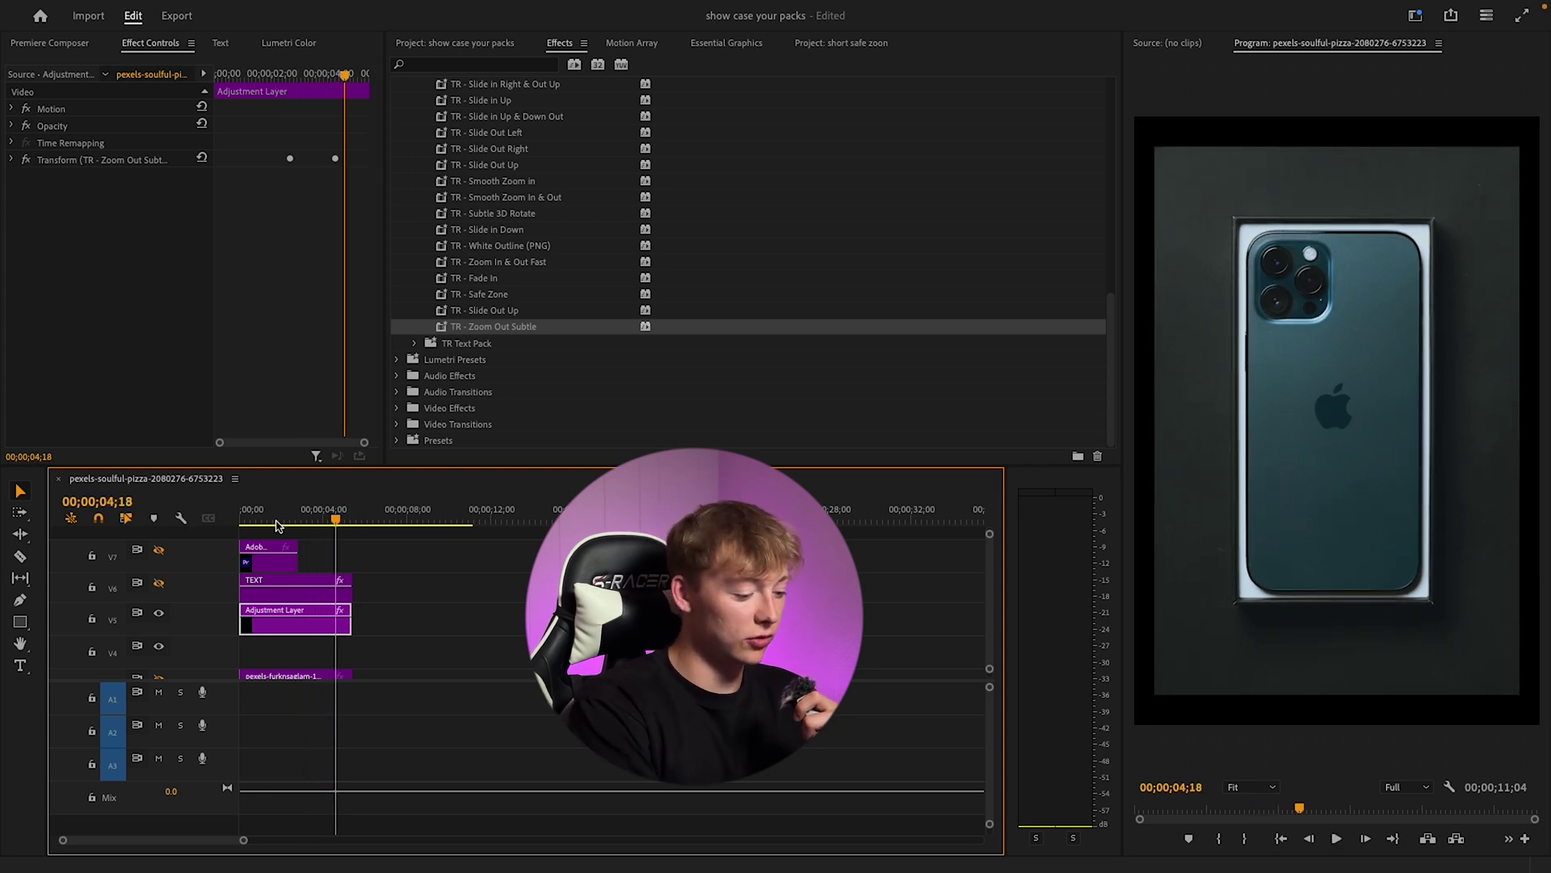
key(super+z)
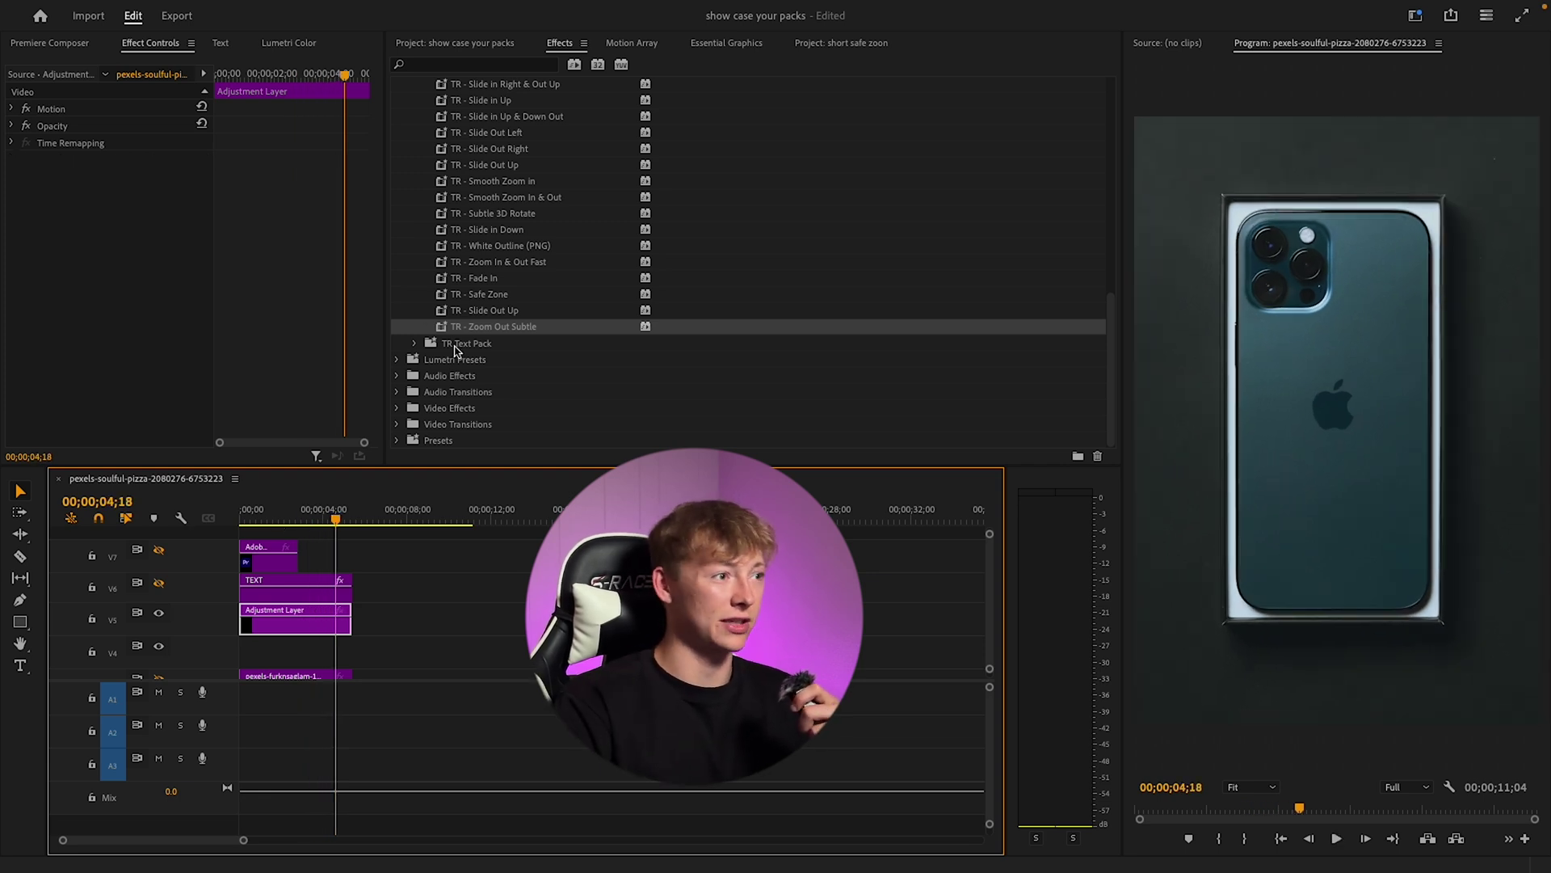
Step: Collapse the TR Movement Pack, expand the TR Text Pack, and make the TEXT track visible again
scroll(456, 349, up, 10)
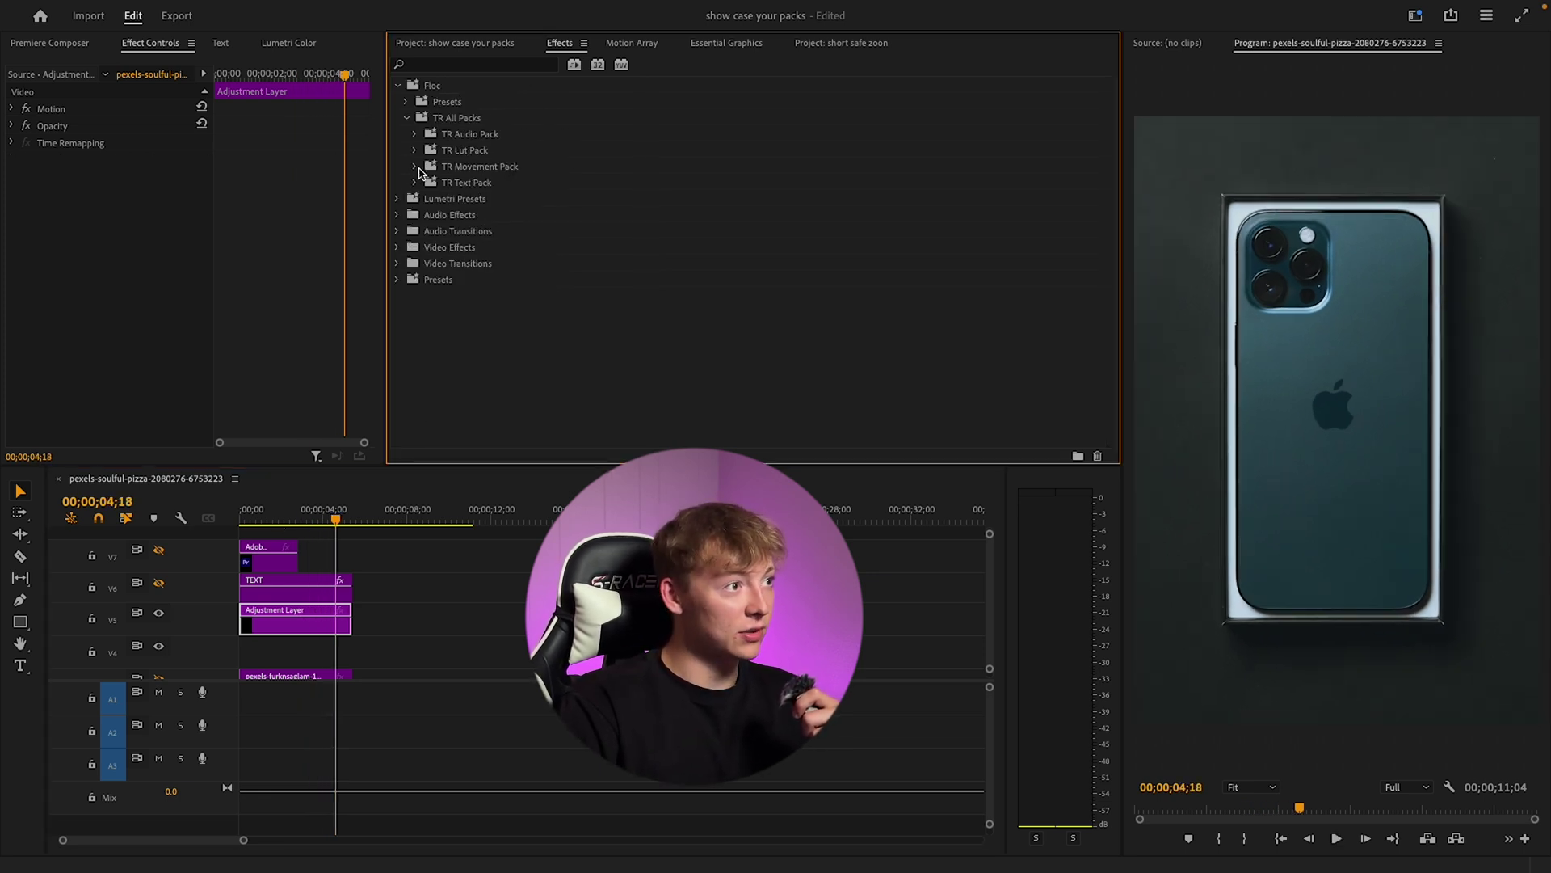
click(414, 182)
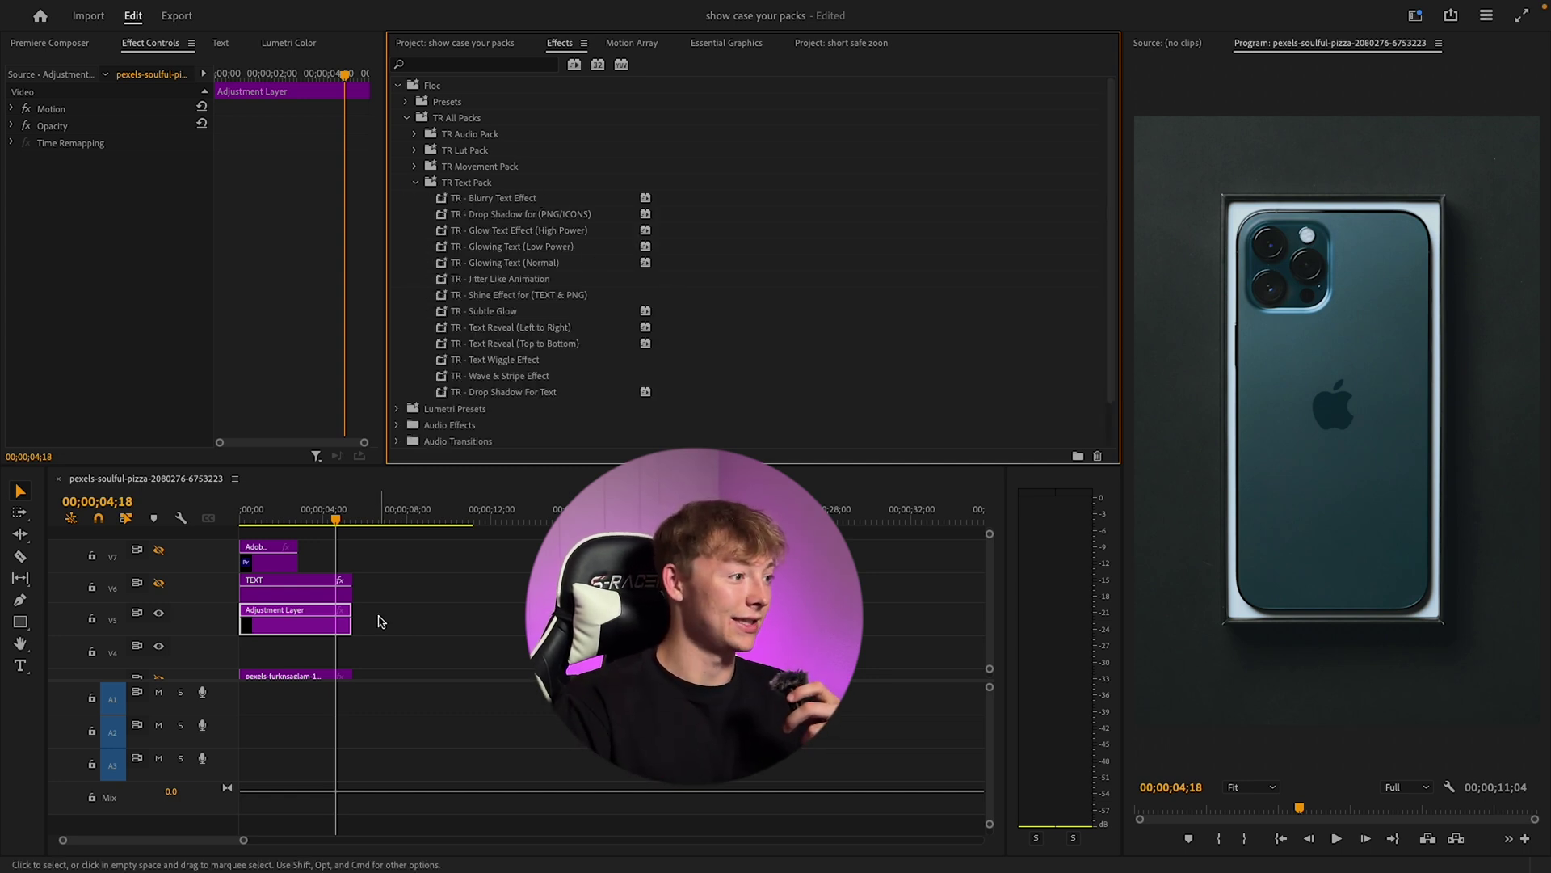
click(160, 582)
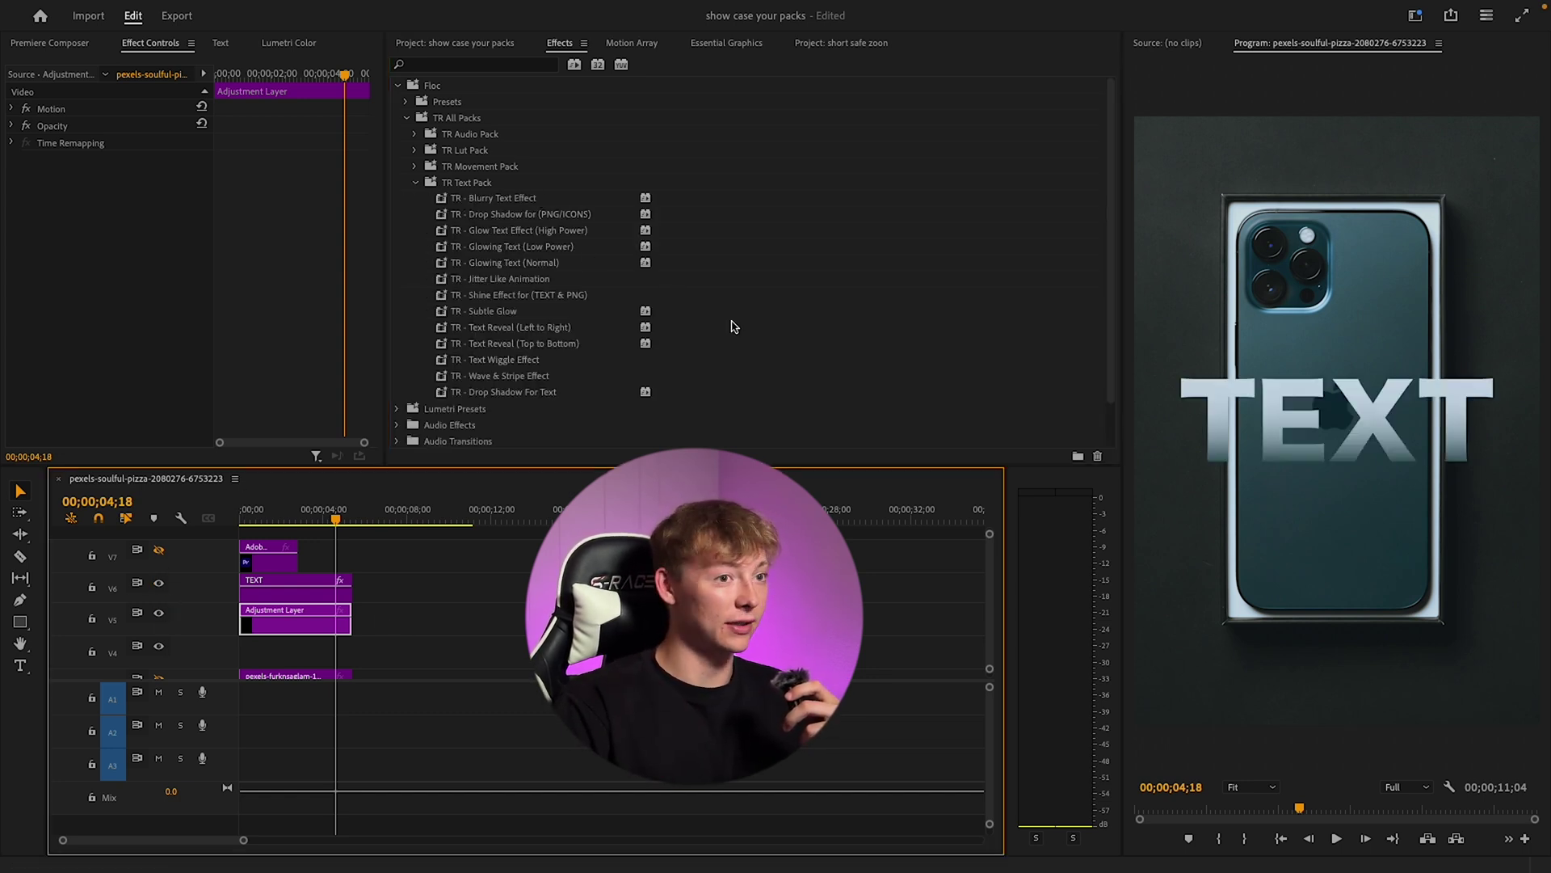
Step: Apply TR - Blurry Text Effect to the Adjustment Layer, set the playback resolution to 1/4, and undo a trial blurriness change
drag(501, 198, 295, 621)
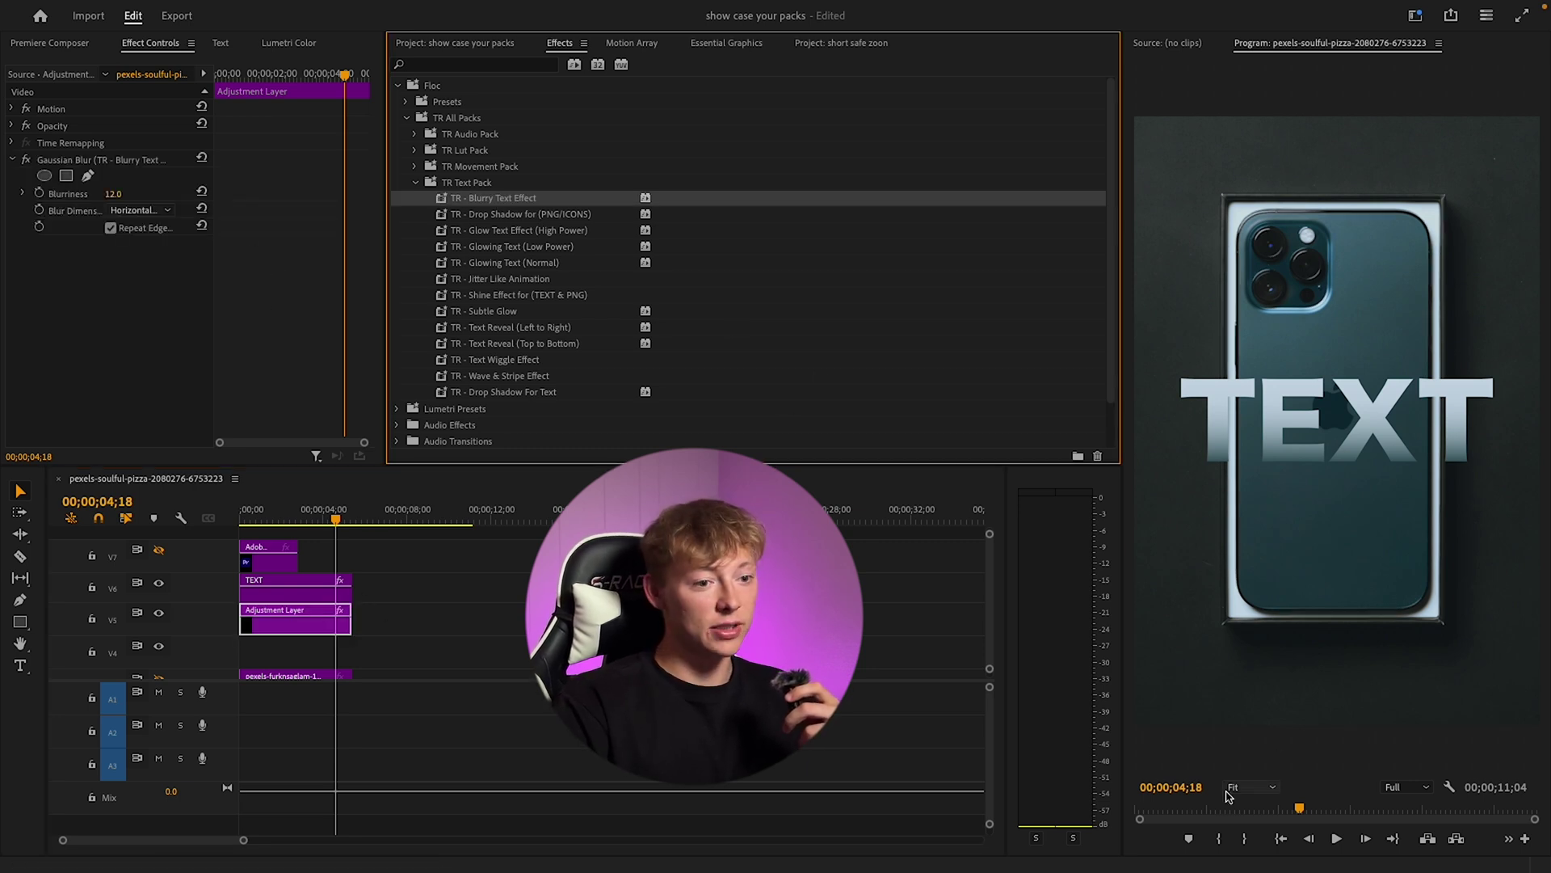
click(1406, 786)
click(1405, 742)
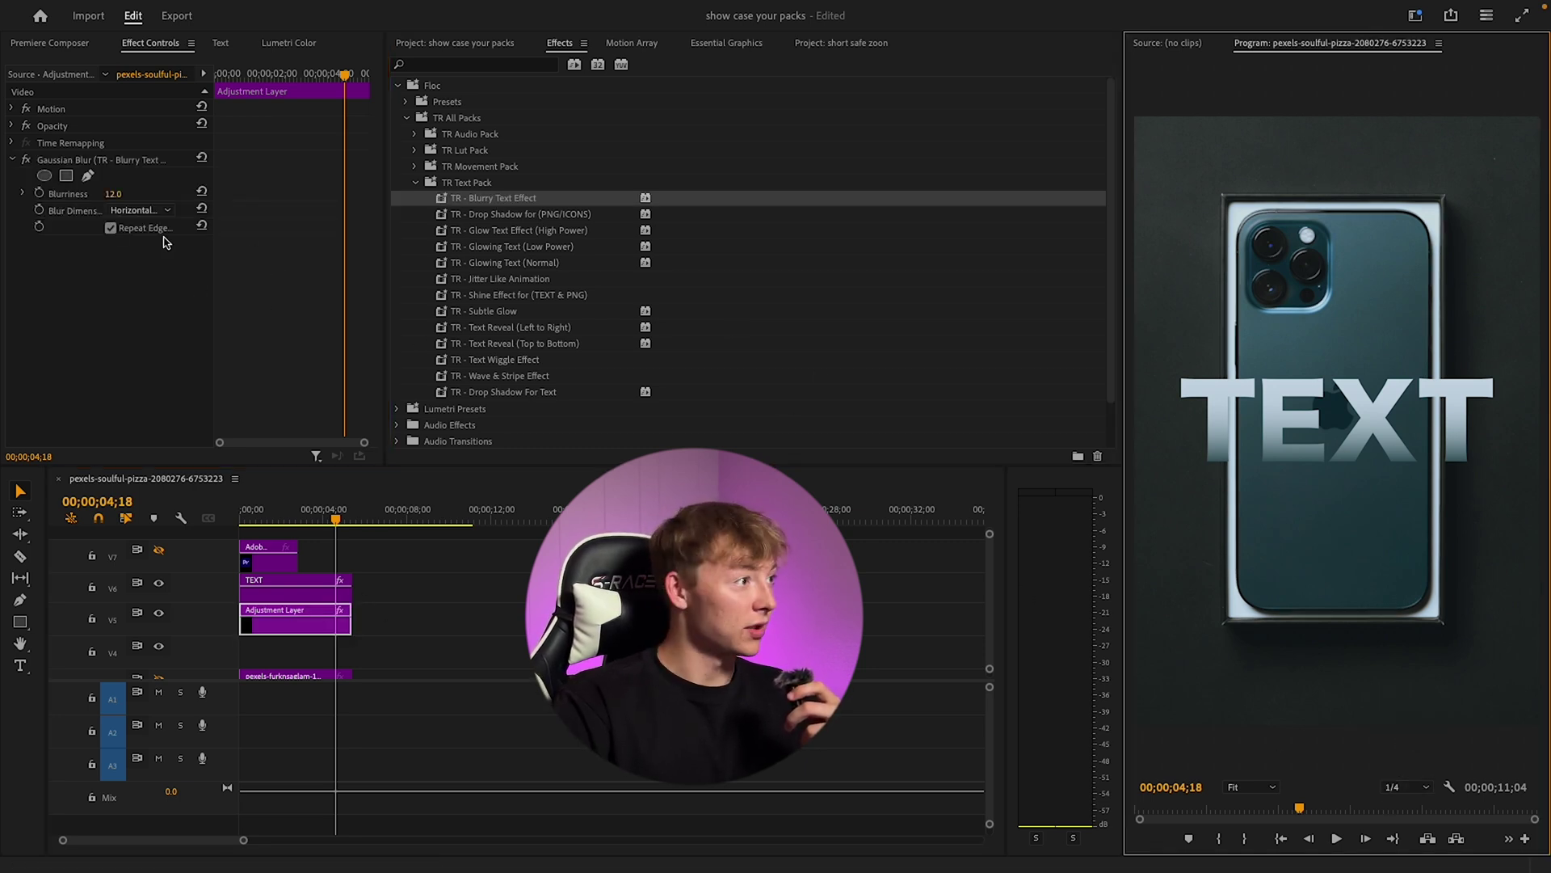
mouse_move(119, 200)
mouse_down()
mouse_move(185, 200)
mouse_move(135, 195)
mouse_up()
key(super+z)
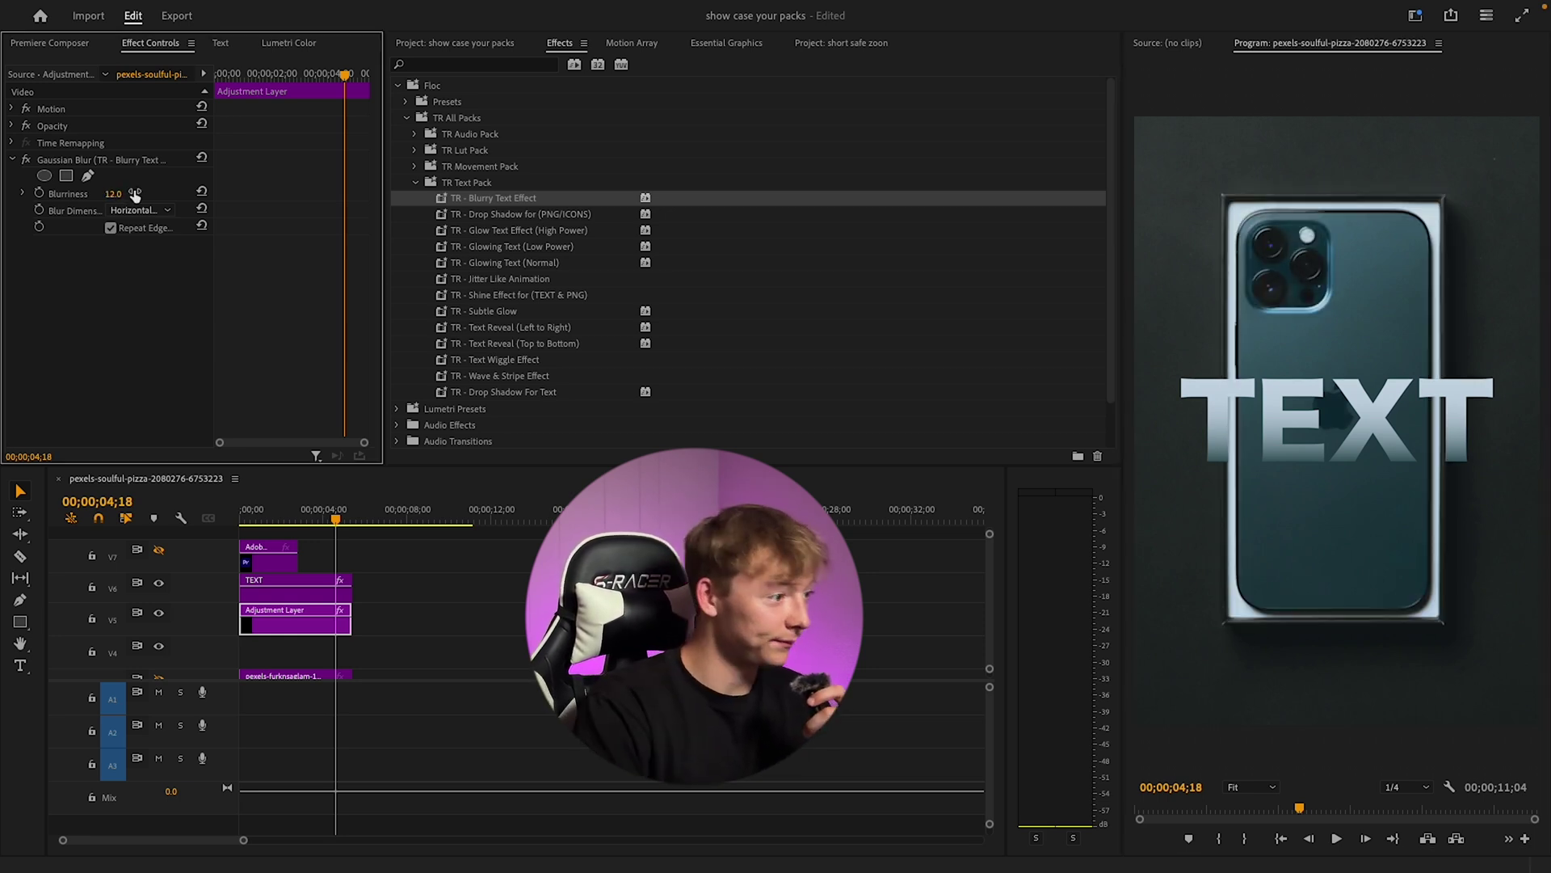
Step: Apply TR - Blurry Text Effect to the TEXT clip on V6, preview it from the start, and try adjusting its blurriness
drag(531, 198, 293, 585)
drag(335, 520, 243, 536)
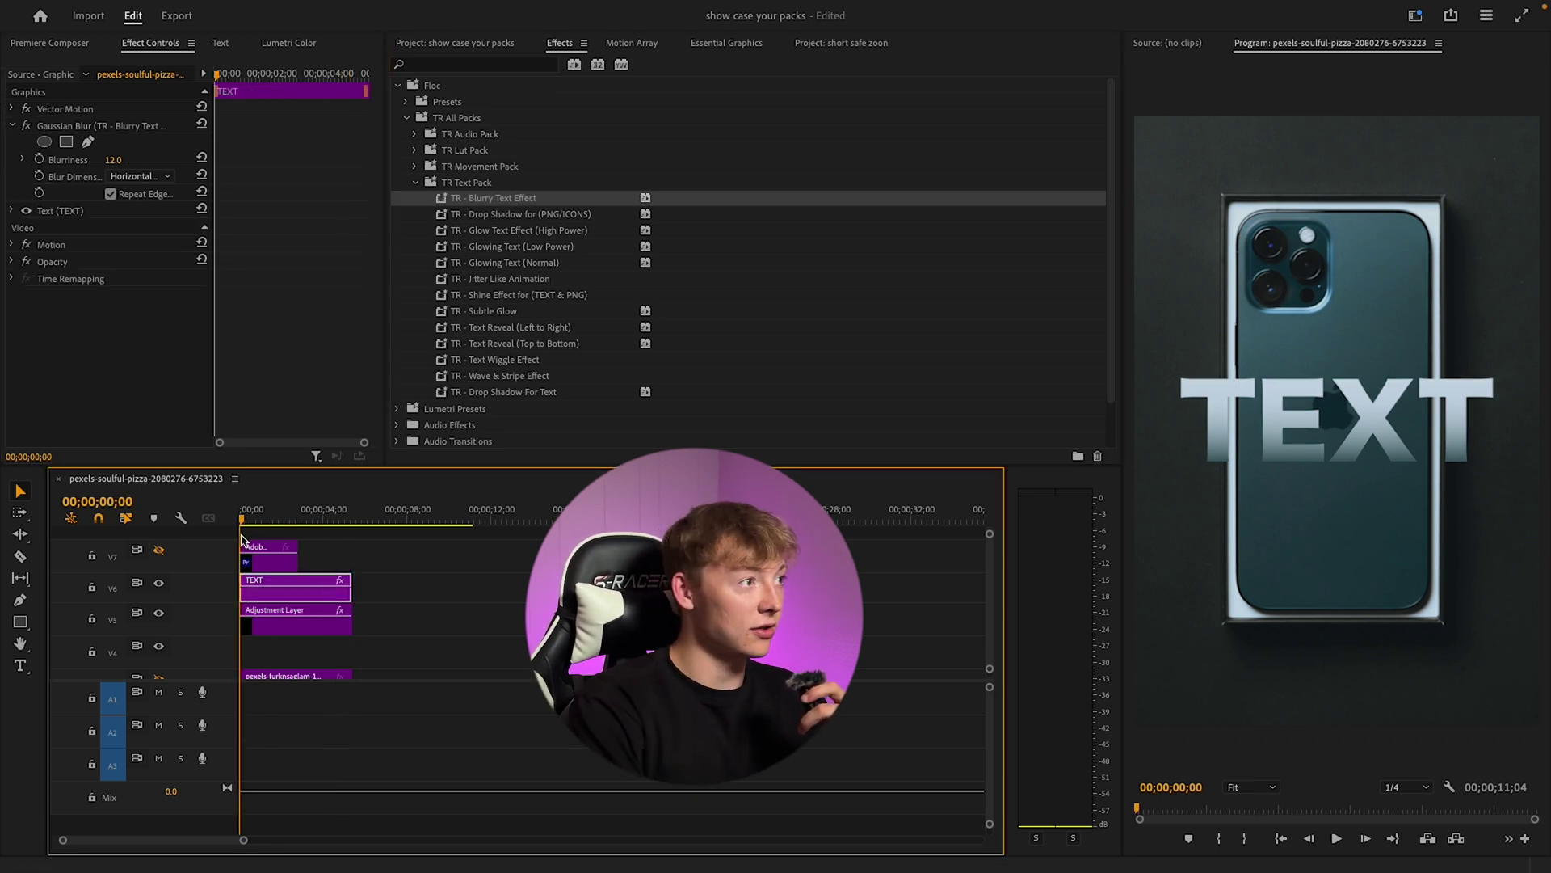
key(space)
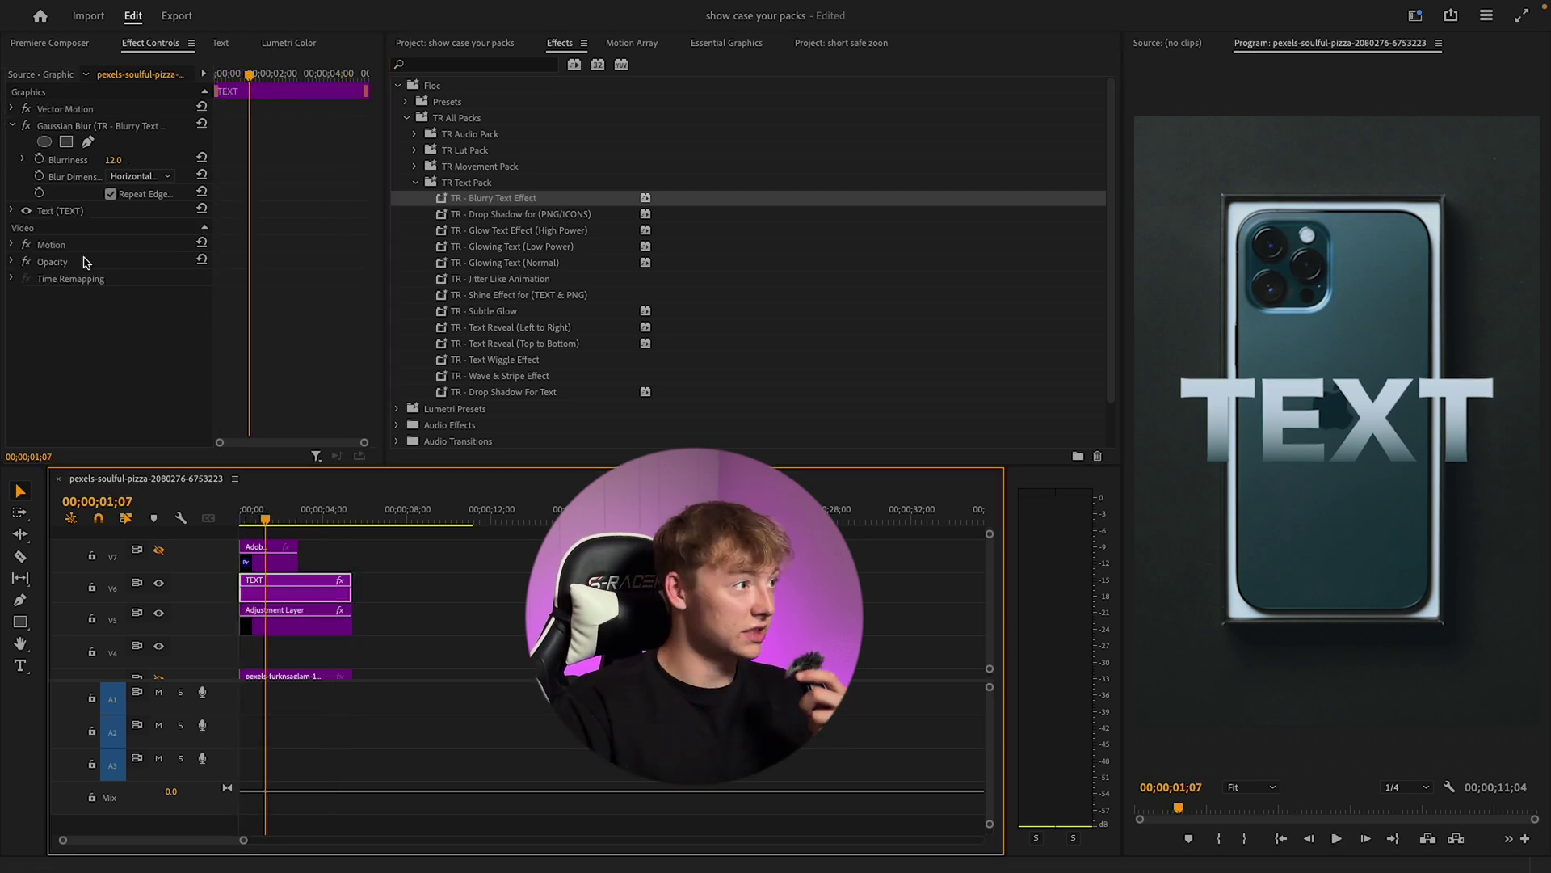
drag(114, 159, 190, 159)
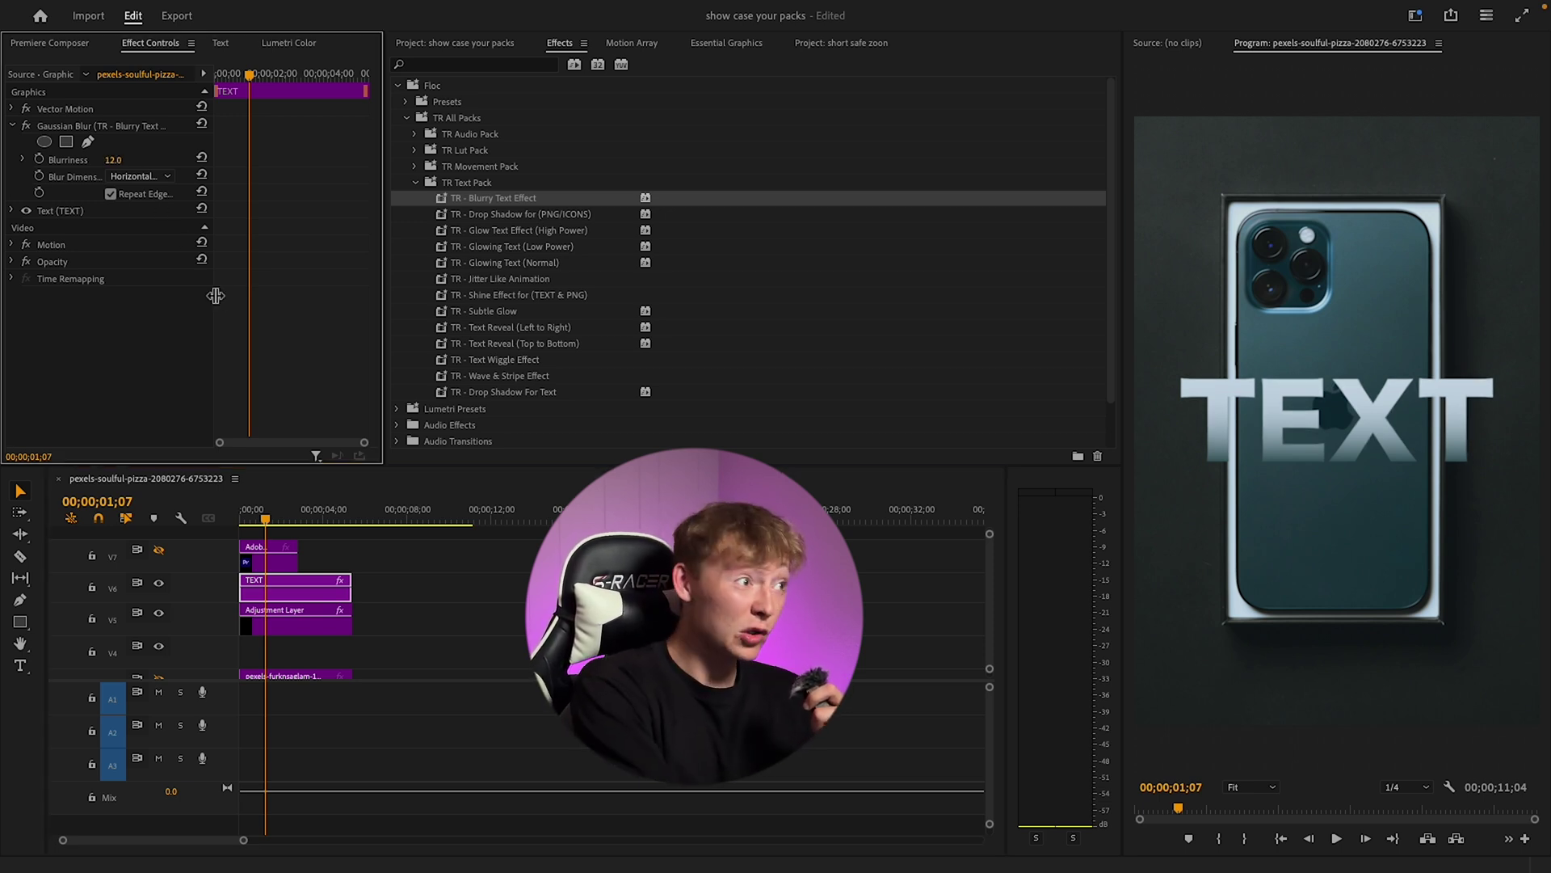
Step: Try a second TR - Blurry Text Effect on the Adjustment Layer with one blur's Blurriness raised to 184.9
drag(497, 198, 307, 621)
drag(114, 195, 255, 195)
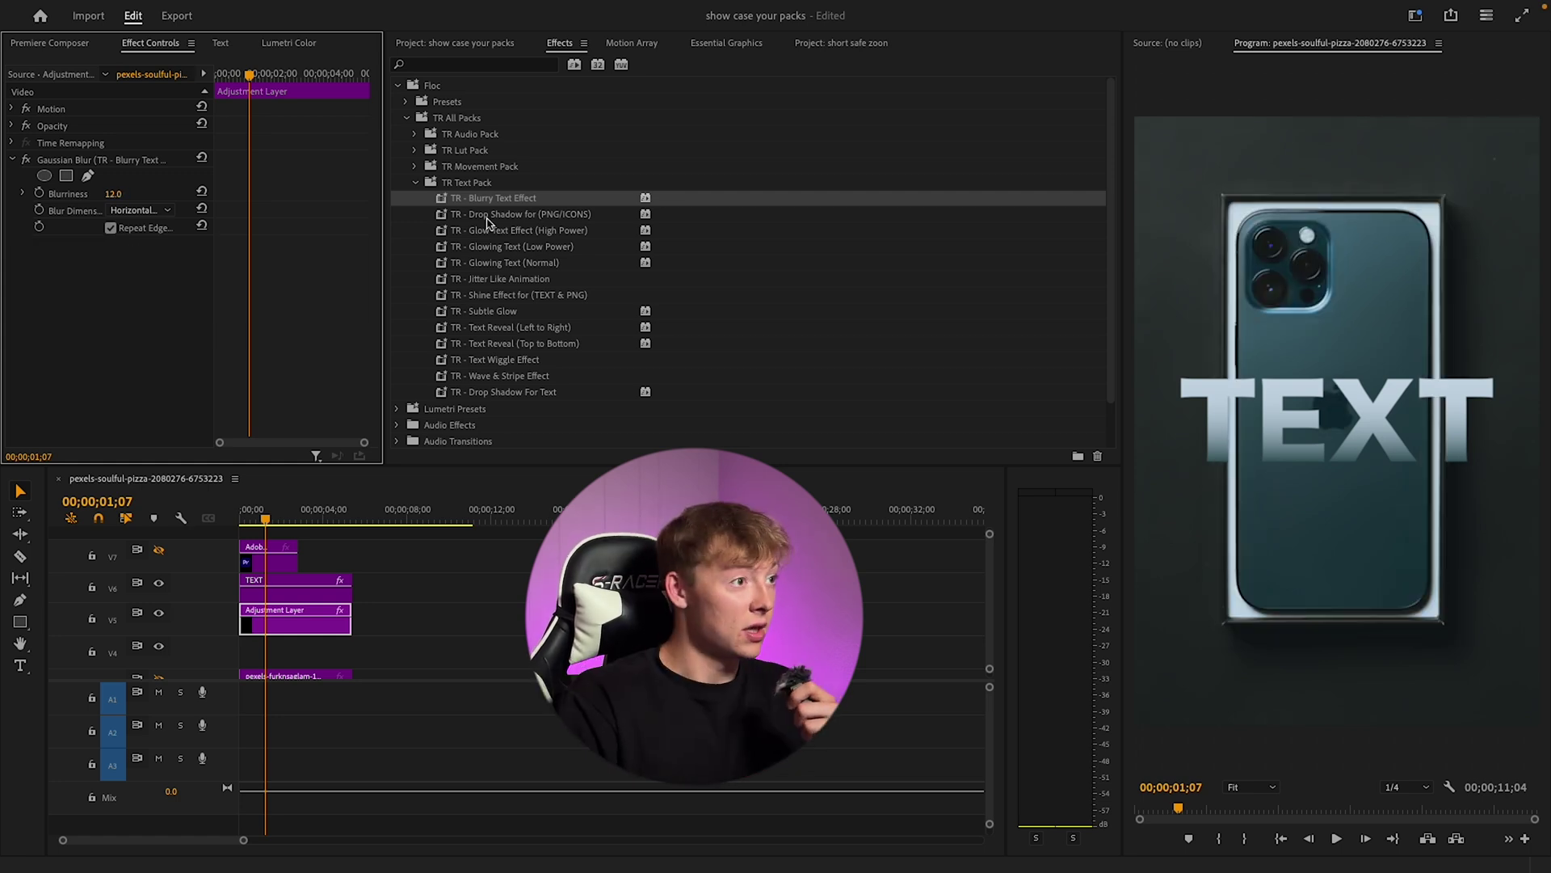
Step: Try TR - Drop Shadow for (PNG/ICONS) on the street photo clip on V3 and undo it
click(507, 216)
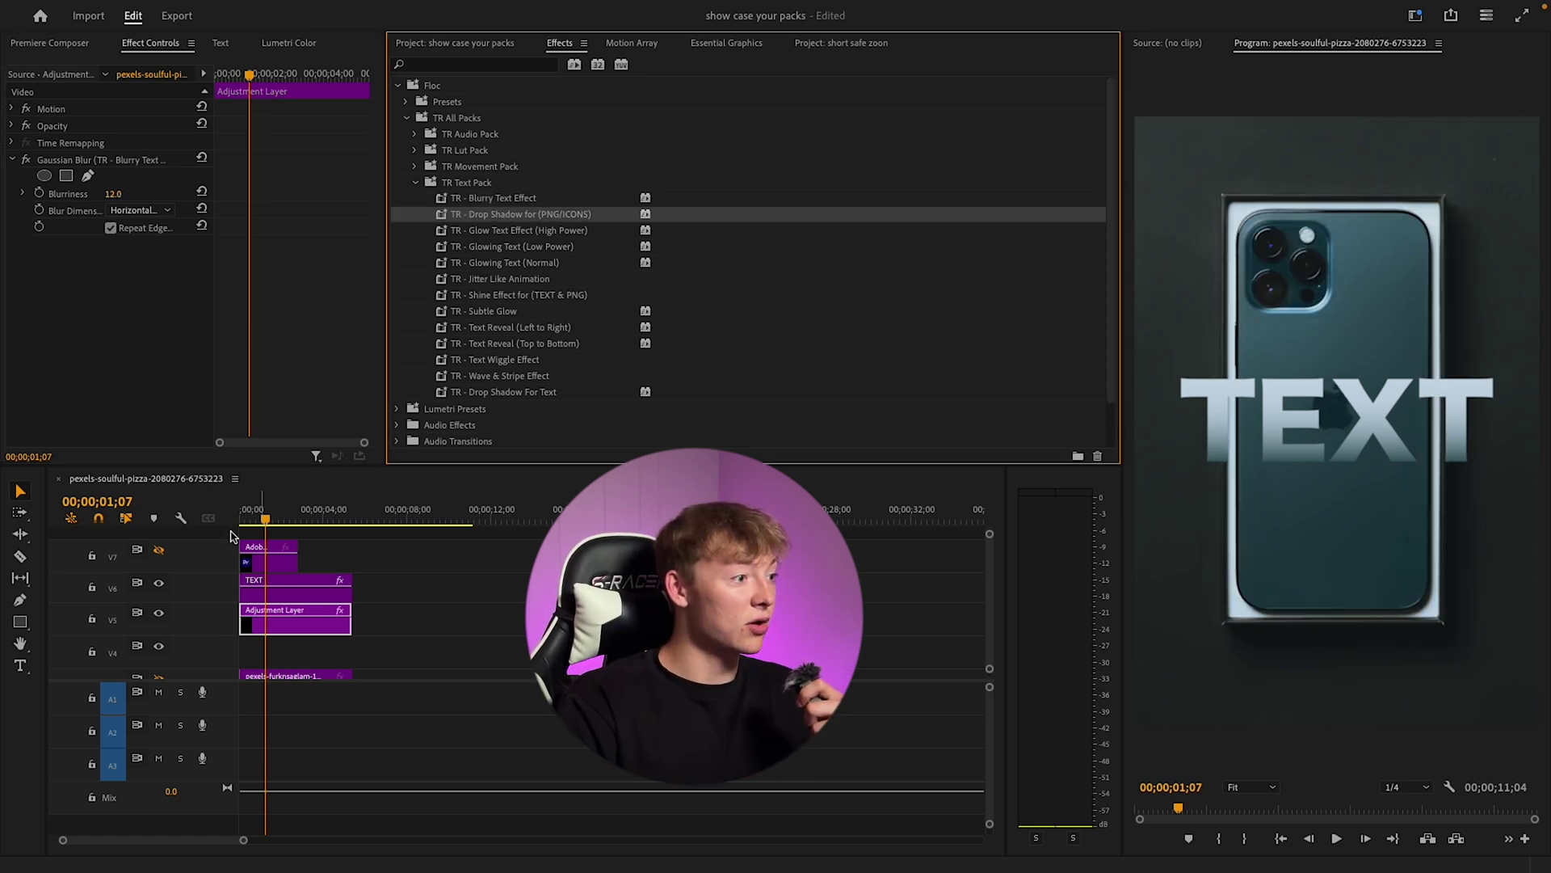
drag(520, 214, 304, 666)
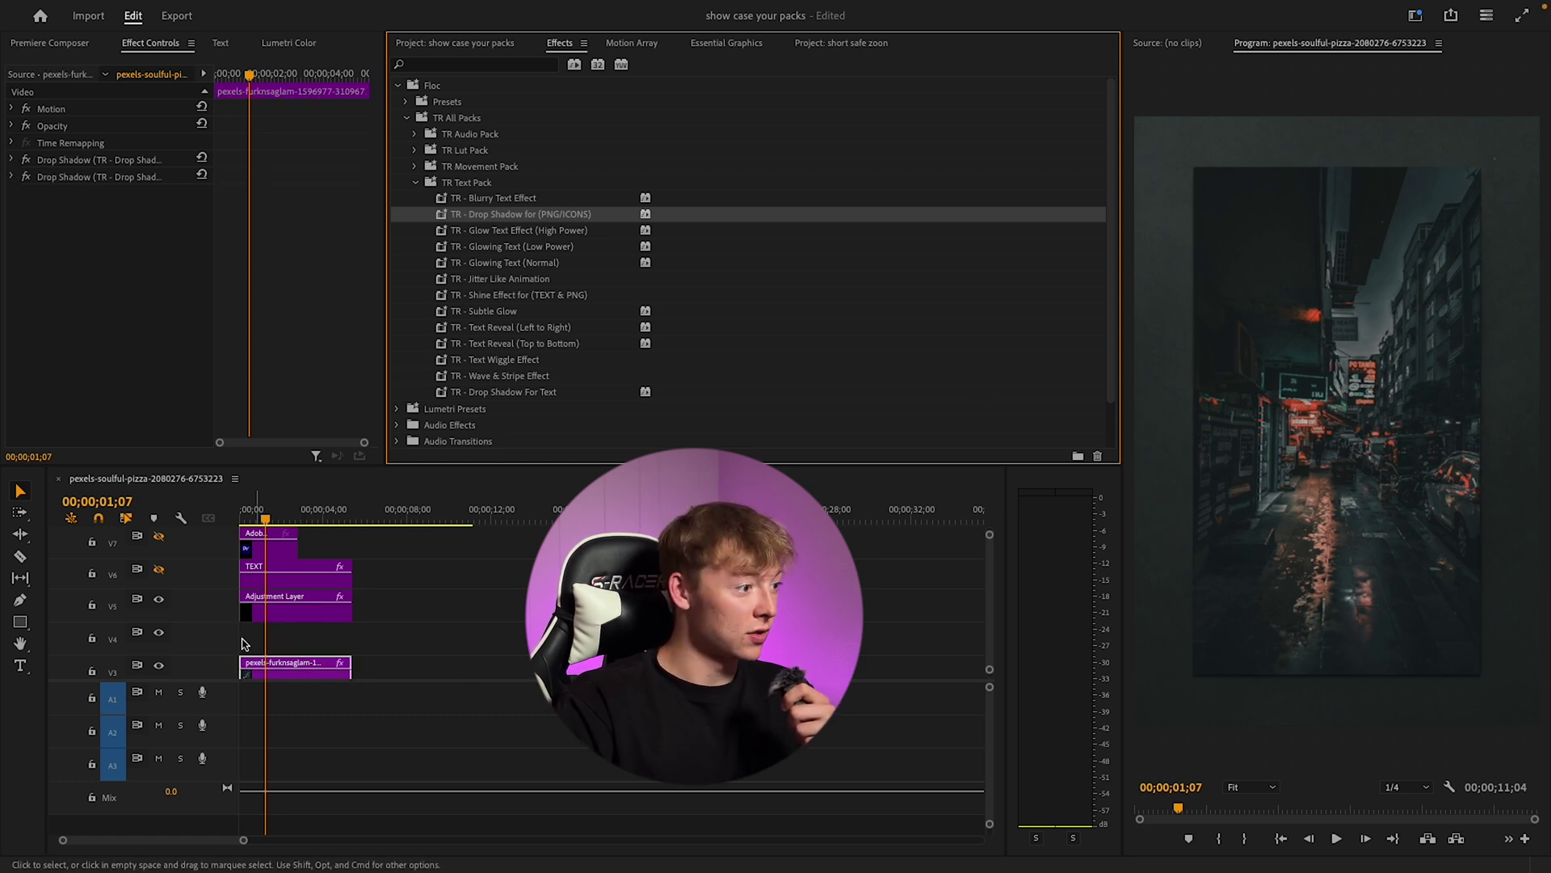
key(super+z)
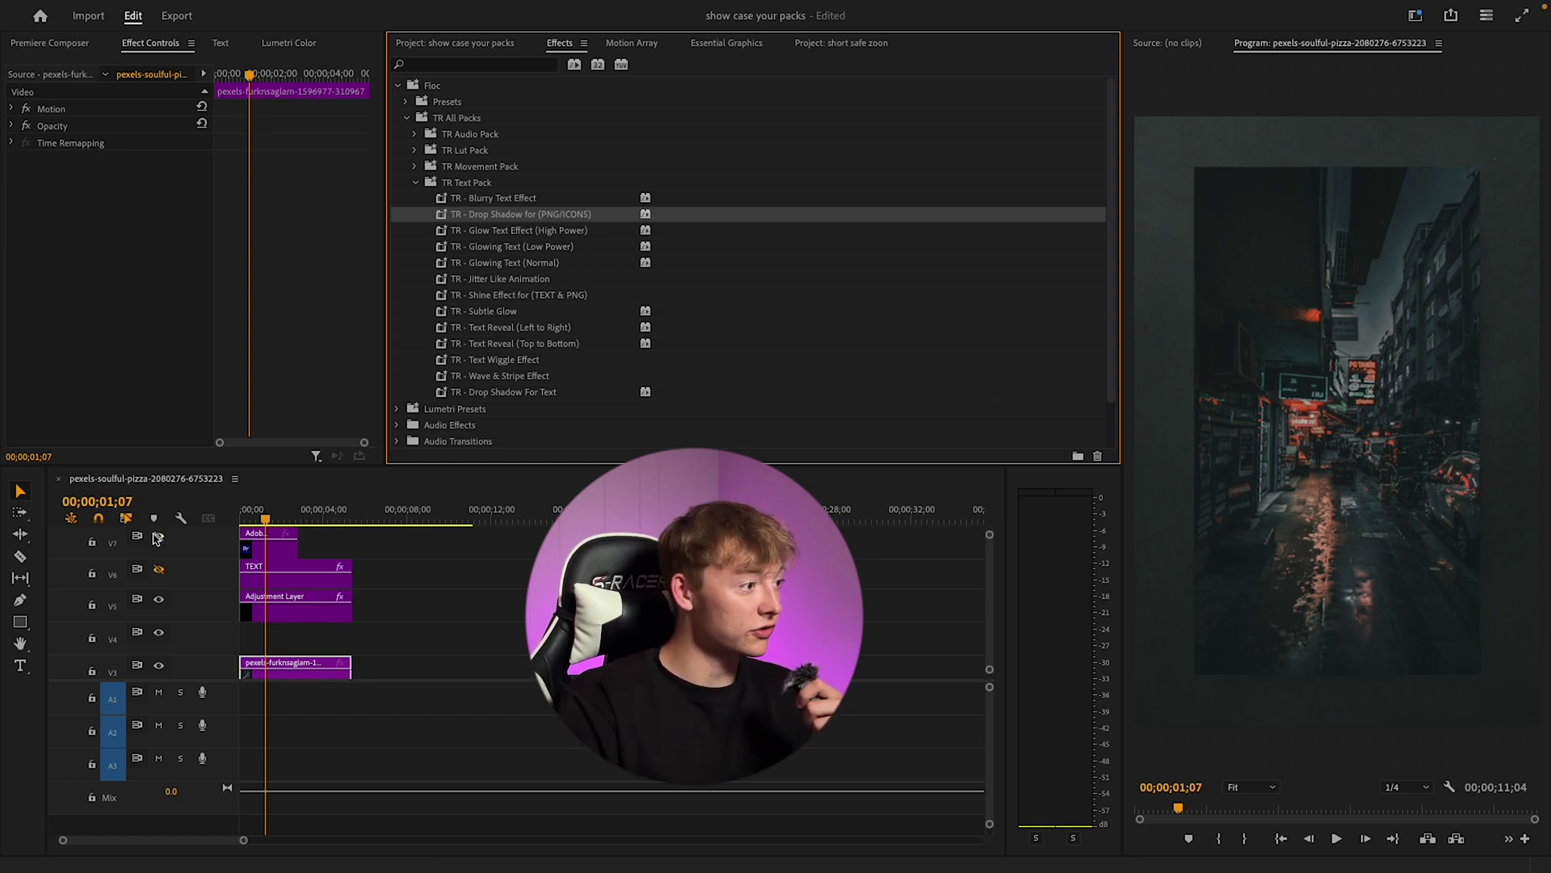
Step: Try TR - Drop Shadow for (PNG/ICONS) on the AdobeProg1-06.png clip and move that clip up to V8
click(158, 536)
drag(526, 215, 245, 551)
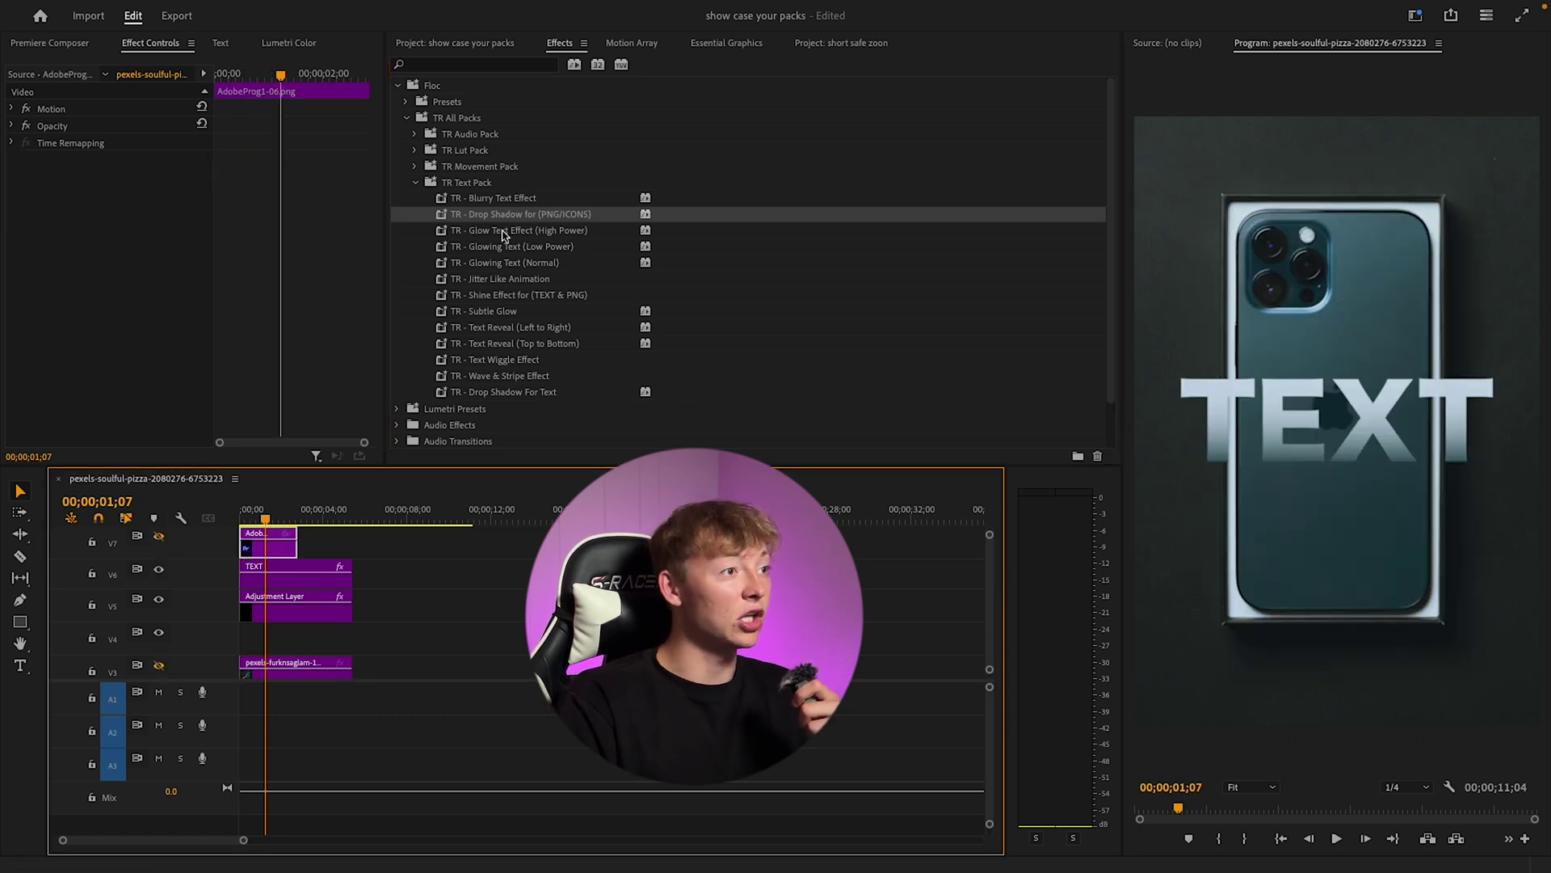
scroll(283, 577, up, 1)
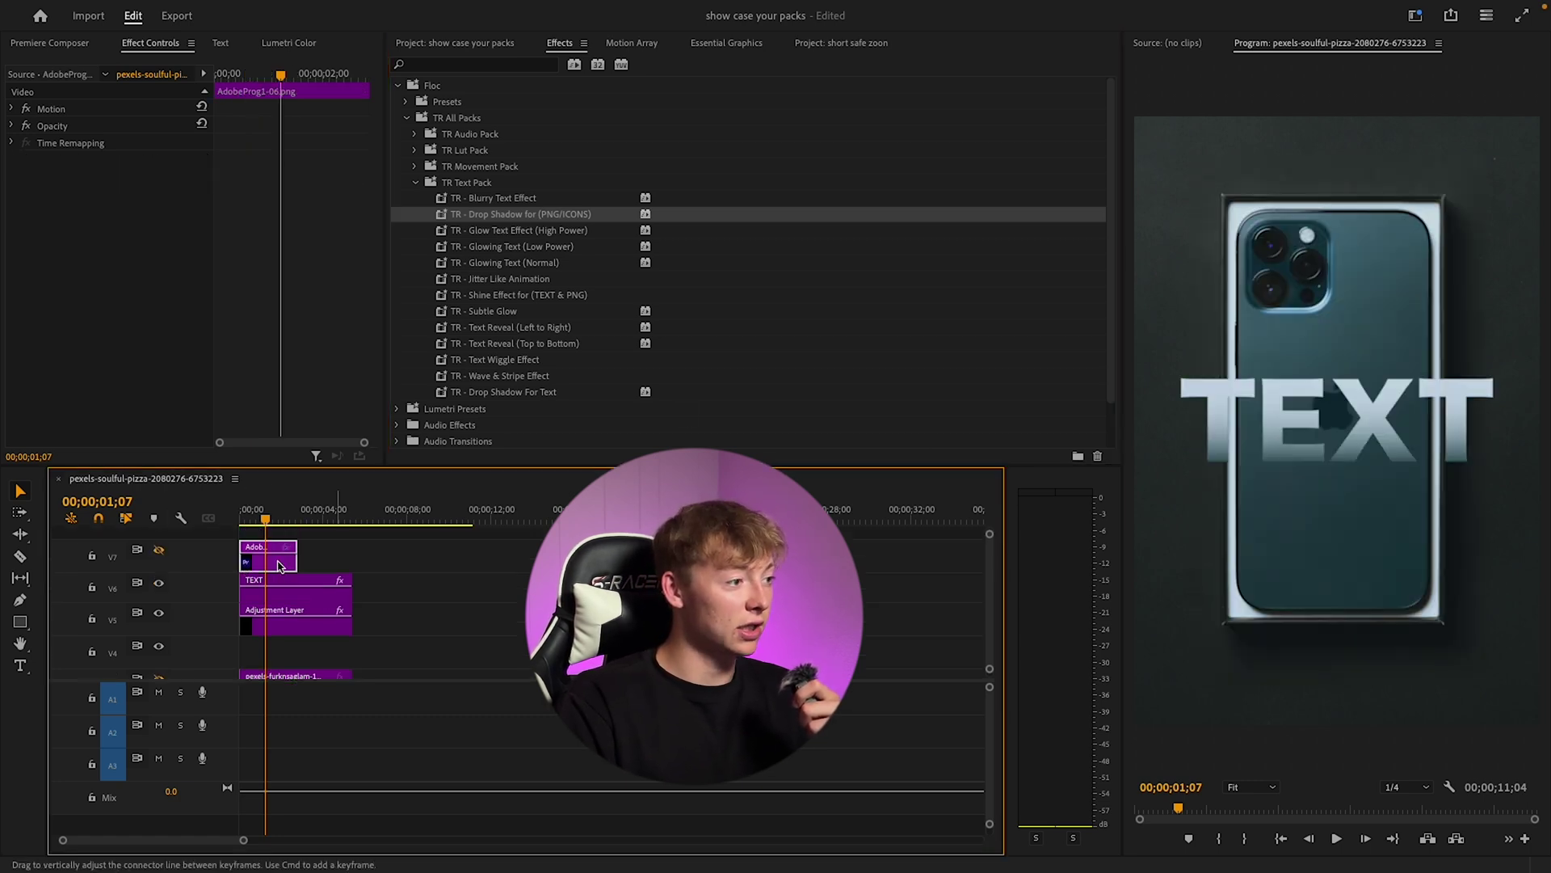
drag(281, 563, 282, 539)
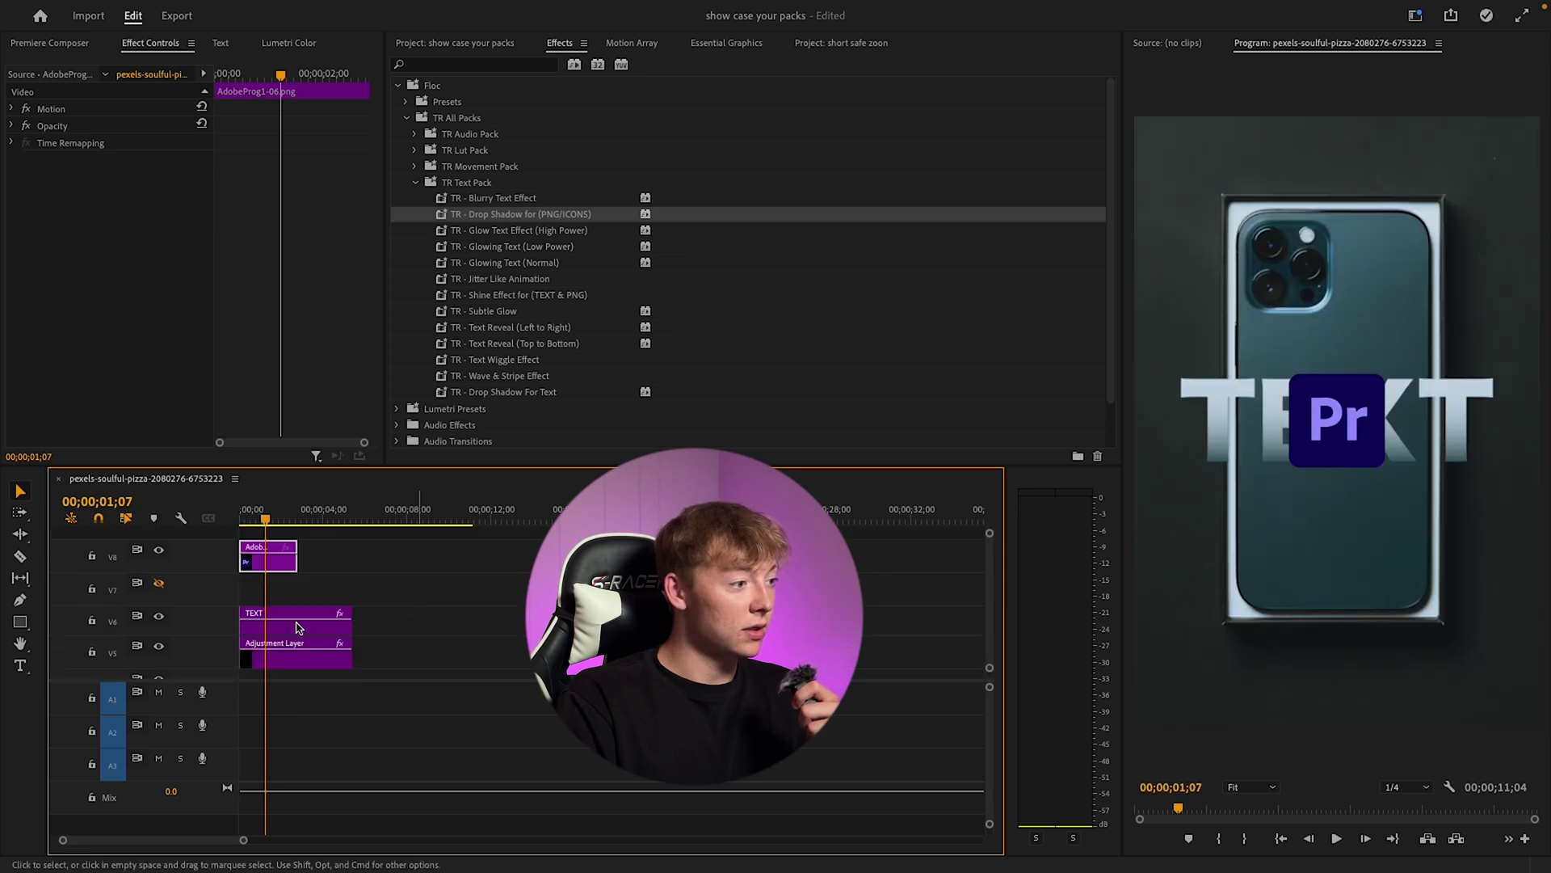
Step: Duplicate the TEXT clip onto V7, try TR - Glow Text Effect (High Power) on the copy, and undo the glow
click(305, 634)
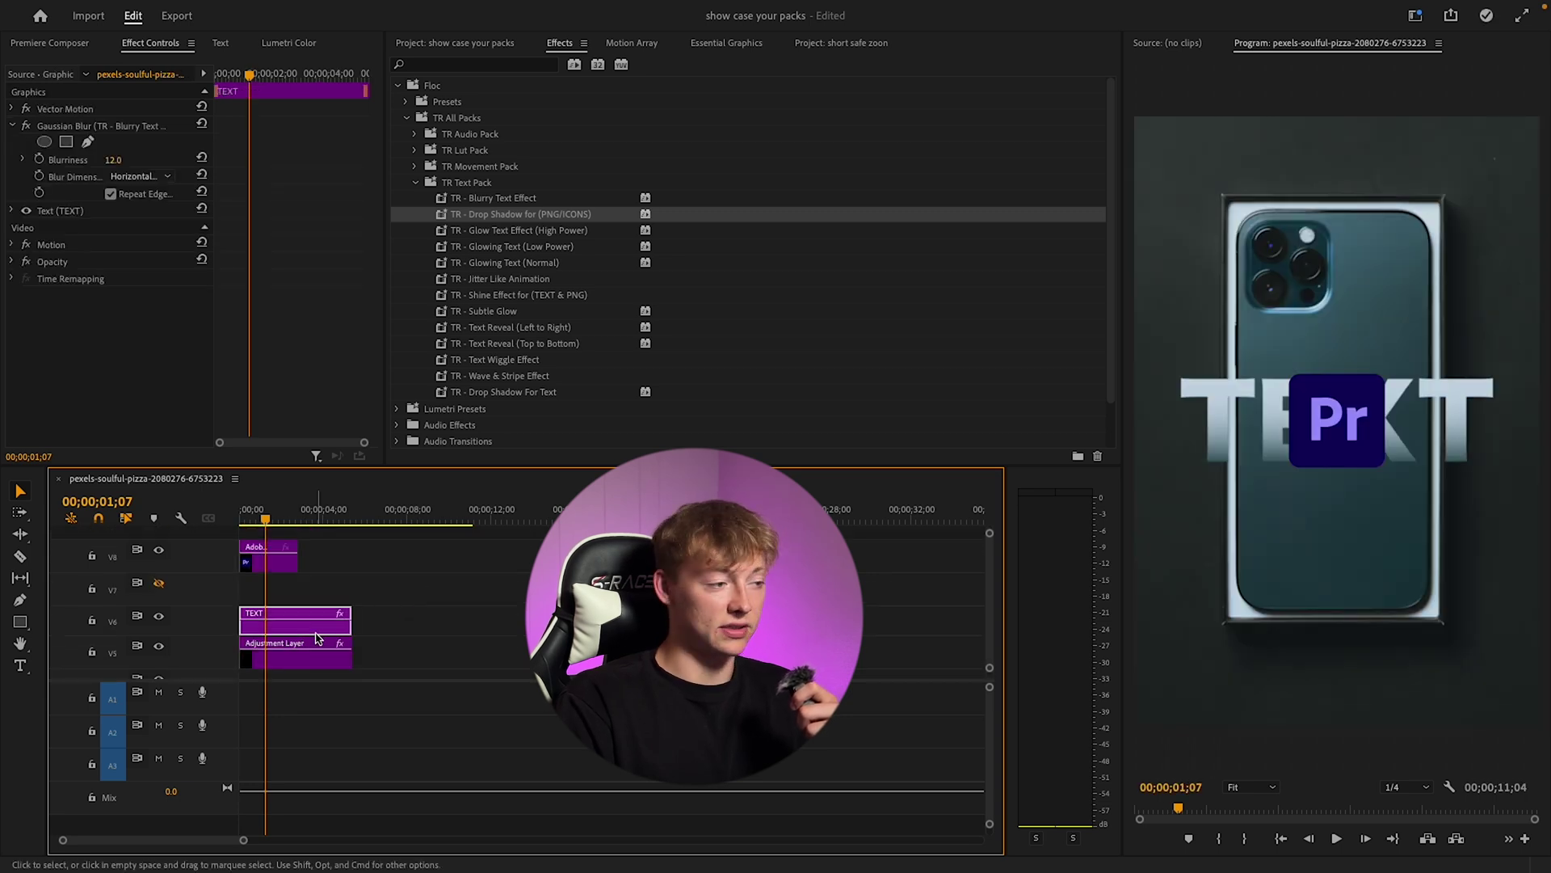
click(499, 231)
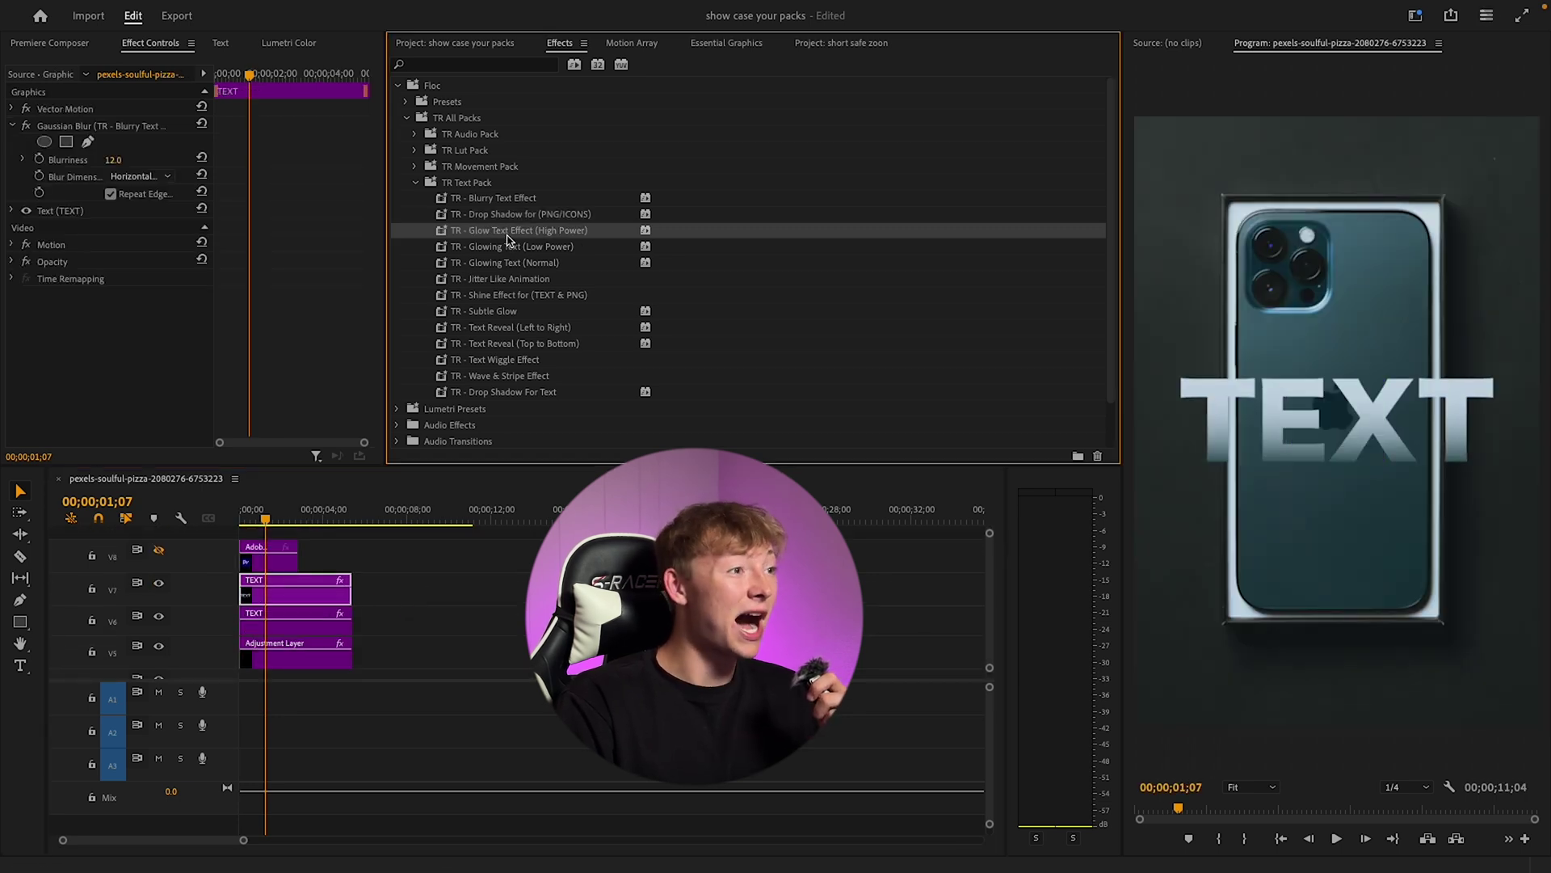
drag(508, 239, 314, 589)
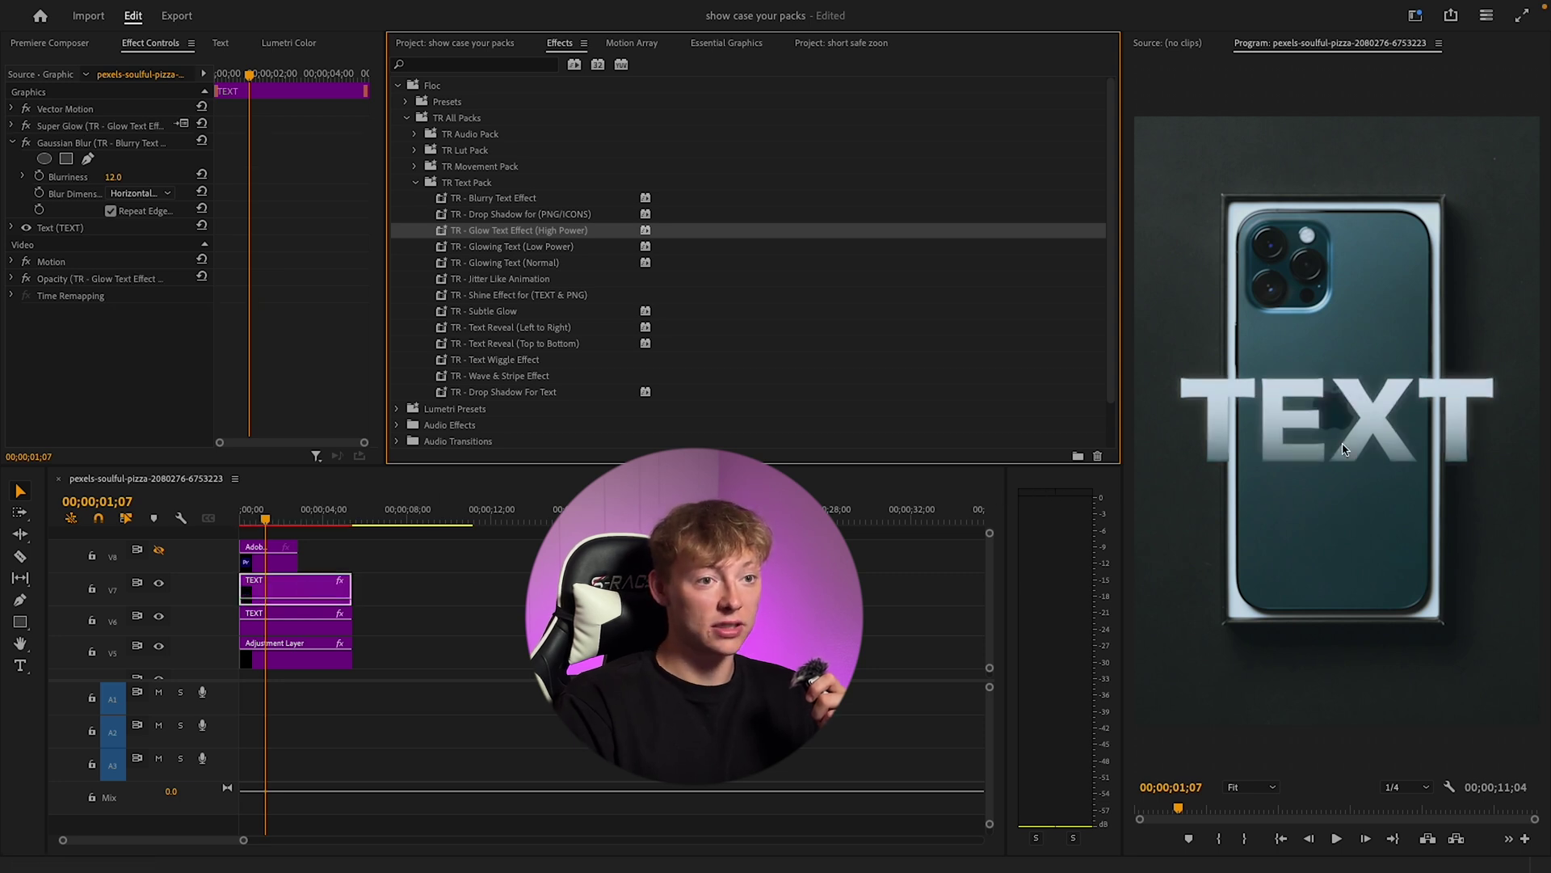
key(ctrl+z)
Step: Try TR - Glowing Text (Low Power) and TR - Glowing Text (Normal) on the V7 TEXT copy, undoing each one
drag(517, 247, 284, 597)
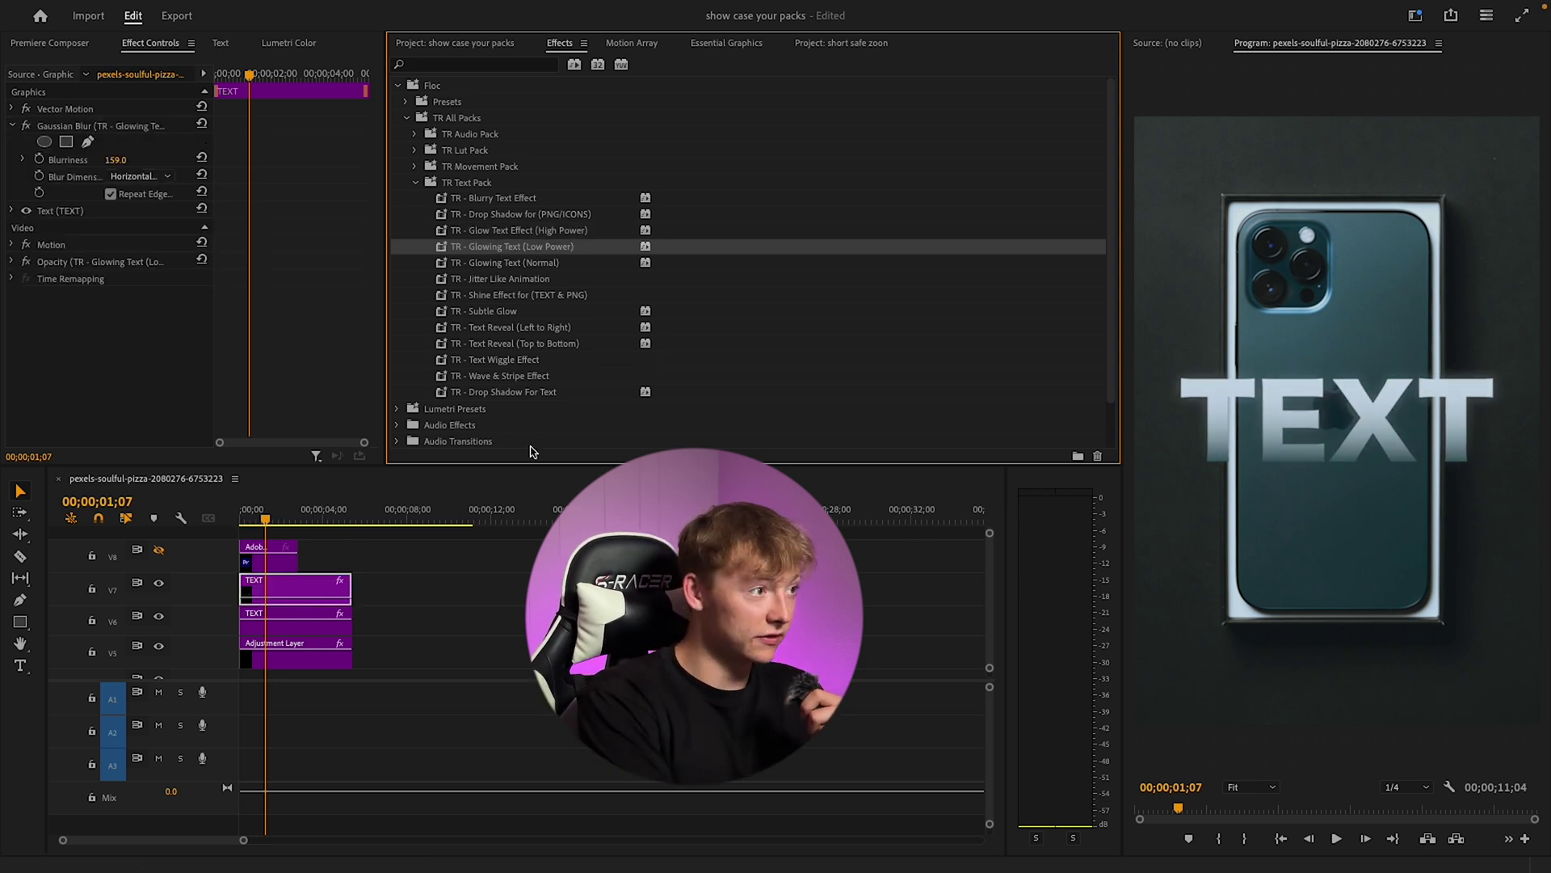
key(ctrl+z)
drag(558, 263, 285, 598)
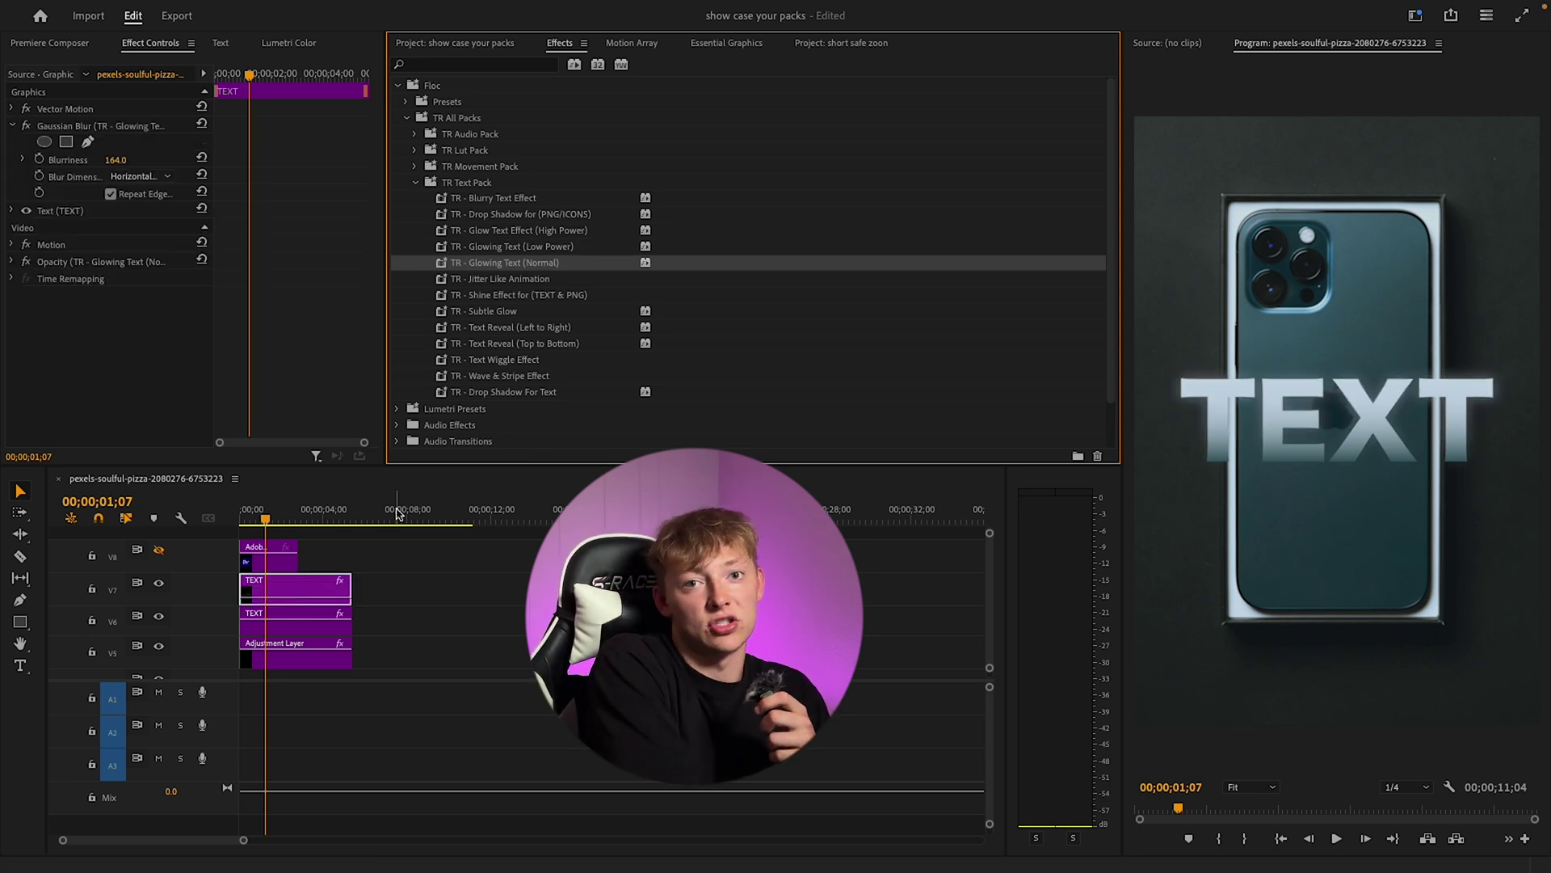
key(ctrl+z)
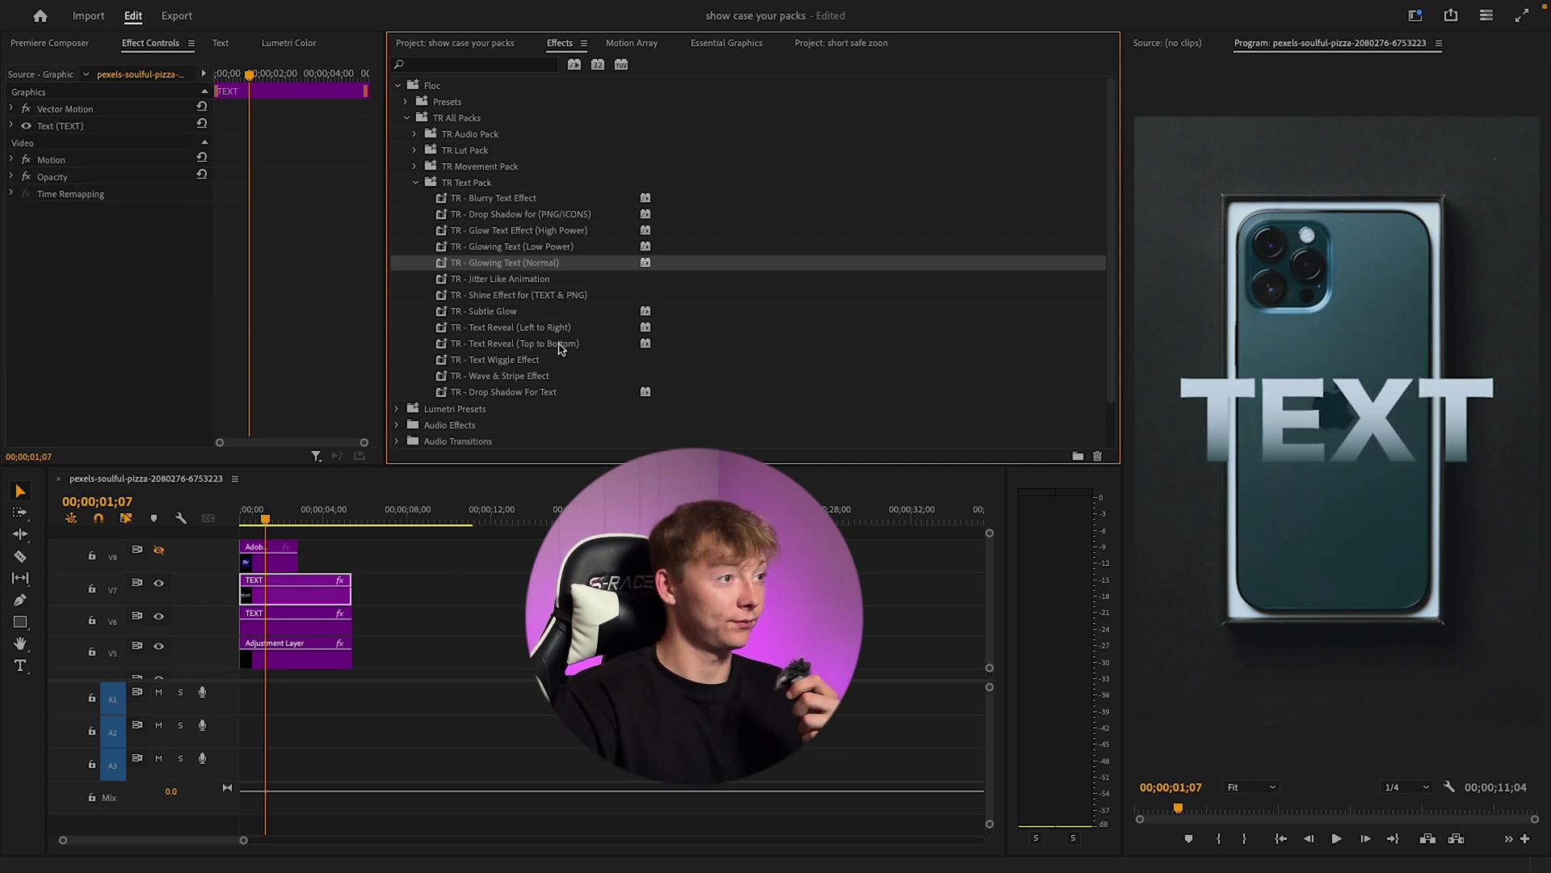
Step: Try TR - Jitter Like Animation on the V7 TEXT copy, preview the jitter, and undo the preset
click(519, 282)
drag(507, 284, 304, 596)
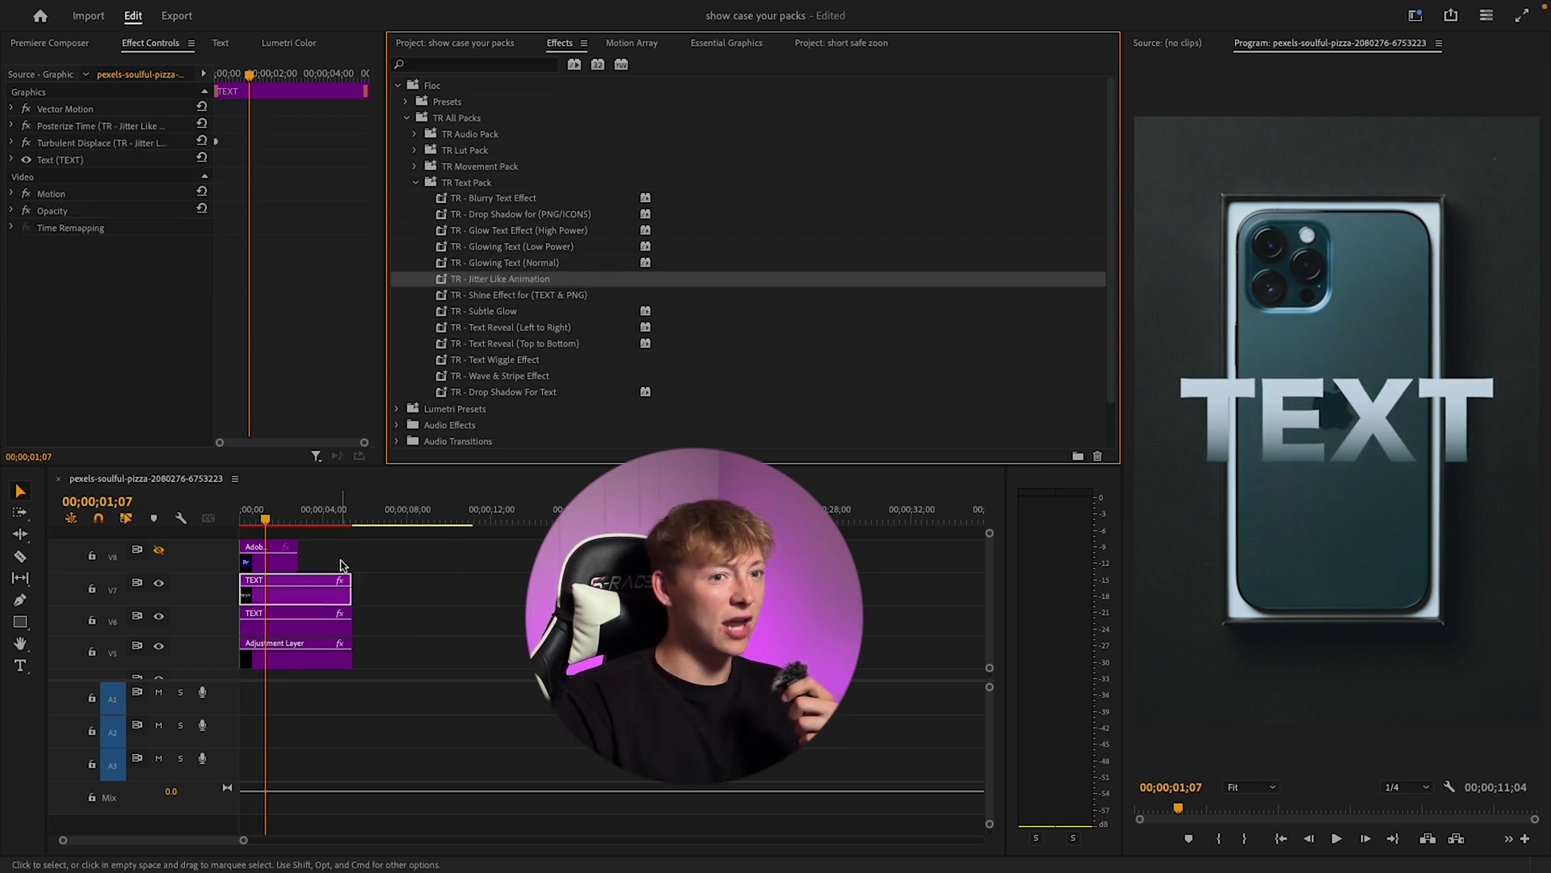
mouse_move(267, 525)
mouse_down()
mouse_move(290, 525)
mouse_move(267, 525)
mouse_up()
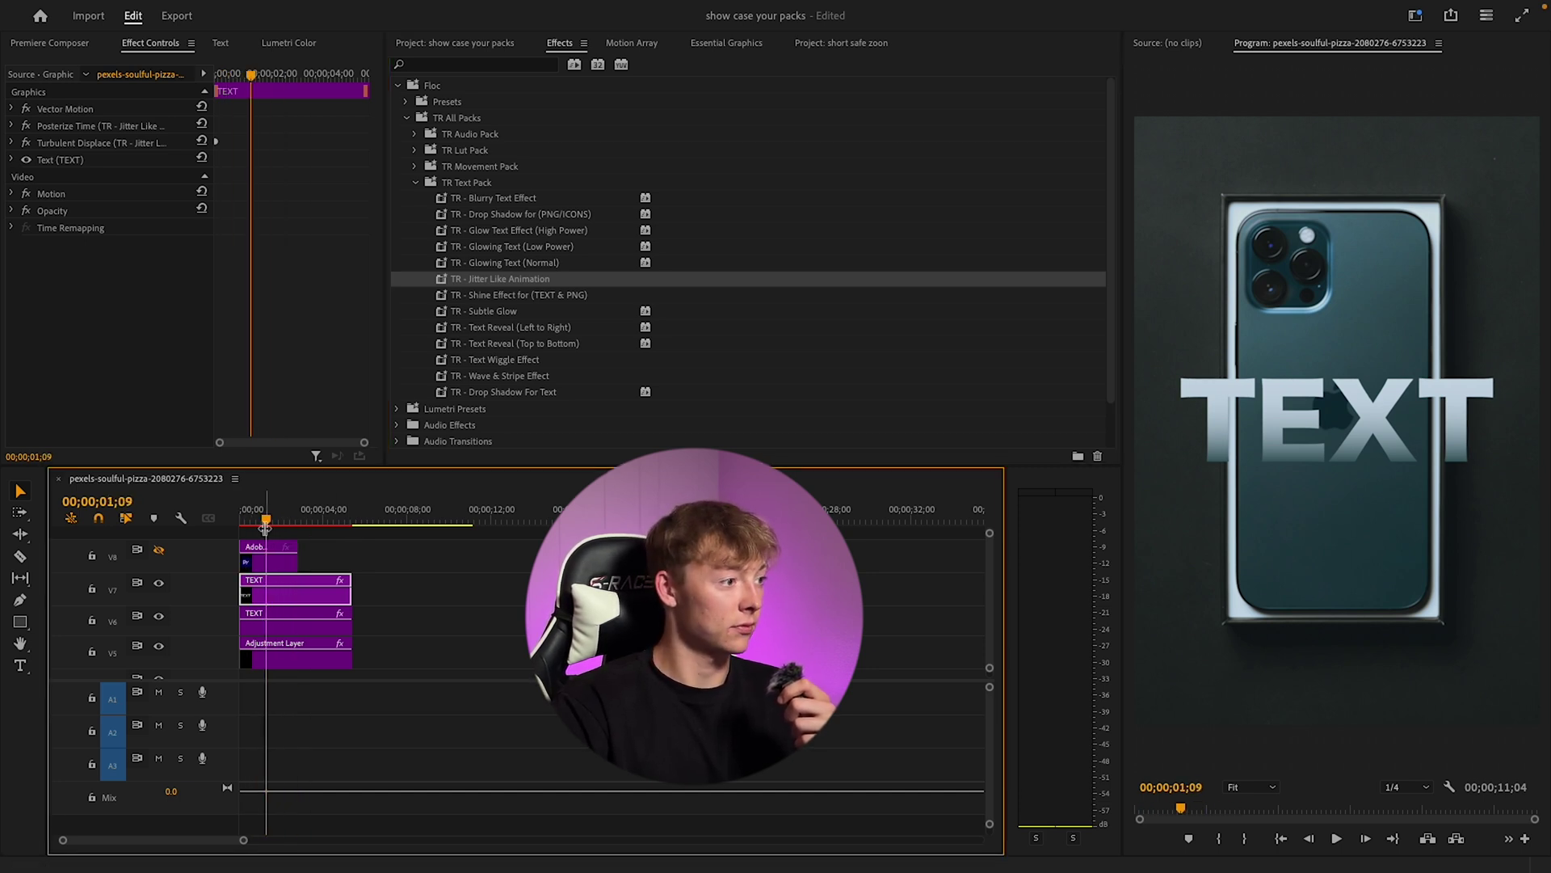
key(space)
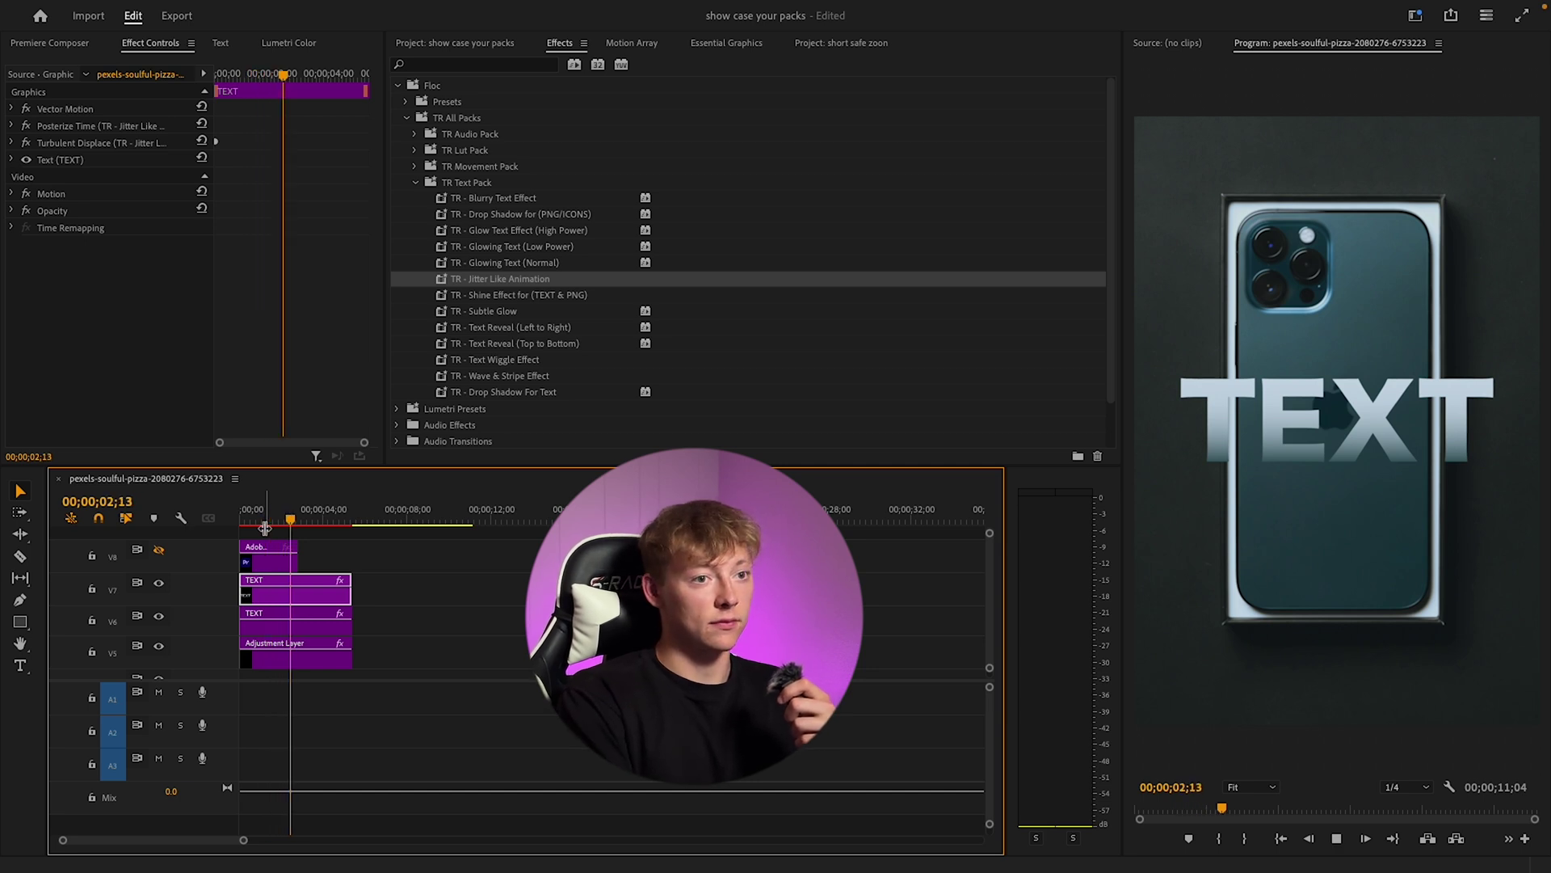
key(space)
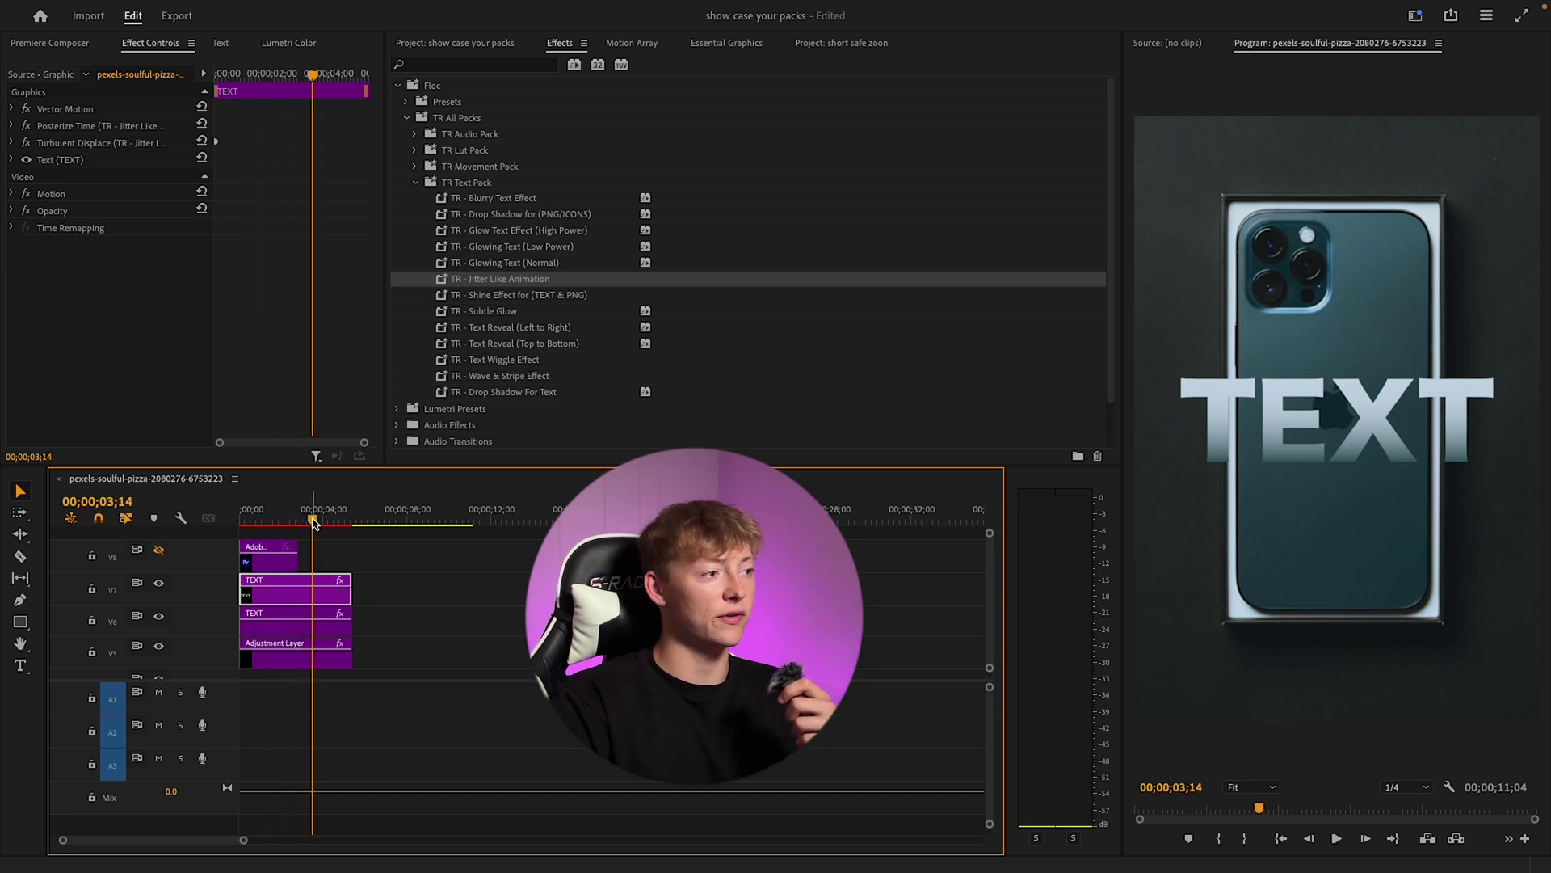
click(240, 529)
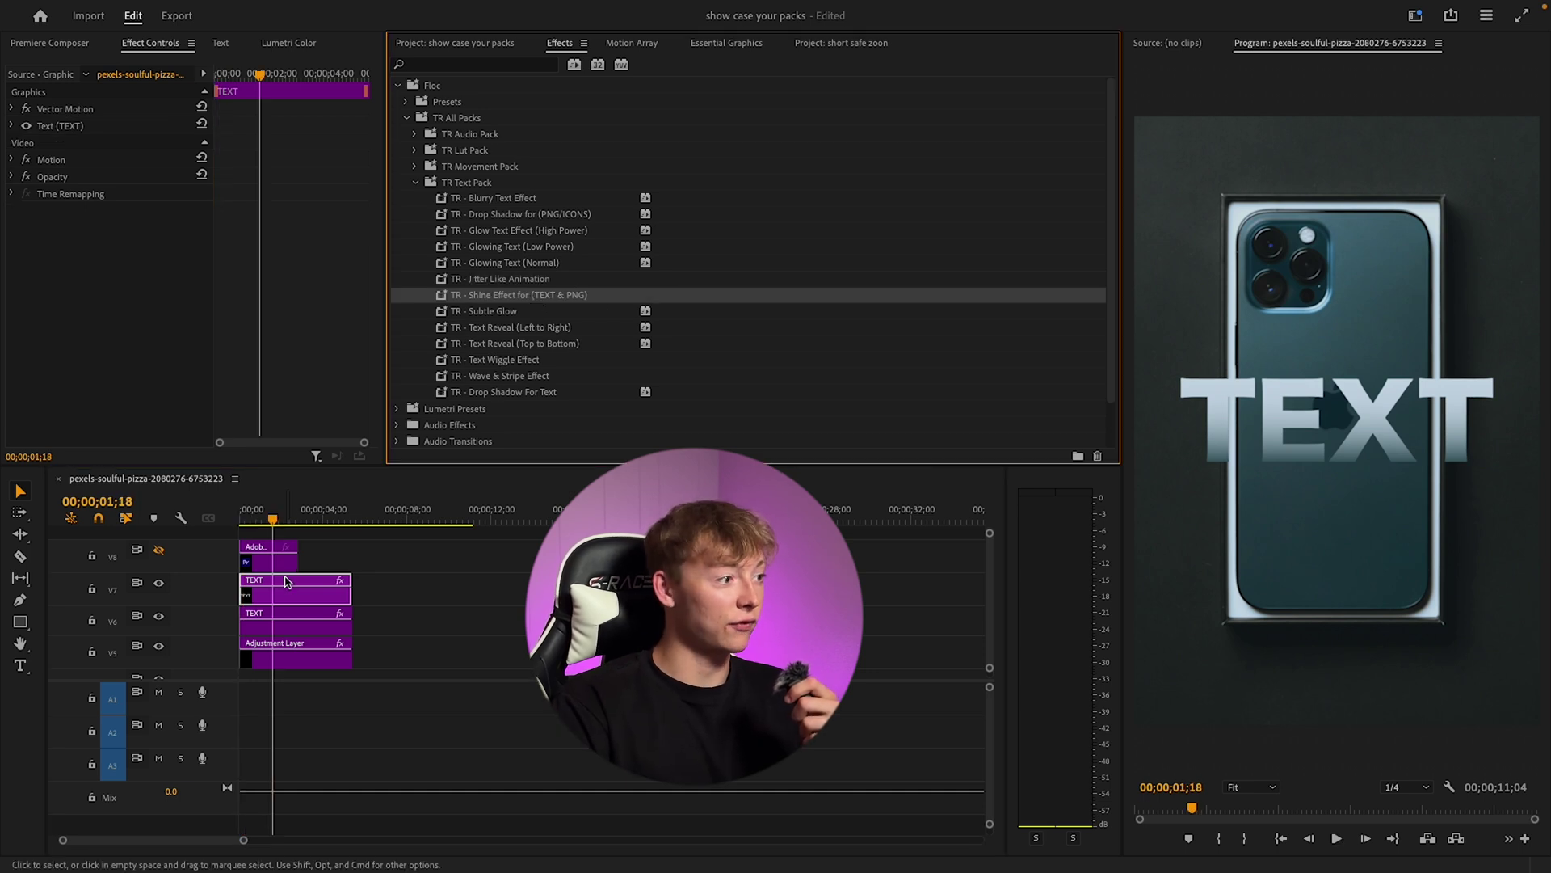
Step: Show the V8 track, try TR - Shine Effect for (TEXT & PNG) on the Premiere icon clip, preview it, and delete the effect
click(159, 550)
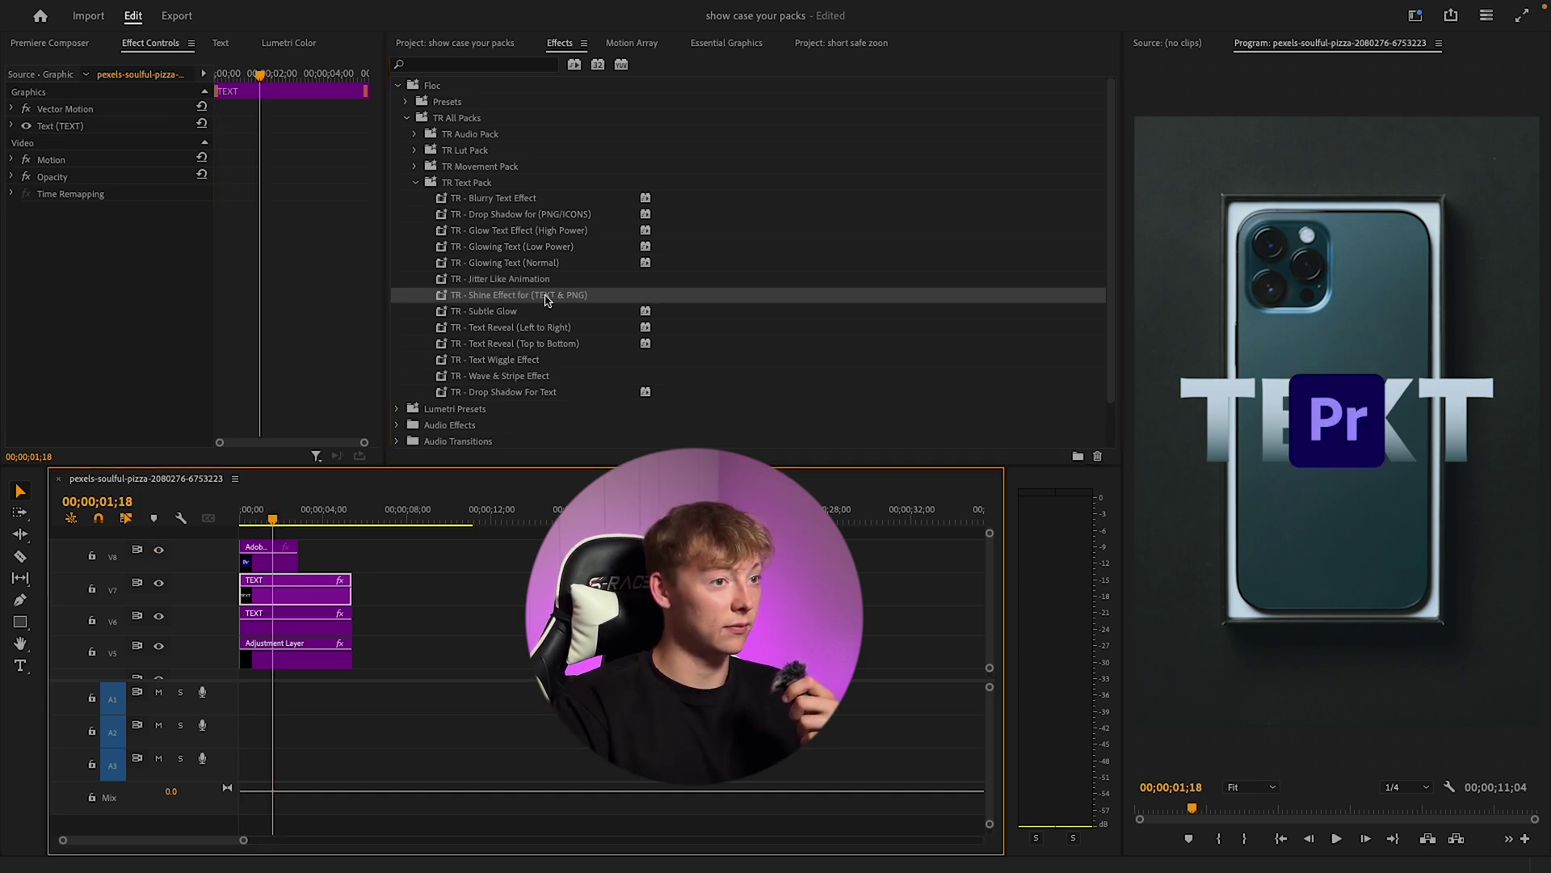
drag(546, 299, 272, 563)
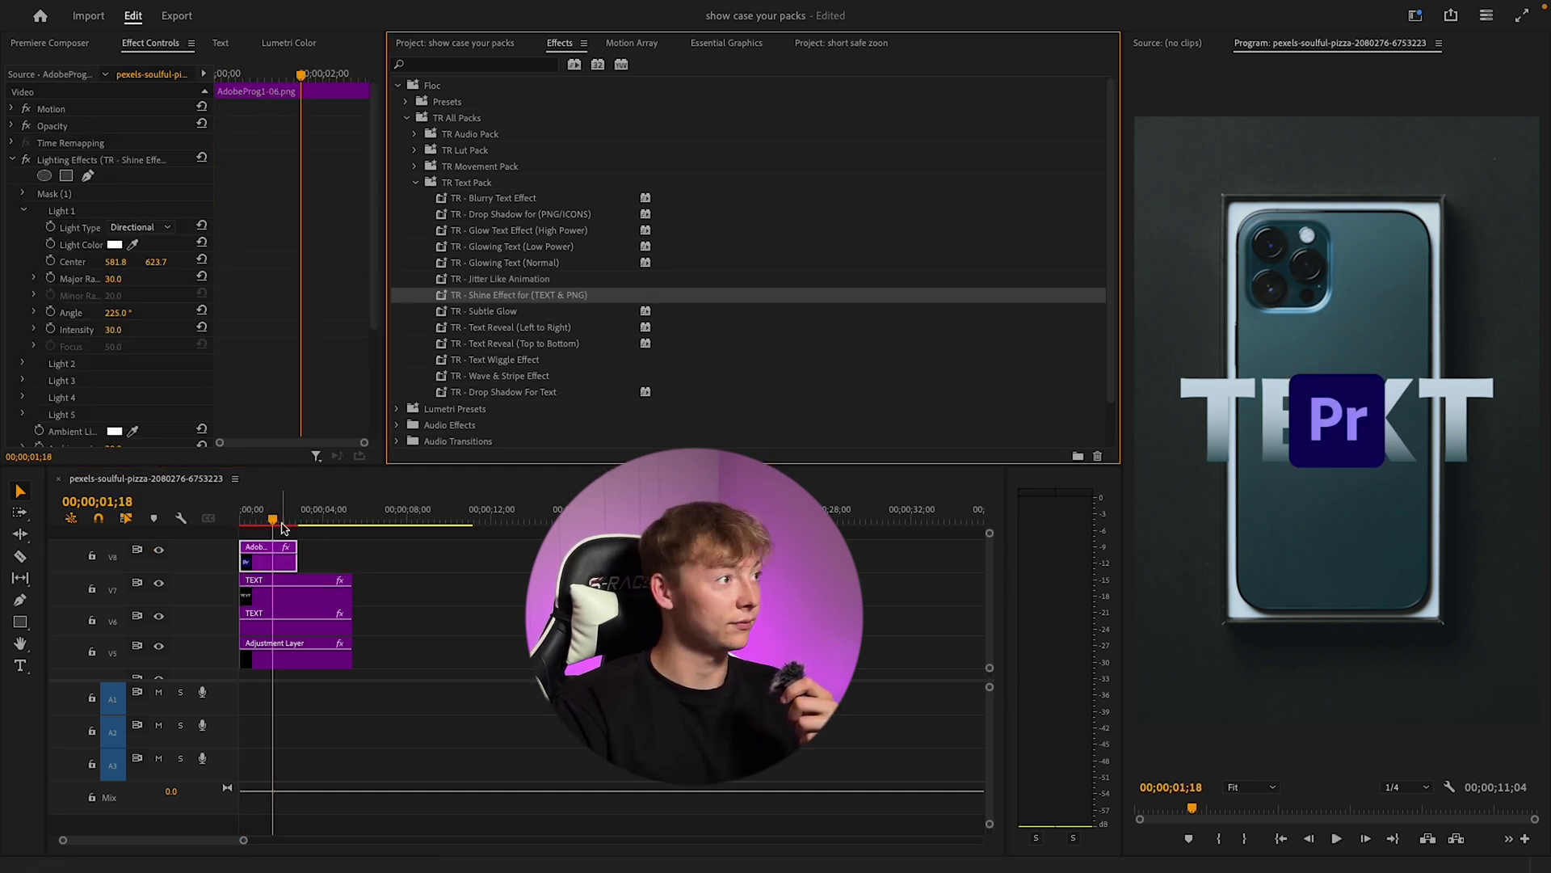
click(61, 194)
click(62, 209)
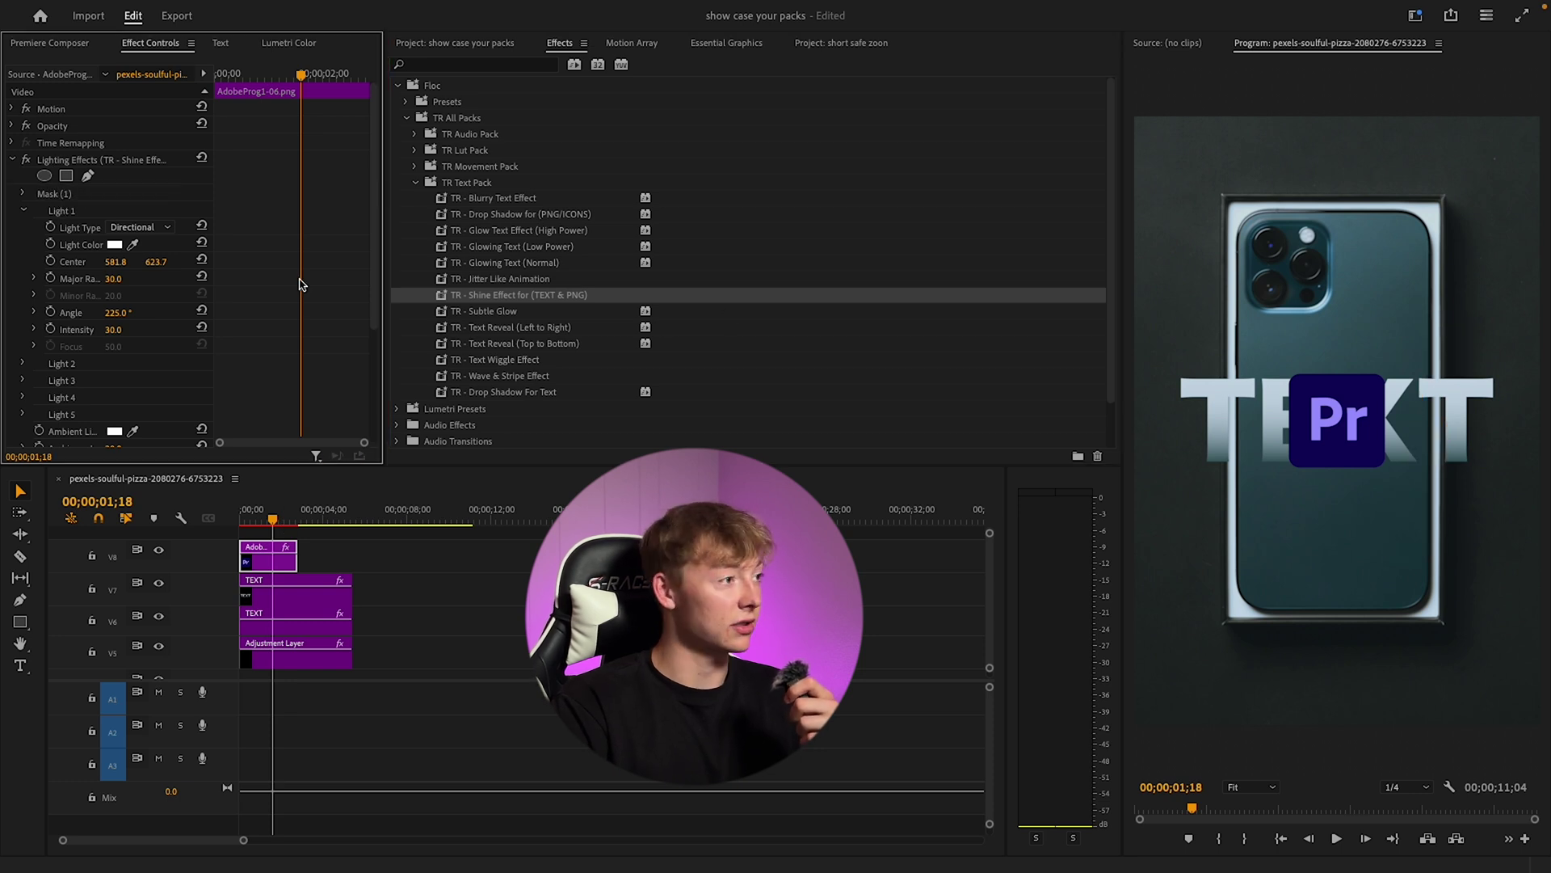
drag(273, 519, 241, 522)
key(space)
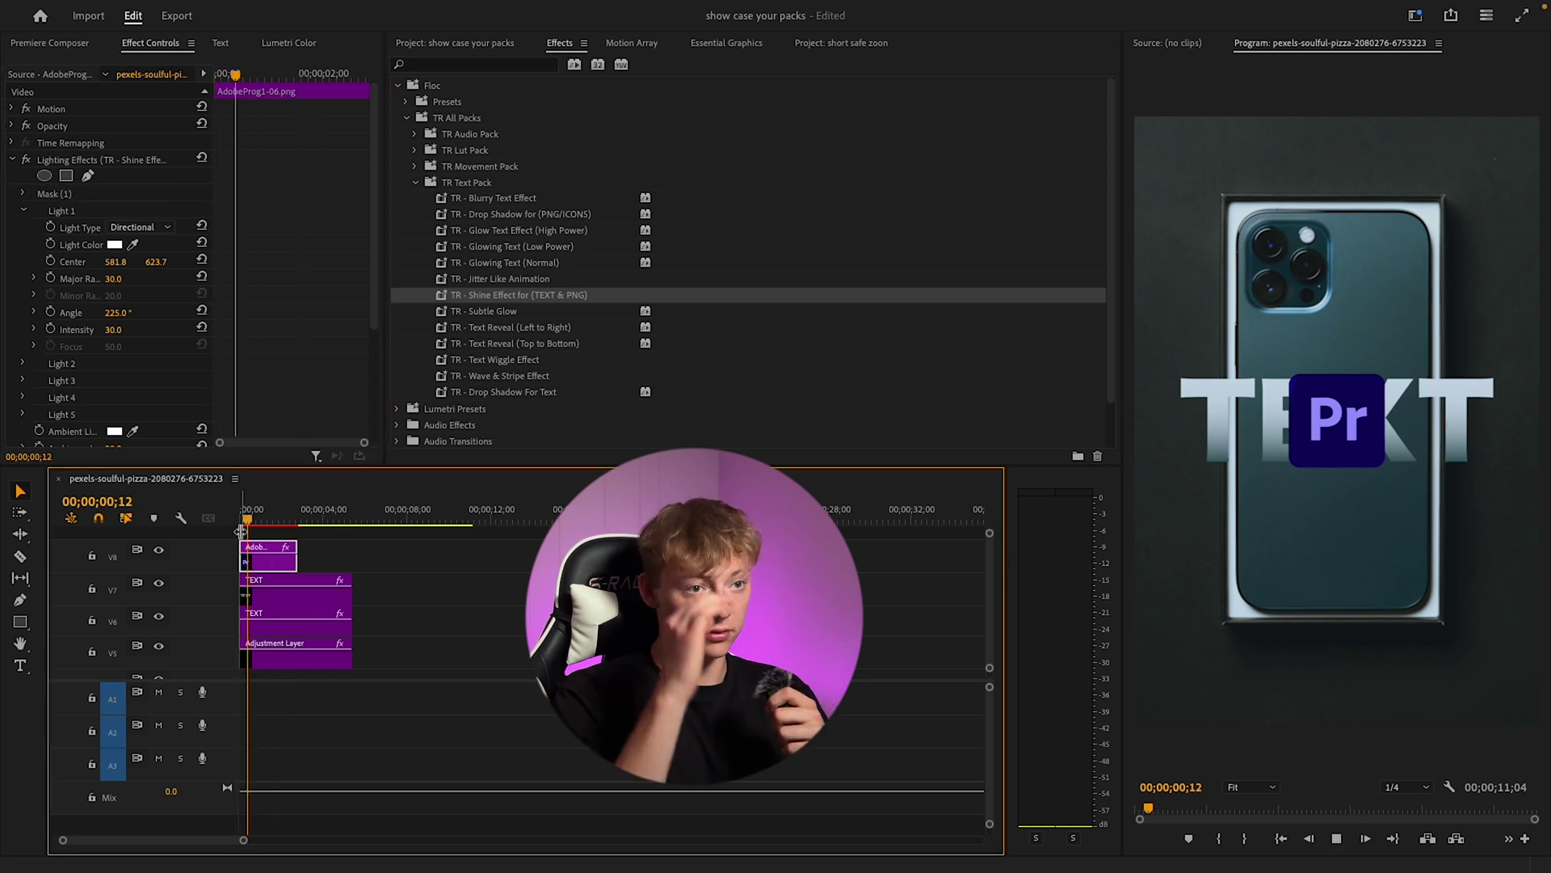
key(space)
click(95, 165)
key(Delete)
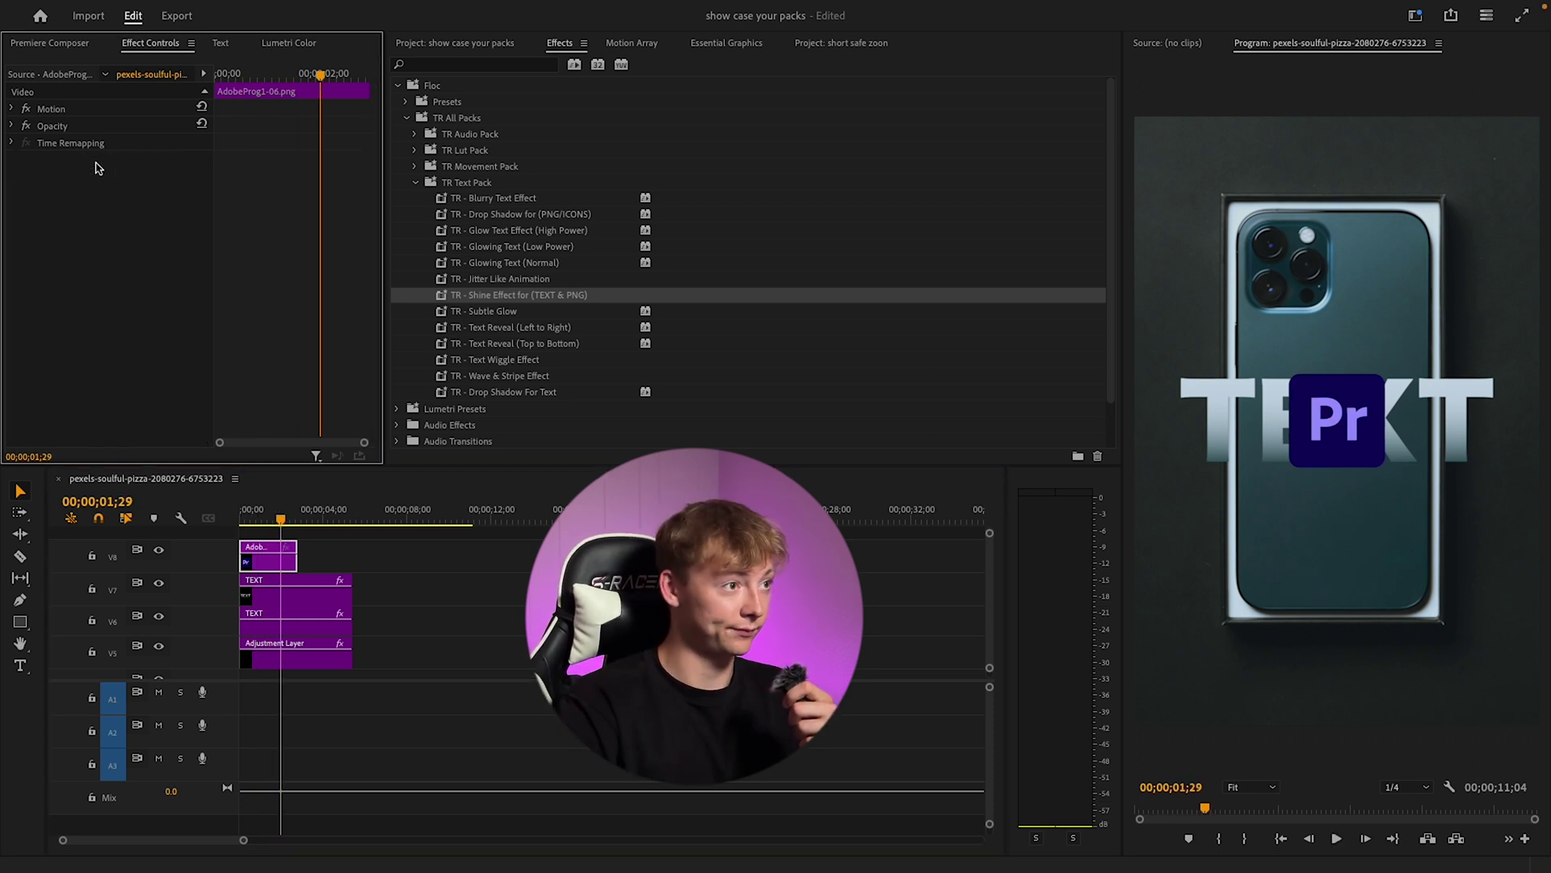
Step: Try TR - Subtle Glow on the V7 TEXT copy with the V8 icon track hidden, and undo it
click(490, 313)
drag(502, 329, 294, 599)
click(158, 549)
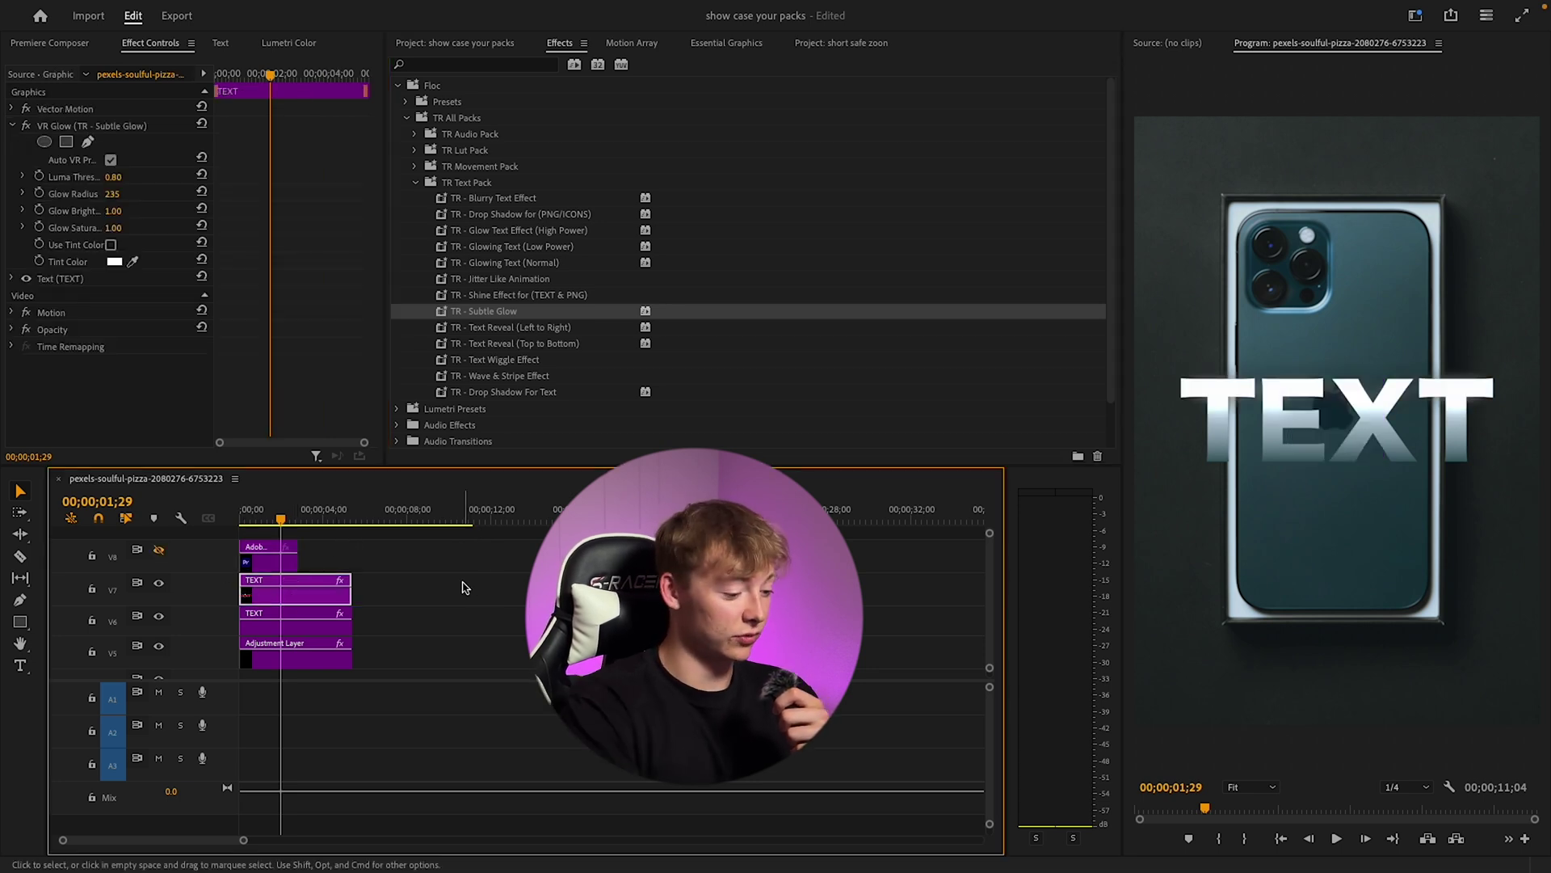
key(super+z)
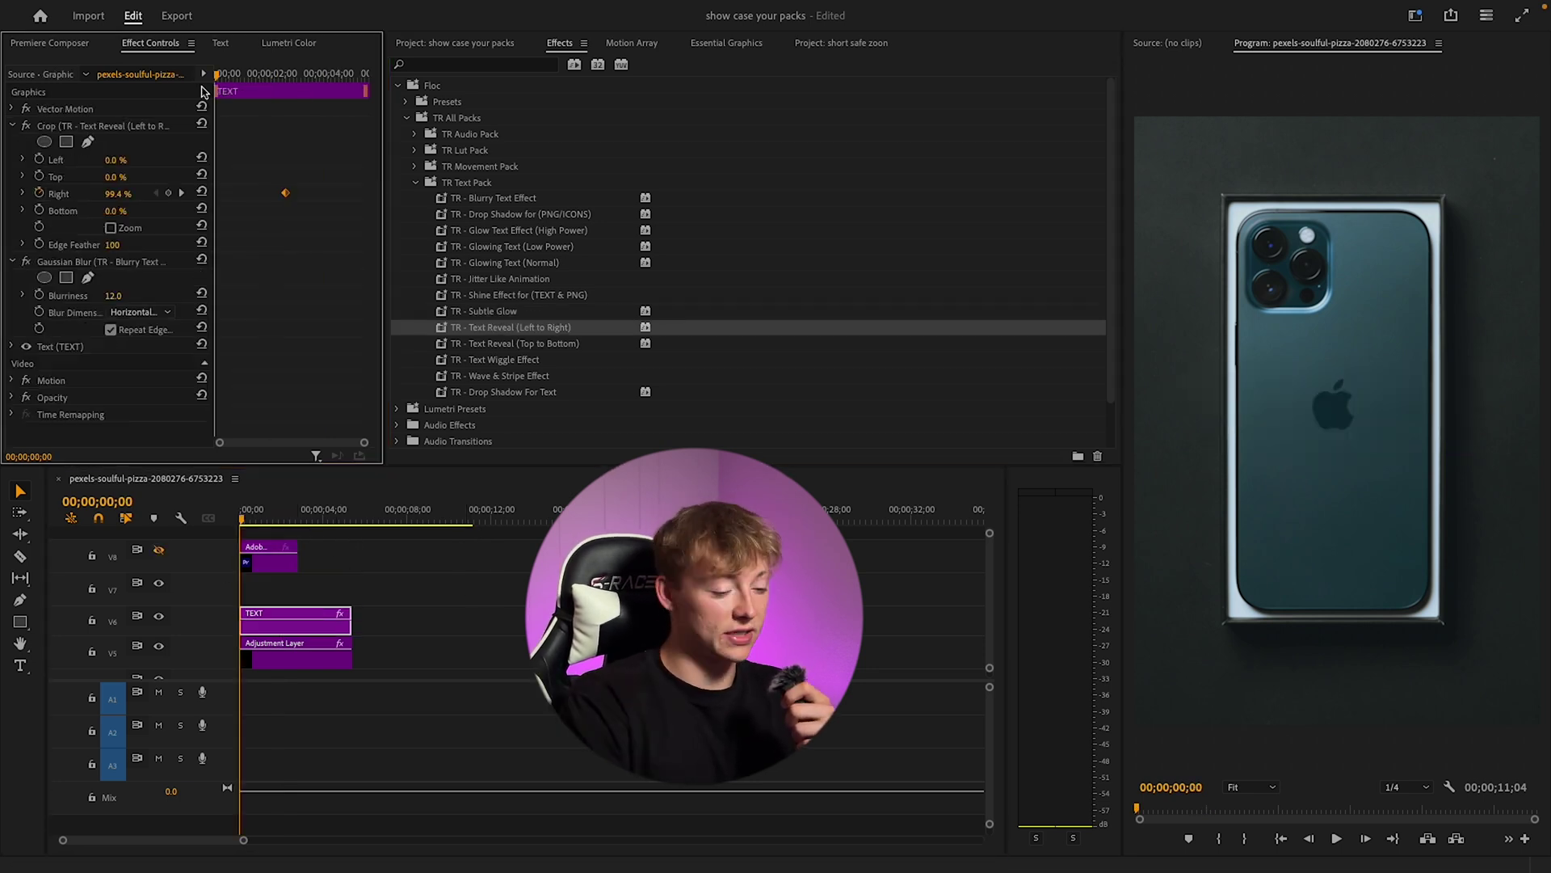
Step: Try TR - Text Reveal (Top to Bottom) on the V6 TEXT clip, preview the reveal from the start, and undo it
key(space)
click(489, 345)
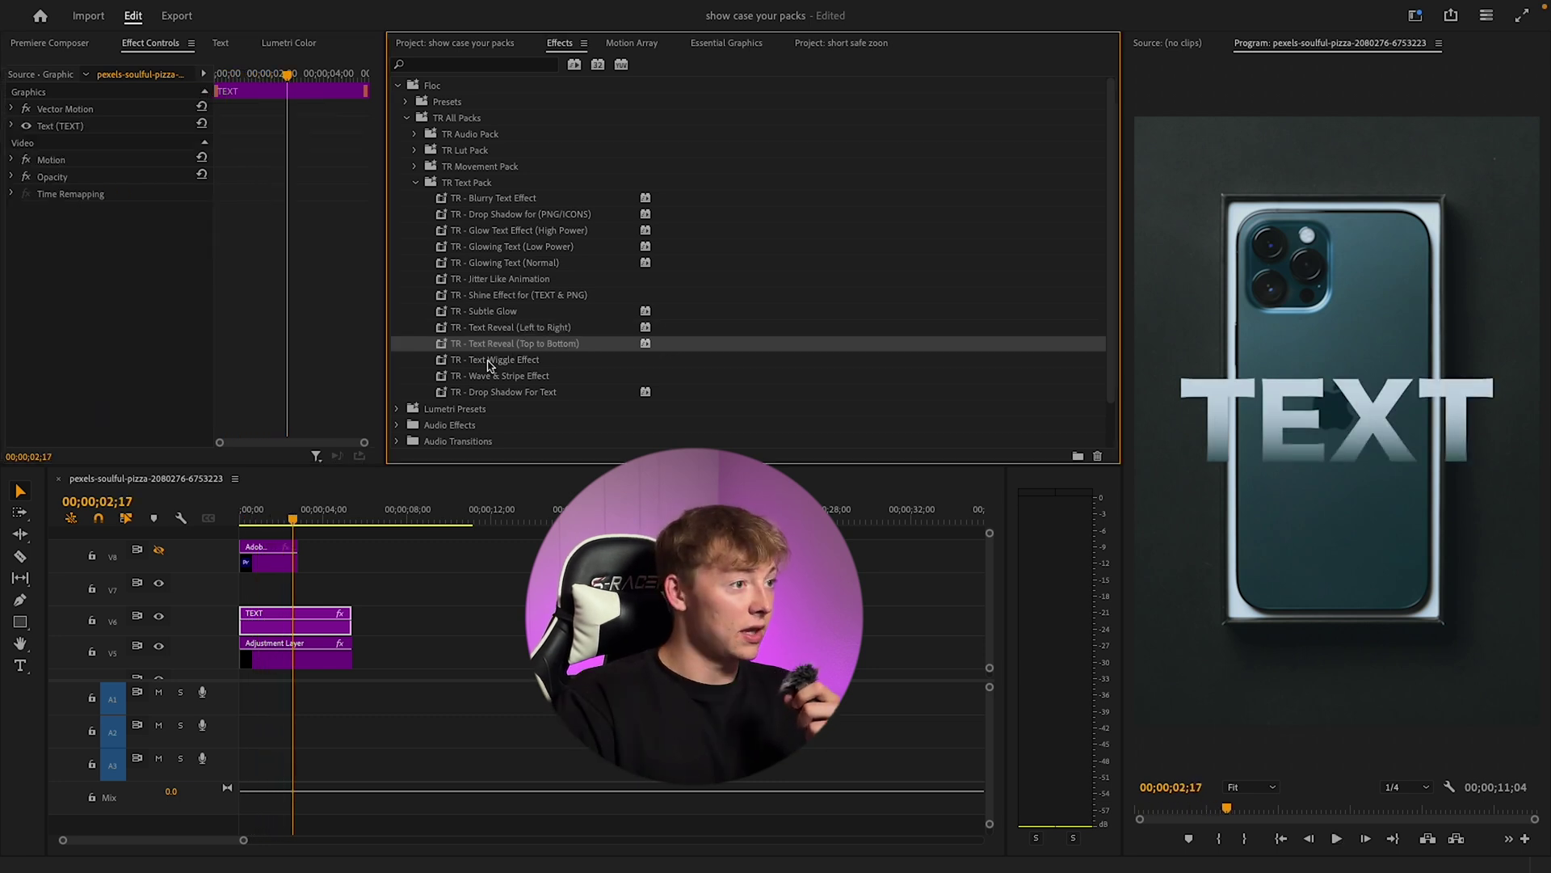
drag(503, 349, 308, 617)
drag(296, 518, 206, 523)
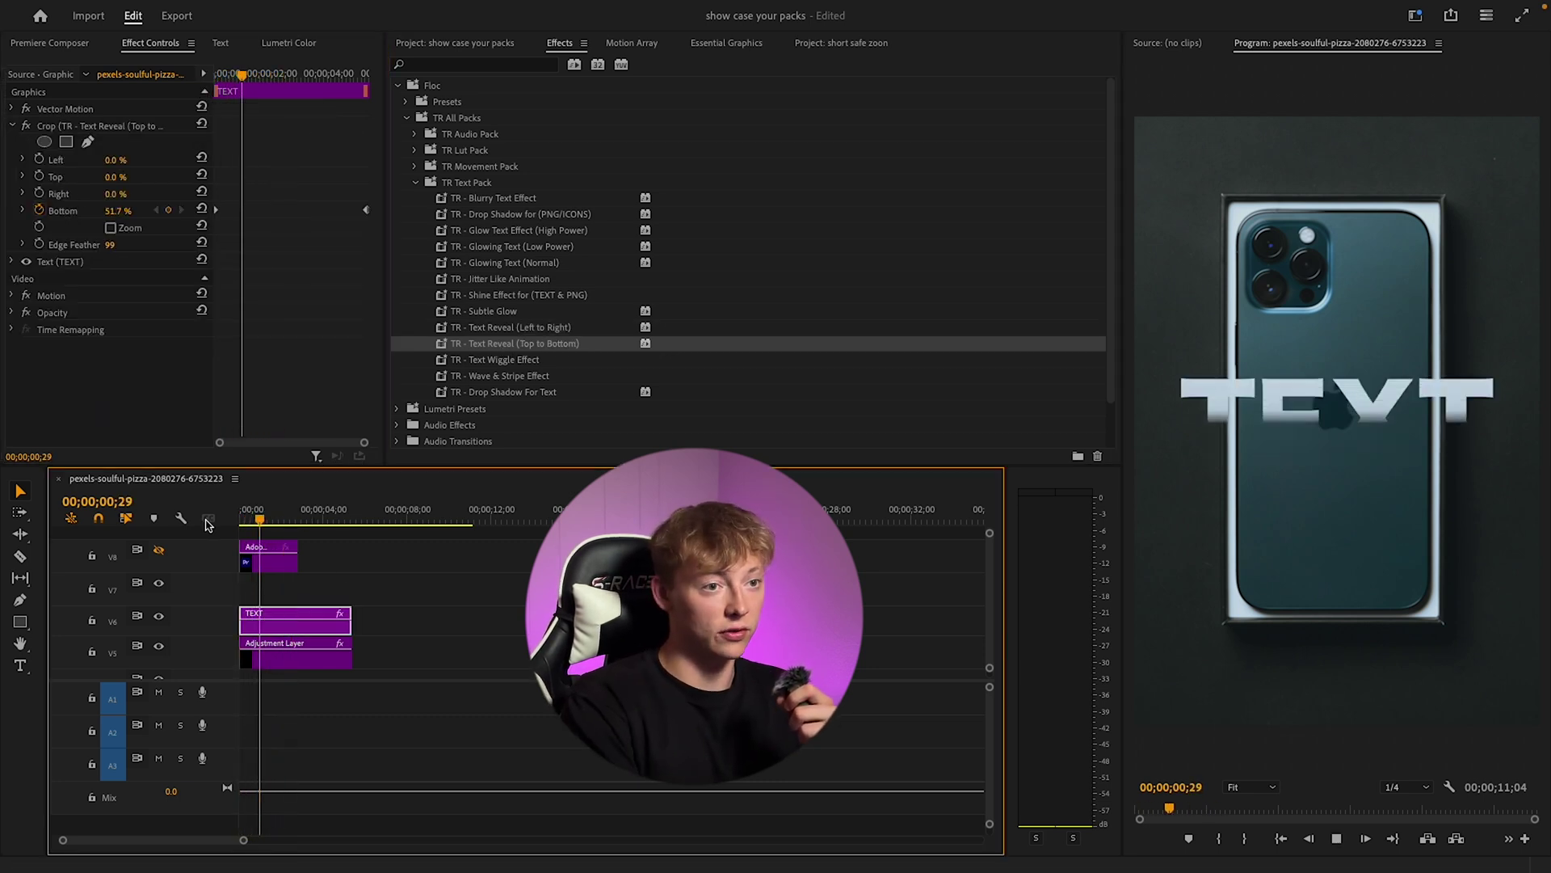
key(space)
key(ctrl+z)
Step: Try TR - Text Wiggle Effect on the V6 TEXT clip, preview the wiggle from the start, and undo it
drag(494, 360, 327, 619)
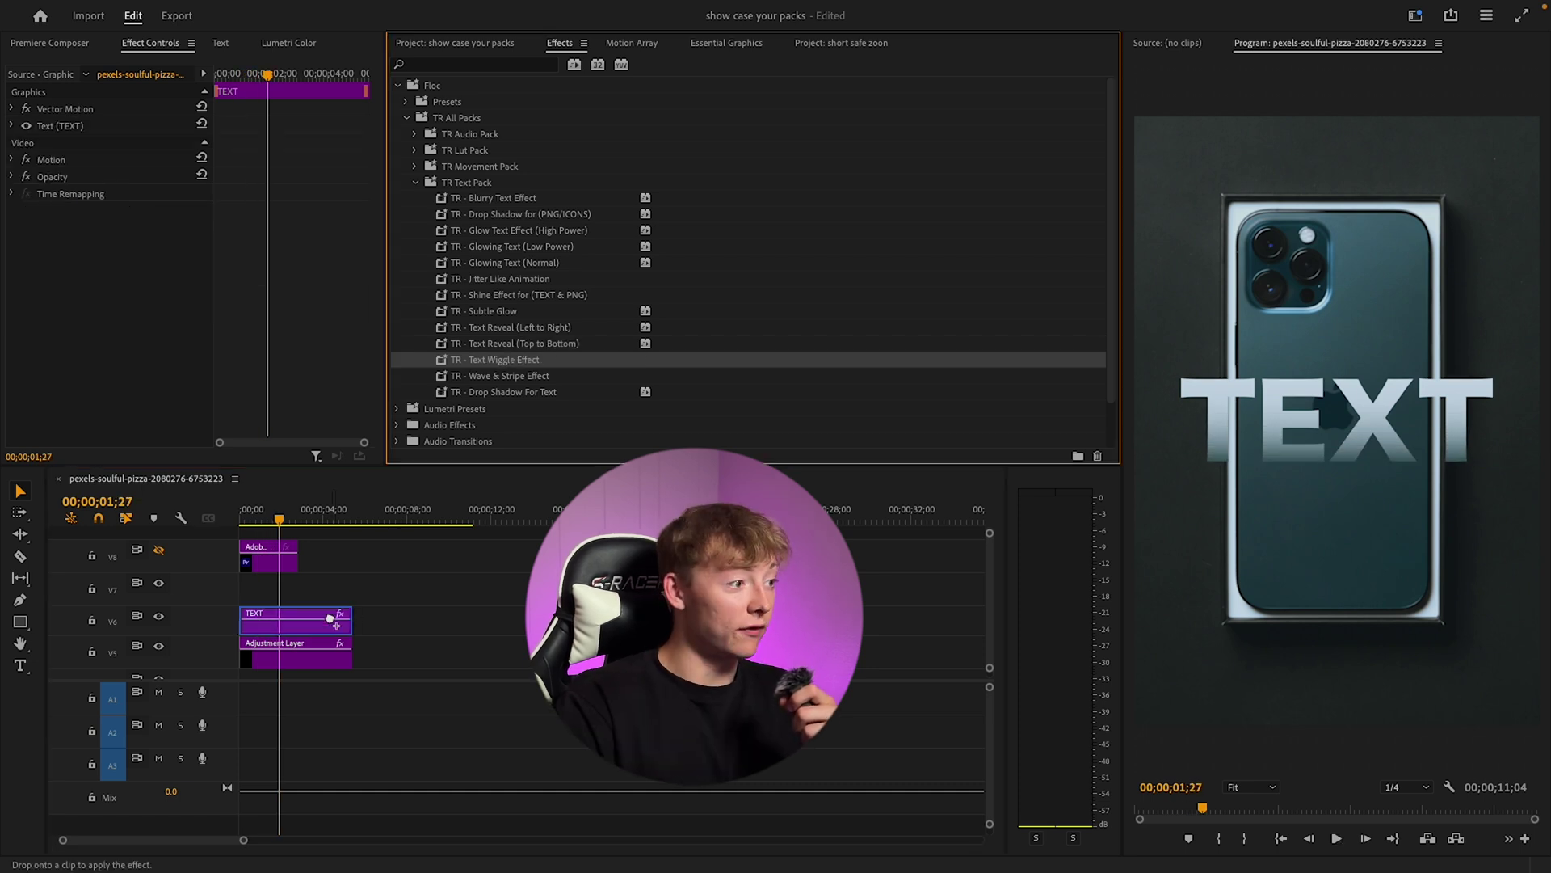
drag(279, 517, 216, 522)
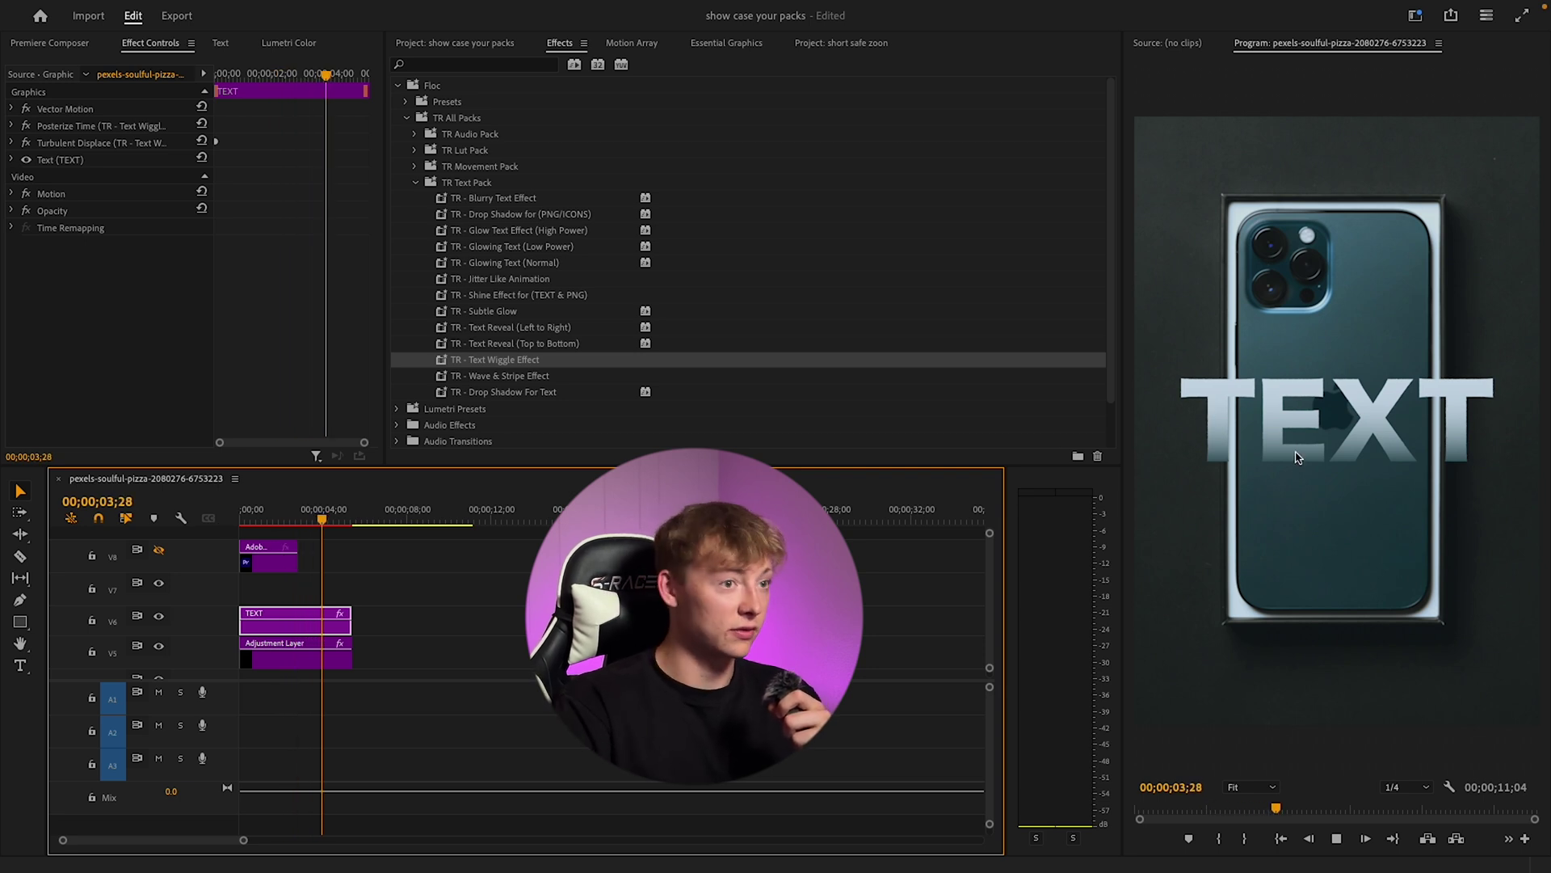
key(space)
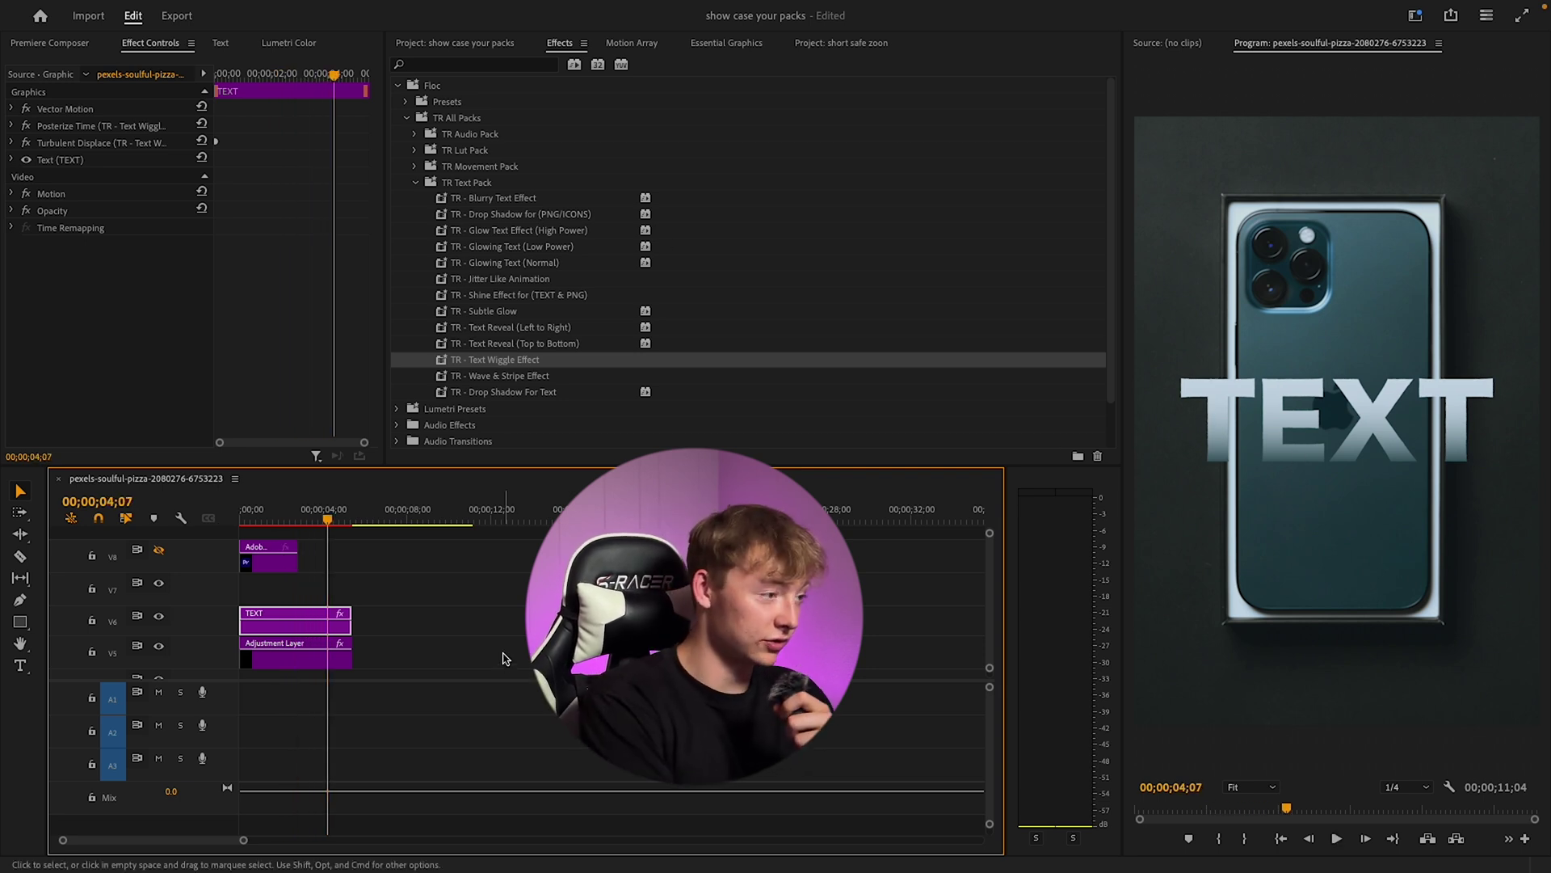
key(ctrl+z)
Step: Try TR - Wave & Stripe Effect on the V6 TEXT clip, preview it from the start of the sequence, and undo it
scroll(509, 404, down, 1)
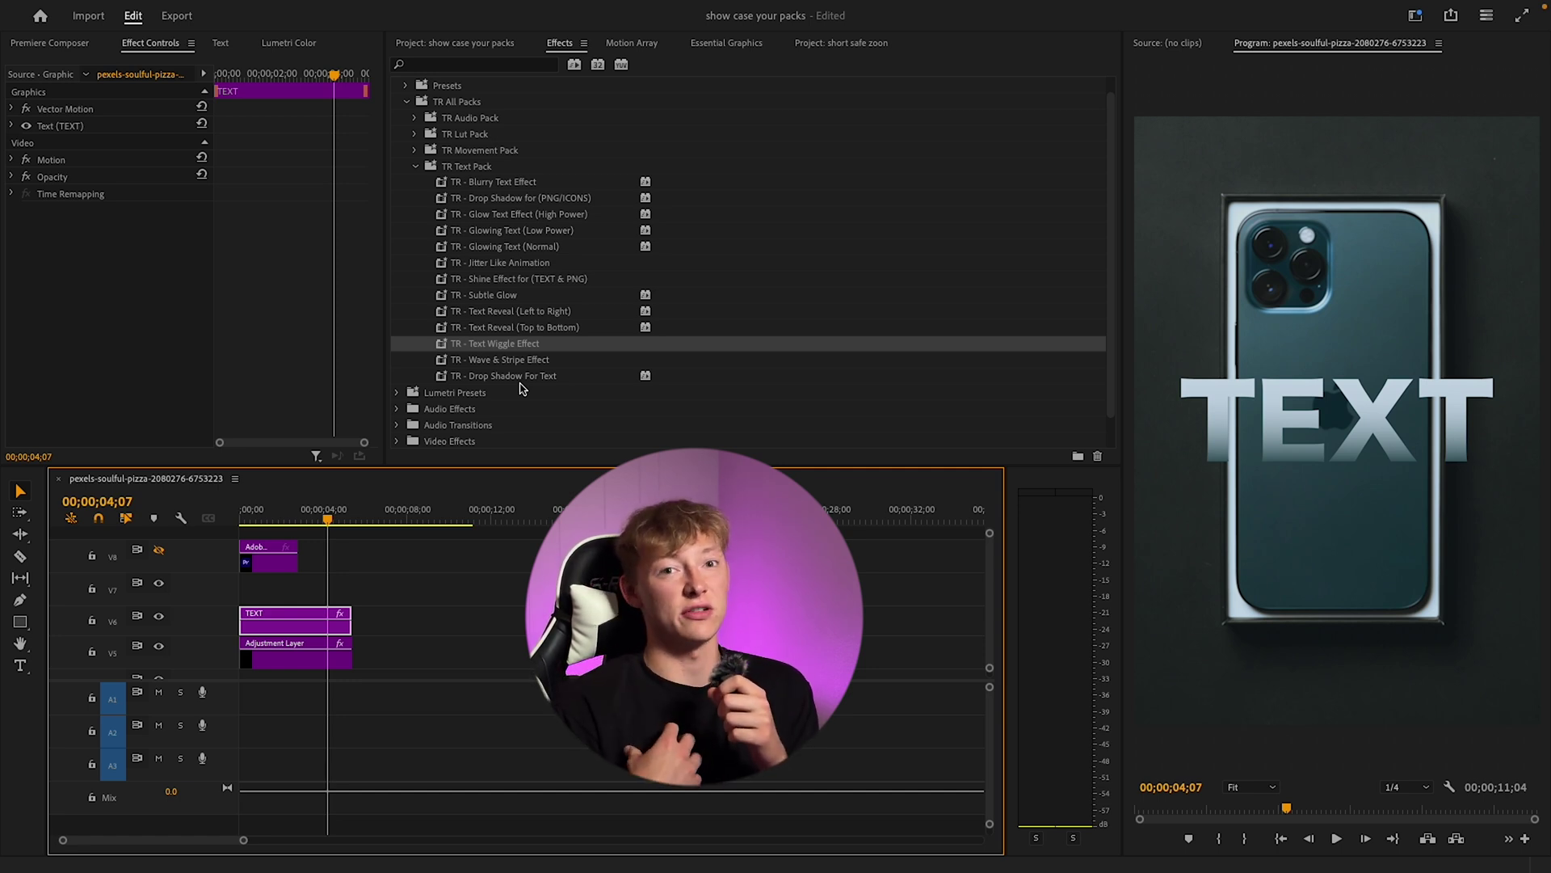
double_click(516, 357)
key(Home)
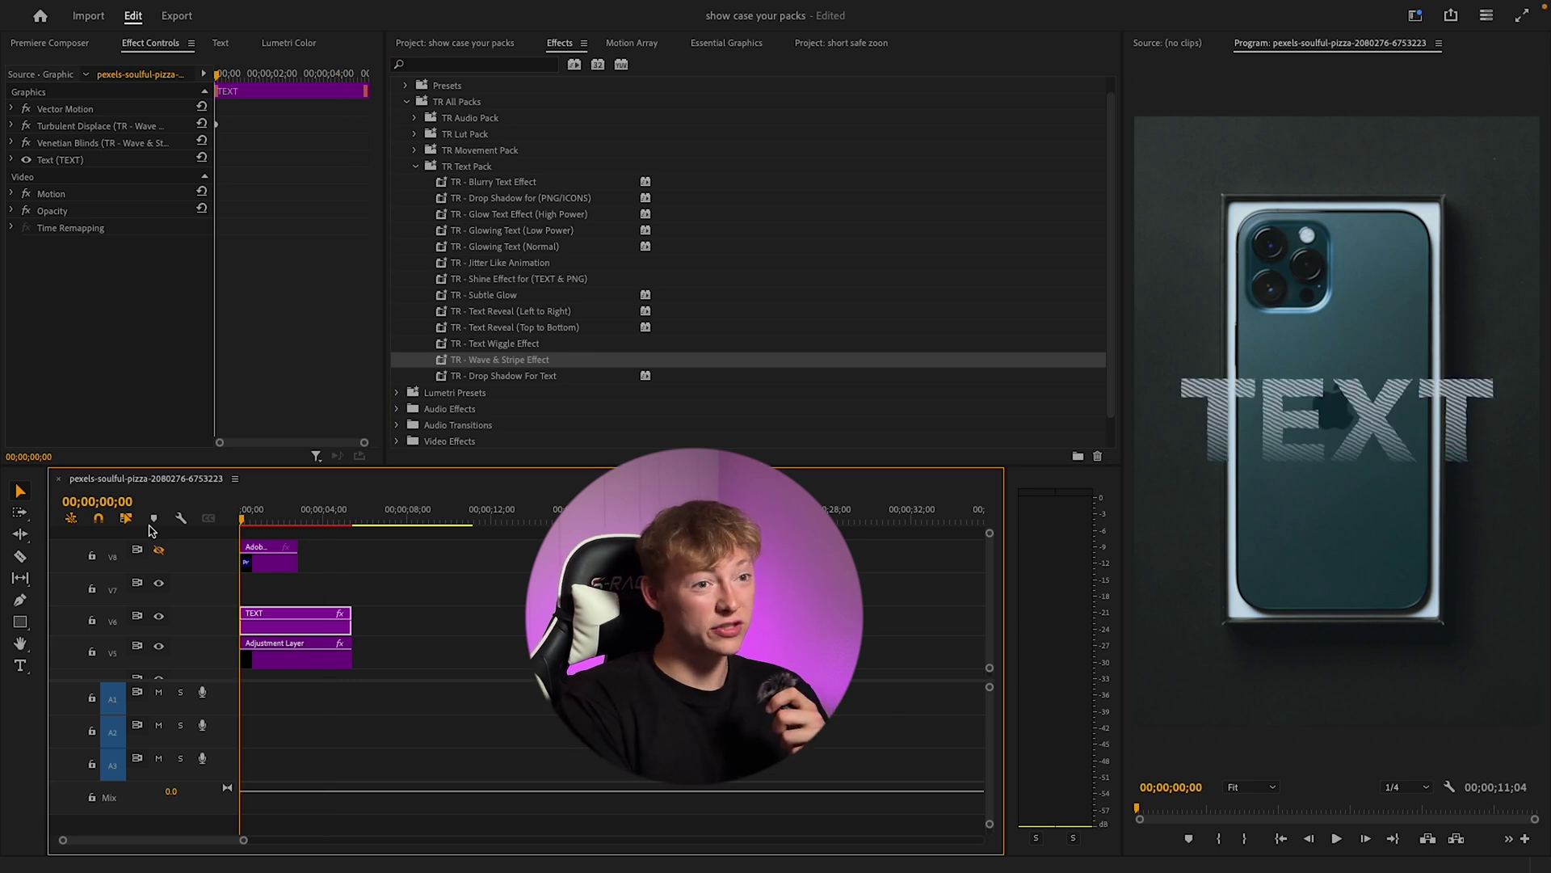
key(space)
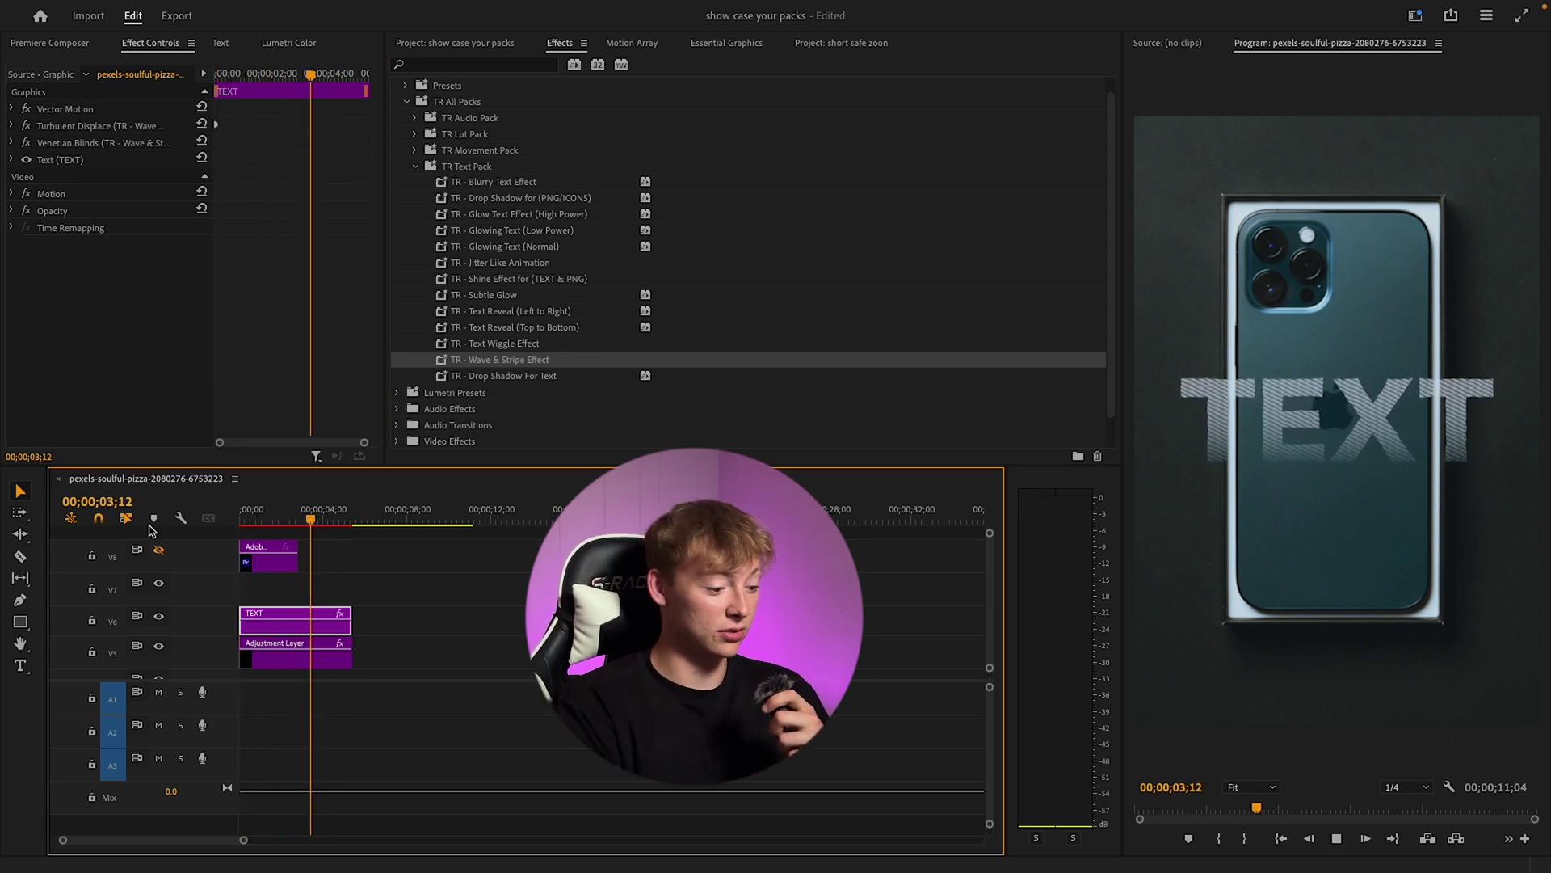
key(space)
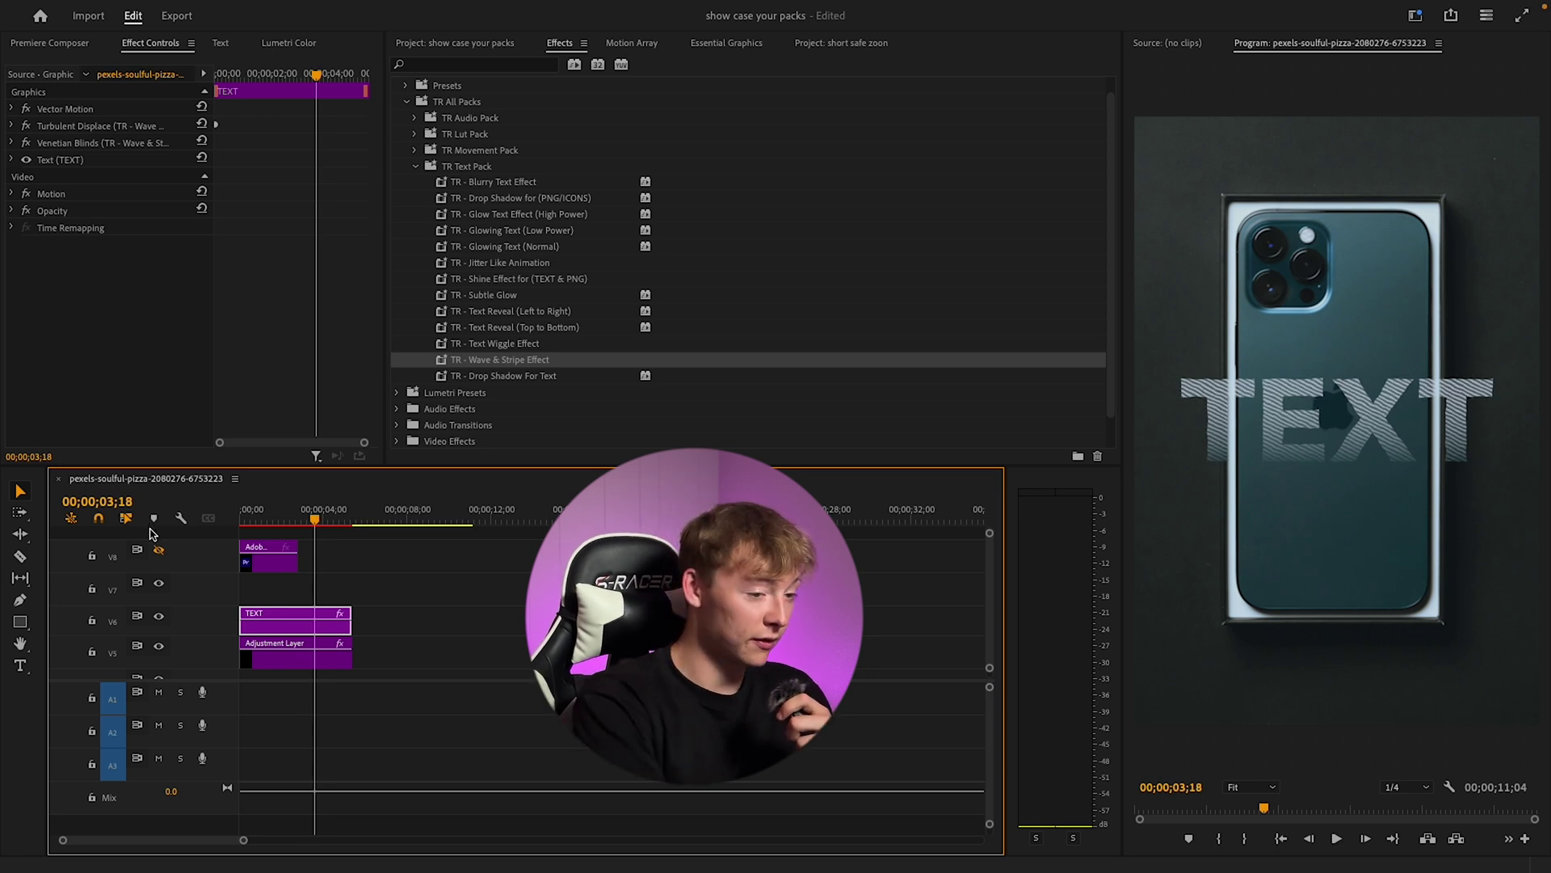
key(ctrl+z)
Step: Apply TR - Drop Shadow For Text to the TEXT clip on V6
drag(507, 376, 299, 619)
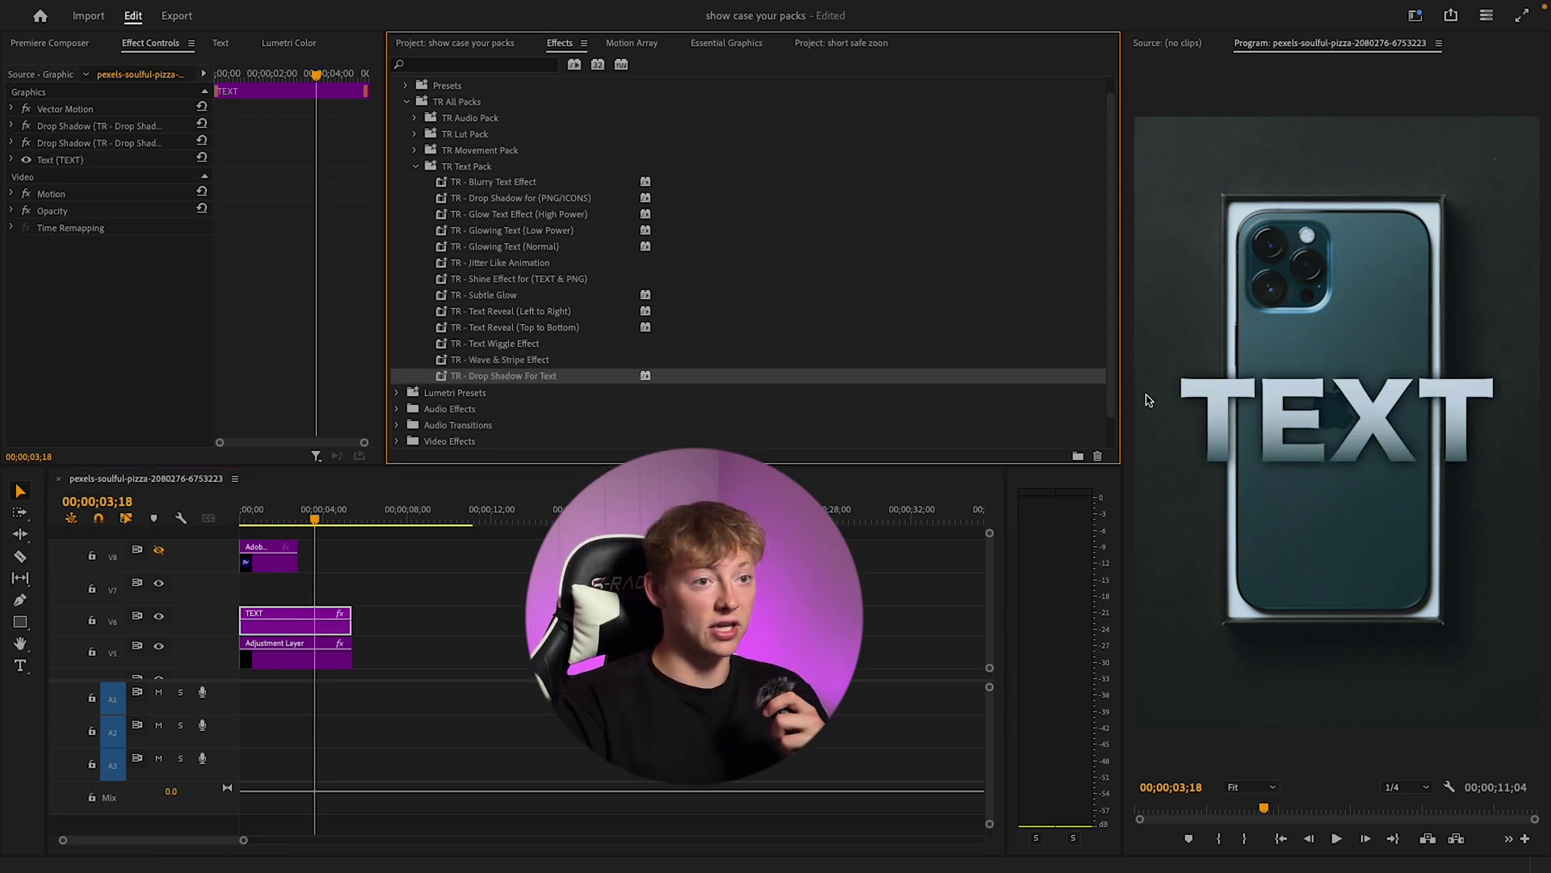